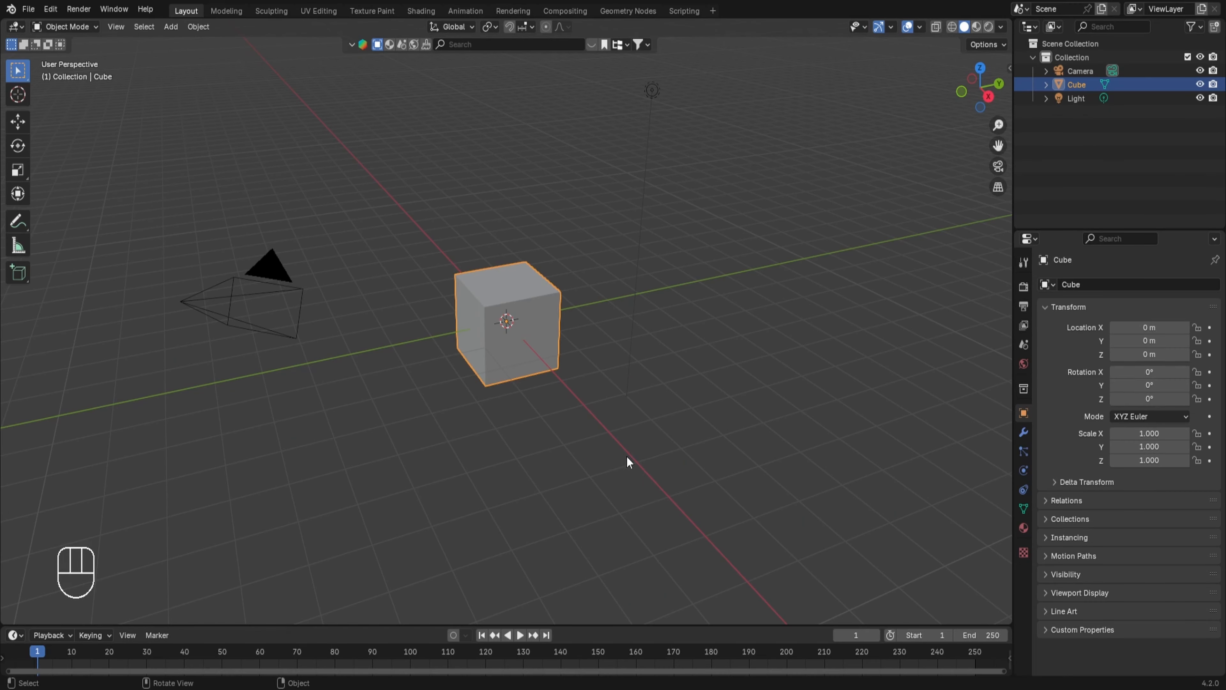
Step: Delete the default cube and add a UV sphere mesh in its place
{"action": "key", "text": "x"}
{"action": "left_click", "coordinate": [589, 331]}
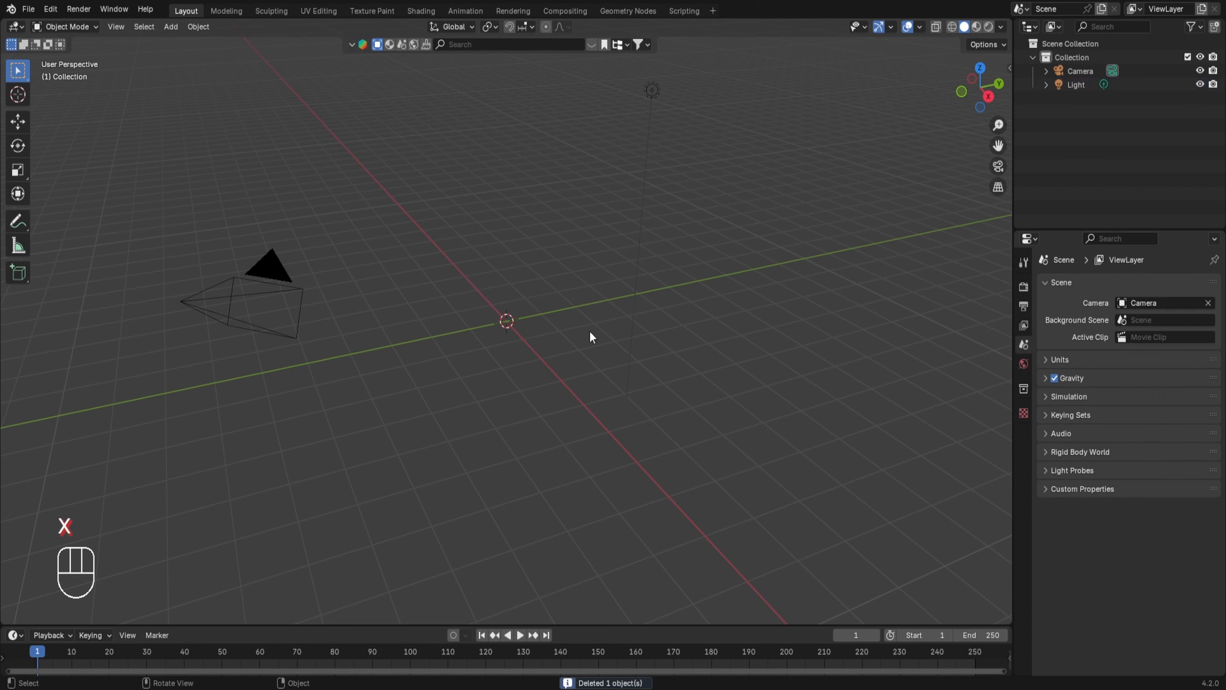
{"action": "key", "text": "shift+a"}
{"action": "mouse_move", "coordinate": [523, 230]}
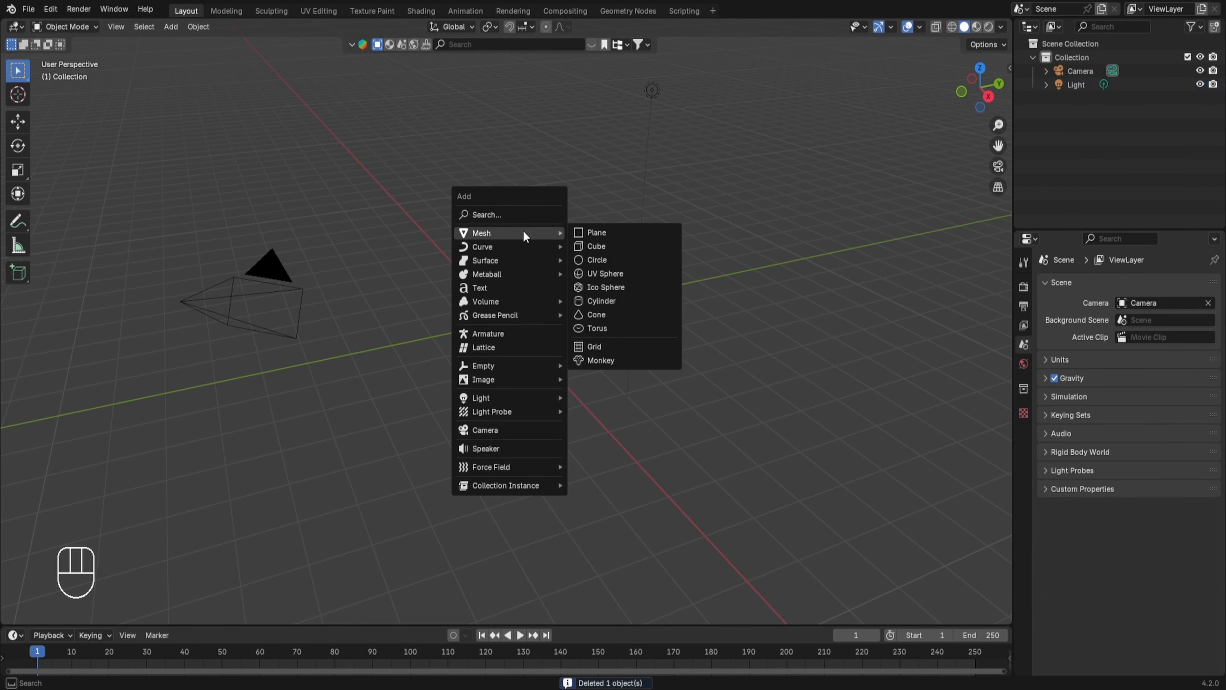
{"action": "left_click", "coordinate": [596, 275]}
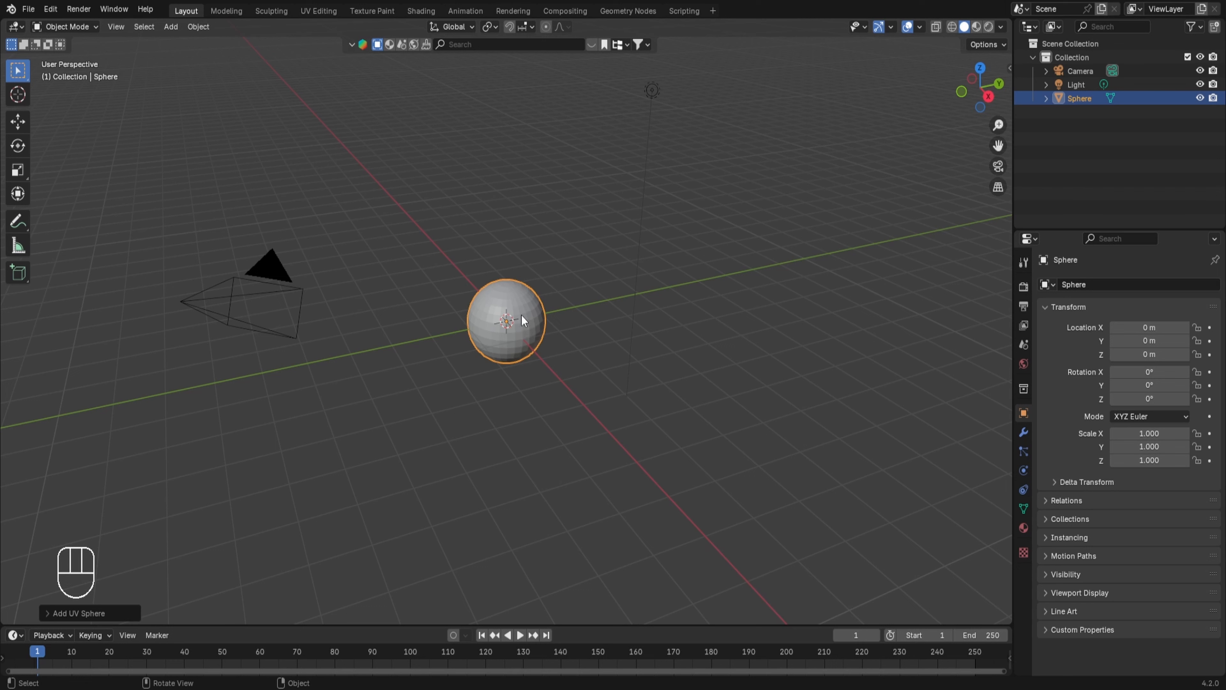
Step: Add a new emitter particle system to the sphere
{"action": "left_click", "coordinate": [1023, 452]}
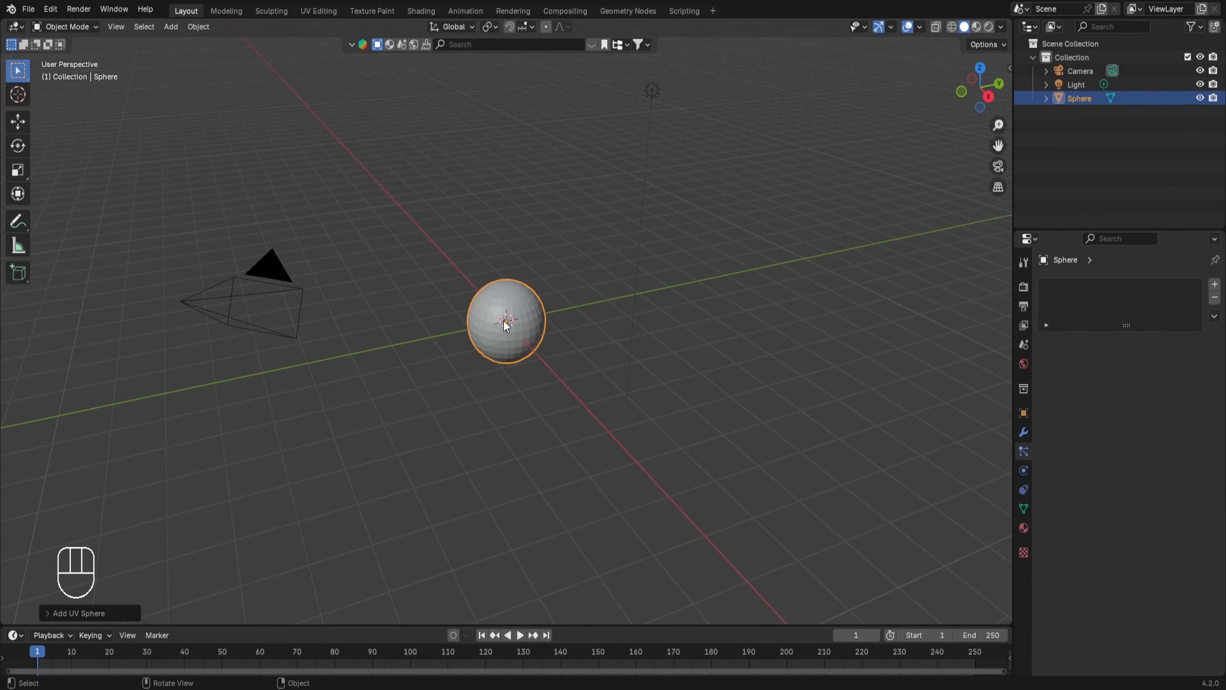
{"action": "scroll", "coordinate": [506, 324], "scroll_direction": "up", "scroll_amount": 2}
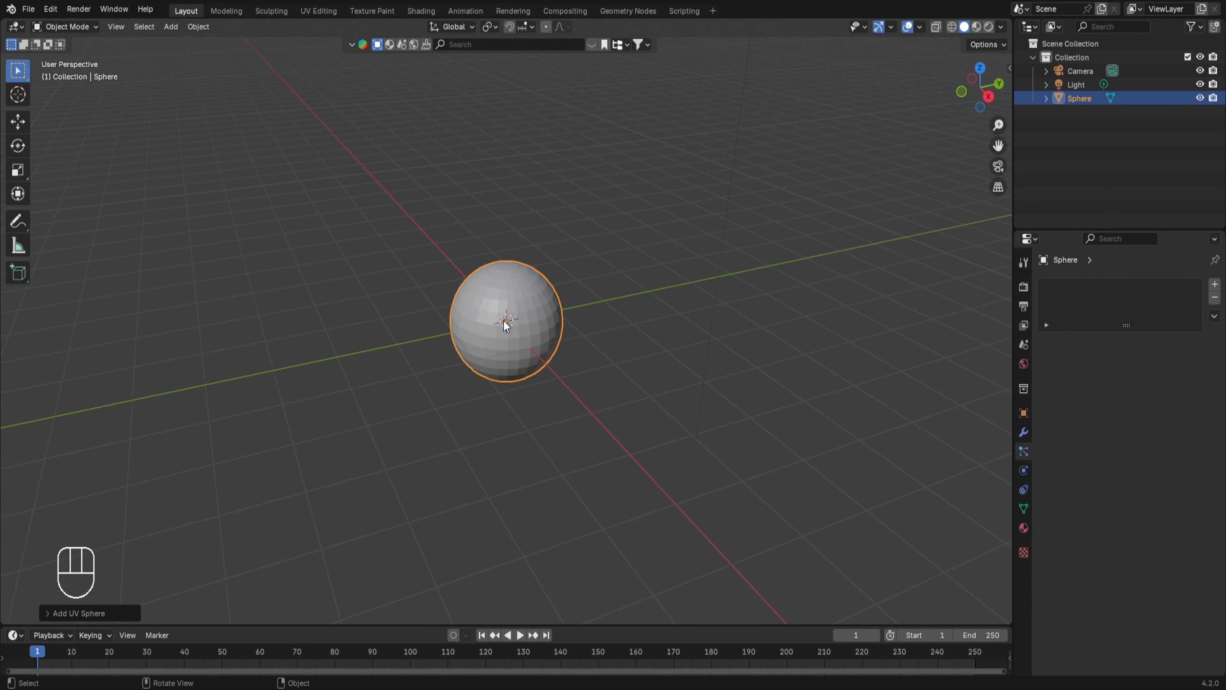
{"action": "scroll", "coordinate": [506, 325], "scroll_direction": "down", "scroll_amount": 2}
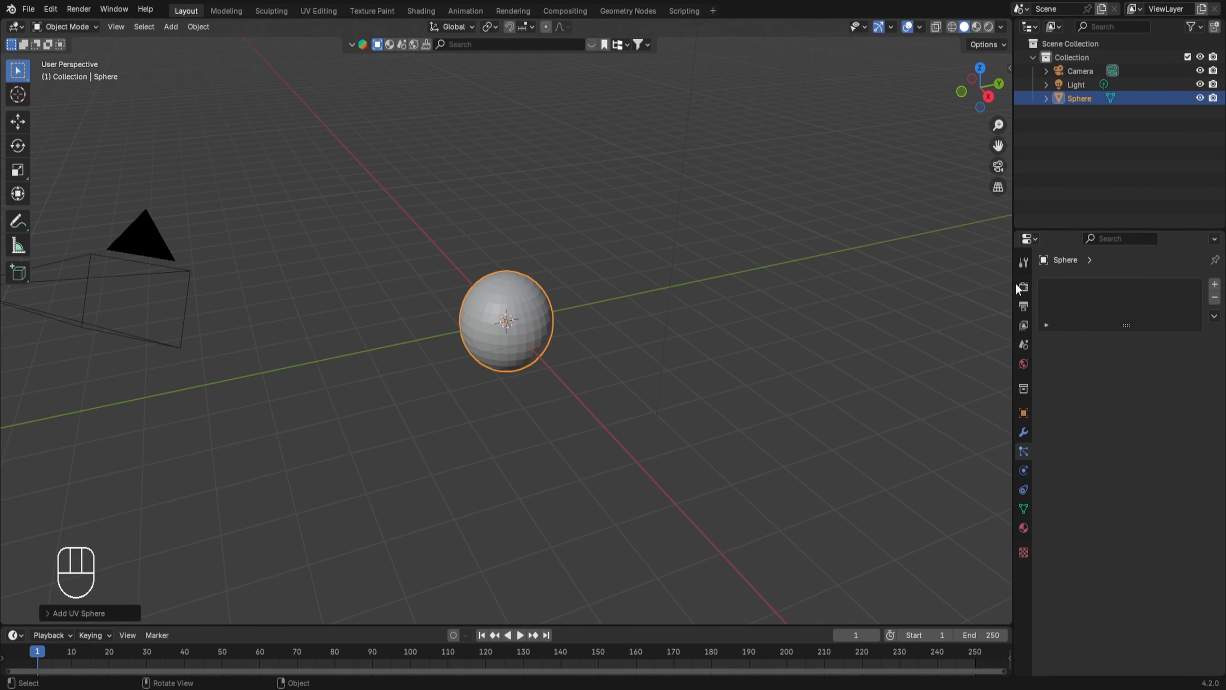
{"action": "left_click", "coordinate": [1215, 285]}
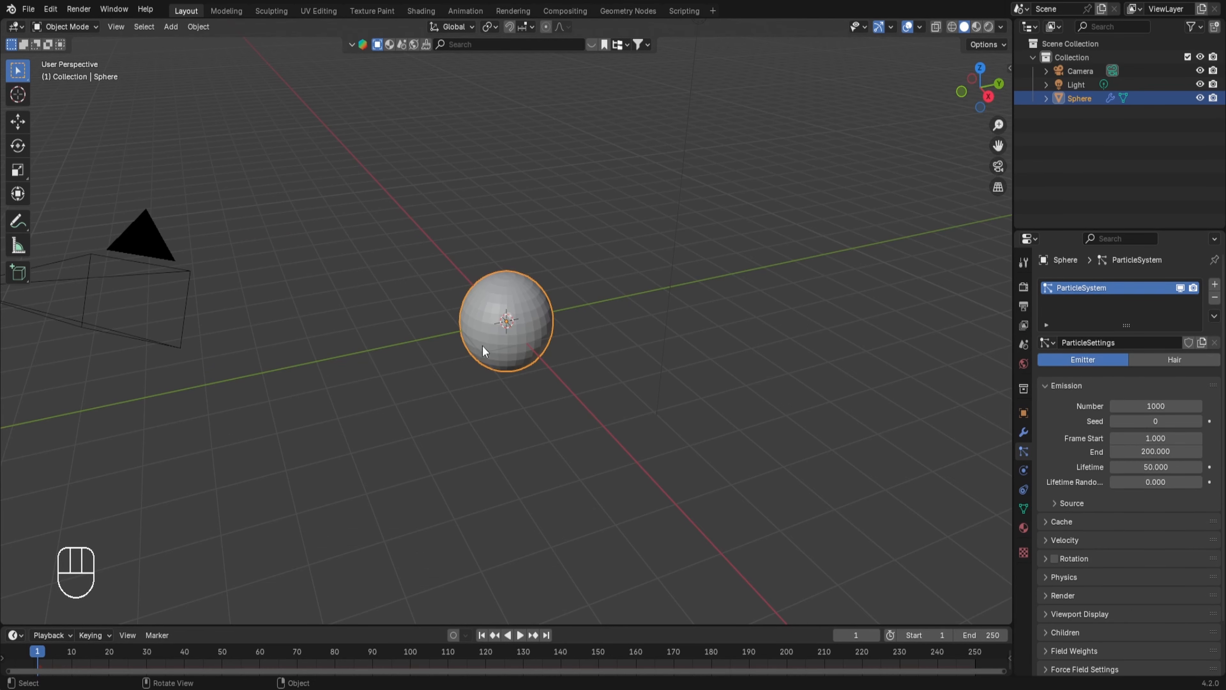
Step: Play the animation and scrub through the timeline to examine the sphere's particle emission
{"action": "middle_click_drag", "start_coordinate": [482, 345], "coordinate": [553, 372]}
{"action": "scroll", "coordinate": [540, 338], "scroll_direction": "up", "scroll_amount": 2}
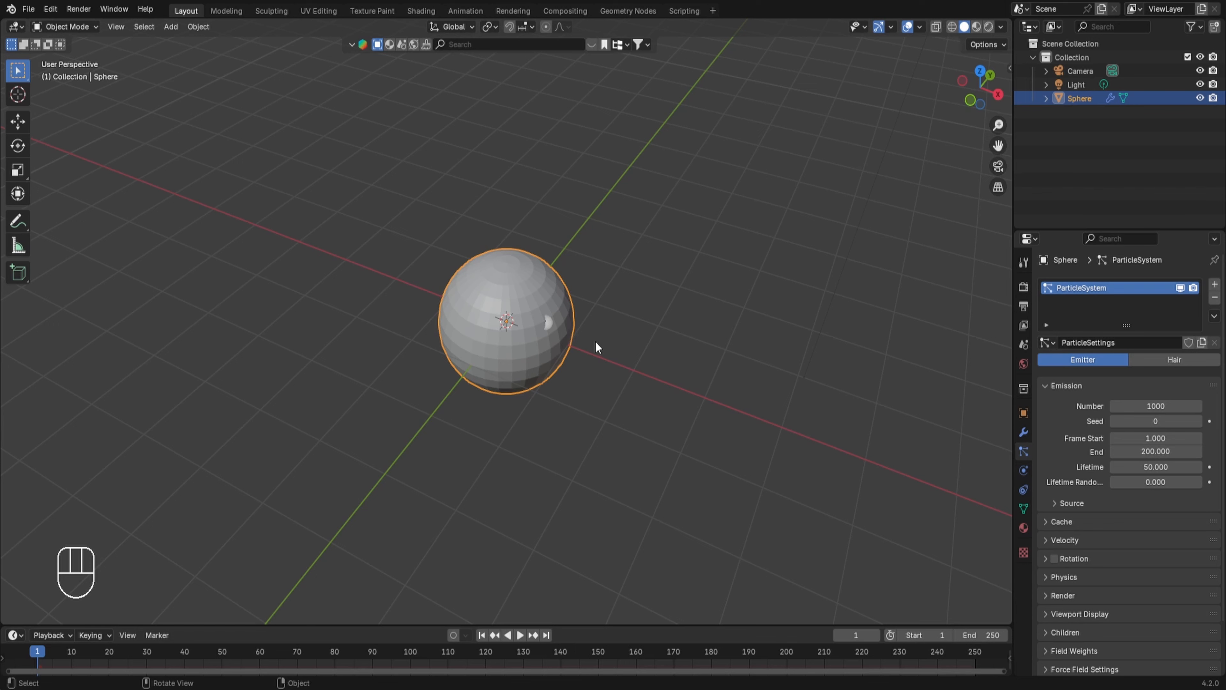
{"action": "key", "text": "space"}
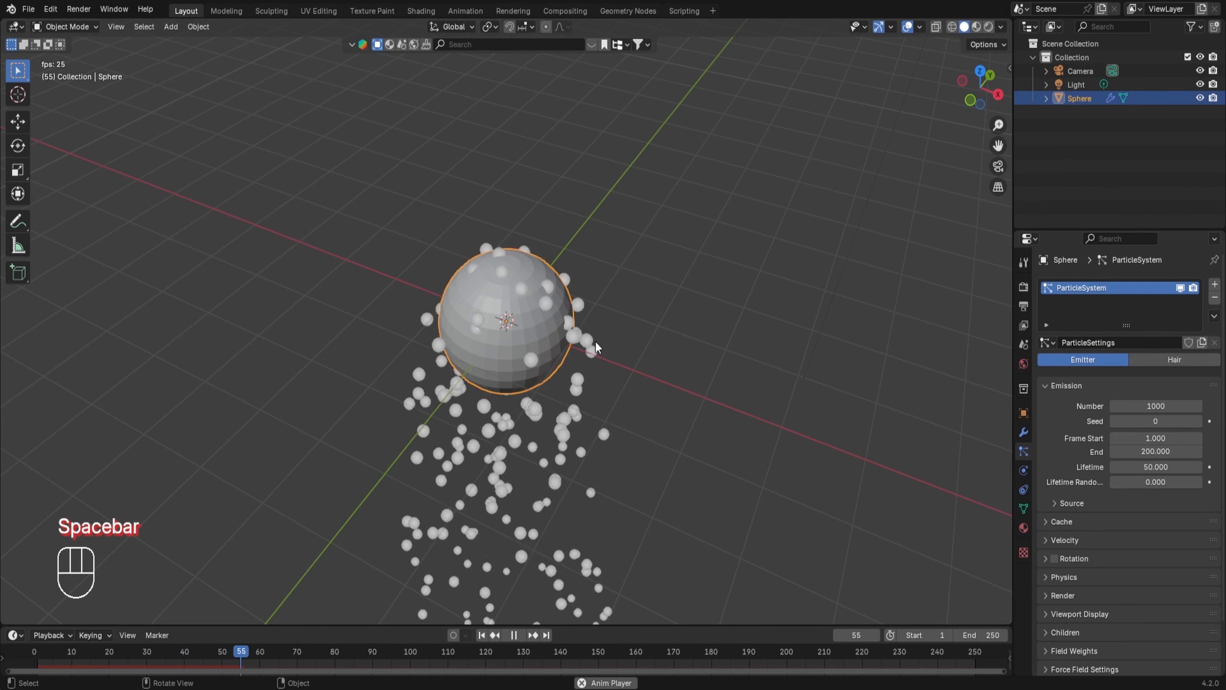
{"action": "key", "text": "space"}
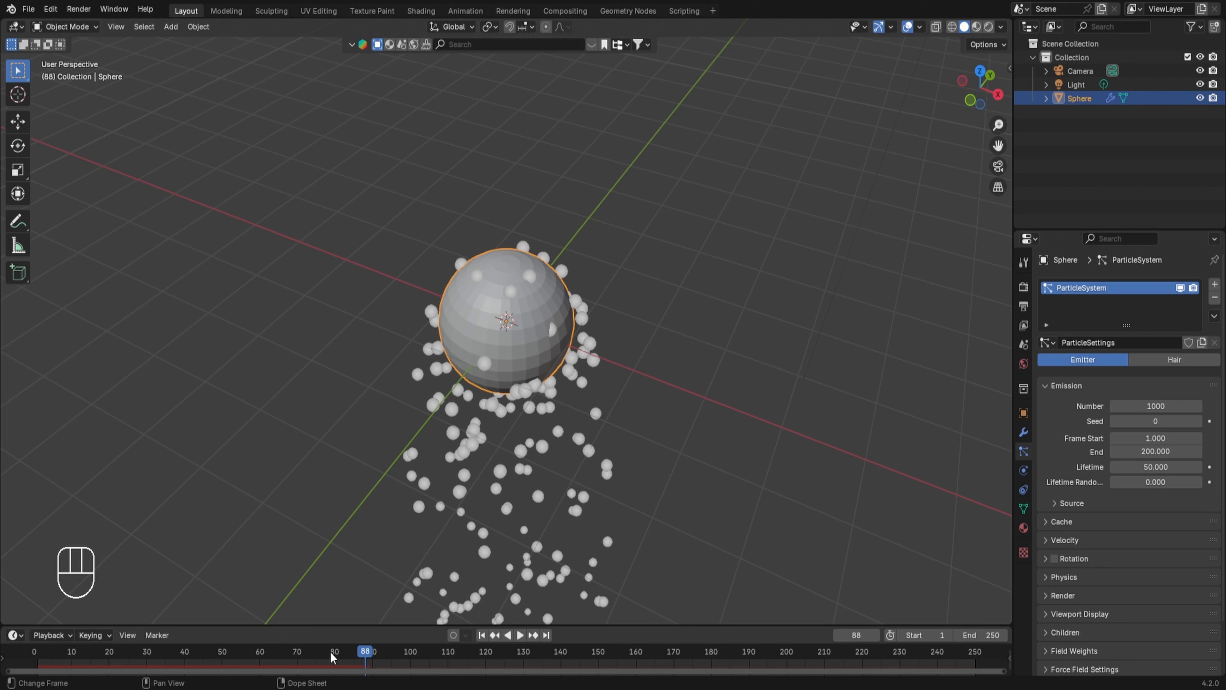
{"action": "left_click_drag", "start_coordinate": [331, 652], "coordinate": [103, 659]}
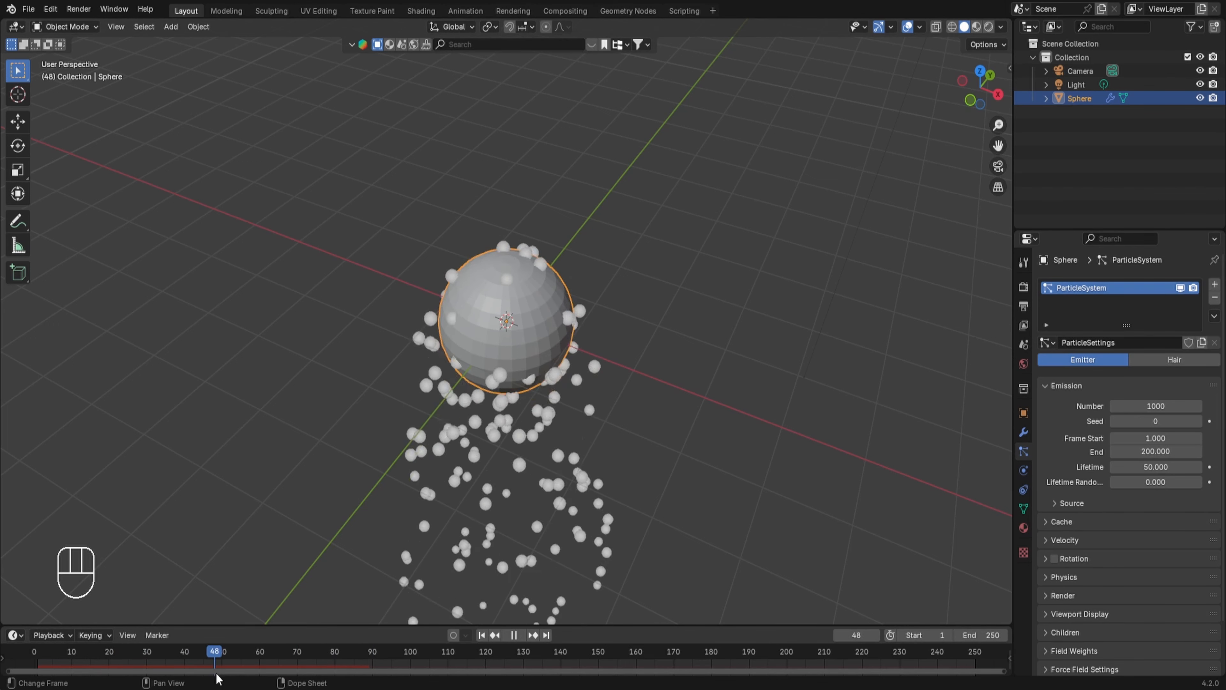
{"action": "left_click_drag", "start_coordinate": [216, 679], "coordinate": [296, 672]}
{"action": "key", "text": "space"}
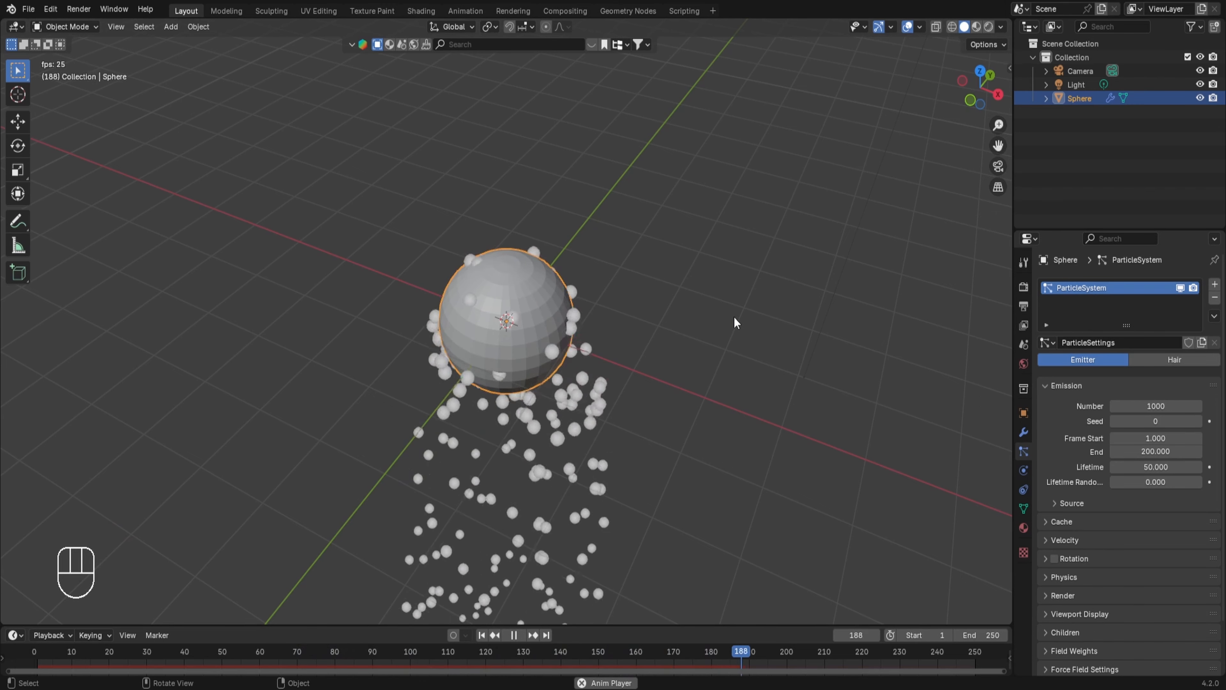
{"action": "key", "text": "space"}
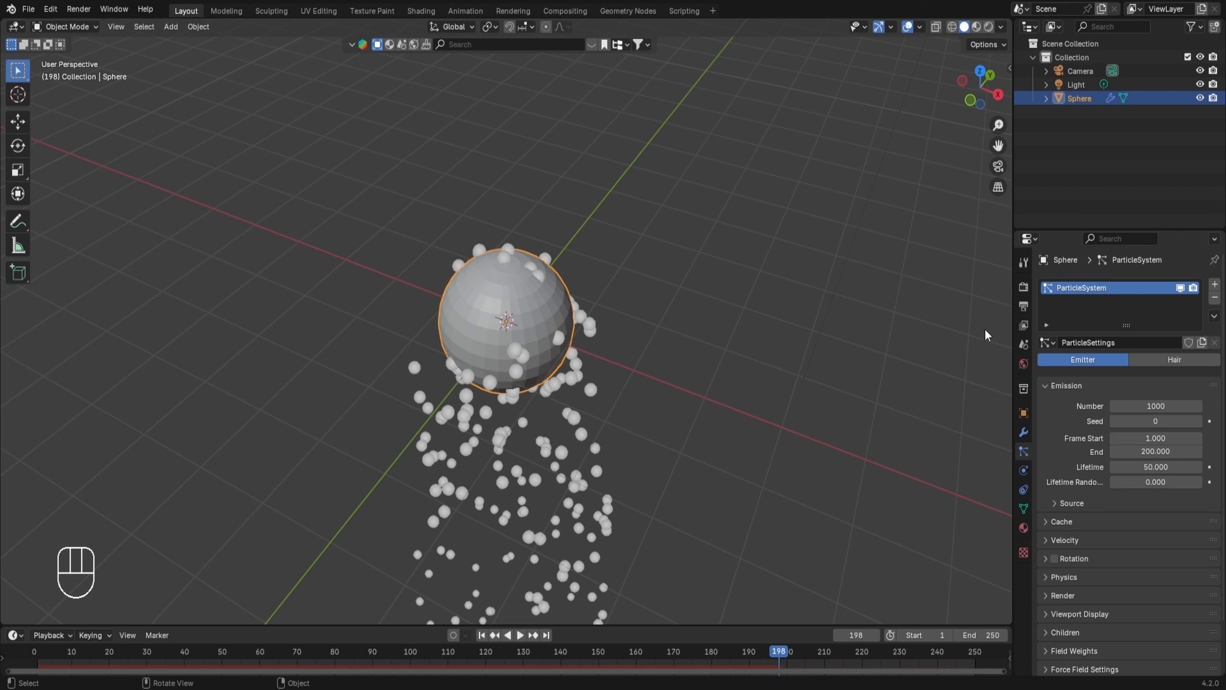
Step: Disable gravity in the scene settings and replay the particle animation from the start
{"action": "left_click", "coordinate": [1023, 344]}
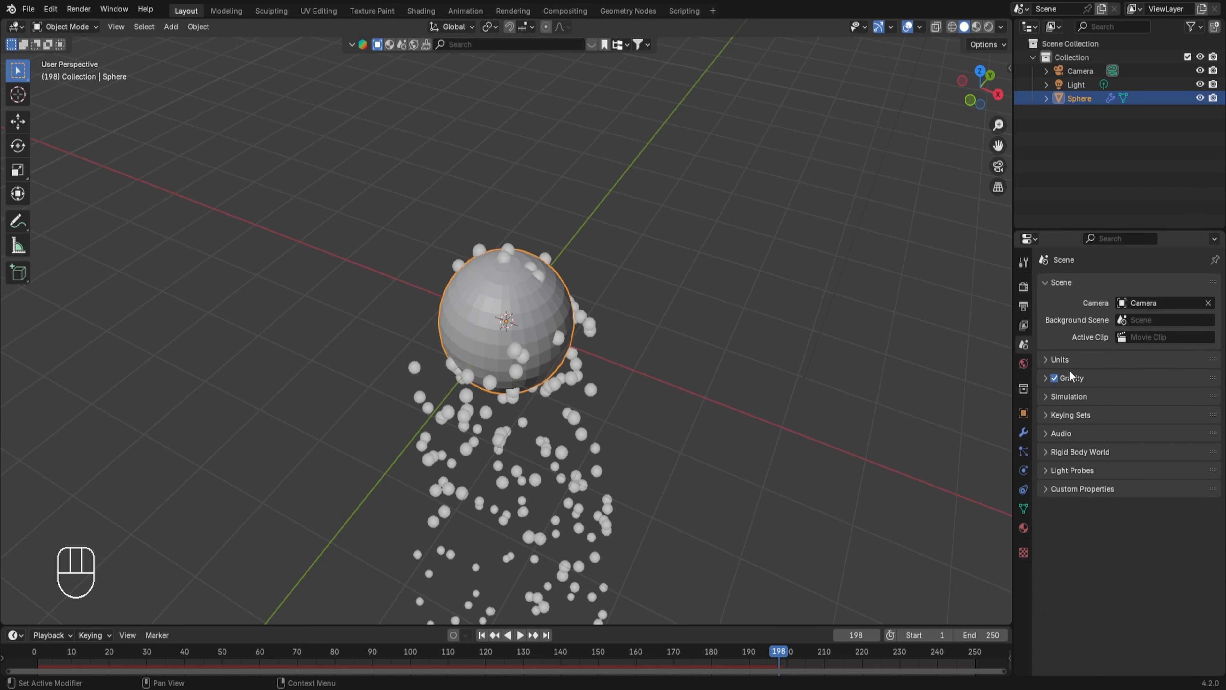
{"action": "left_click", "coordinate": [1074, 379]}
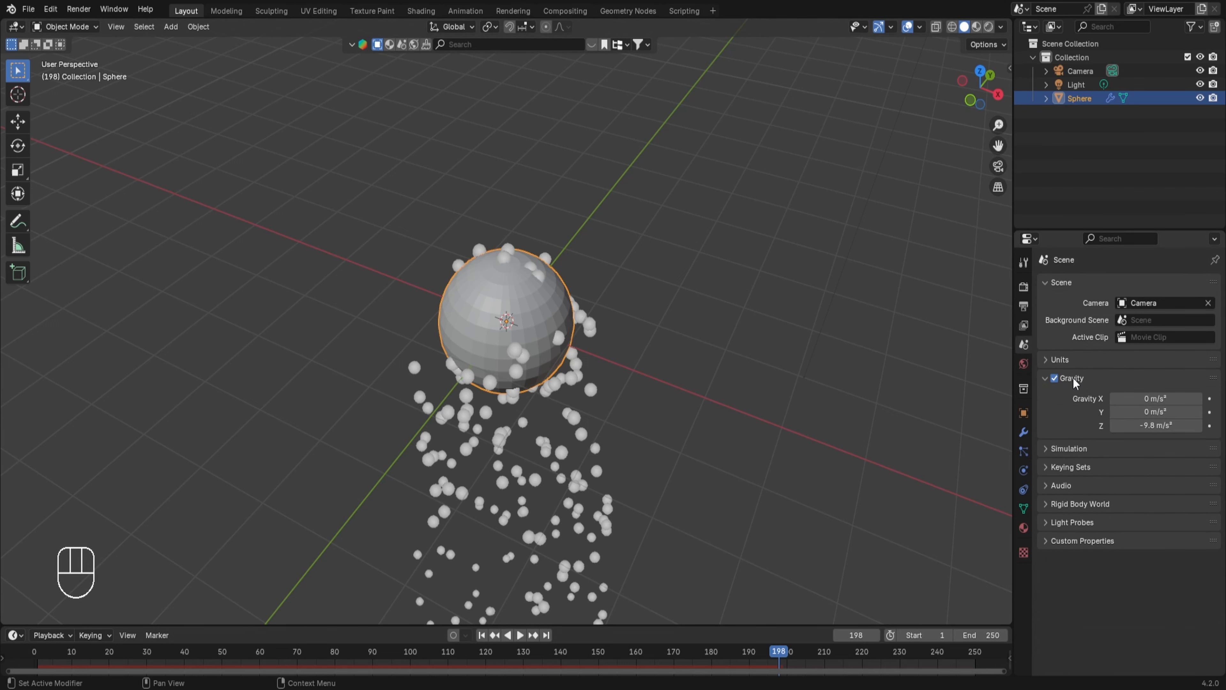
{"action": "left_click", "coordinate": [1054, 379]}
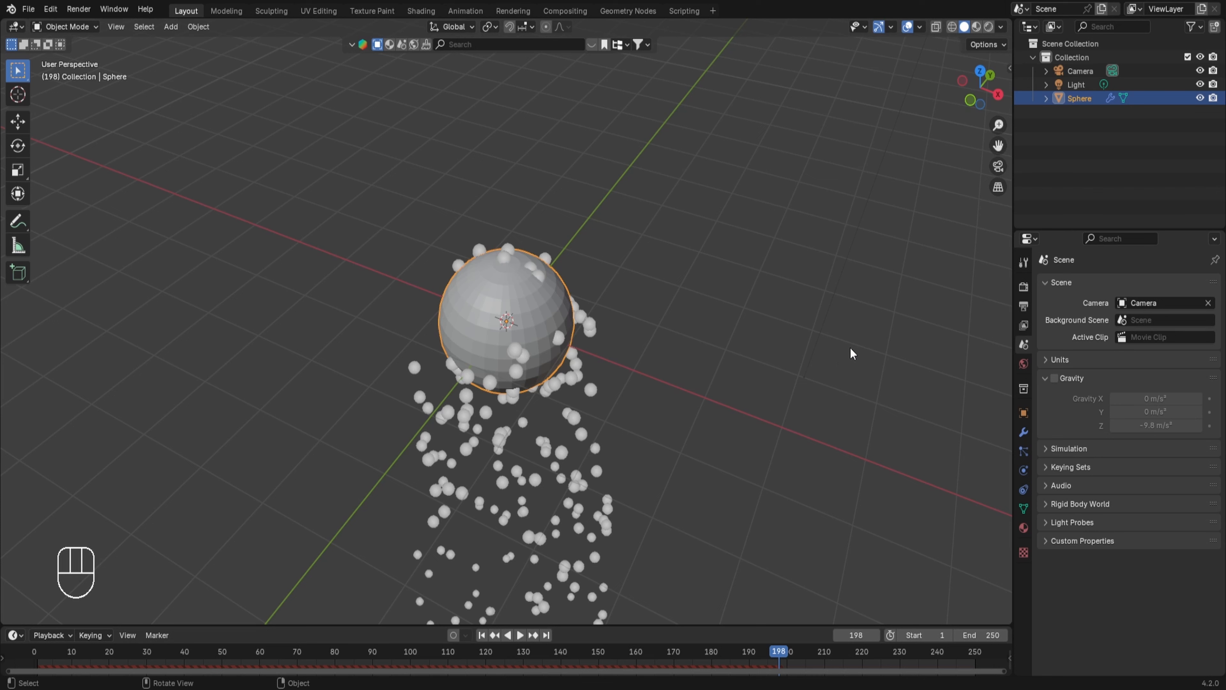
{"action": "left_click", "coordinate": [42, 653]}
{"action": "key", "text": "space"}
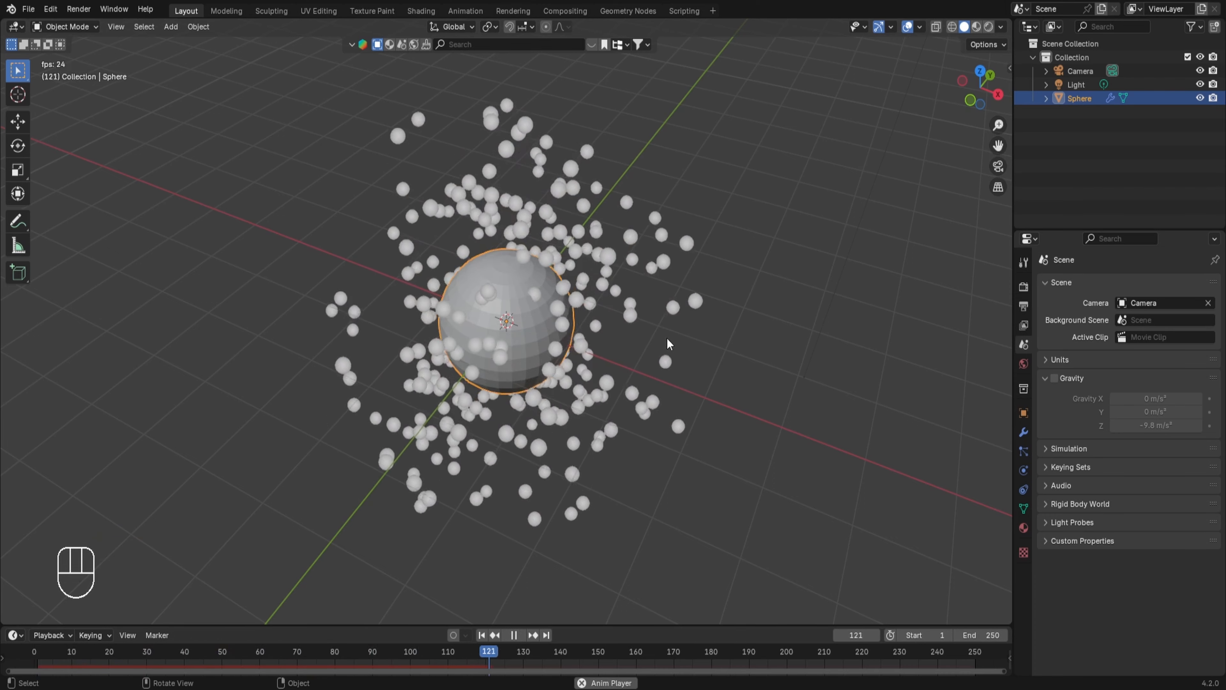
{"action": "key", "text": "space"}
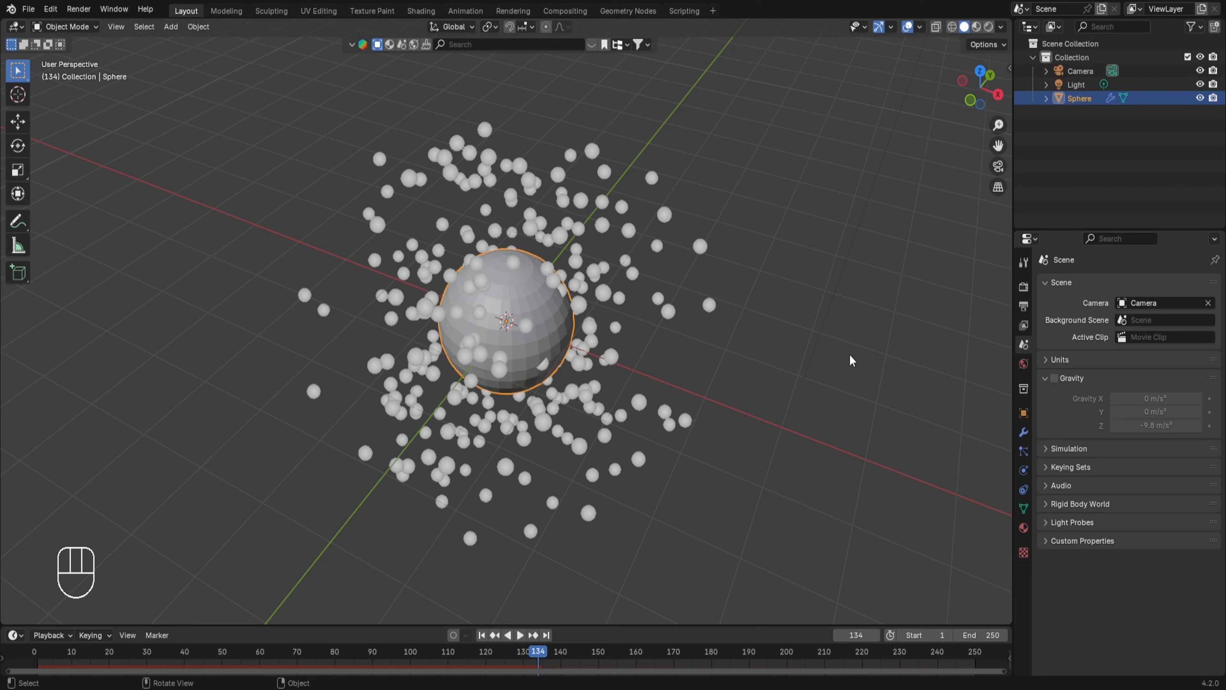
Step: Set the particle system's emission number to 150 and play the animation from frame 1
{"action": "left_click", "coordinate": [1024, 450]}
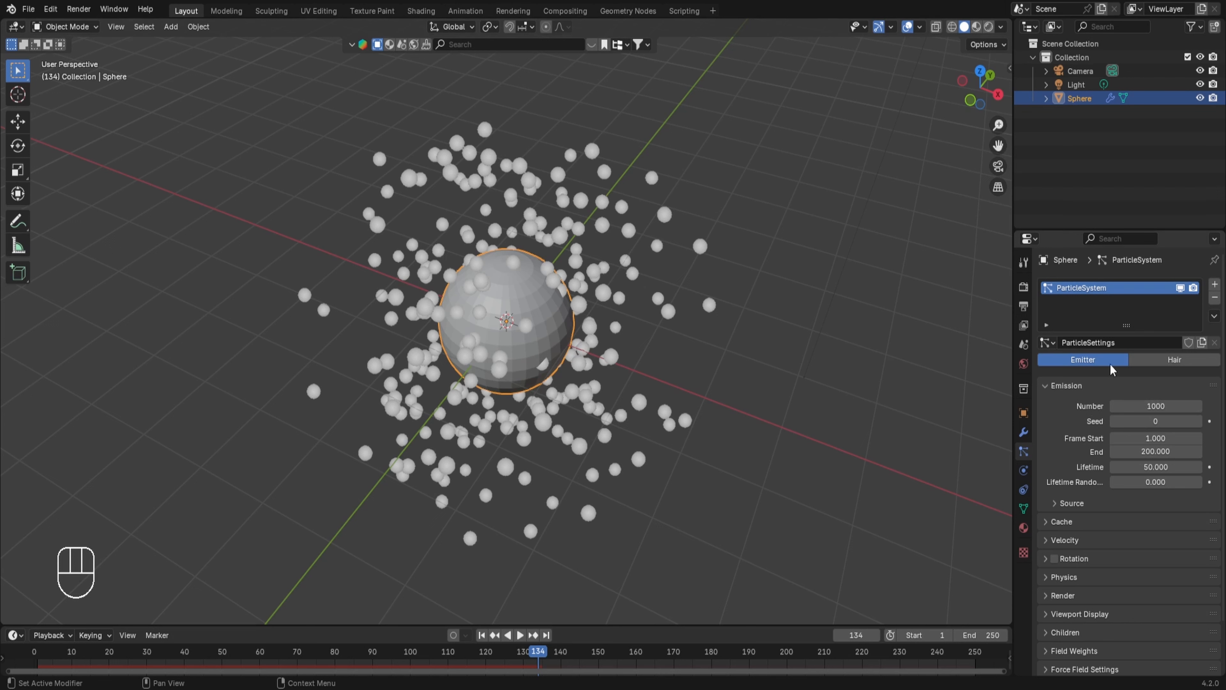
{"action": "left_click", "coordinate": [1158, 408]}
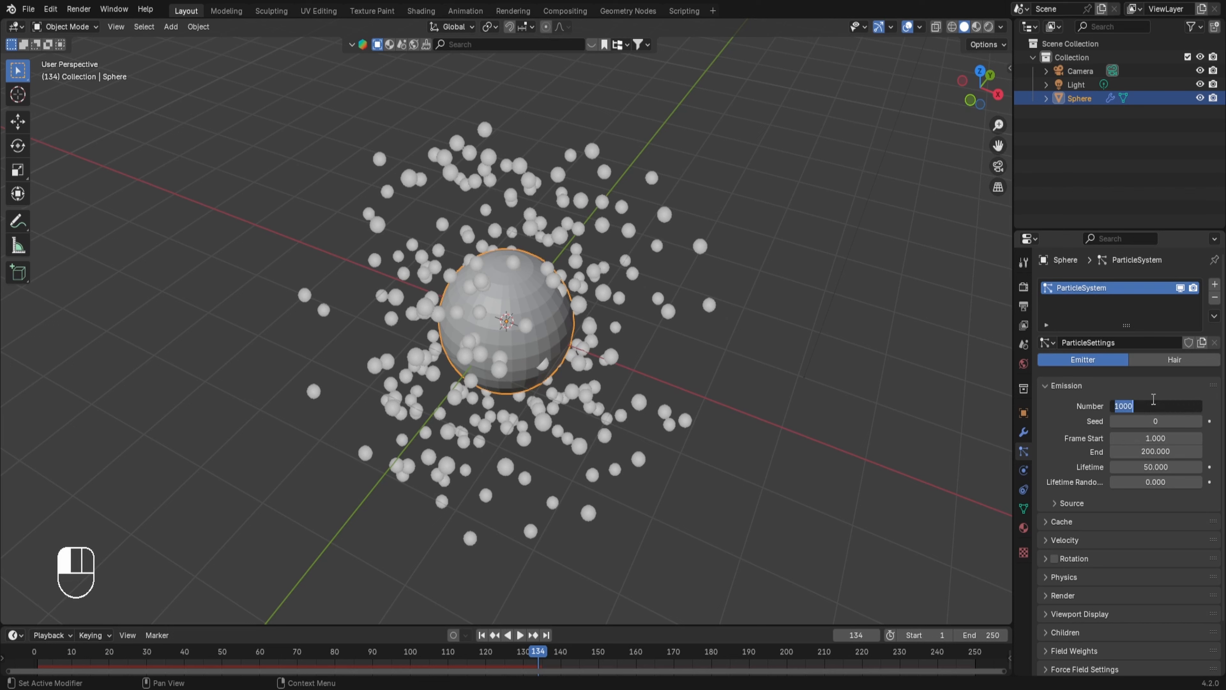
{"action": "type", "text": "150"}
{"action": "key", "text": "Return"}
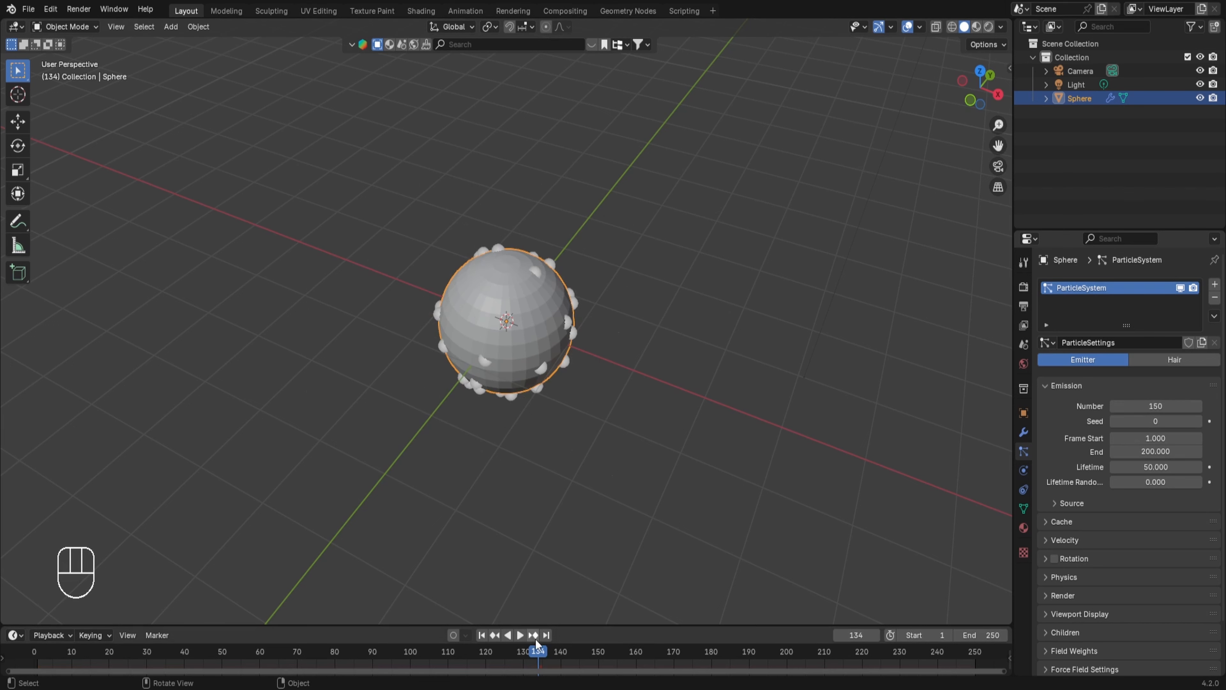
{"action": "left_click", "coordinate": [37, 648]}
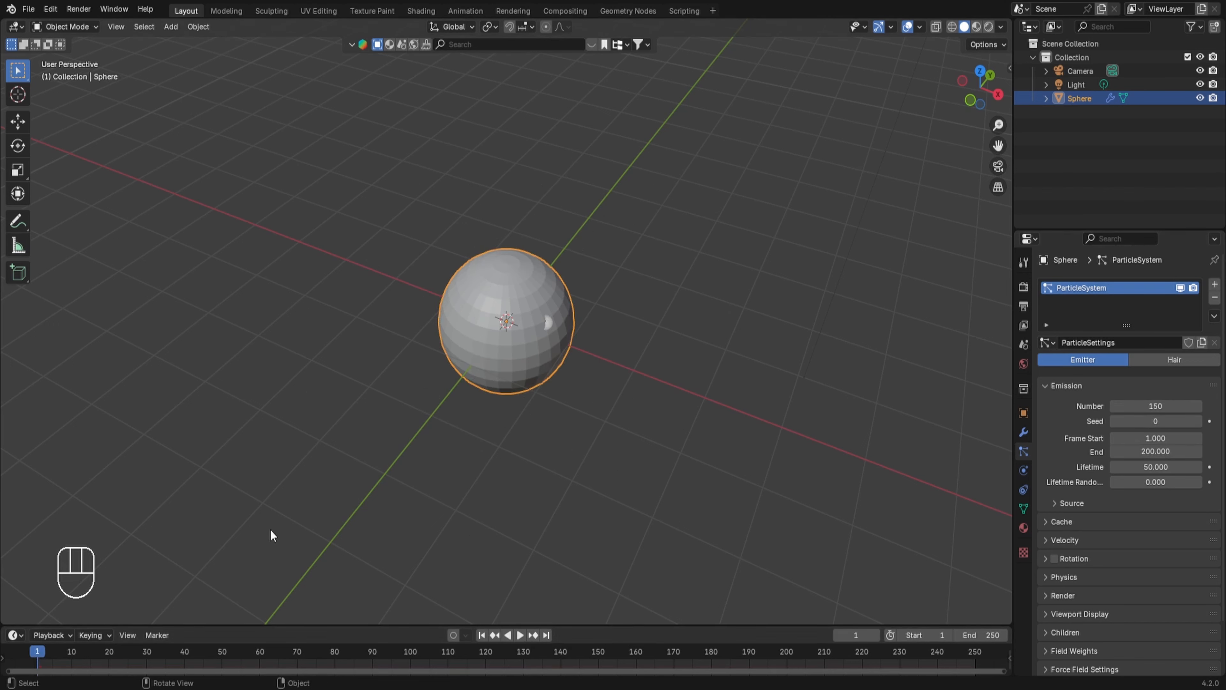
{"action": "key", "text": "space"}
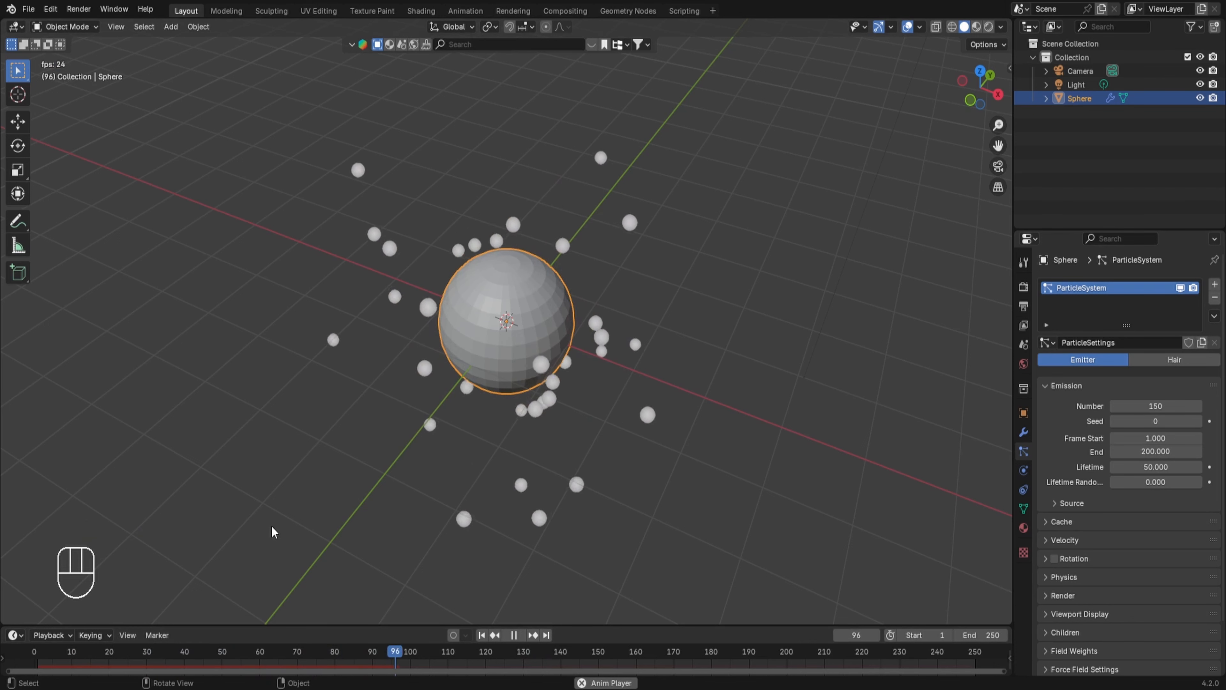
{"action": "key", "text": "space"}
Step: Set the emission number back to 1000, try seed 2, and return the seed to 0
{"action": "mouse_move", "coordinate": [1156, 406]}
{"action": "left_mouse_down"}
{"action": "mouse_move", "coordinate": [1221, 406]}
{"action": "mouse_move", "coordinate": [1155, 406]}
{"action": "left_mouse_up"}
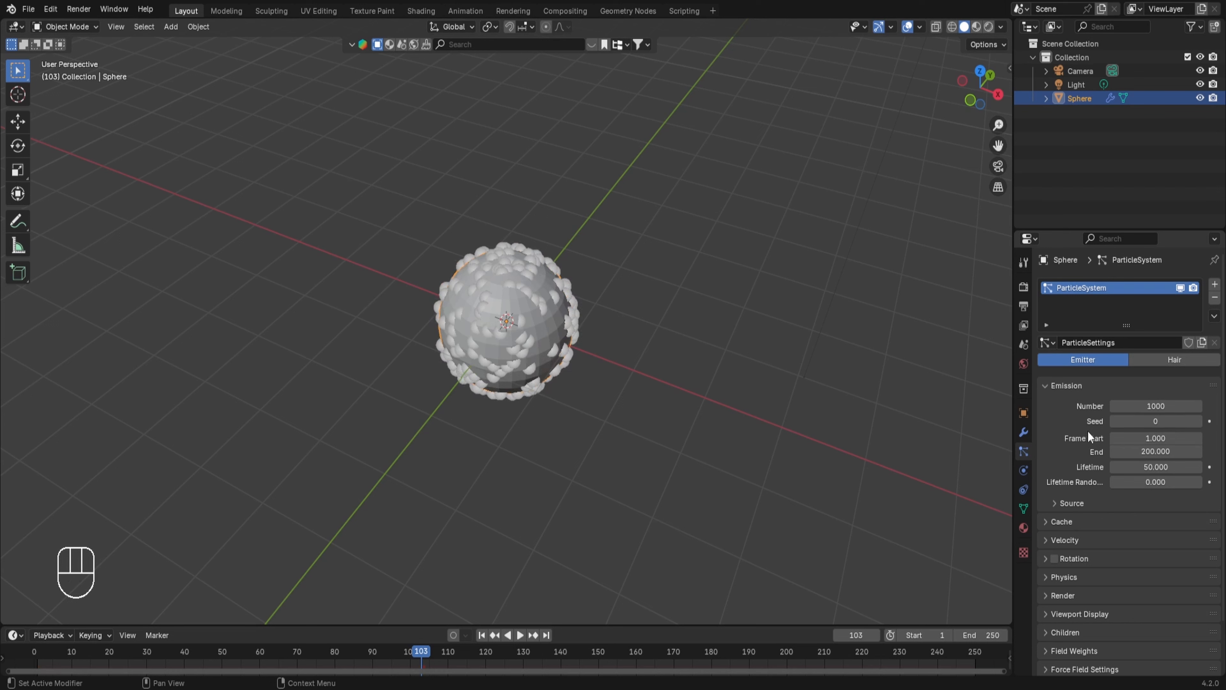
{"action": "left_click", "coordinate": [1199, 421]}
{"action": "left_click", "coordinate": [1199, 422]}
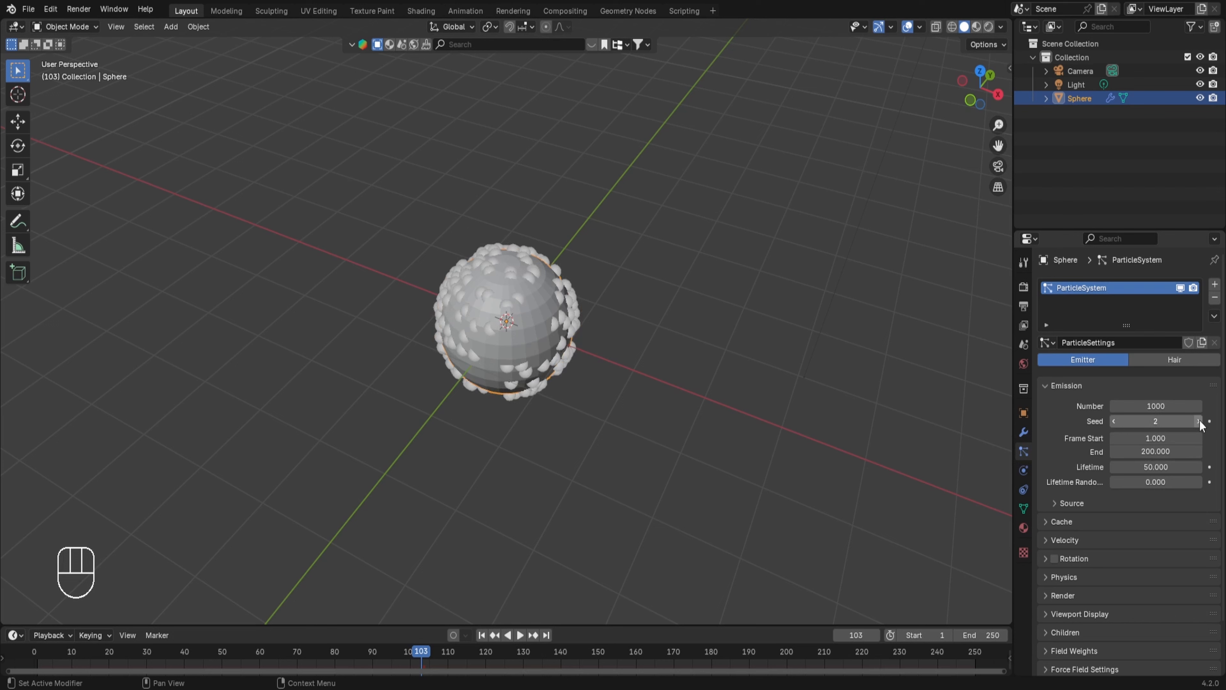
{"action": "left_click", "coordinate": [1114, 421]}
{"action": "left_click", "coordinate": [1113, 421]}
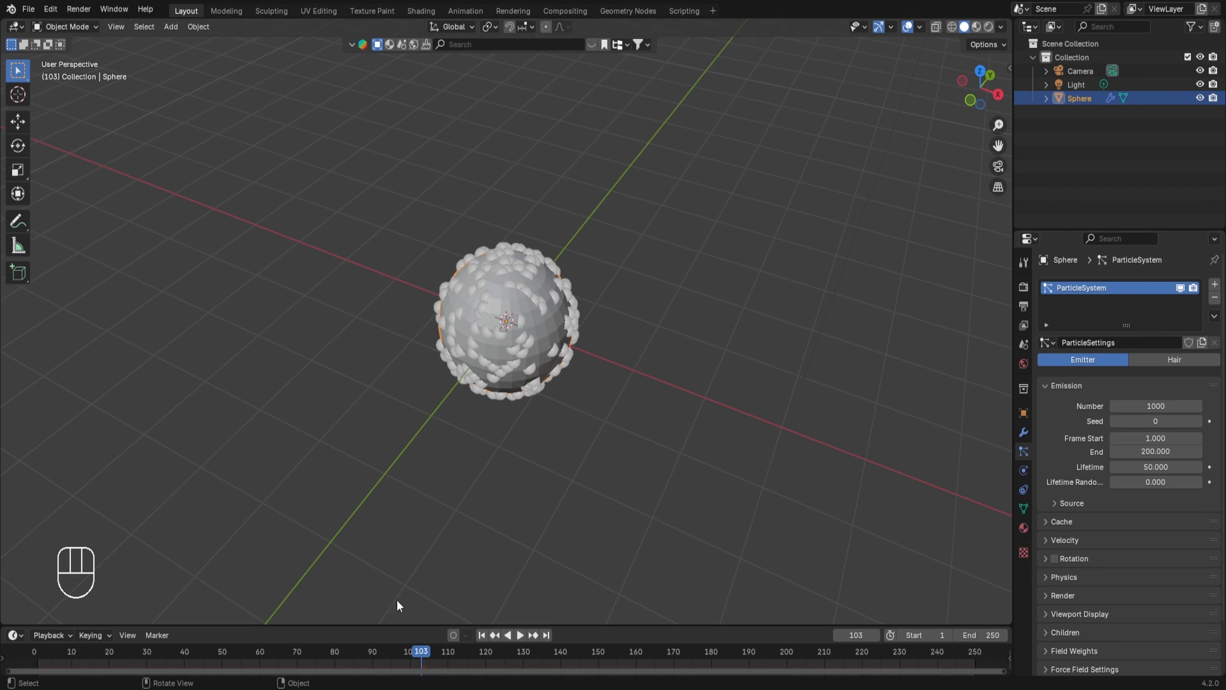
Step: Play the particle animation from frame 1 to examine the emission timing and particle lifetime around the sphere
{"action": "left_click", "coordinate": [38, 651]}
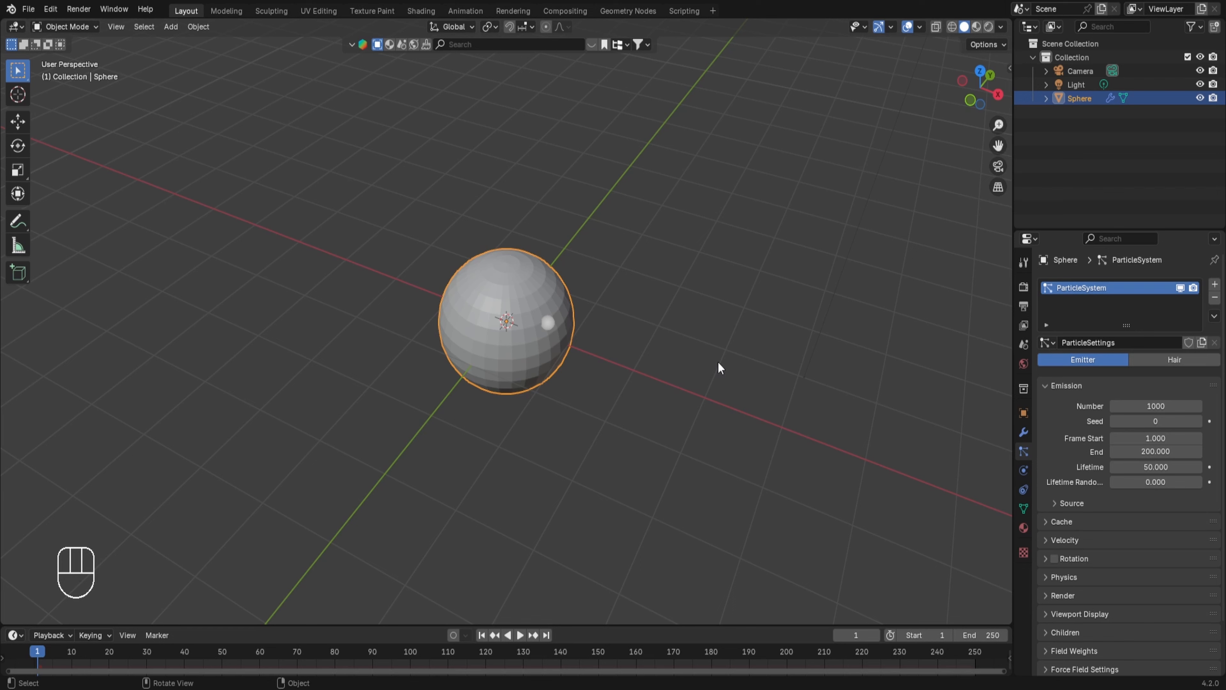
{"action": "key", "text": "space"}
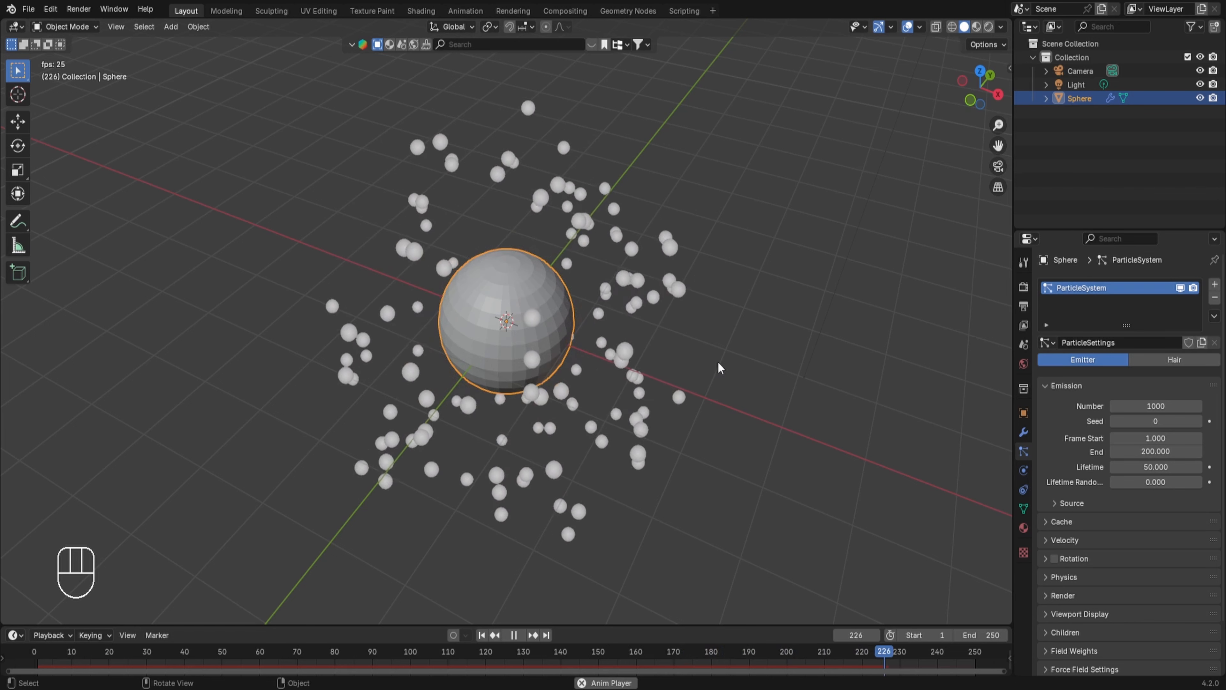
{"action": "key", "text": "space"}
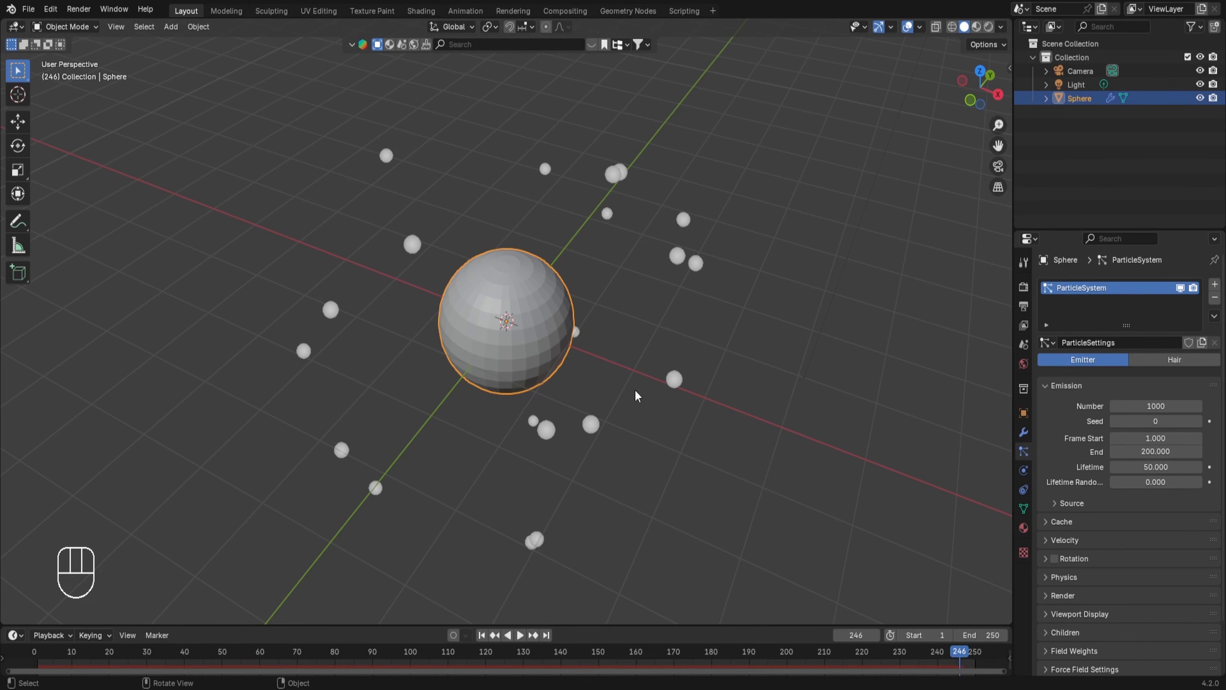
{"action": "middle_click_drag", "start_coordinate": [636, 389], "coordinate": [635, 342]}
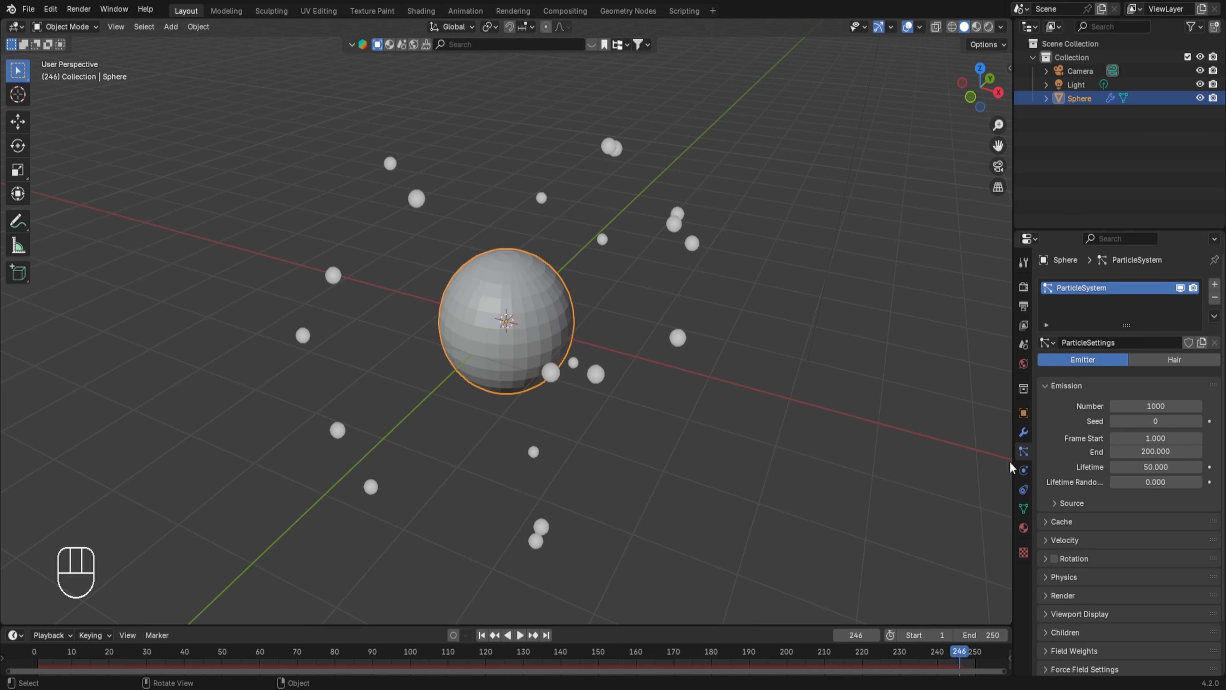
Step: Set the particles' lifetime randomness to 1.000 and replay the animation from the start
{"action": "left_click_drag", "start_coordinate": [1123, 483], "coordinate": [1082, 483]}
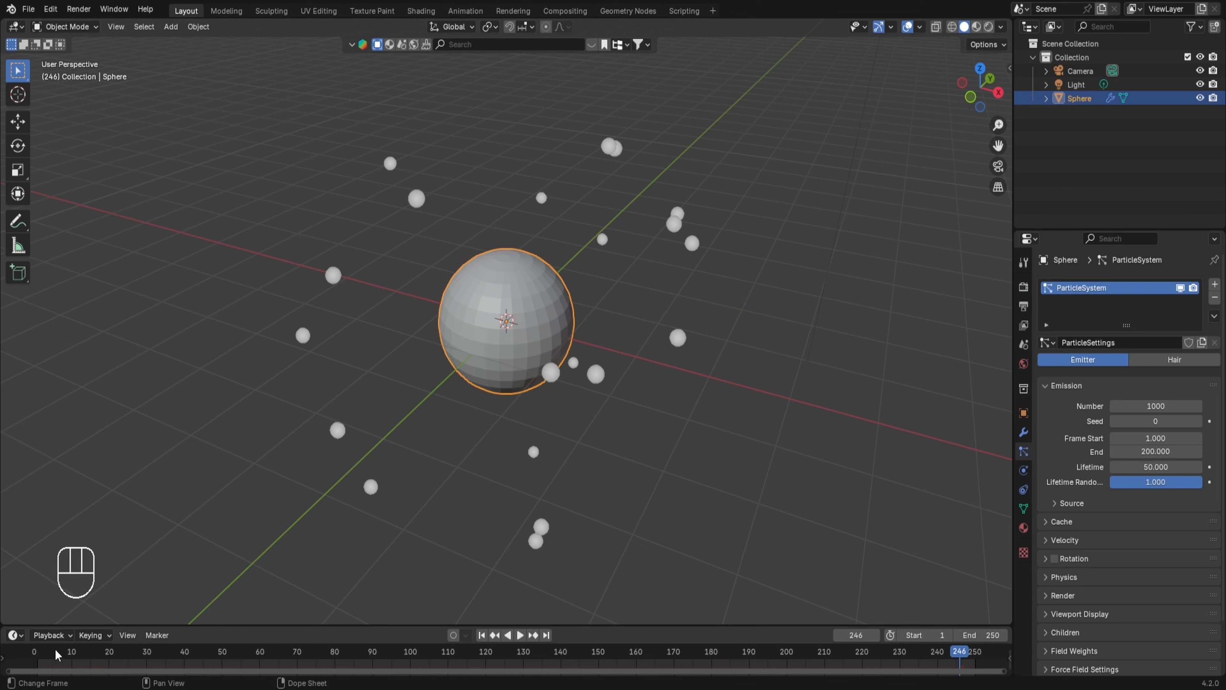
{"action": "left_click", "coordinate": [41, 652]}
{"action": "key", "text": "space"}
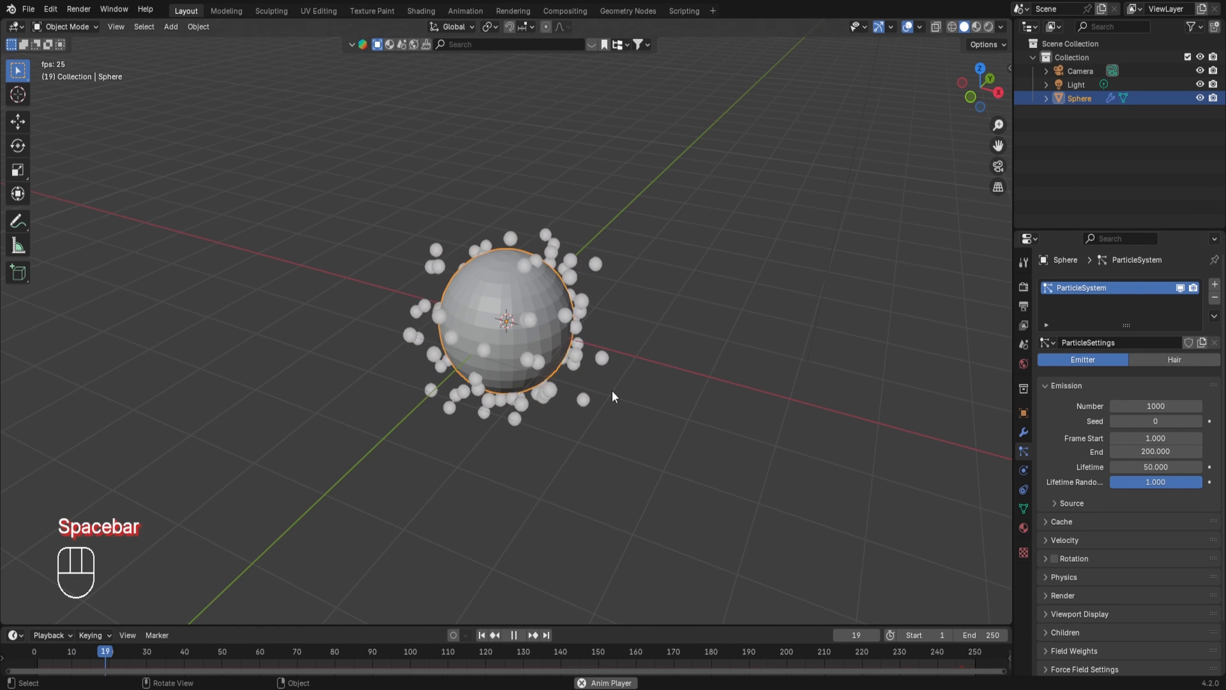
{"action": "key", "text": "space"}
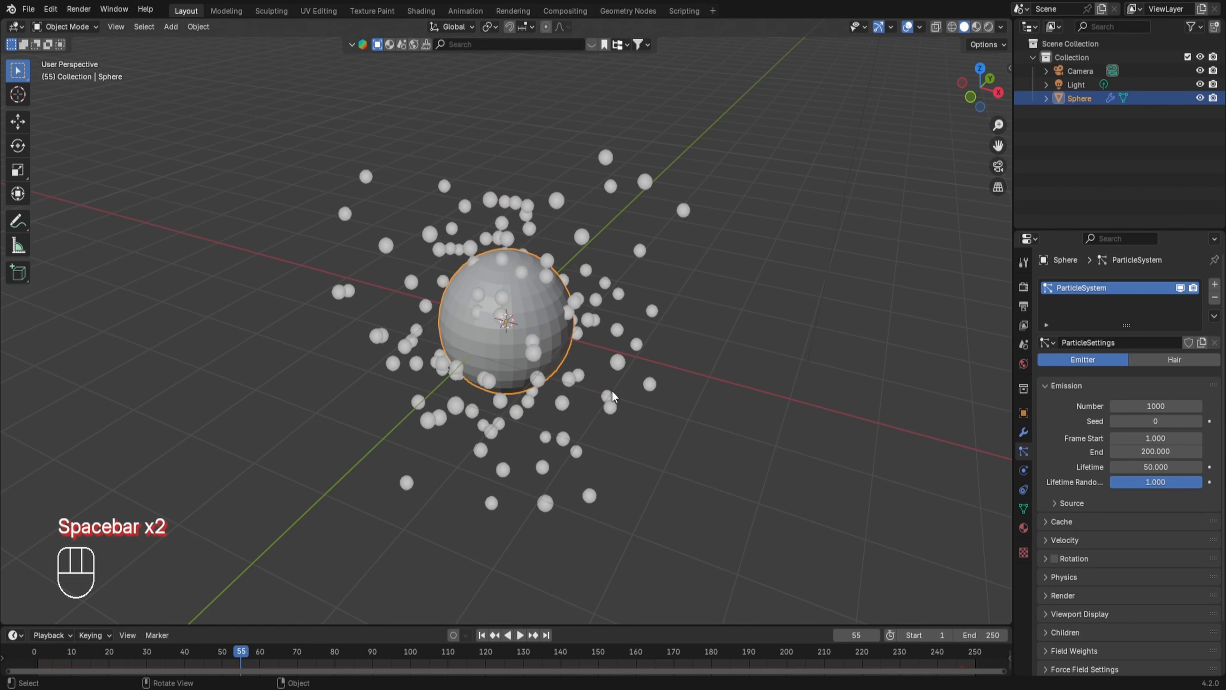
Step: Expand the emission Source settings and examine the Emit From options for the sphere's particles
{"action": "left_click", "coordinate": [1077, 505]}
{"action": "scroll", "coordinate": [1081, 490], "scroll_direction": "down", "scroll_amount": 5}
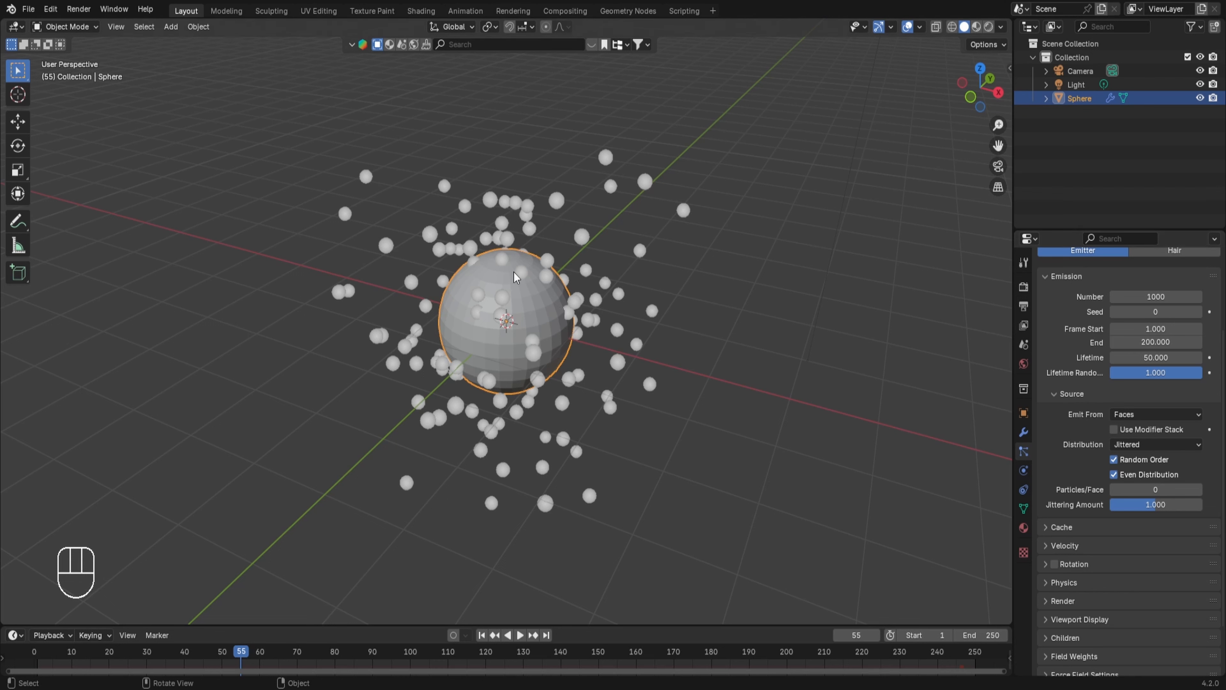
{"action": "left_click", "coordinate": [1130, 416]}
{"action": "scroll", "coordinate": [539, 336], "scroll_direction": "up", "scroll_amount": 2}
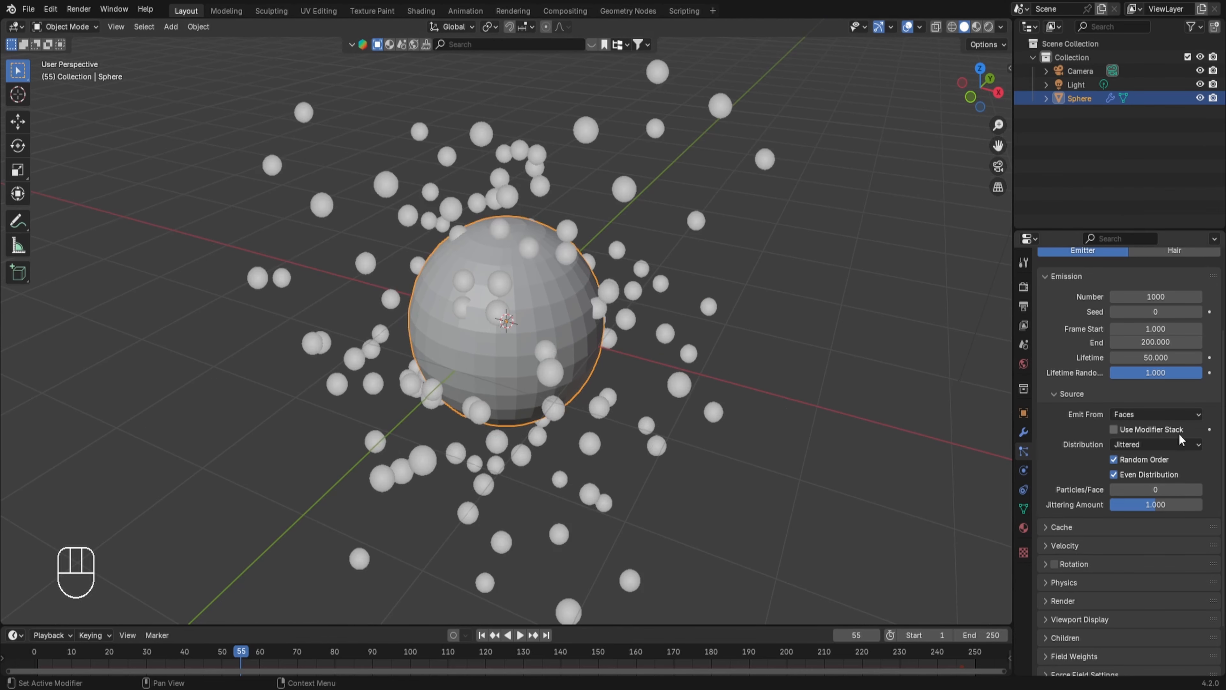
Step: Set the sphere's particles to emit from Vertices and play the animation up close to check the emission points
{"action": "left_click", "coordinate": [1142, 415]}
{"action": "left_click", "coordinate": [1140, 435]}
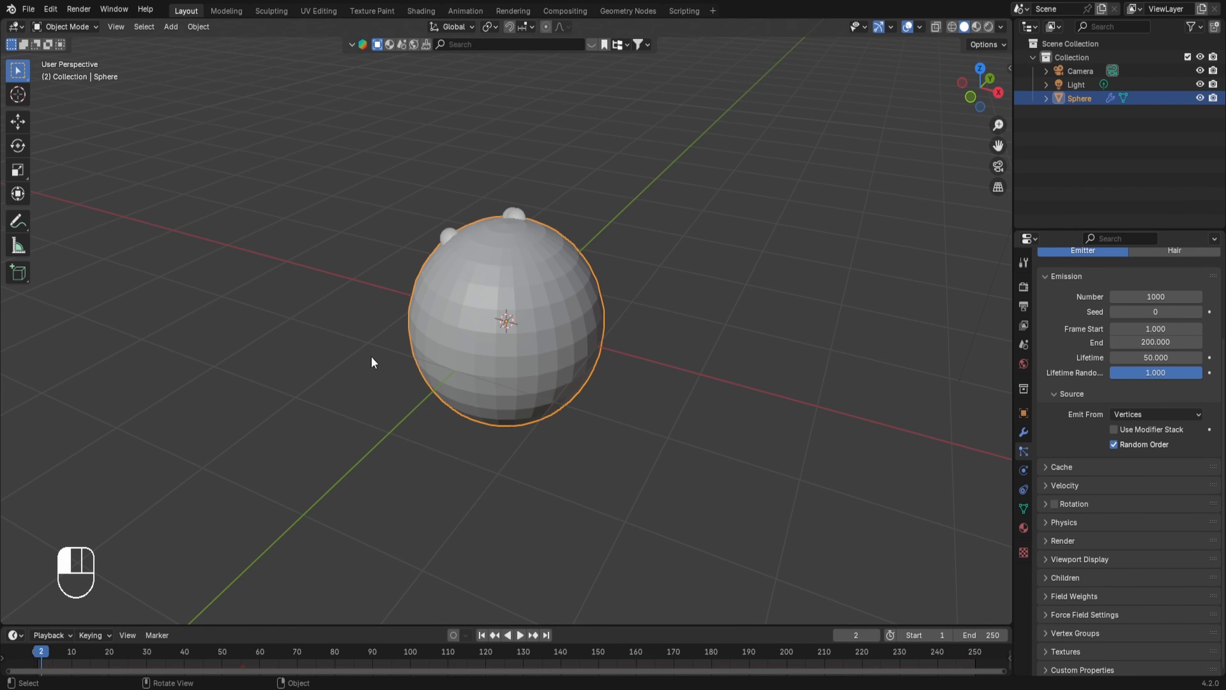
{"action": "key", "text": "space"}
{"action": "middle_click_drag", "start_coordinate": [565, 278], "coordinate": [616, 236]}
{"action": "scroll", "coordinate": [454, 343], "scroll_direction": "up", "scroll_amount": 5}
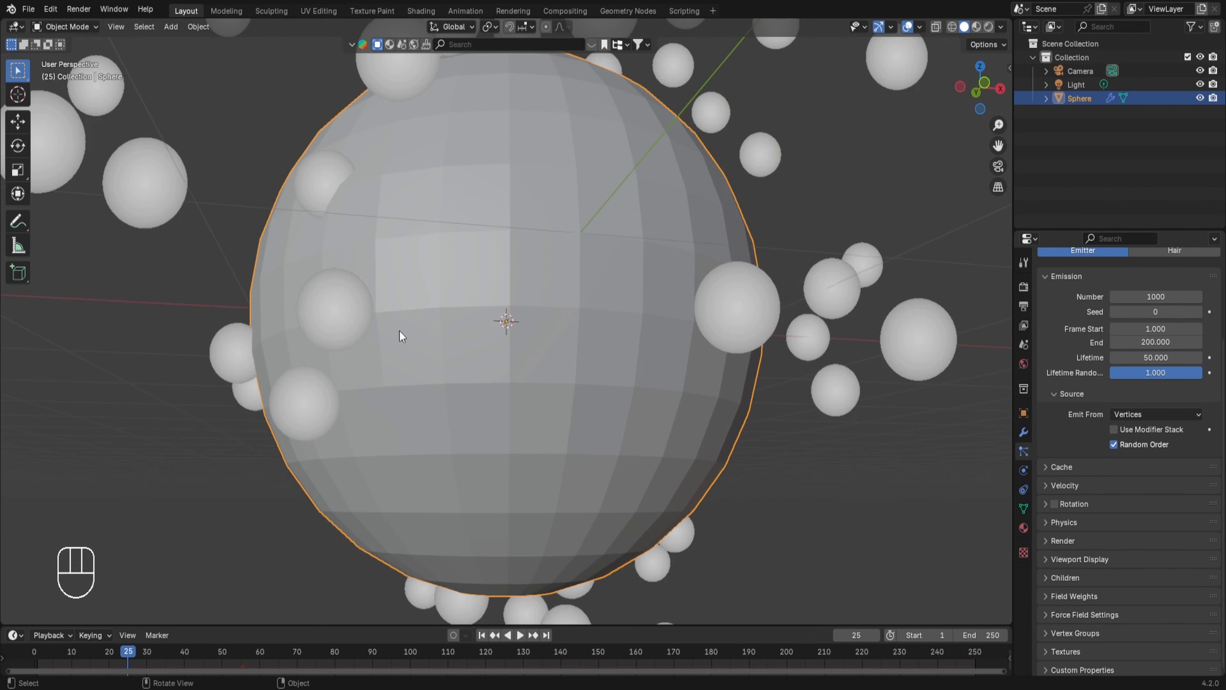
{"action": "scroll", "coordinate": [721, 205], "scroll_direction": "down", "scroll_amount": 6}
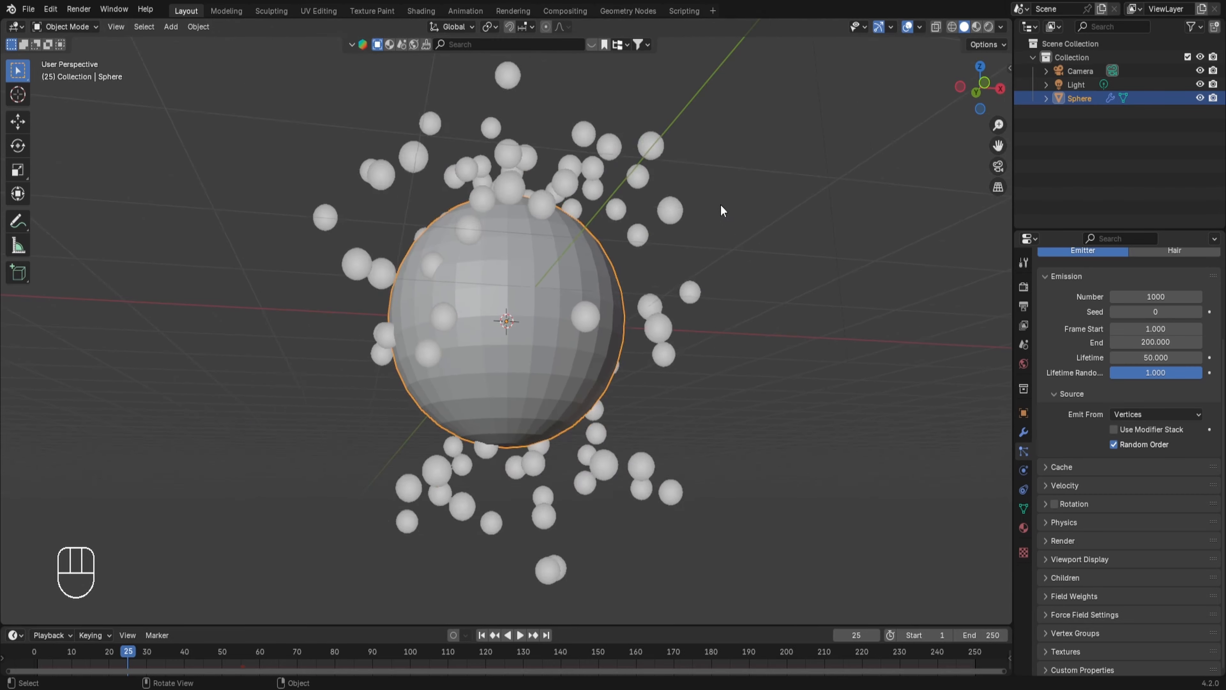
Step: Add a cube mesh and move it about 5 m along the X axis, beside the sphere
{"action": "middle_click_drag", "start_coordinate": [719, 201], "coordinate": [739, 275]}
{"action": "key", "text": "shift+a"}
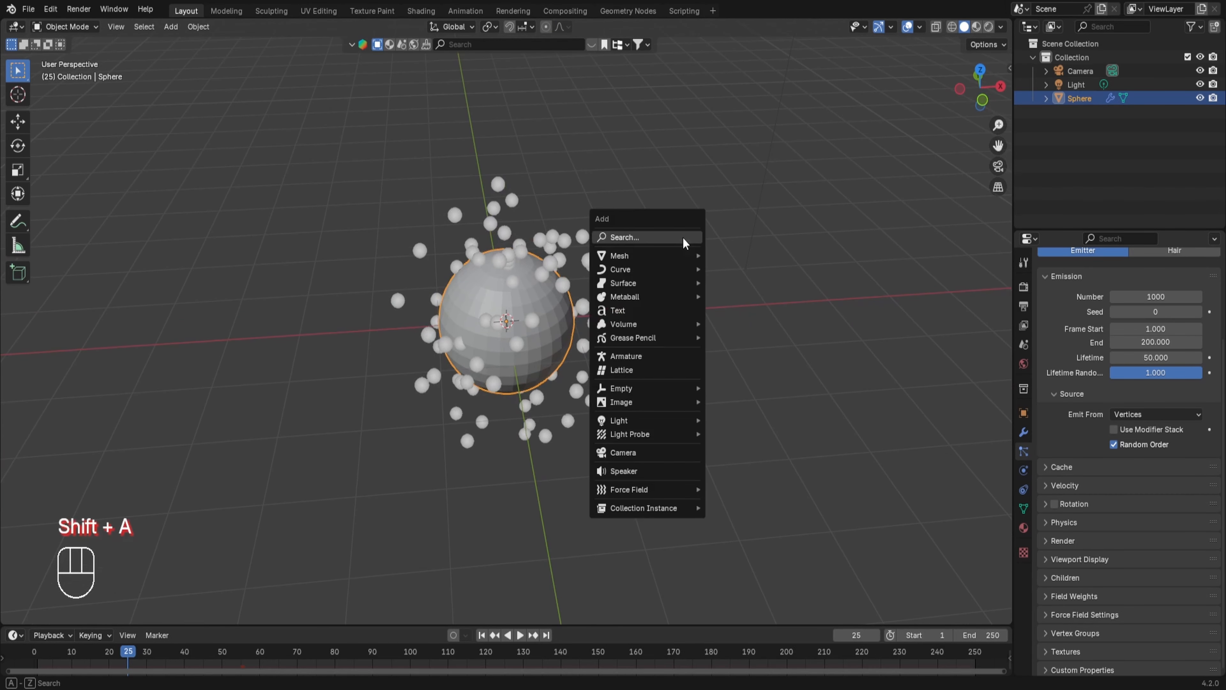
{"action": "mouse_move", "coordinate": [673, 254]}
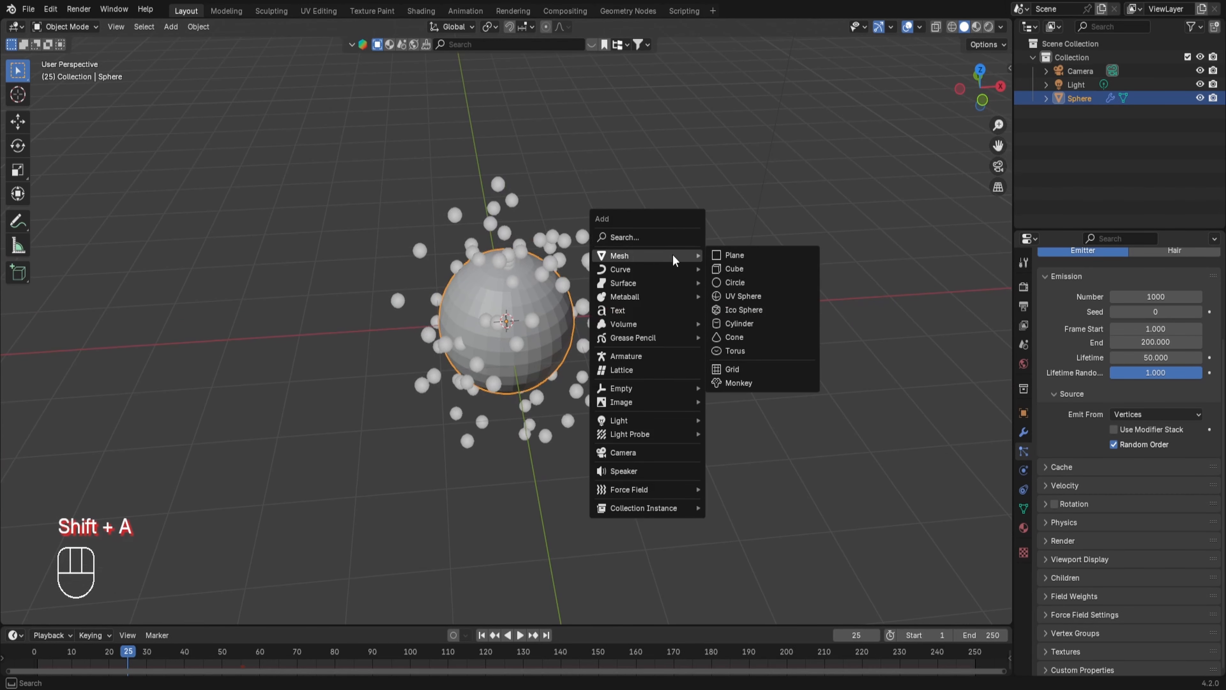
{"action": "left_click", "coordinate": [724, 269]}
{"action": "key", "text": "g"}
{"action": "key", "text": "x"}
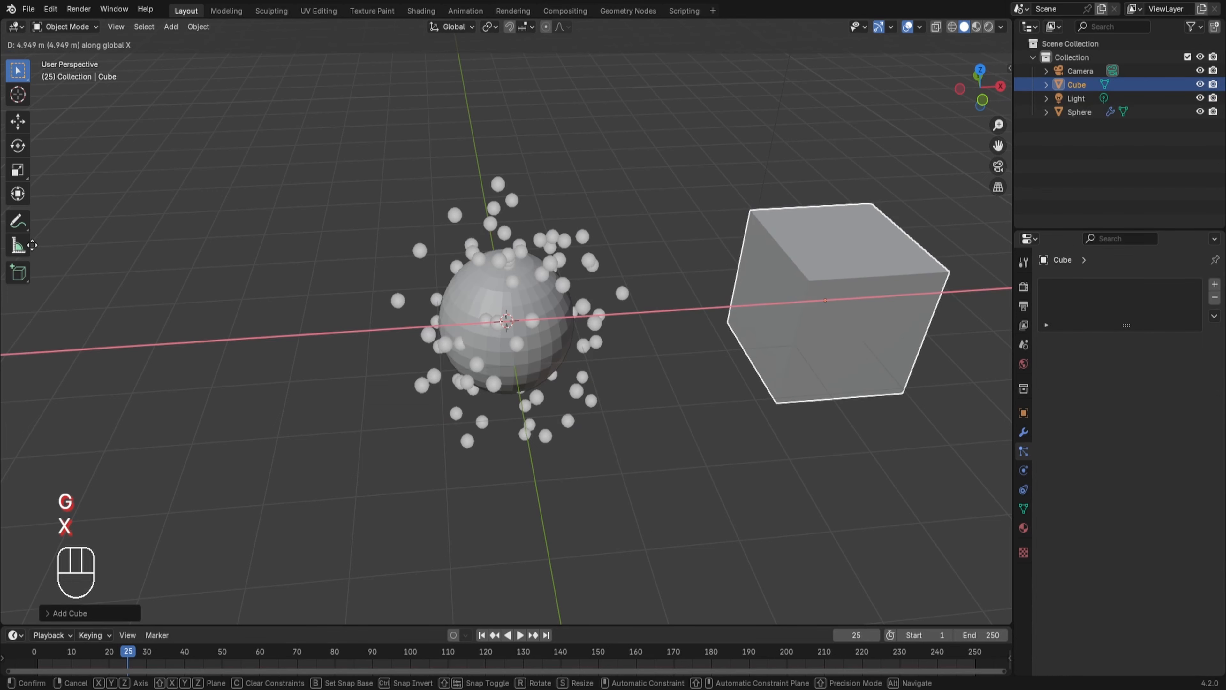
{"action": "left_click", "coordinate": [808, 263]}
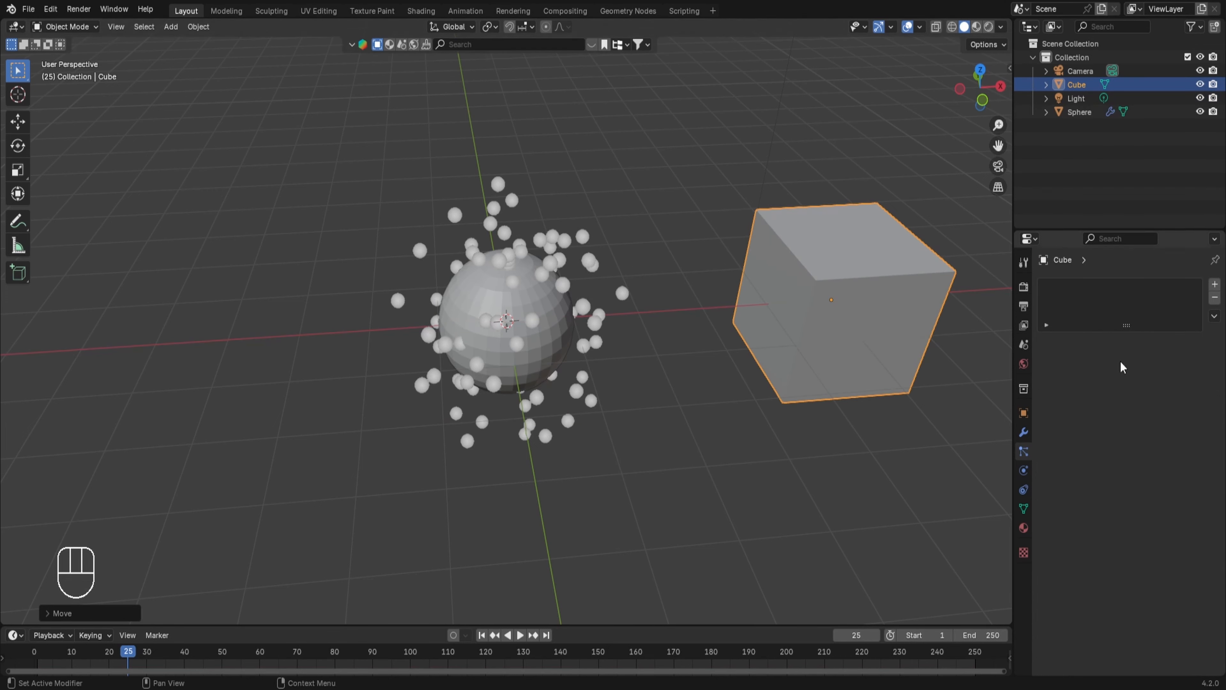
Step: Add an emitter particle system to the cube and compare its settings with those of the sphere
{"action": "left_click", "coordinate": [1215, 284]}
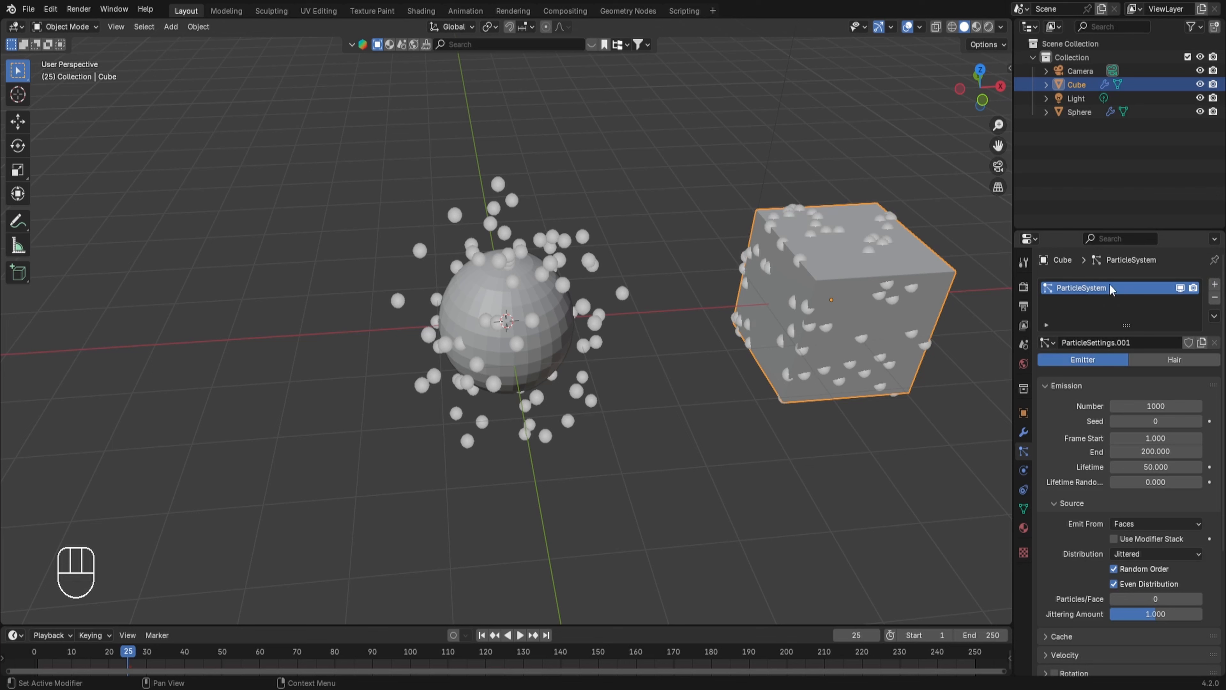
{"action": "left_click", "coordinate": [488, 313]}
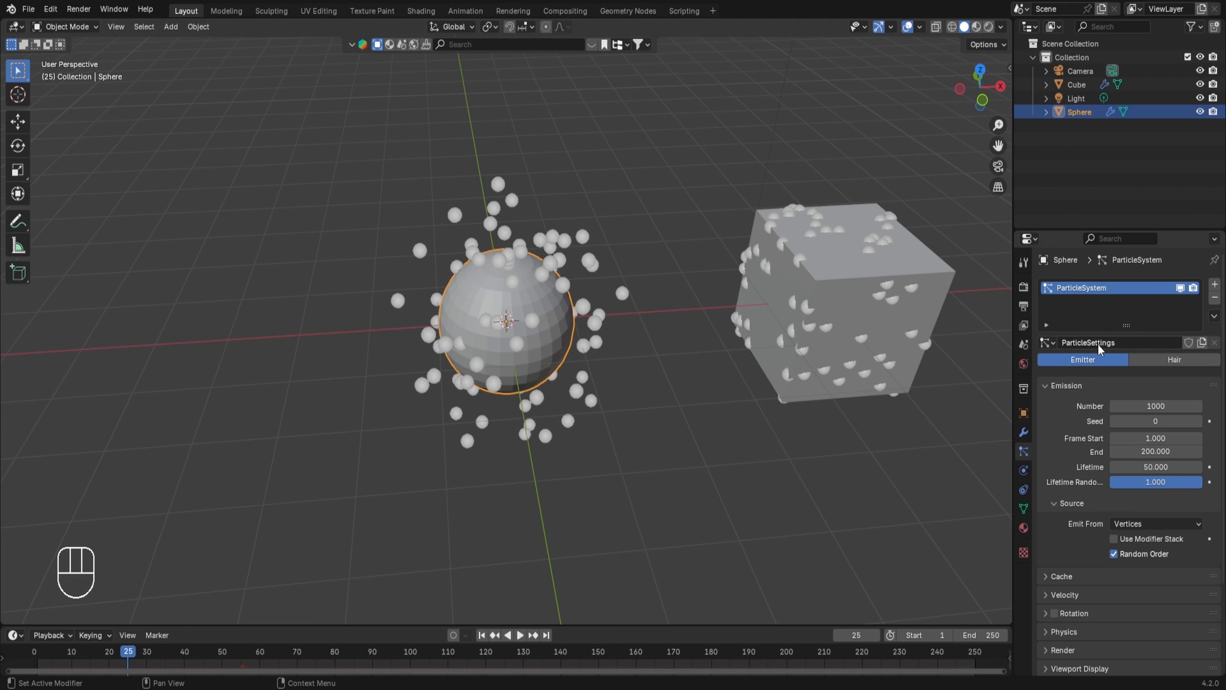
{"action": "left_click", "coordinate": [908, 264]}
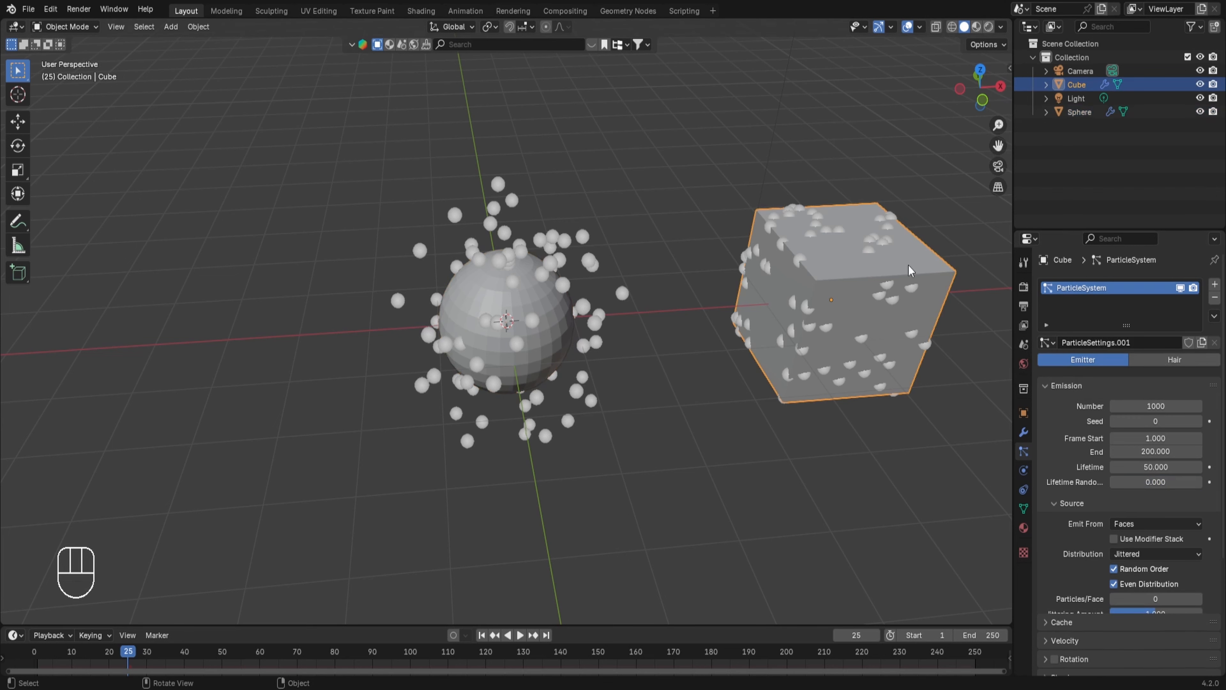
Step: Try the sphere's shared ParticleSettings on the cube with Emit From set to Faces, and undo these changes
{"action": "left_click", "coordinate": [1048, 342]}
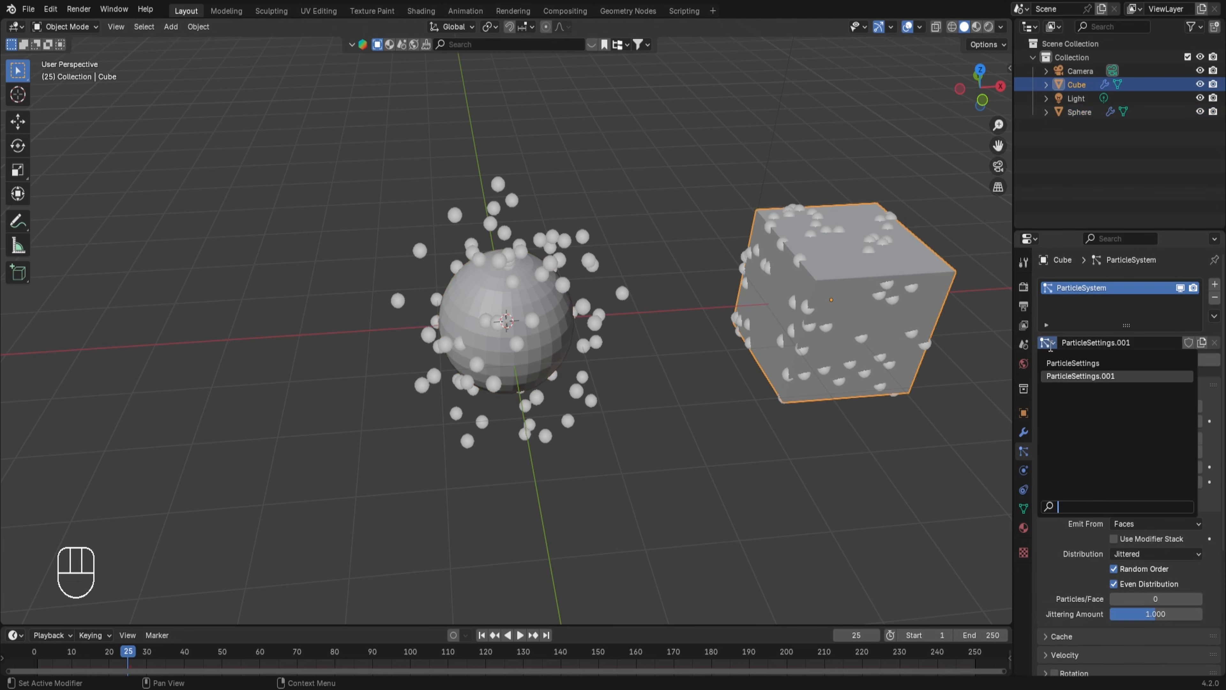
{"action": "left_click", "coordinate": [1062, 362]}
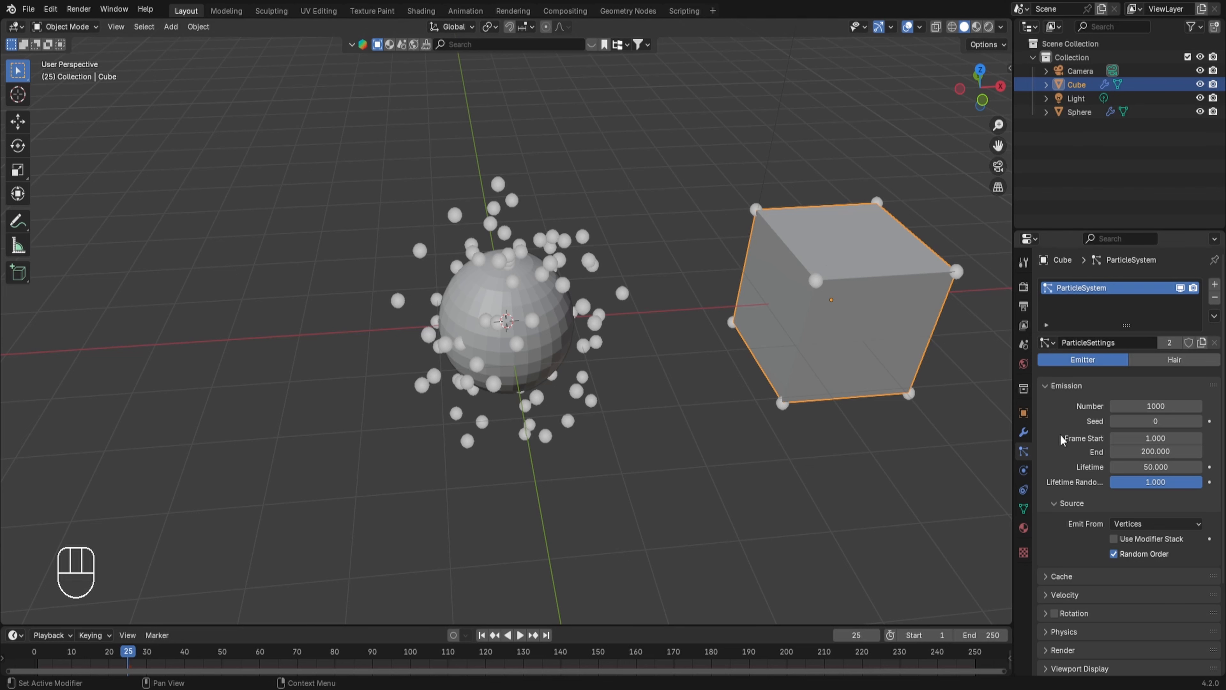
{"action": "scroll", "coordinate": [1105, 323], "scroll_direction": "down", "scroll_amount": 5}
{"action": "left_click", "coordinate": [1133, 411]}
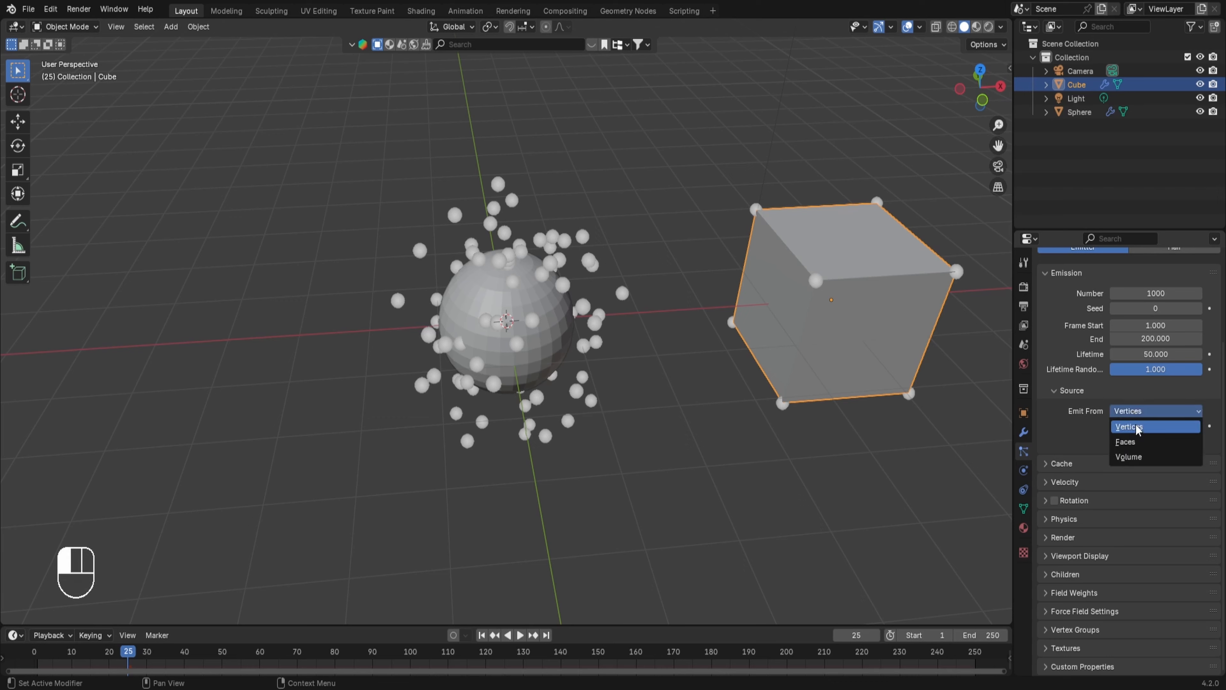
{"action": "left_click", "coordinate": [1139, 441]}
{"action": "key", "text": "space"}
{"action": "left_click", "coordinate": [41, 661]}
{"action": "key", "text": "ctrl+z"}
Step: Play the cube's face emission, then set its Emit From to Vertices and replay from the start to compare
{"action": "key", "text": "space"}
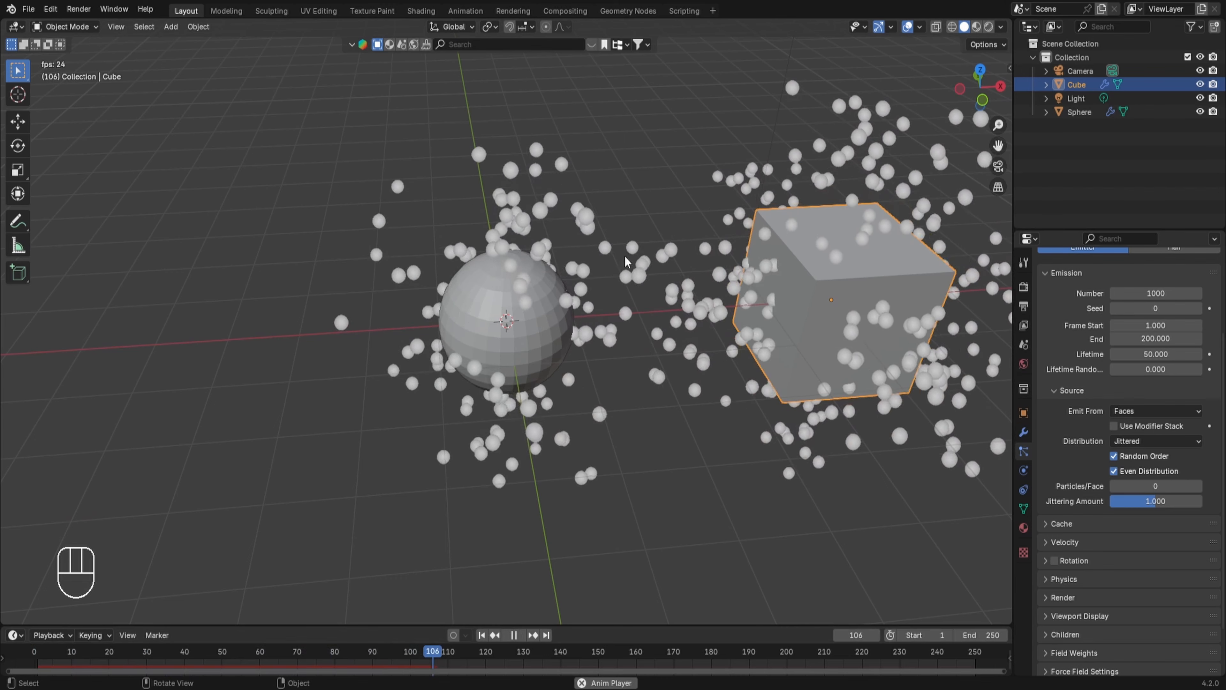
{"action": "key", "text": "space"}
{"action": "left_click", "coordinate": [1145, 411]}
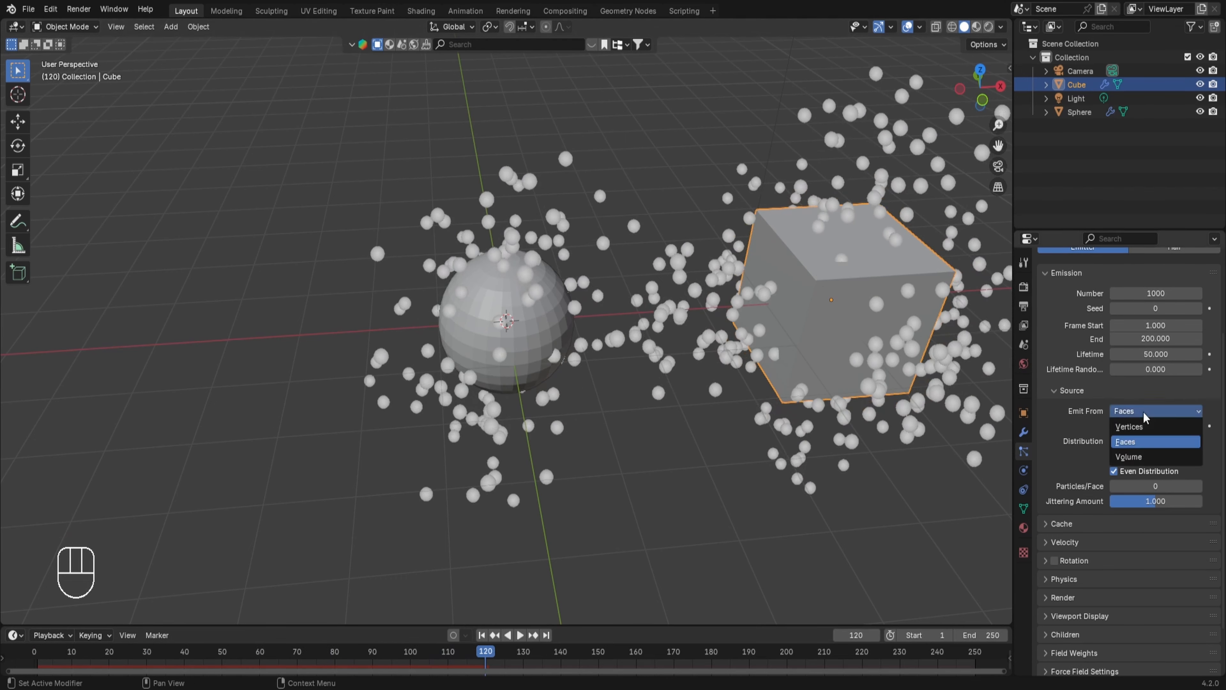
{"action": "left_click", "coordinate": [1145, 421]}
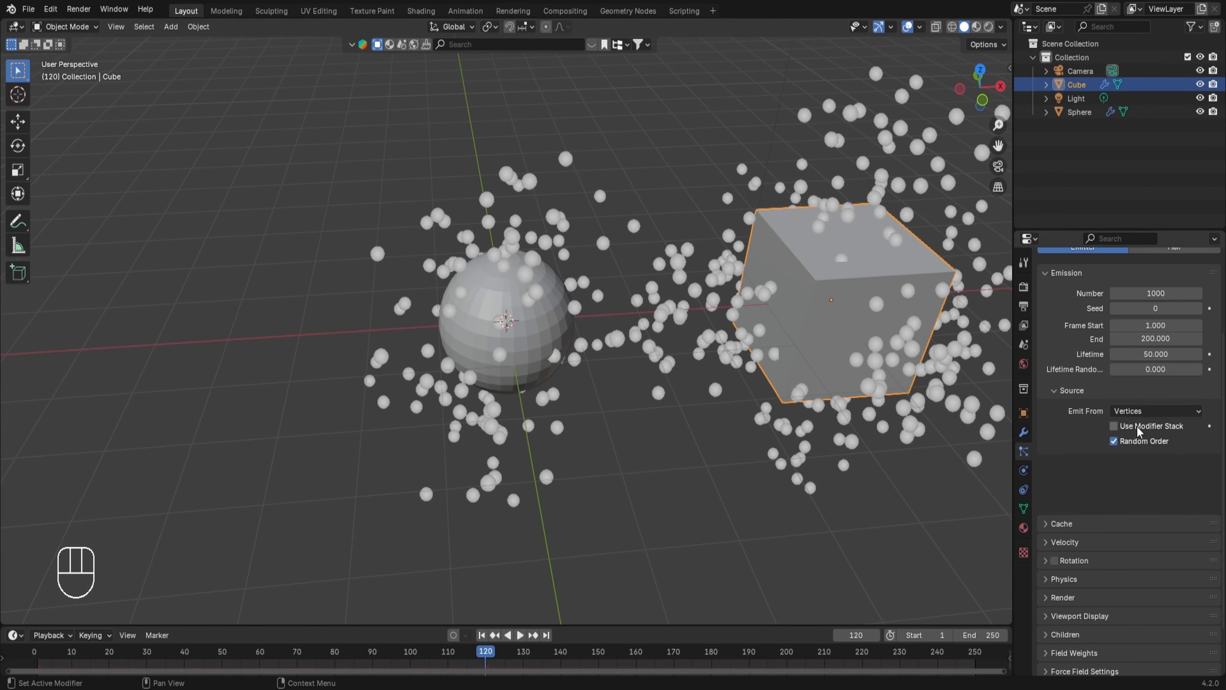
{"action": "left_click", "coordinate": [39, 660]}
{"action": "key", "text": "space"}
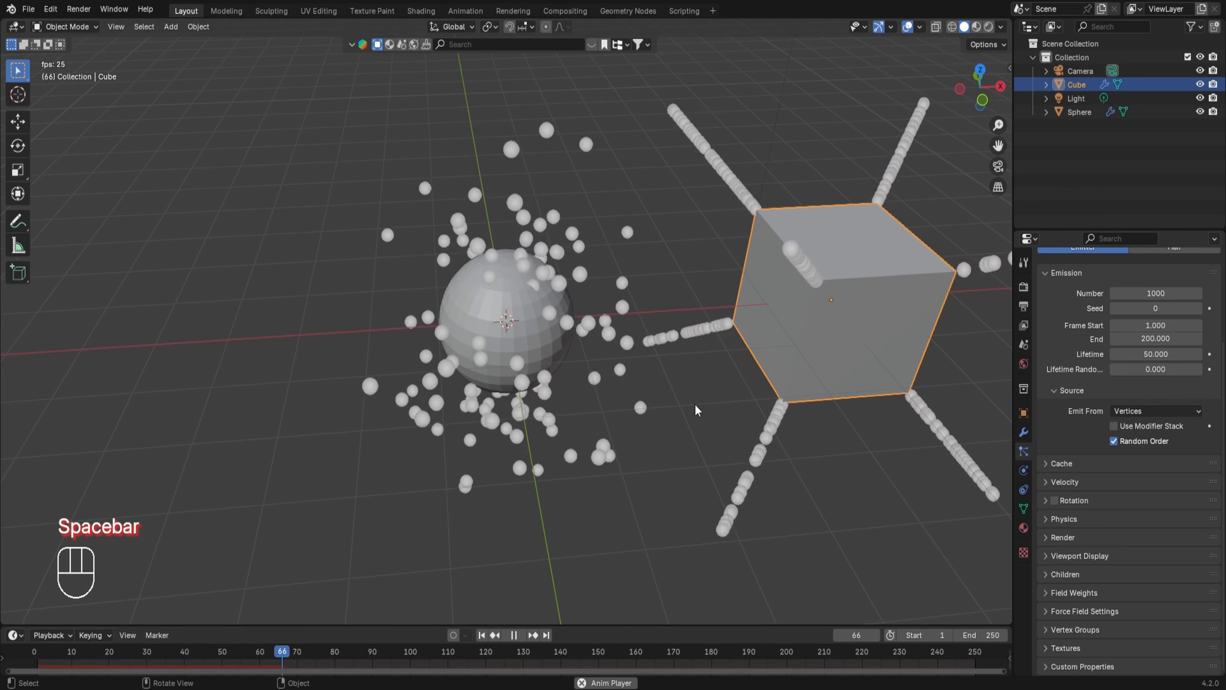
{"action": "key", "text": "space"}
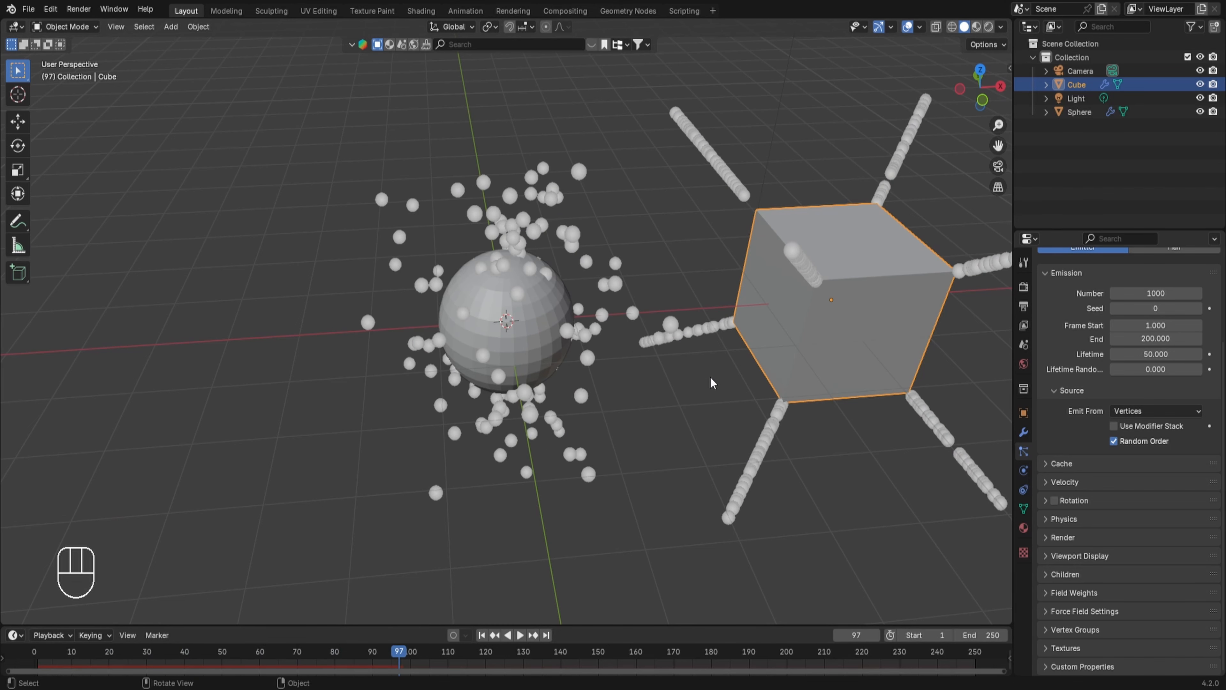
Step: Set the cube's Emit From to Volume and replay the animation from the start to examine the emission
{"action": "left_click", "coordinate": [1139, 412]}
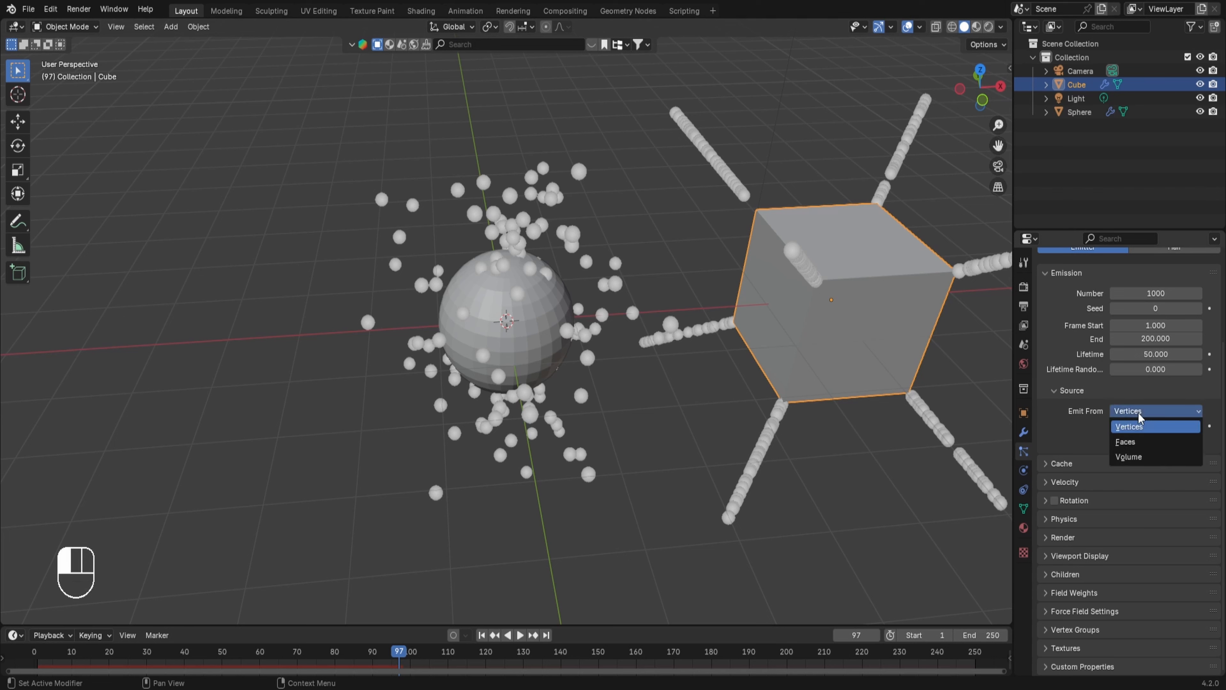
{"action": "left_click", "coordinate": [1136, 457]}
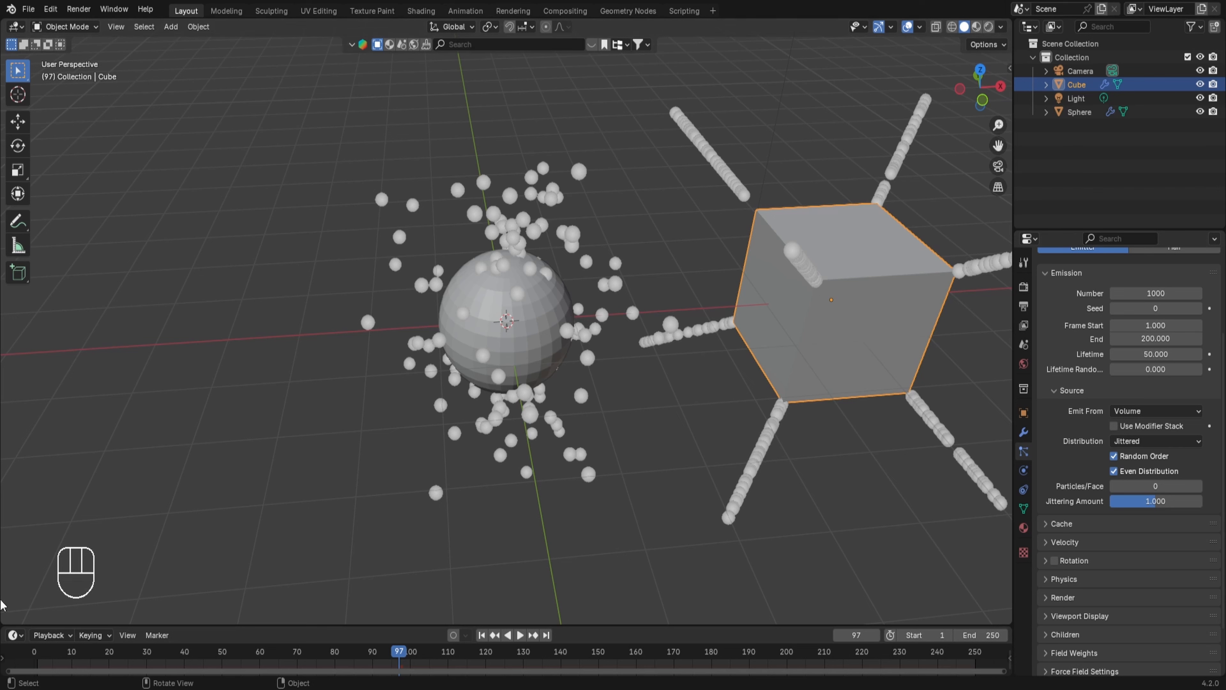
{"action": "left_click", "coordinate": [39, 652]}
{"action": "key", "text": "space"}
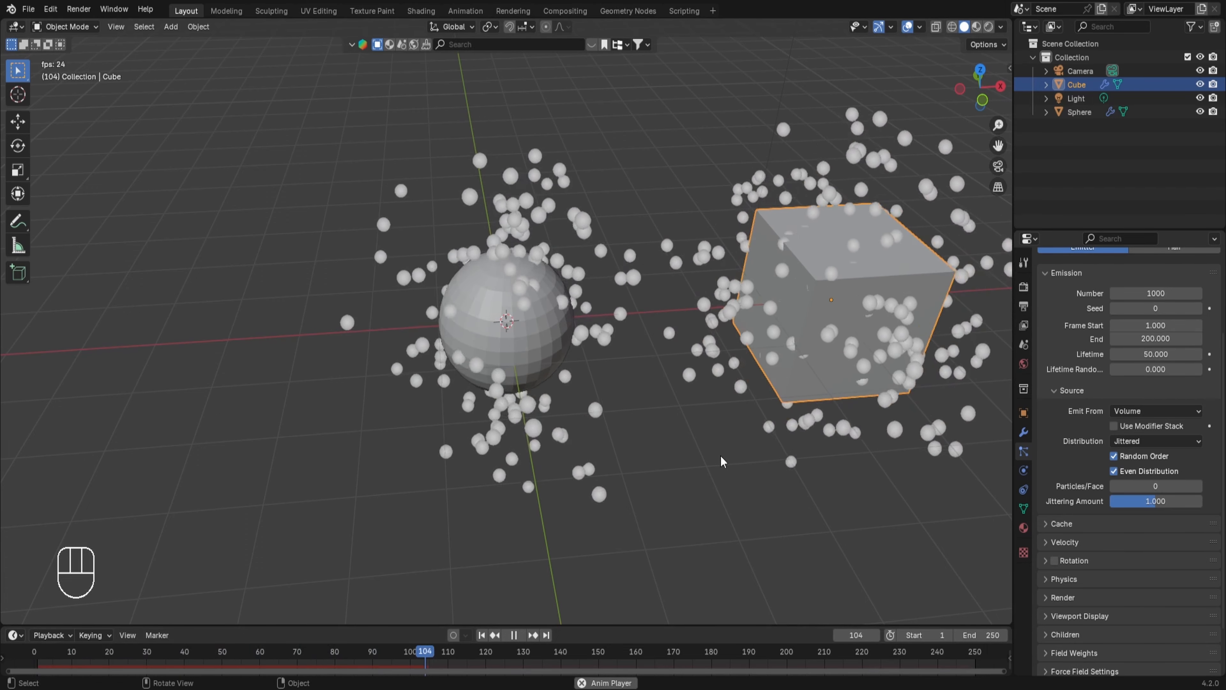
{"action": "key", "text": "space"}
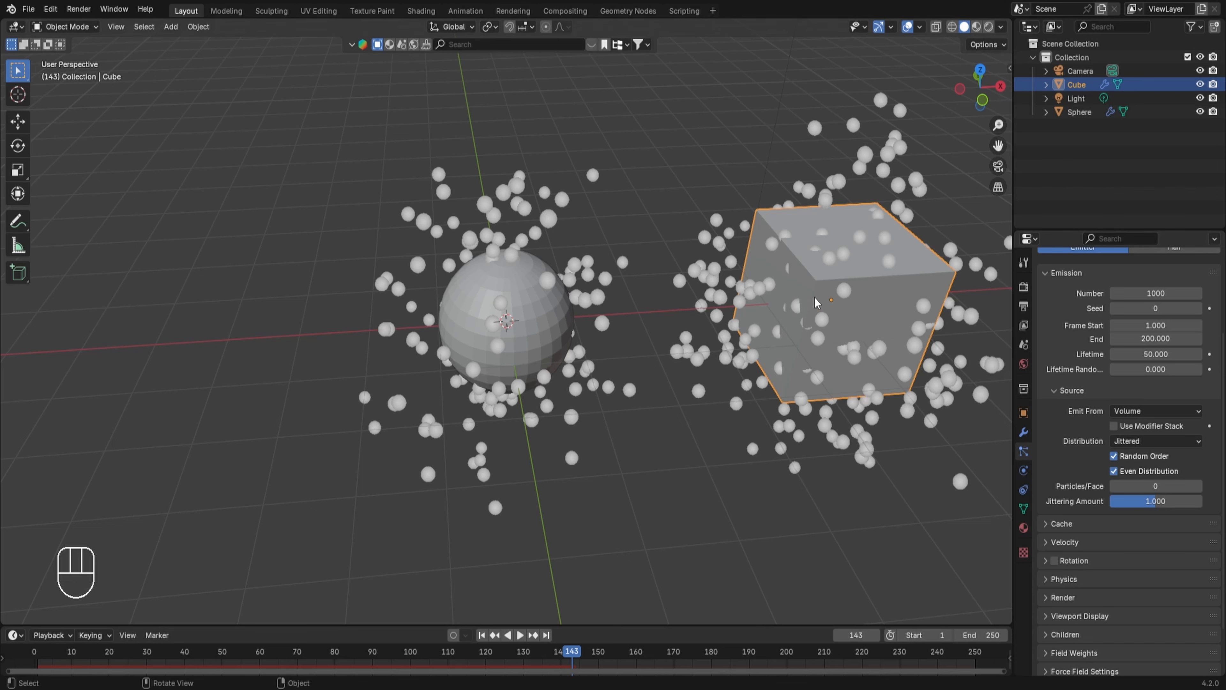
Step: Expand the cube's particle Cache settings and examine the baking options and the particles in the scene
{"action": "left_click", "coordinate": [1067, 523]}
{"action": "scroll", "coordinate": [1067, 514], "scroll_direction": "down", "scroll_amount": 3}
{"action": "middle_click_drag", "start_coordinate": [1131, 454], "coordinate": [1145, 284]}
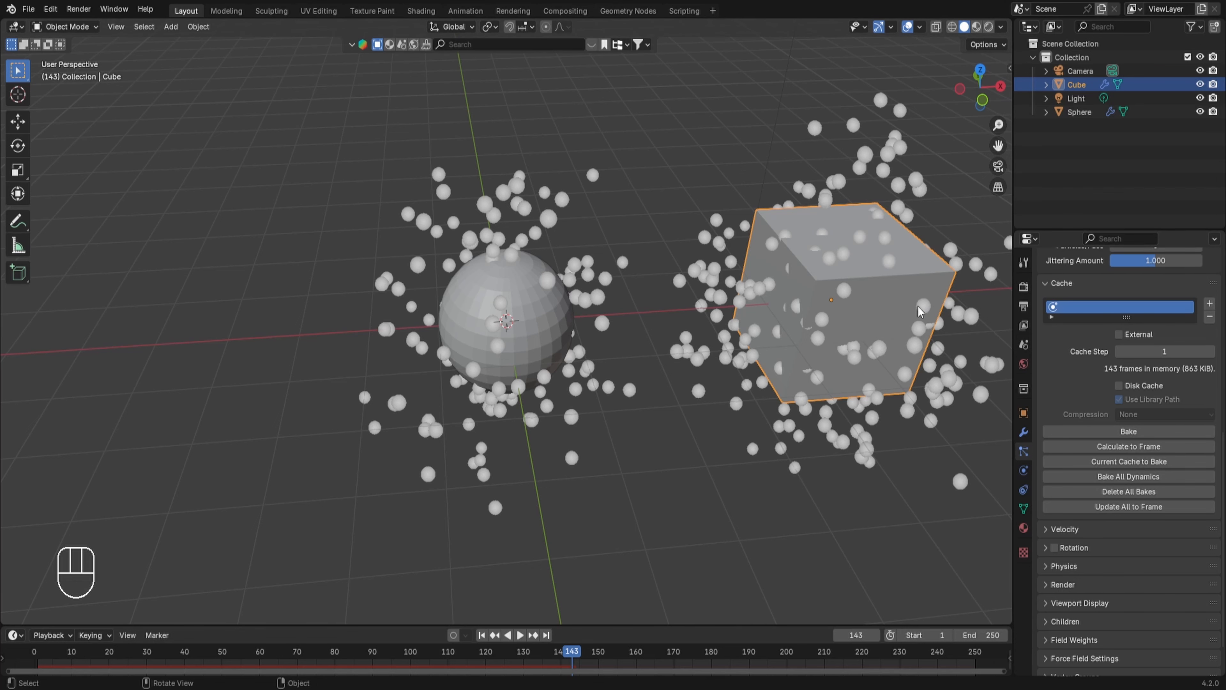
{"action": "middle_click_drag", "start_coordinate": [918, 306], "coordinate": [890, 272]}
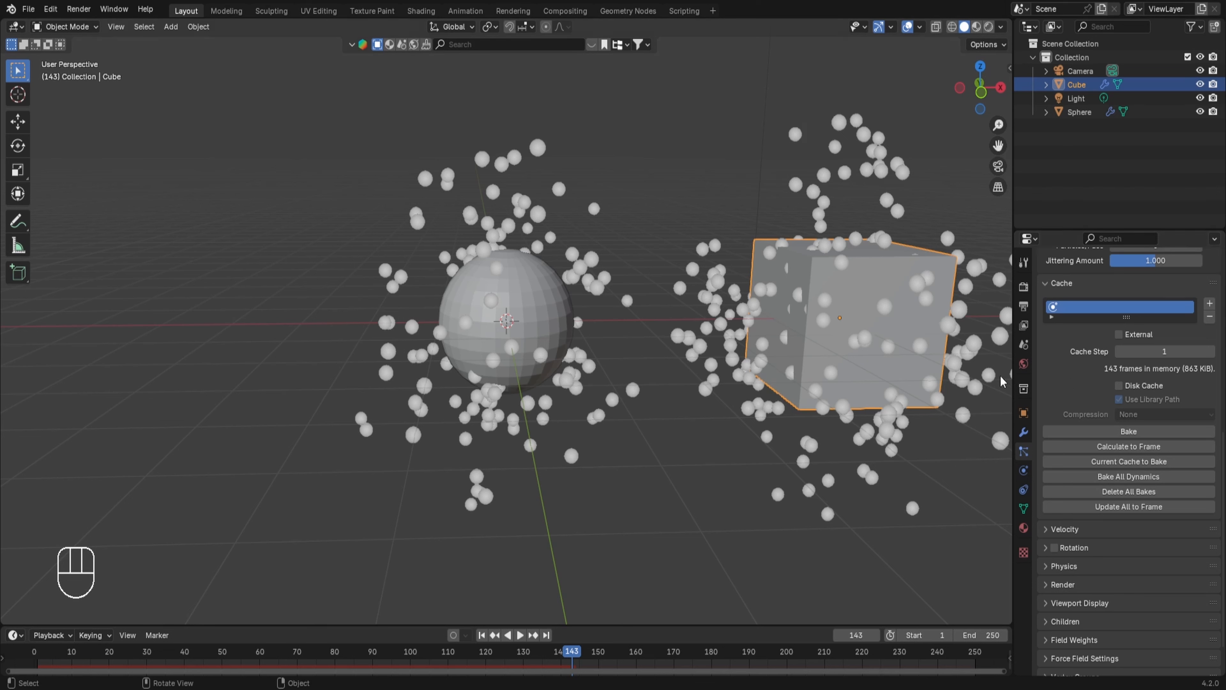
Step: Expand the cube's particle Velocity settings and examine the normal, tangent, object-aligned and randomize values
{"action": "middle_click_drag", "start_coordinate": [1089, 545], "coordinate": [1072, 402]}
{"action": "left_click", "coordinate": [1066, 483]}
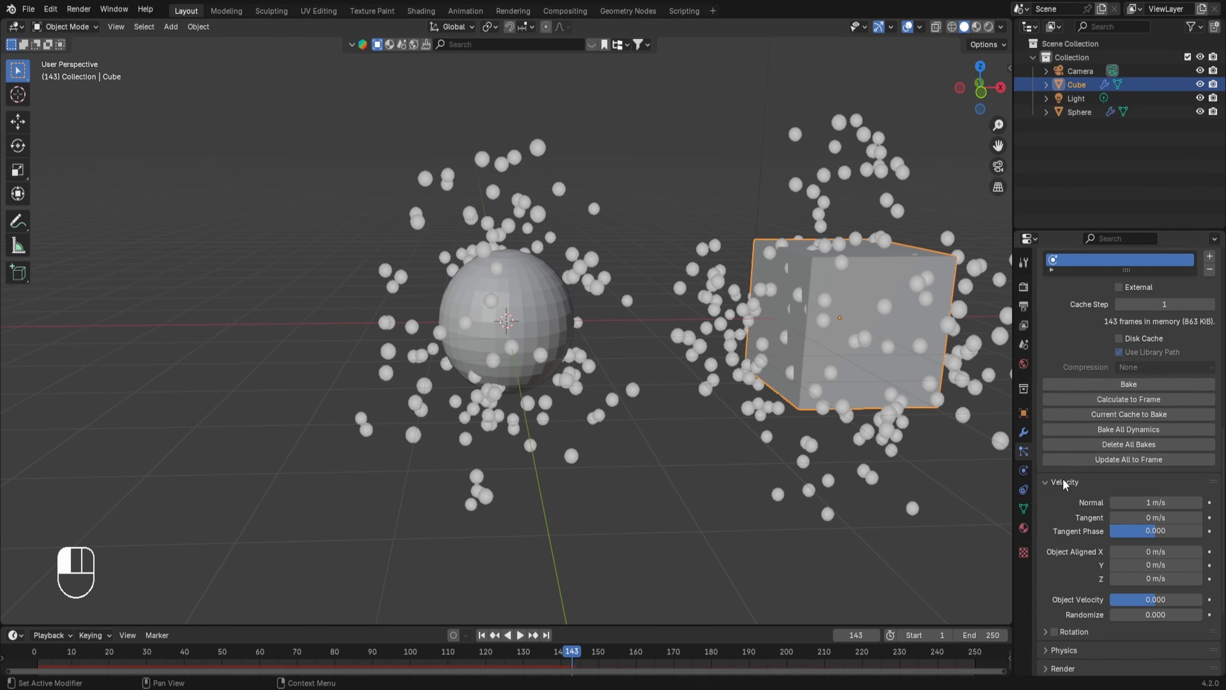
{"action": "middle_click_drag", "start_coordinate": [1077, 530], "coordinate": [1078, 340]}
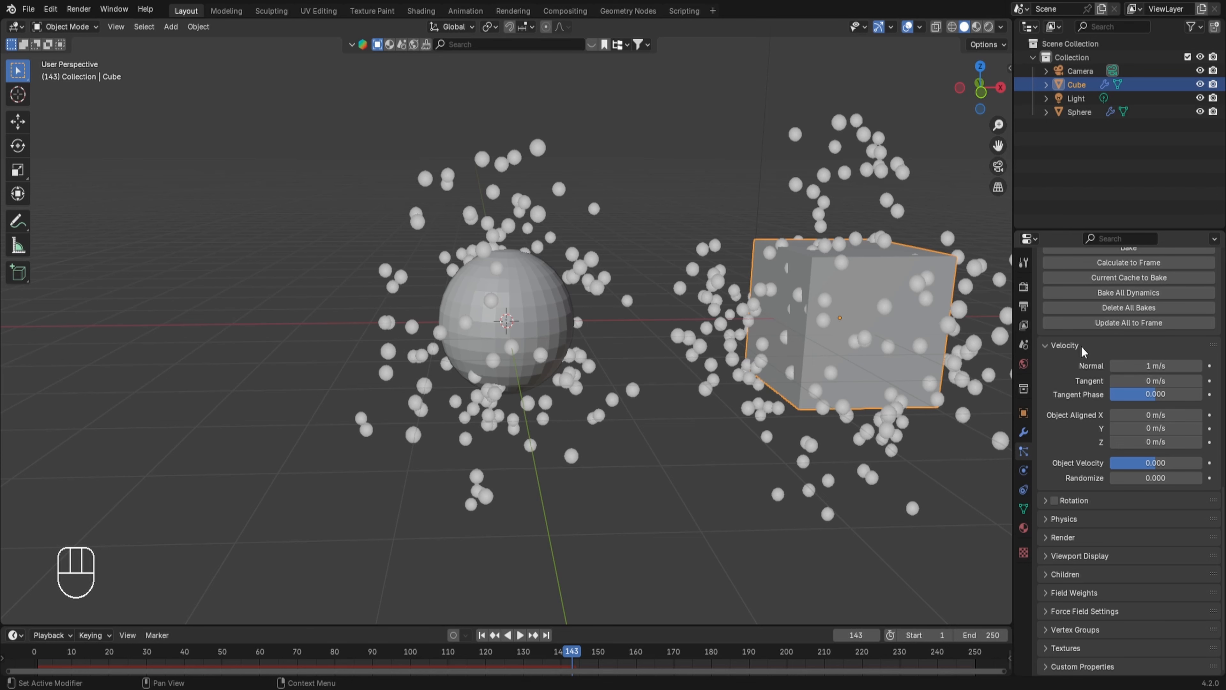
{"action": "scroll", "coordinate": [943, 427], "scroll_direction": "down", "scroll_amount": 1}
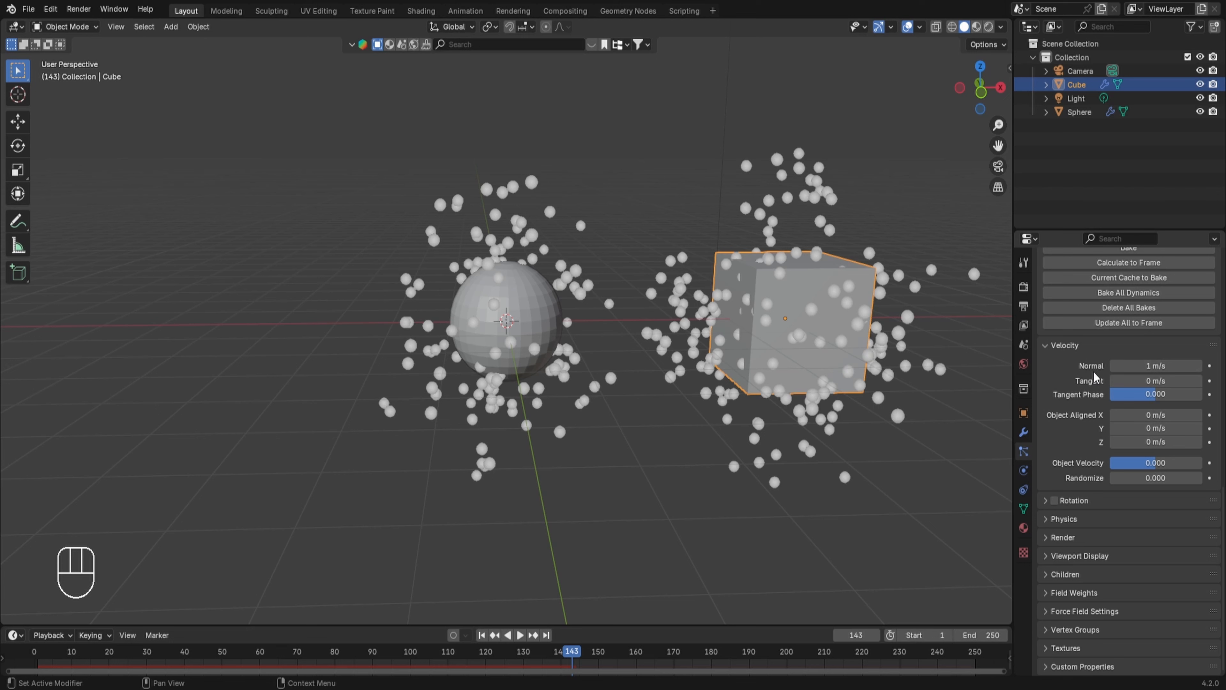
Step: Test a much higher Normal velocity on the cube's particles during playback from the start, and reset it to 1 m/s
{"action": "left_click", "coordinate": [37, 658]}
{"action": "key", "text": "space"}
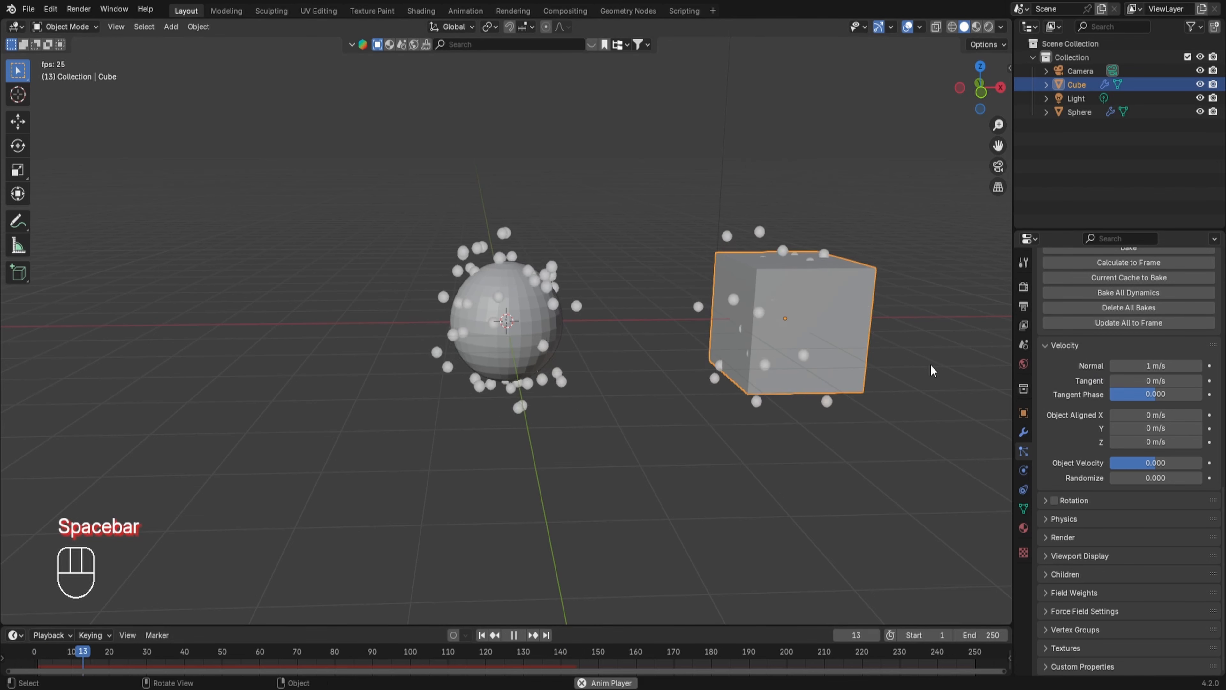
{"action": "left_click_drag", "start_coordinate": [1111, 365], "coordinate": [1143, 368]}
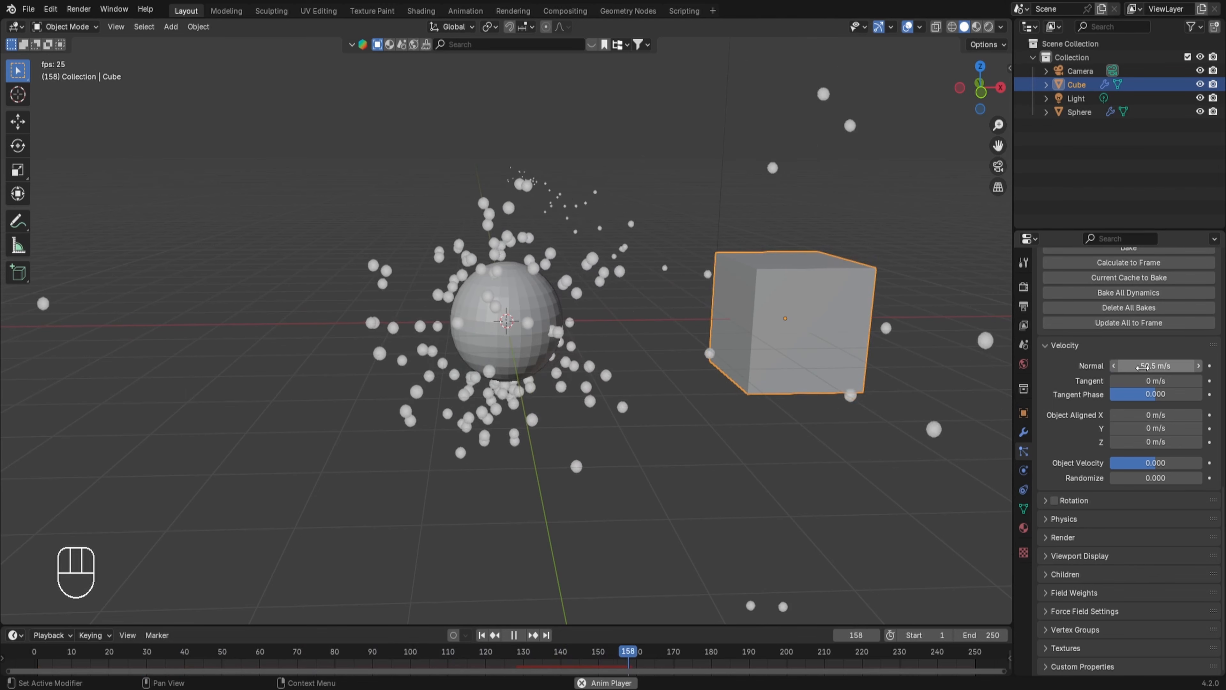
{"action": "key", "text": "space"}
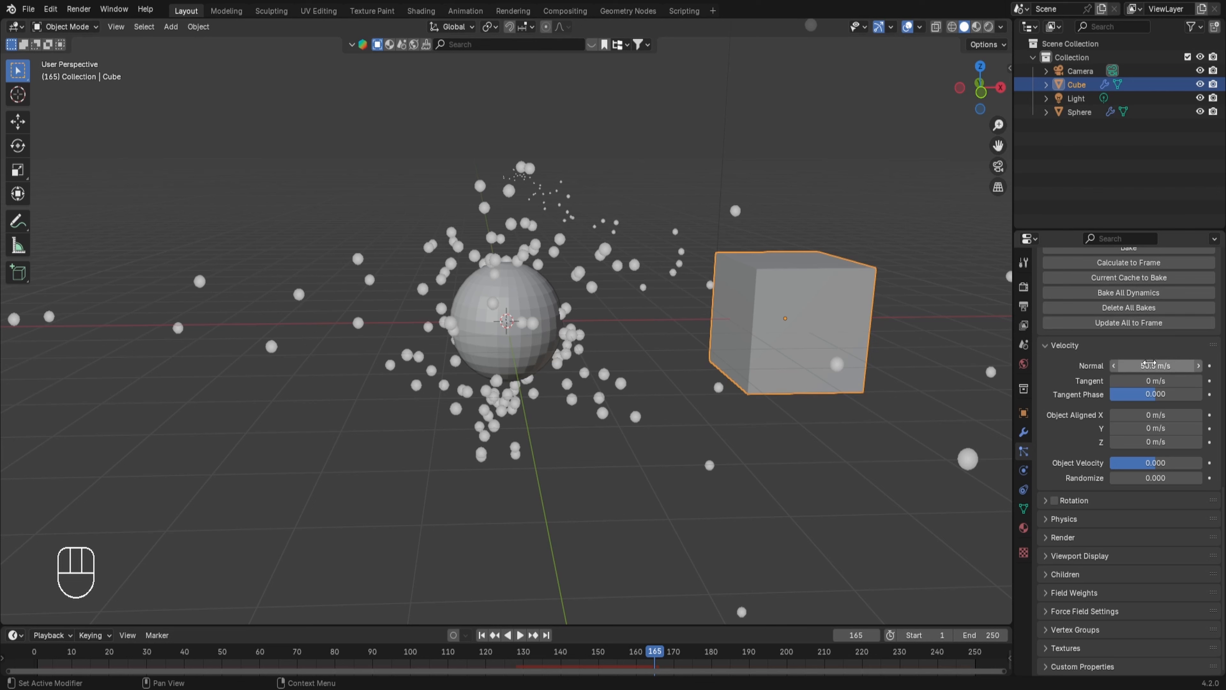
{"action": "left_click", "coordinate": [1149, 365]}
{"action": "type", "text": "1"}
{"action": "key", "text": "Return"}
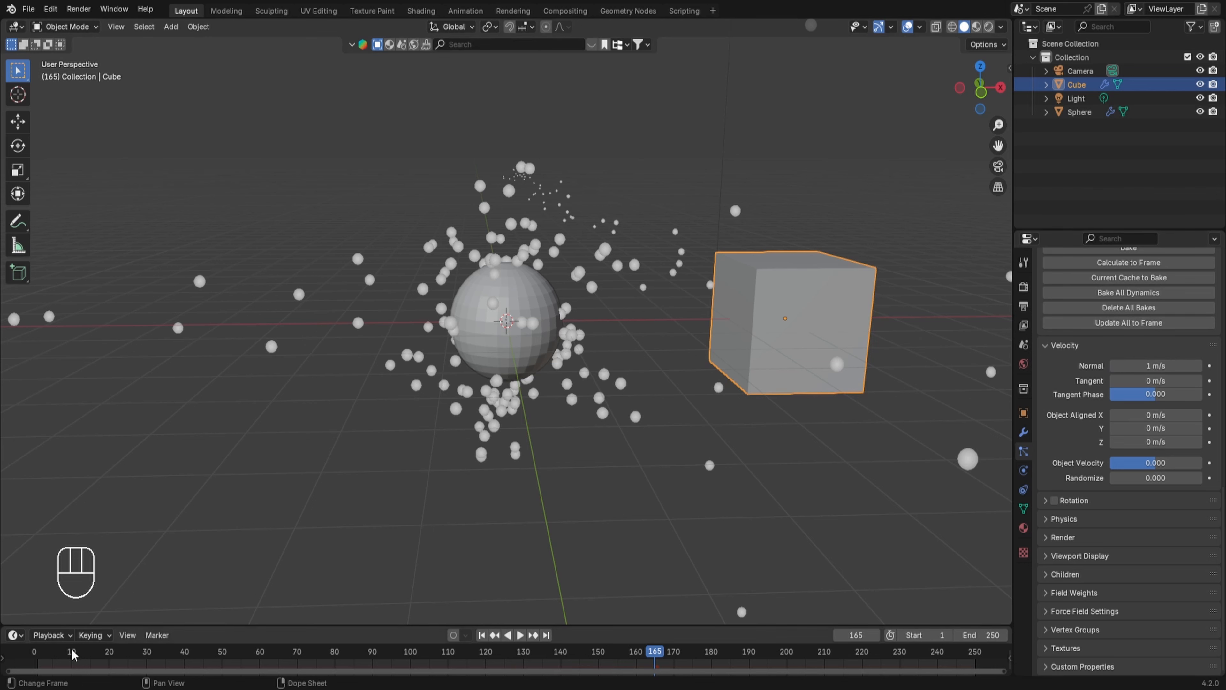
Step: Return to frame 1, hide the sphere, and reselect the cube to show its particle Velocity settings
{"action": "left_click", "coordinate": [38, 654]}
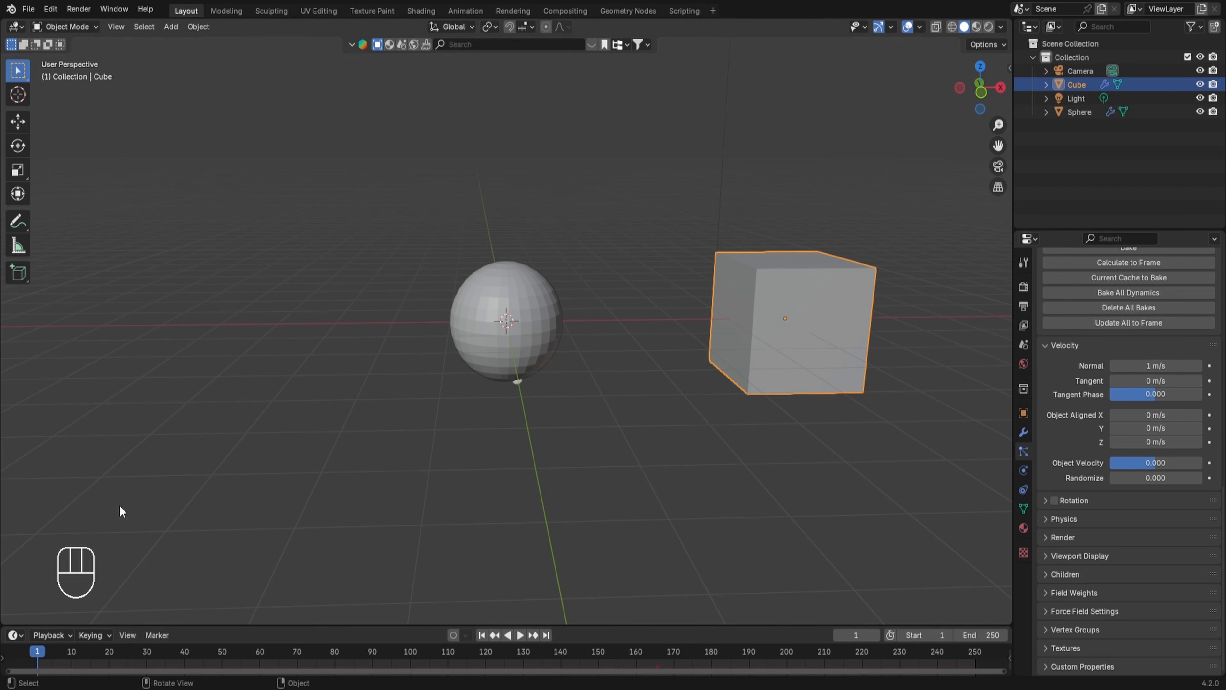
{"action": "left_click", "coordinate": [520, 307]}
{"action": "key", "text": "h"}
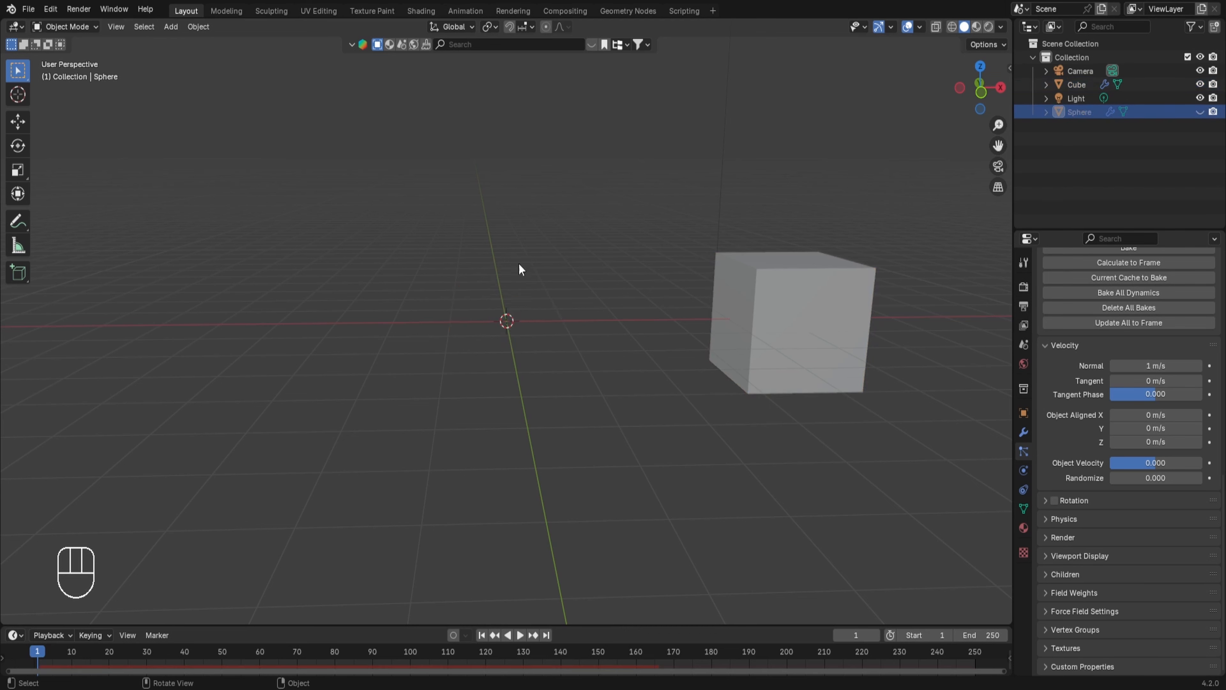
{"action": "left_click", "coordinate": [804, 285]}
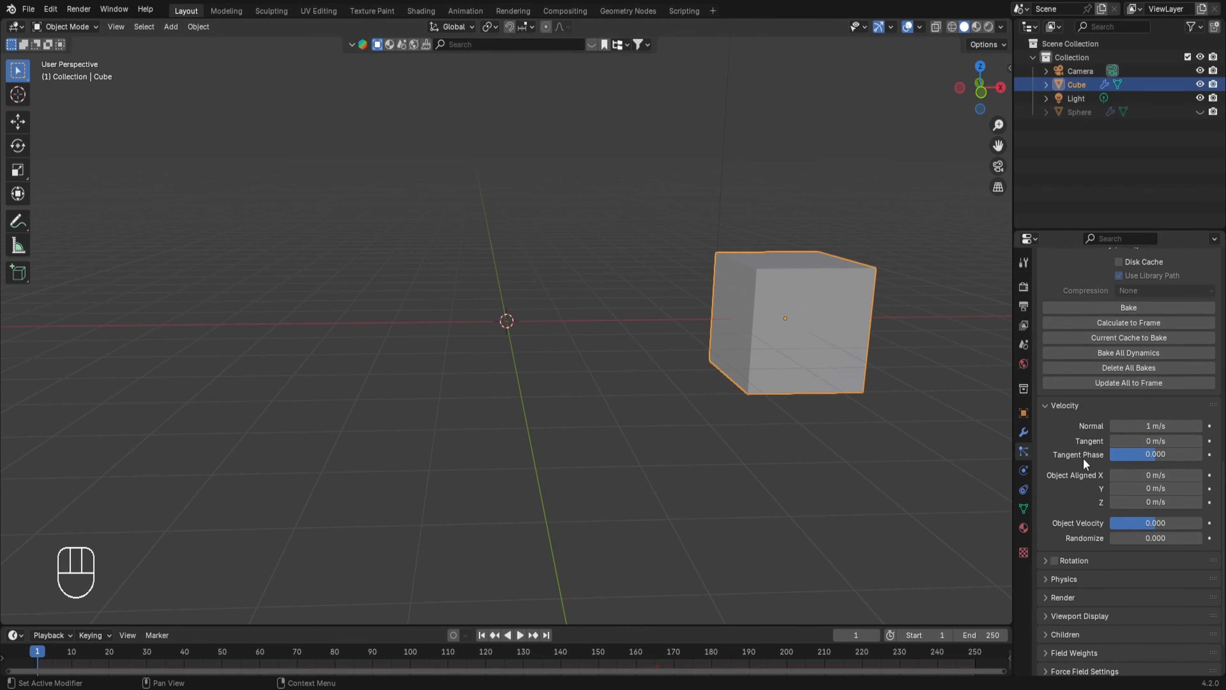
{"action": "scroll", "coordinate": [1079, 369], "scroll_direction": "down", "scroll_amount": 3}
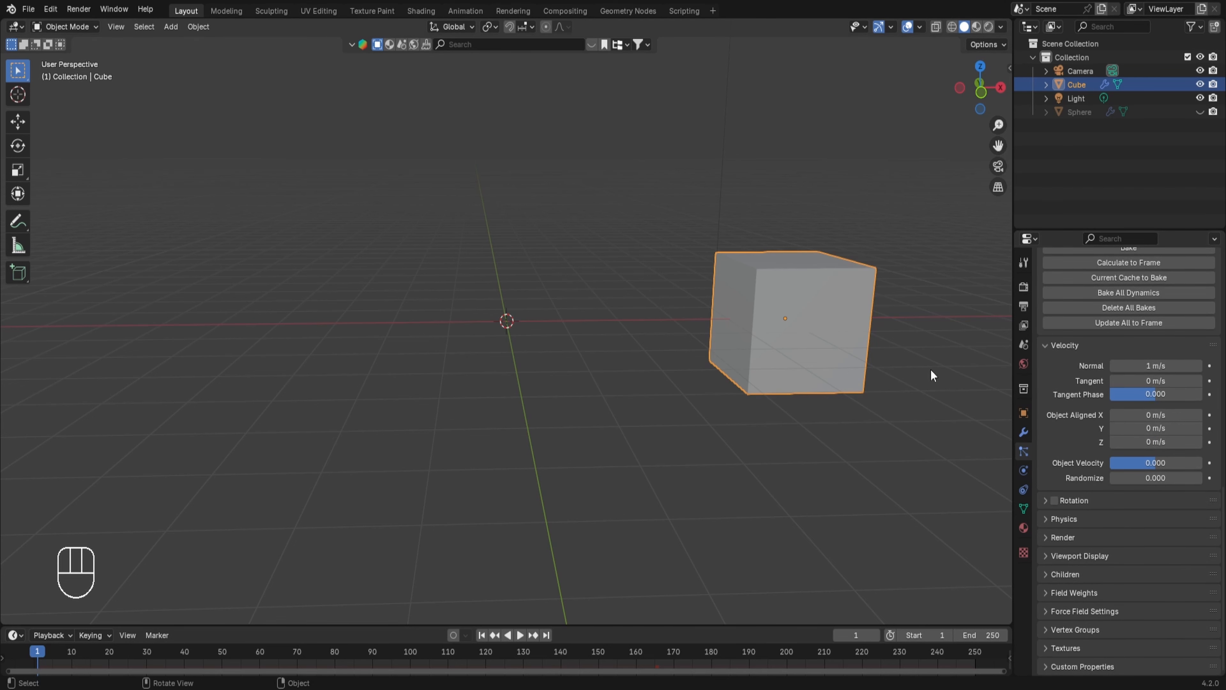
Step: Test an Object Aligned X velocity of 16.9 m/s on the cube's particles during playback, return to frame 1, and reset it to 0
{"action": "middle_click_drag", "start_coordinate": [734, 310], "coordinate": [742, 328]}
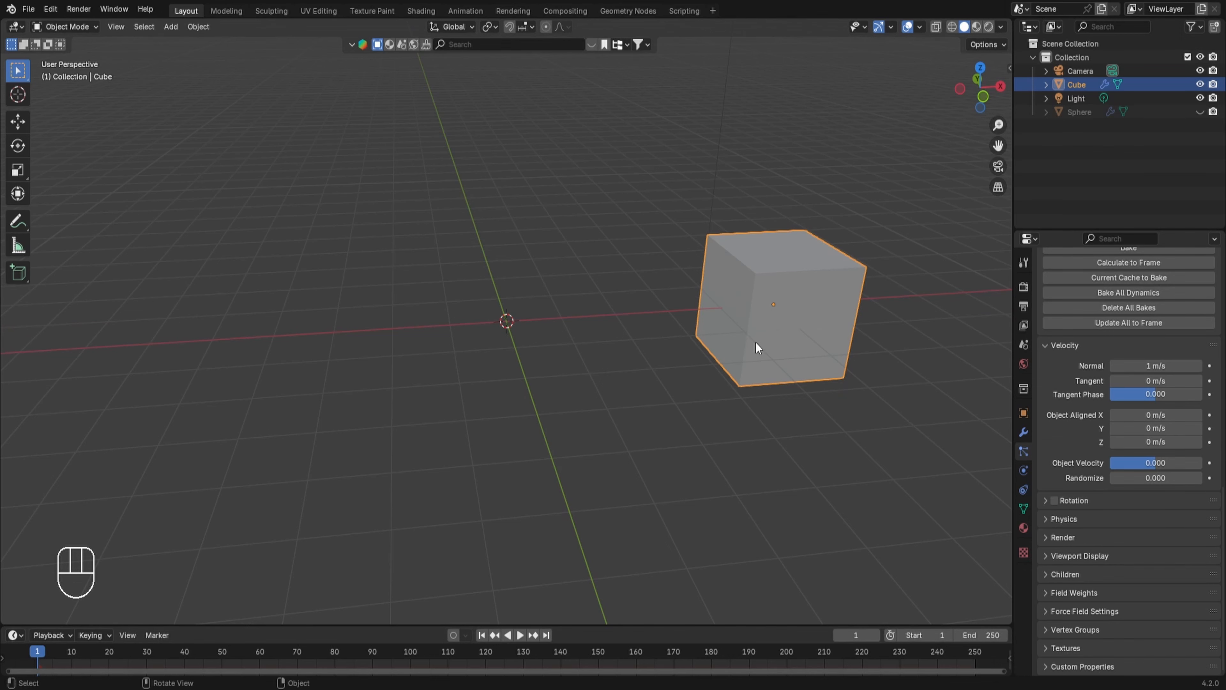
{"action": "key", "text": "space"}
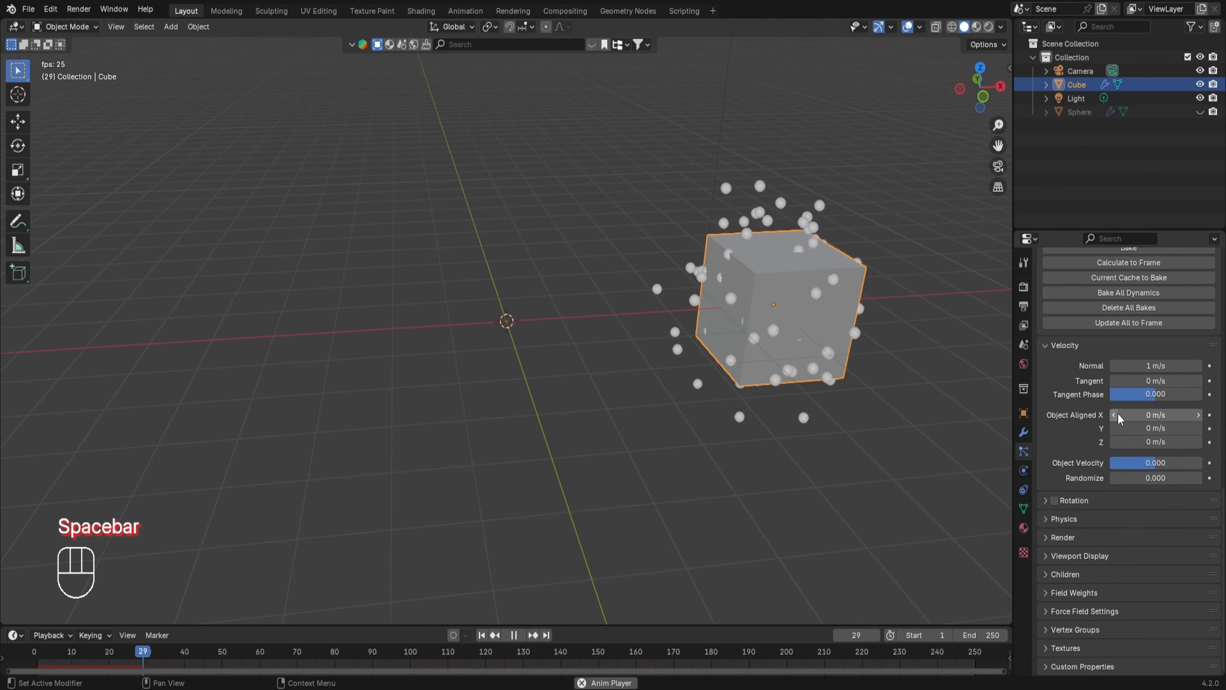
{"action": "left_click_drag", "start_coordinate": [1118, 414], "coordinate": [1203, 414]}
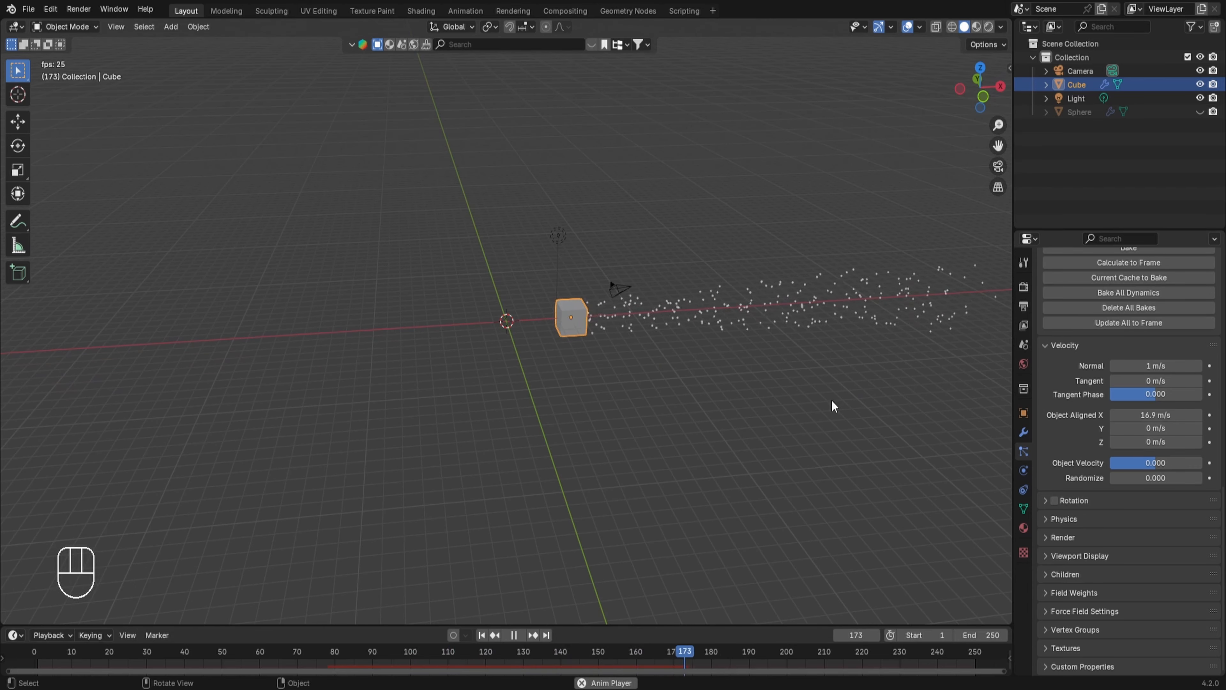
{"action": "key", "text": "space"}
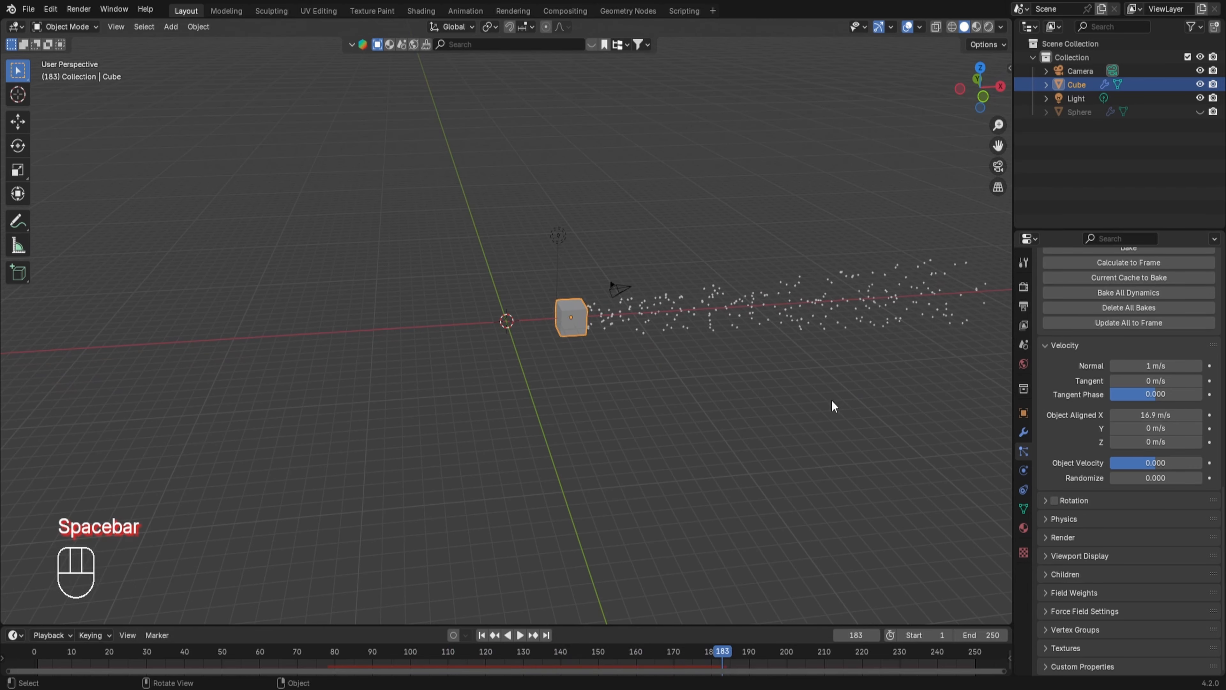
{"action": "left_click", "coordinate": [38, 650]}
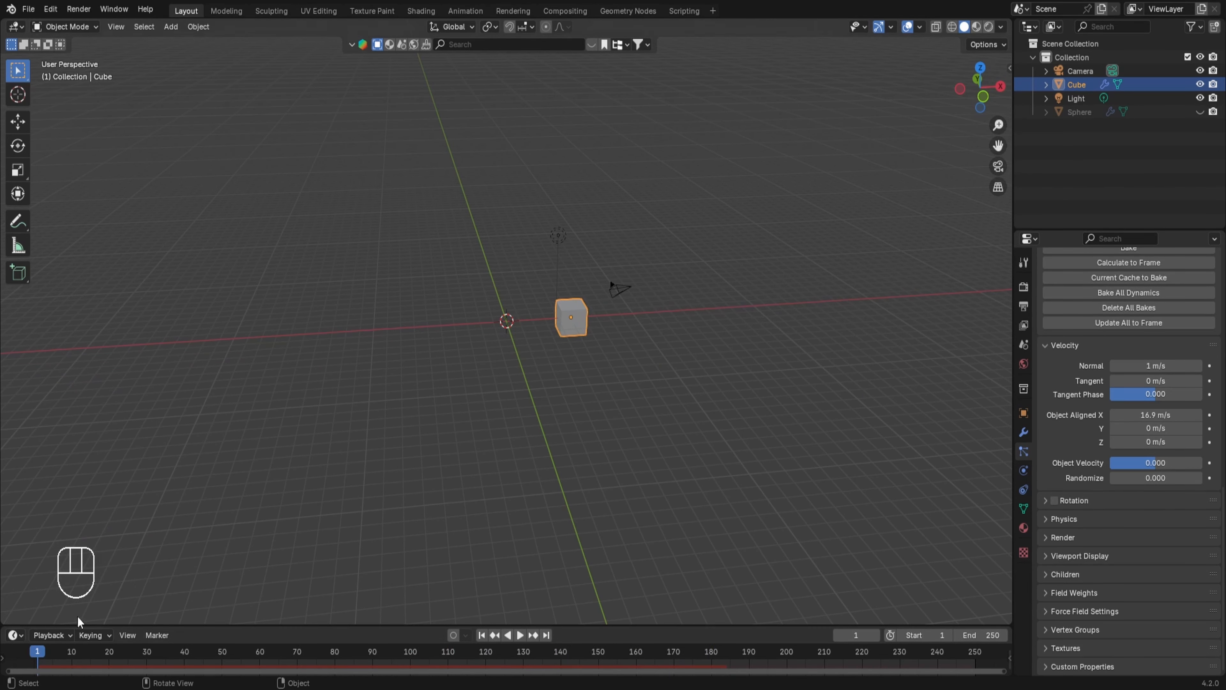
{"action": "left_click", "coordinate": [1153, 415]}
{"action": "type", "text": "0"}
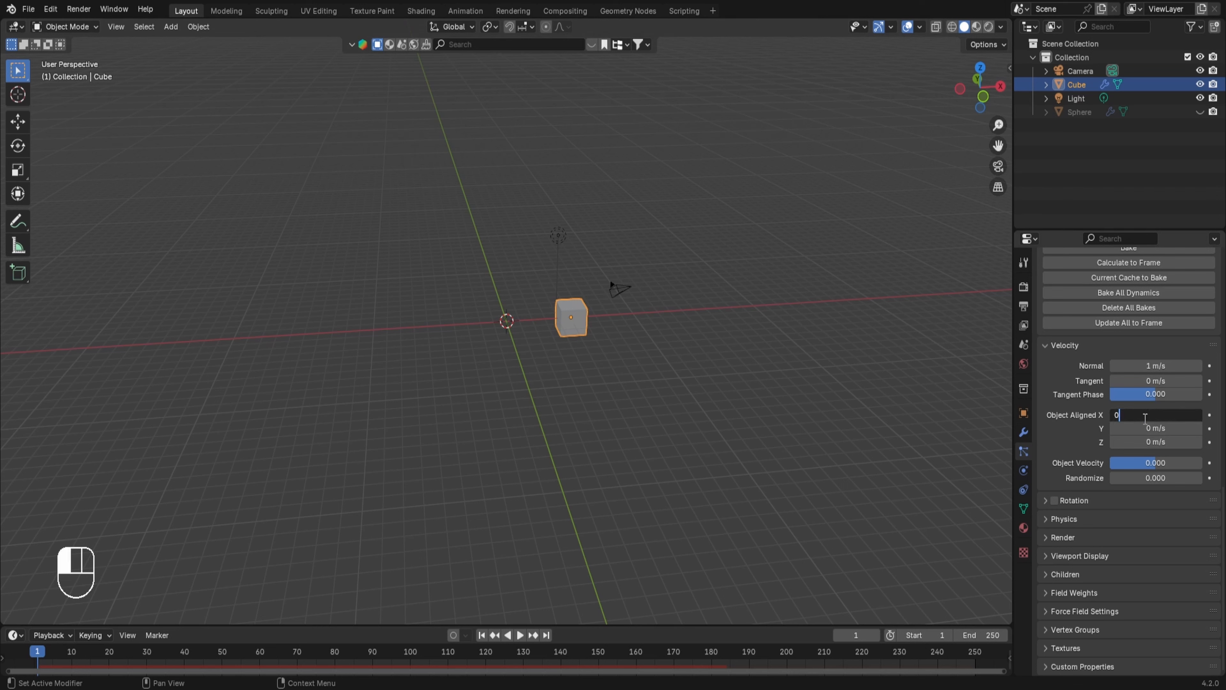
{"action": "key", "text": "Return"}
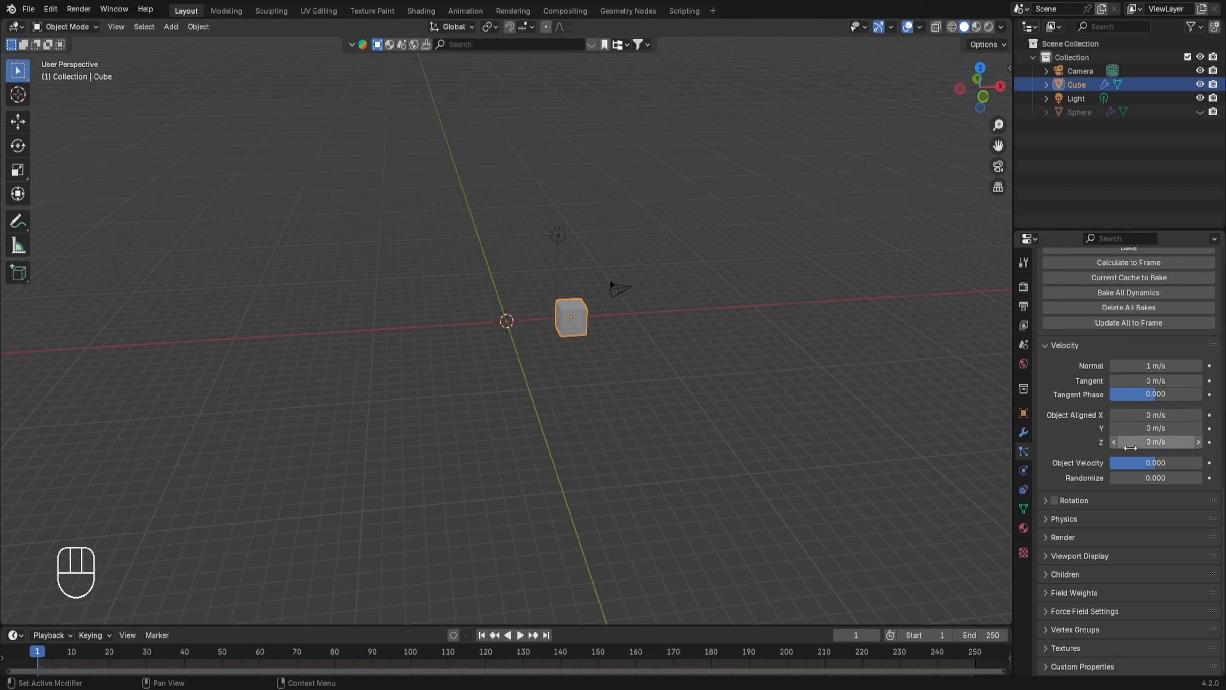
Step: Test an Object Aligned Z velocity of -20 m/s on the cube's particles during playback, and reset it to 0
{"action": "left_click", "coordinate": [1149, 446]}
{"action": "type", "text": "-20"}
{"action": "key", "text": "Return"}
{"action": "key", "text": "space"}
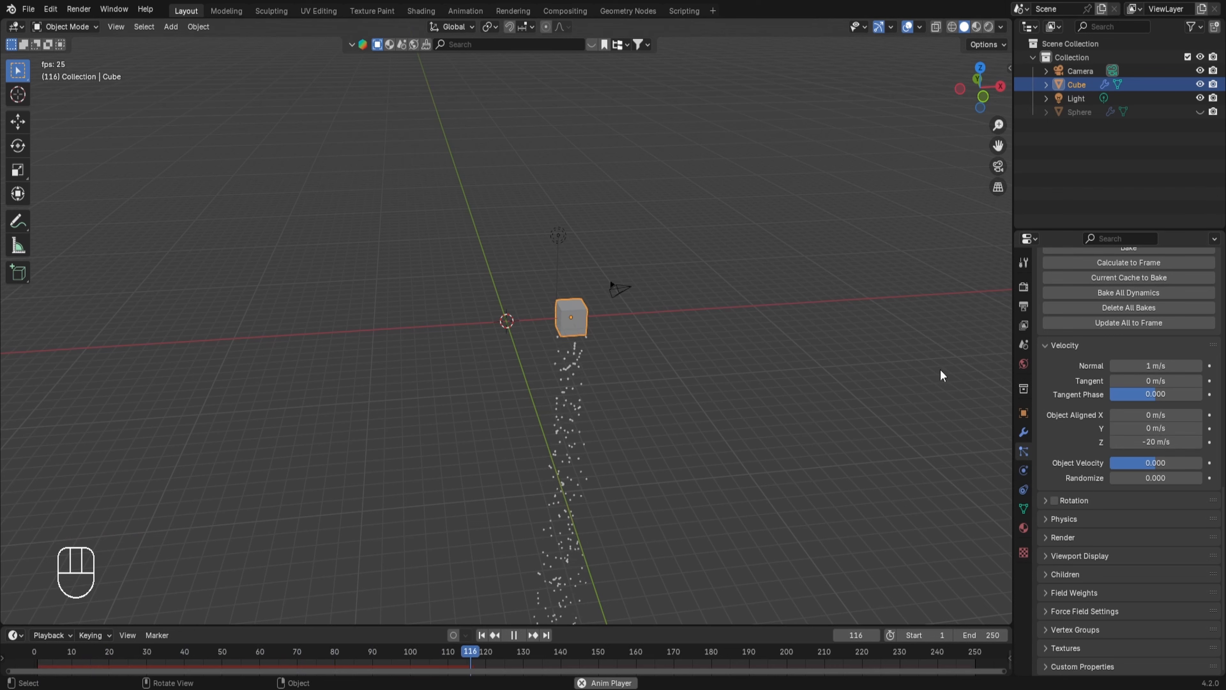
{"action": "key", "text": "space"}
{"action": "scroll", "coordinate": [941, 370], "scroll_direction": "up", "scroll_amount": 4}
{"action": "left_click", "coordinate": [1146, 442]}
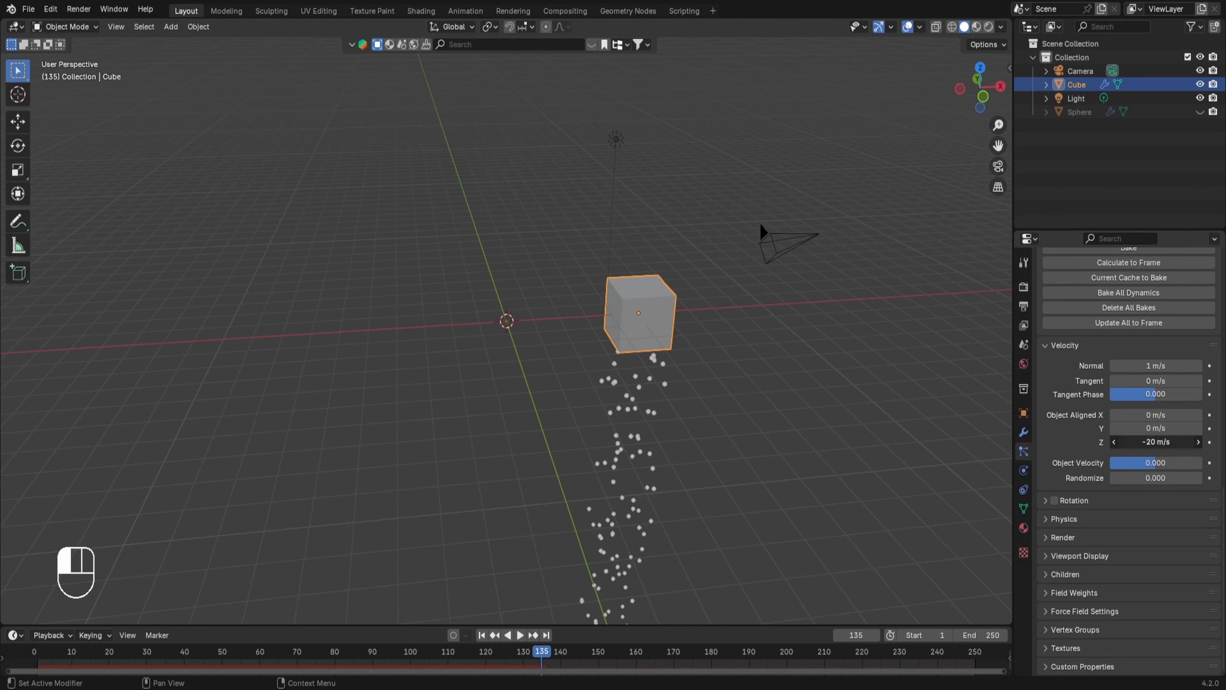
{"action": "type", "text": "0"}
{"action": "key", "text": "Return"}
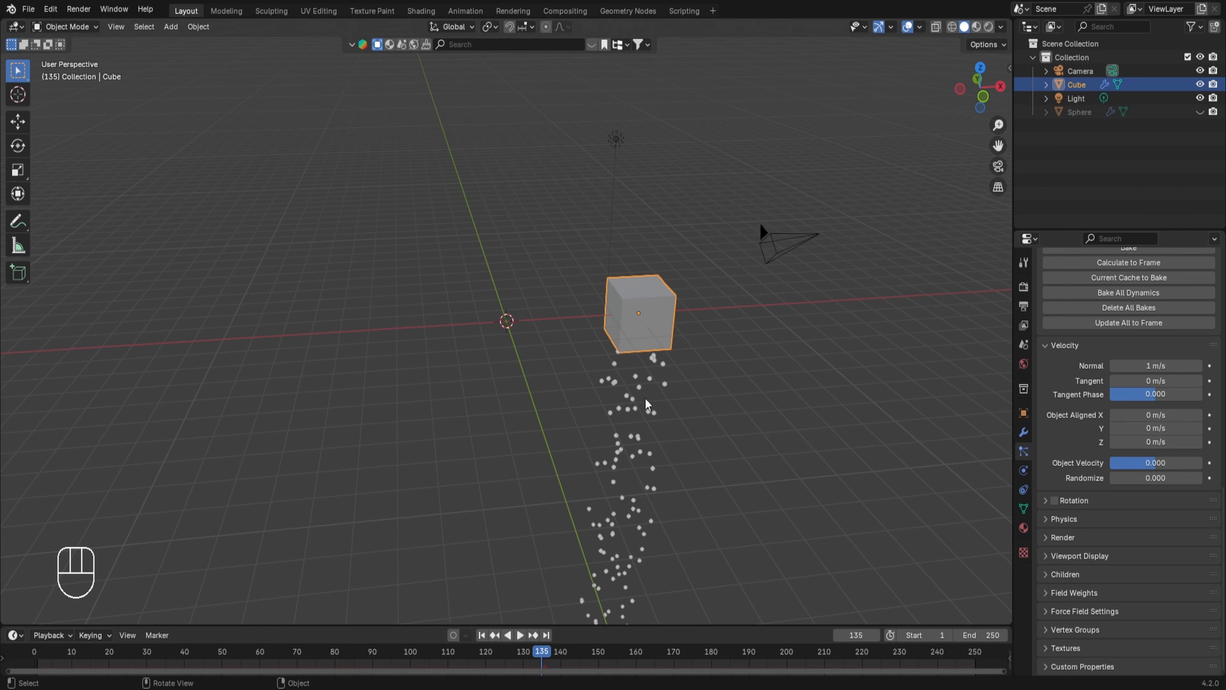
Step: Set the Velocity Randomize value of the cube's particles to 100 and play the animation from frame 1
{"action": "left_click_drag", "start_coordinate": [1154, 478], "coordinate": [1193, 477]}
{"action": "left_click", "coordinate": [38, 657]}
{"action": "key", "text": "space"}
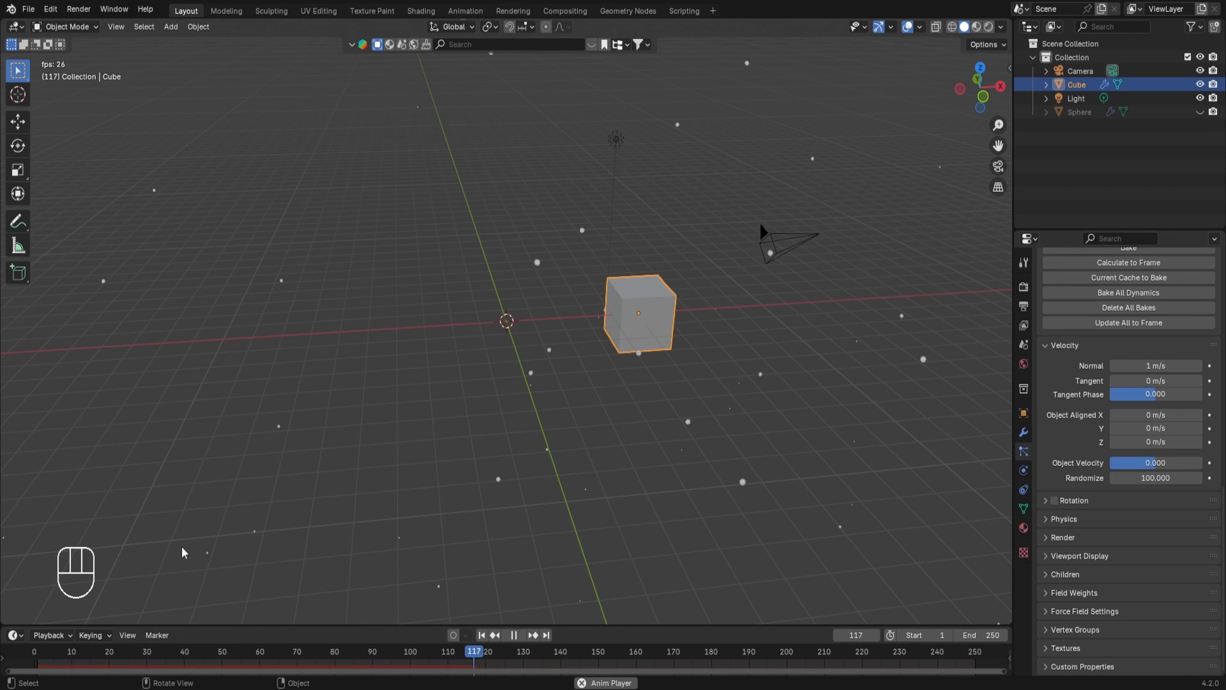
{"action": "key", "text": "space"}
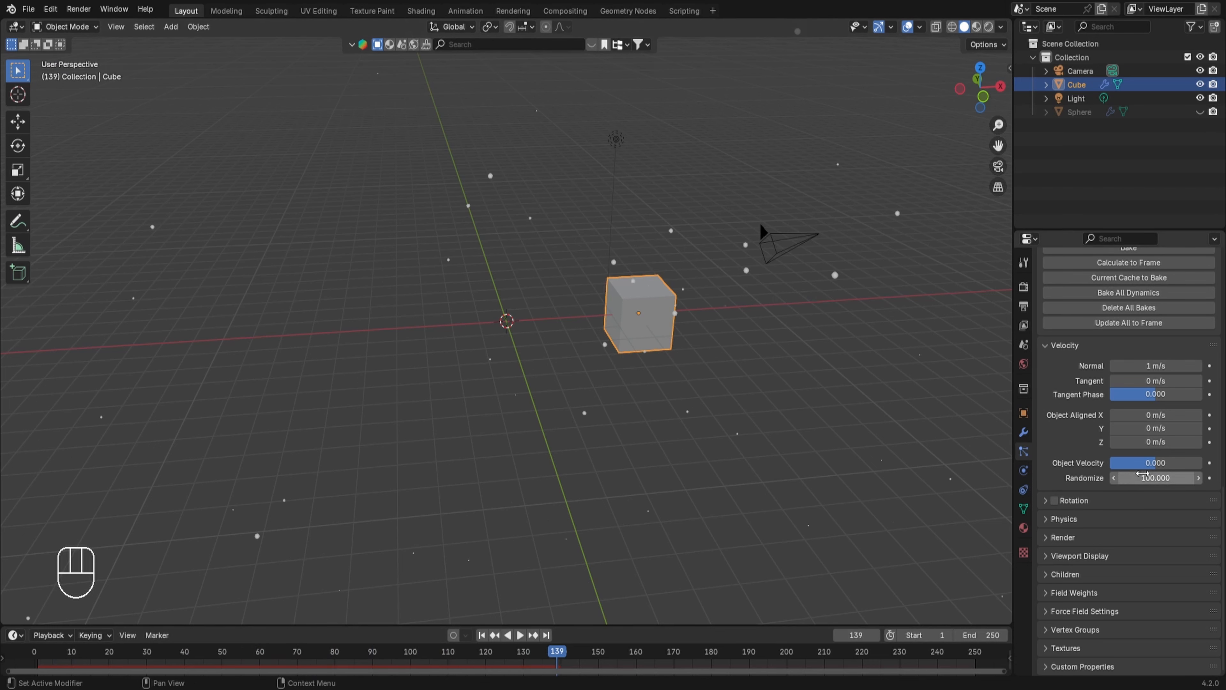
Step: Test a Velocity Randomize value of 20 on the cube's particles during playback, and reset it to 0
{"action": "left_click", "coordinate": [1142, 478]}
{"action": "type", "text": "20"}
{"action": "key", "text": "Return"}
{"action": "key", "text": "space"}
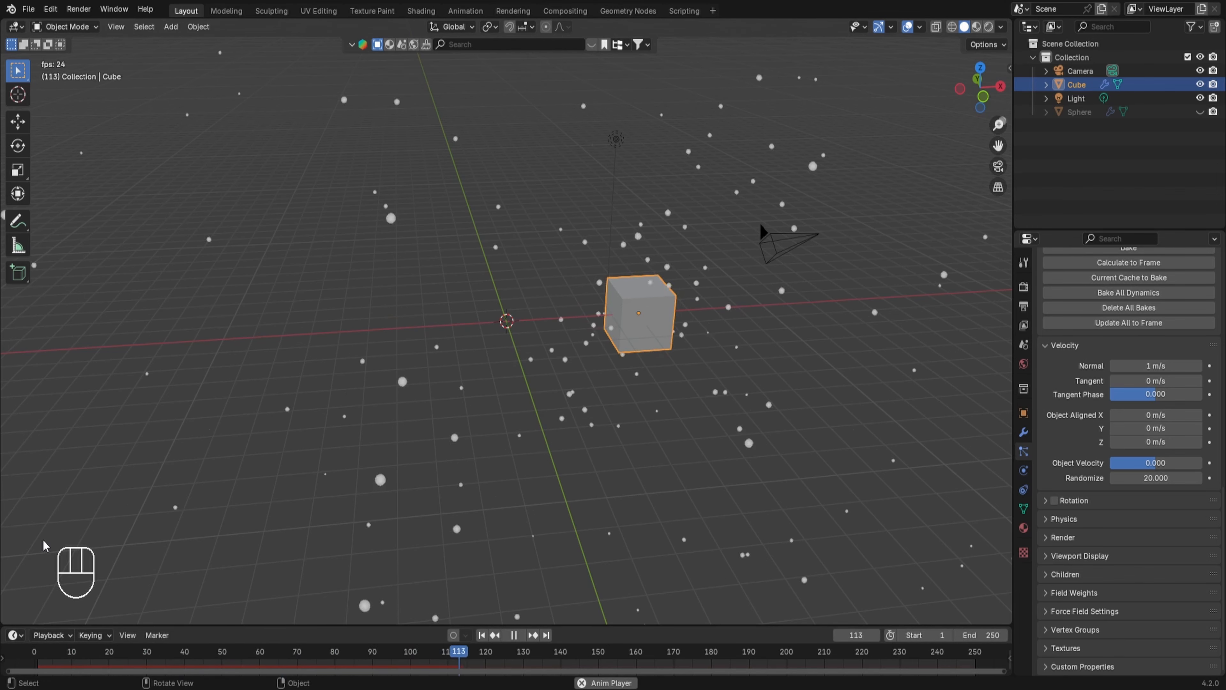
{"action": "key", "text": "space"}
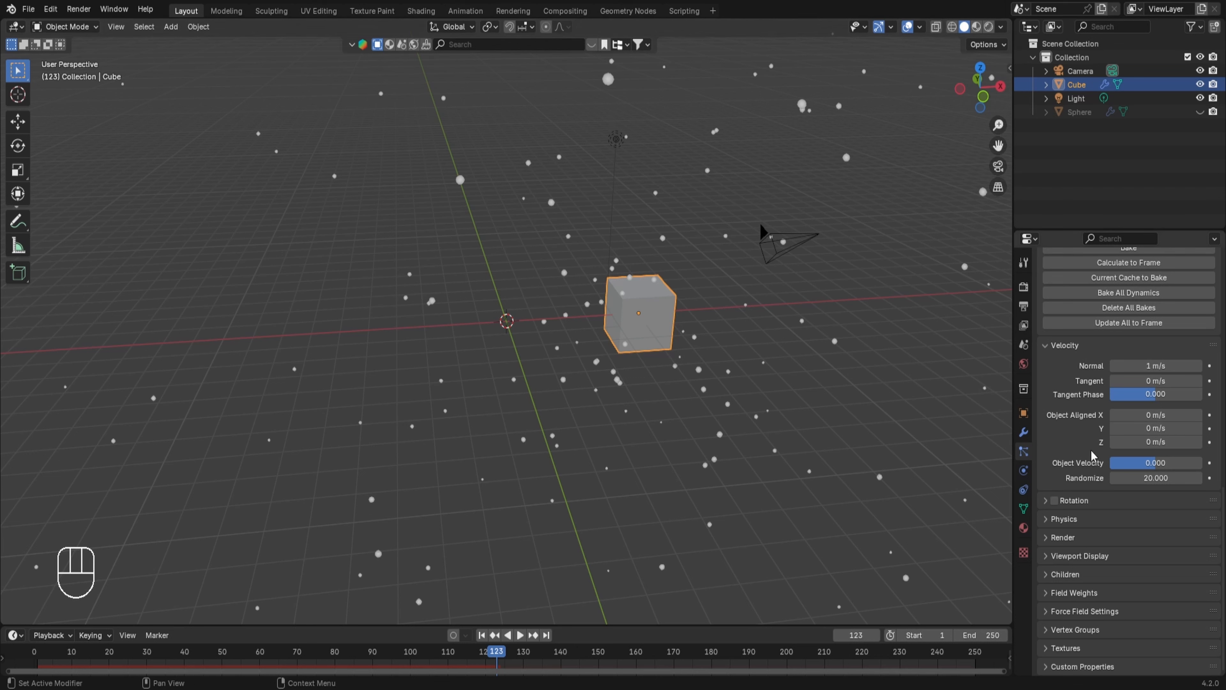
{"action": "left_click", "coordinate": [1148, 477]}
{"action": "type", "text": "0"}
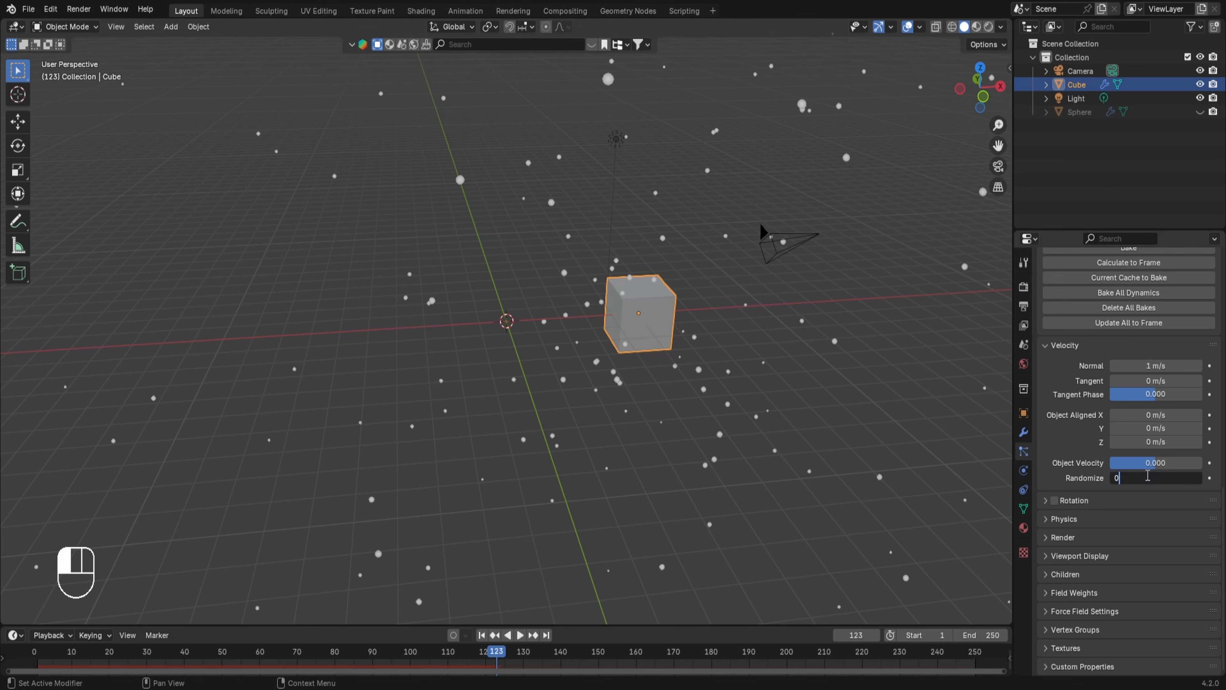
{"action": "key", "text": "Return"}
Step: Replay the particle animation from frame 1 to about frame 55 and examine the emission around the cube
{"action": "key", "text": "shift+Left"}
{"action": "key", "text": "space"}
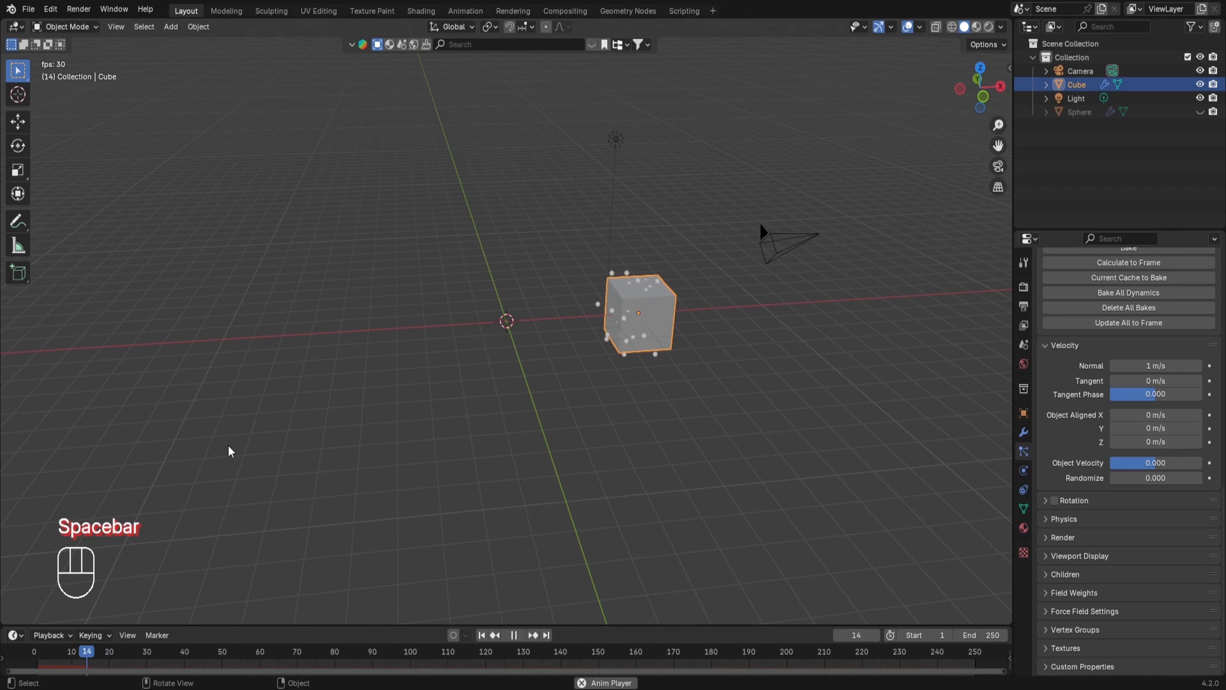
{"action": "key", "text": "space"}
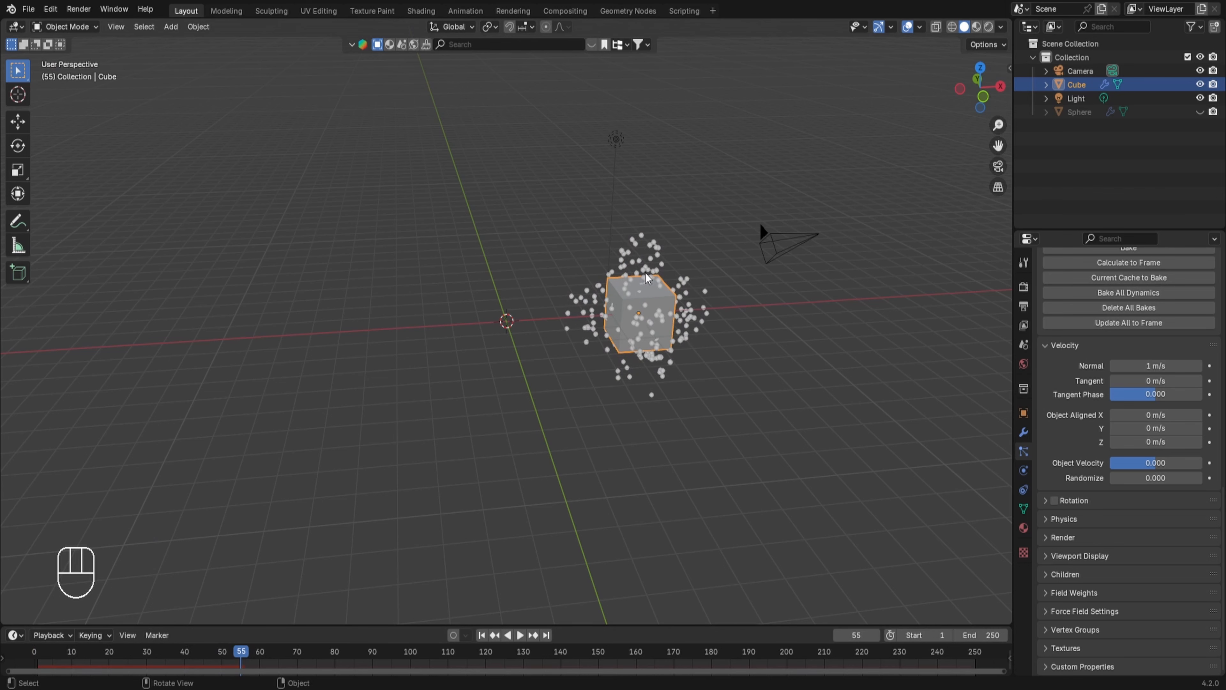
{"action": "scroll", "coordinate": [647, 278], "scroll_direction": "up", "scroll_amount": 3}
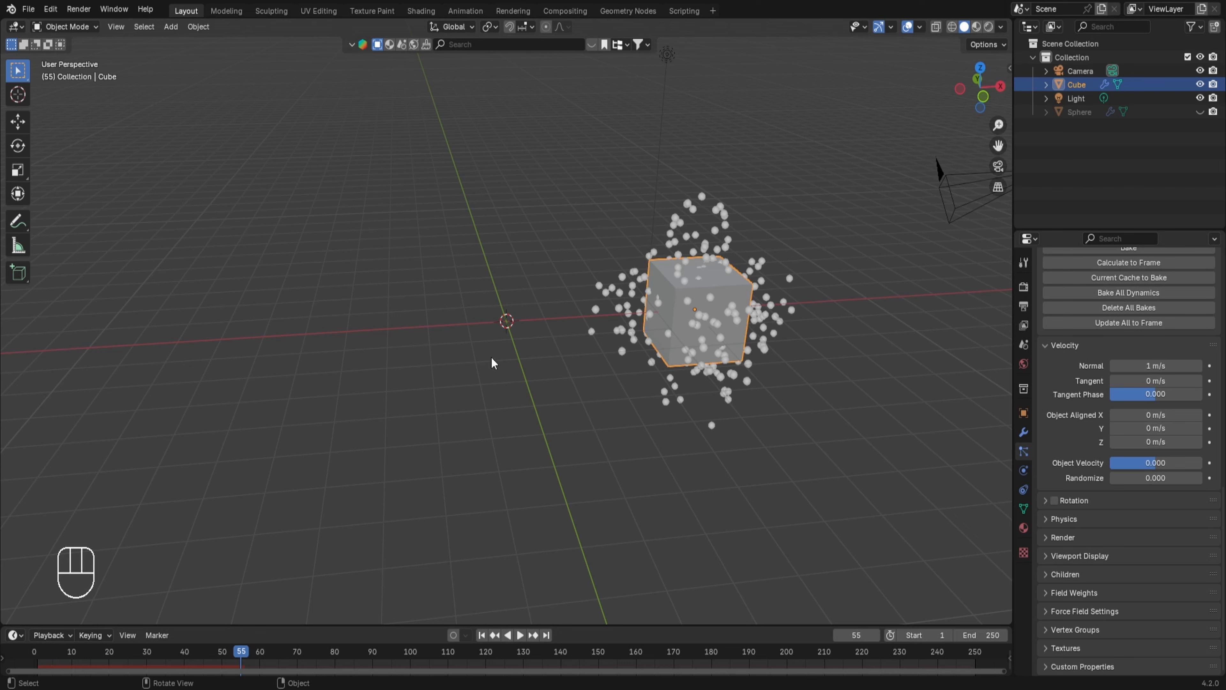
Step: Add a Monkey mesh at the world origin
{"action": "key", "text": "shift+a"}
{"action": "mouse_move", "coordinate": [442, 240]}
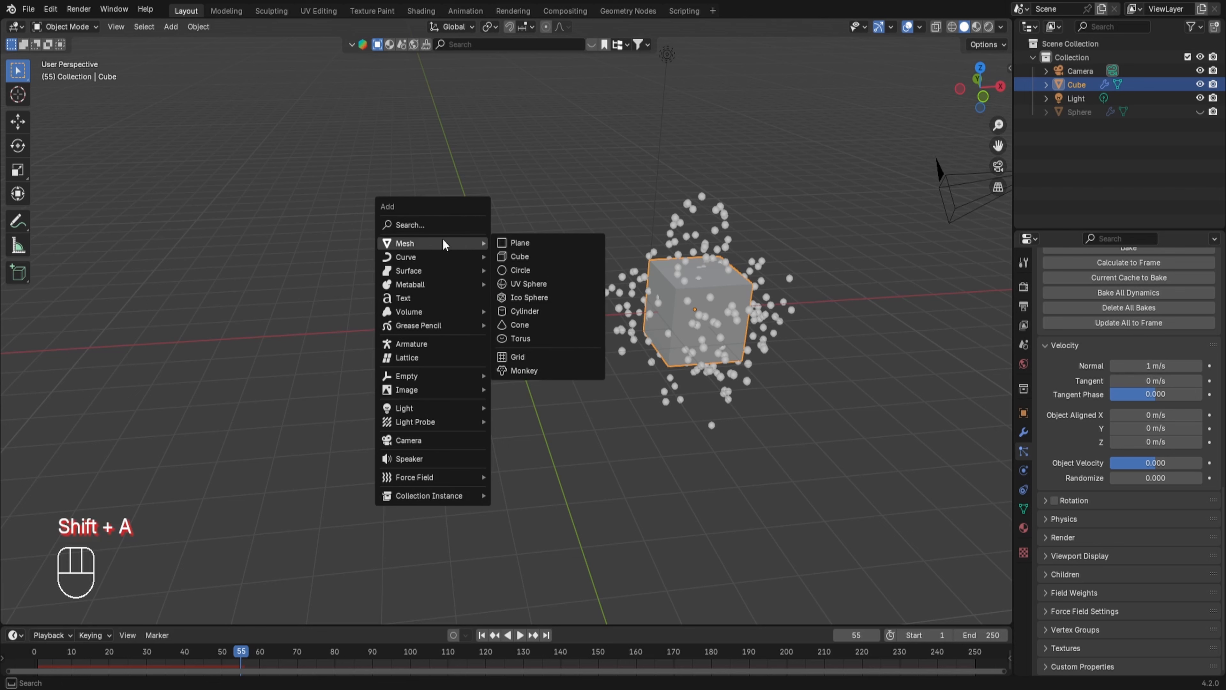
{"action": "left_click", "coordinate": [524, 370]}
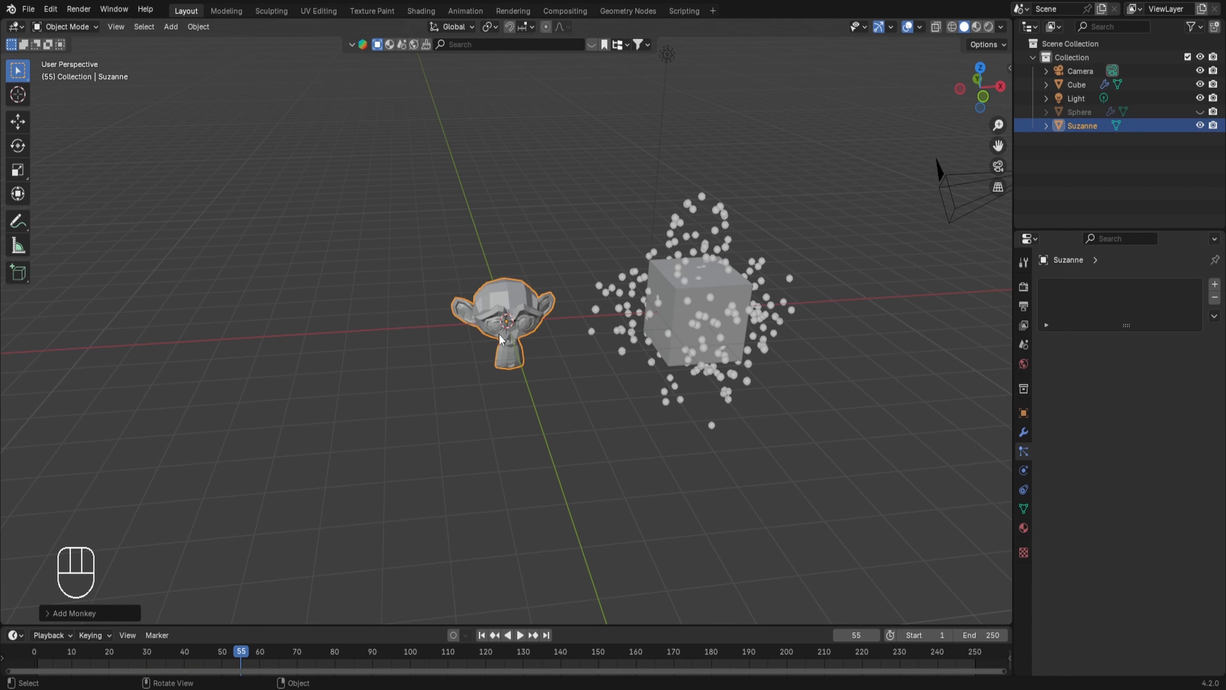
Step: Reselect the cube and set its particles' Render As option to Object
{"action": "left_click", "coordinate": [692, 272]}
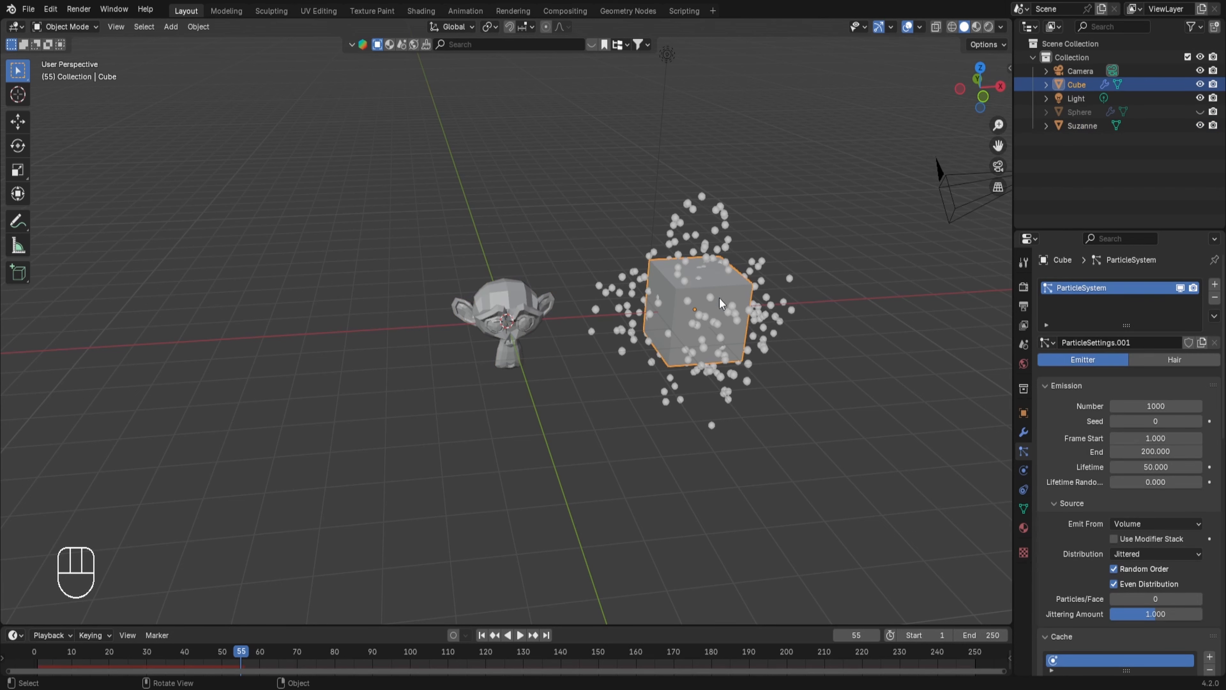
{"action": "scroll", "coordinate": [1142, 579], "scroll_direction": "down", "scroll_amount": 15}
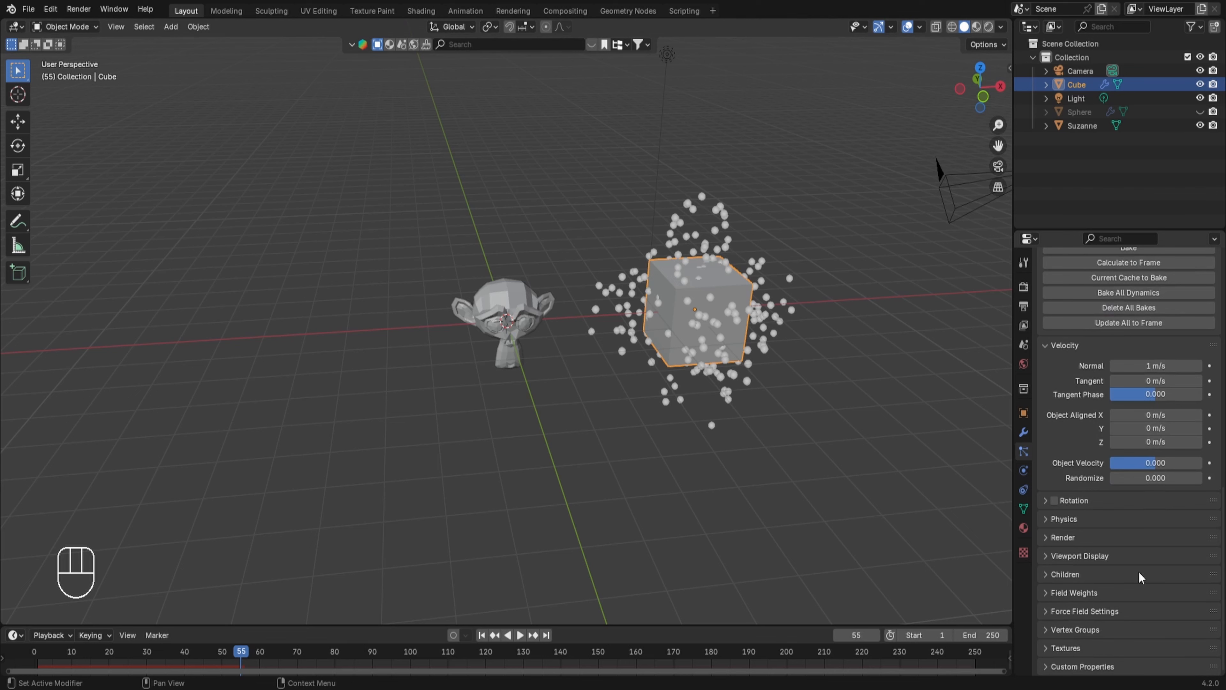
{"action": "left_click", "coordinate": [1068, 536]}
{"action": "scroll", "coordinate": [1142, 509], "scroll_direction": "down", "scroll_amount": 3}
{"action": "left_click", "coordinate": [1145, 500]}
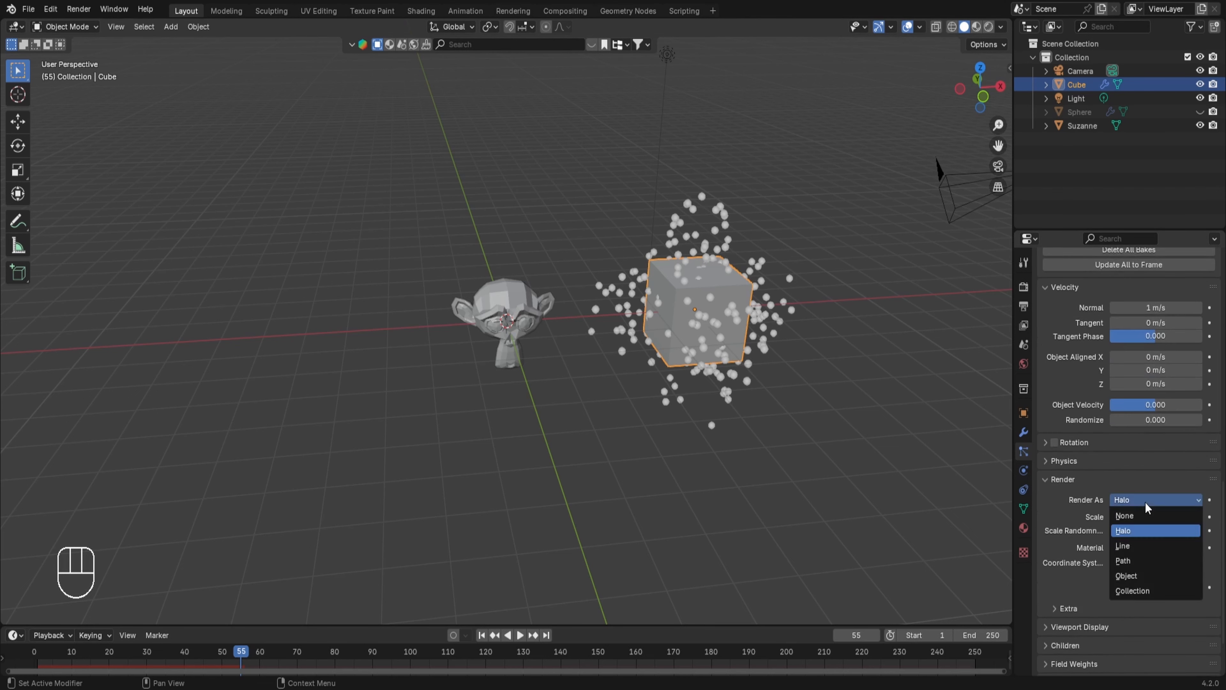
{"action": "left_click", "coordinate": [1127, 576]}
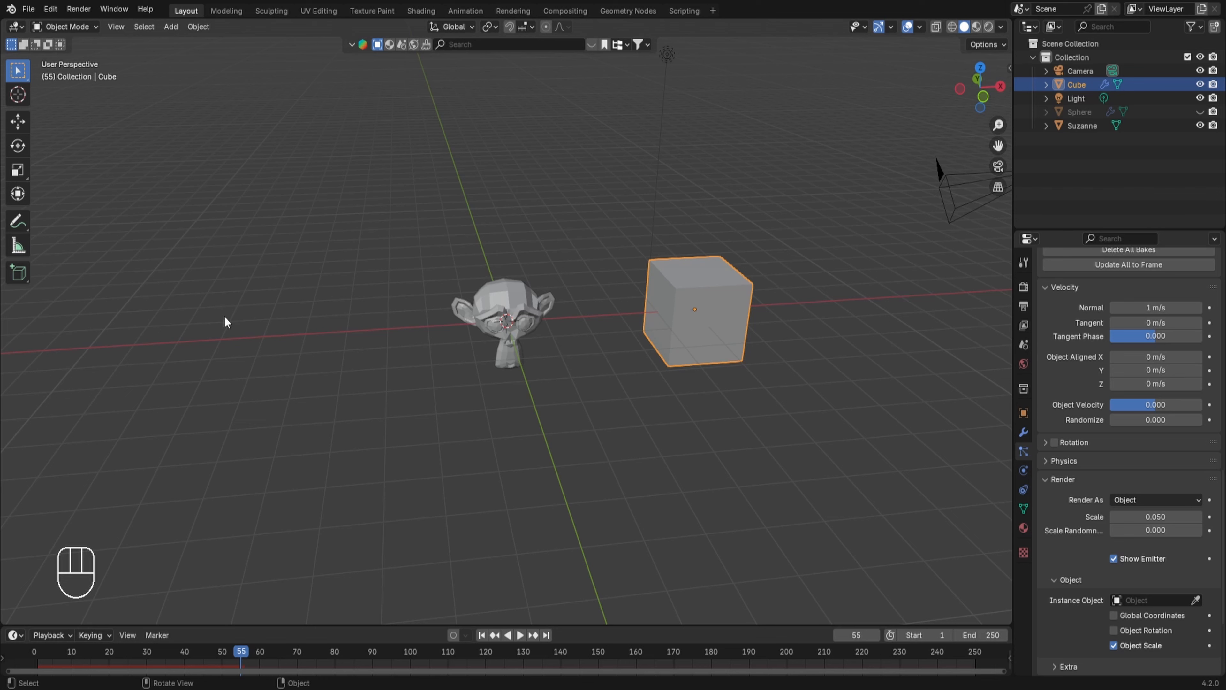
Step: Assign the Suzanne monkey in the scene as the Instance Object for the cube's particles
{"action": "scroll", "coordinate": [1080, 547], "scroll_direction": "down", "scroll_amount": 3}
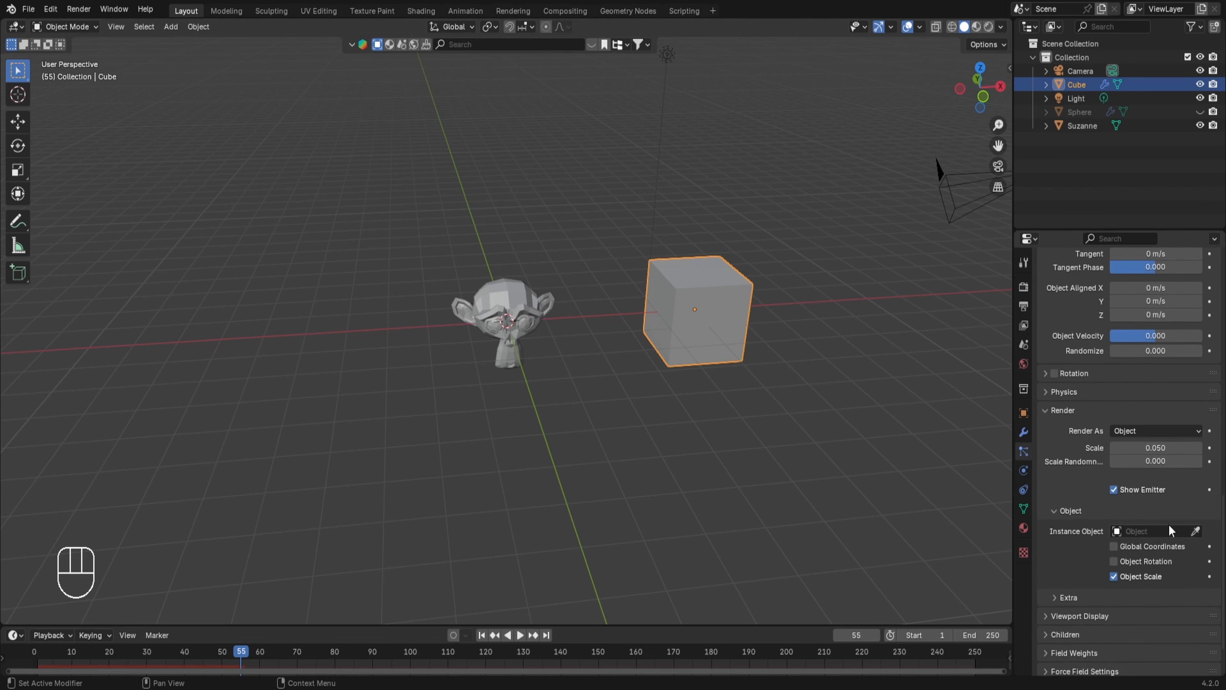
{"action": "left_click", "coordinate": [1196, 531]}
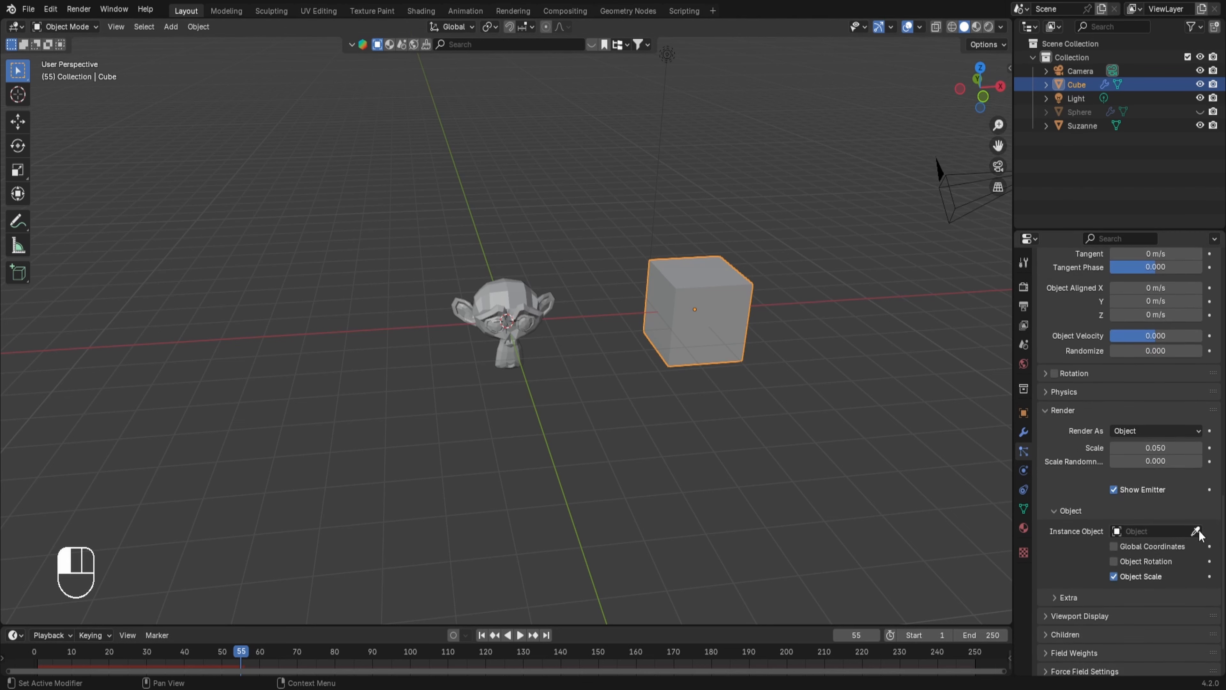
{"action": "left_click", "coordinate": [541, 295]}
Step: Examine the monkey-shaped particles around the cube up close, playing the animation to about frame 96
{"action": "scroll", "coordinate": [789, 309], "scroll_direction": "up", "scroll_amount": 6}
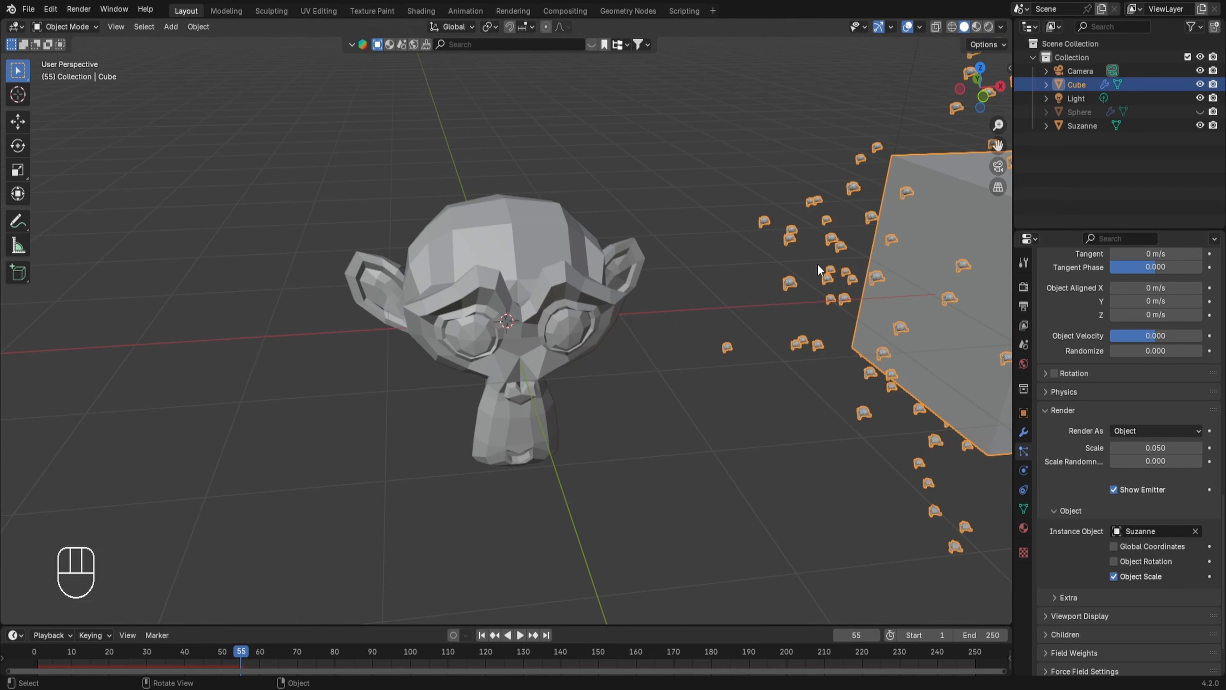
{"action": "middle_click_drag", "start_coordinate": [817, 264], "coordinate": [591, 327], "text": "shift"}
{"action": "middle_click_drag", "start_coordinate": [780, 283], "coordinate": [704, 305], "text": "shift"}
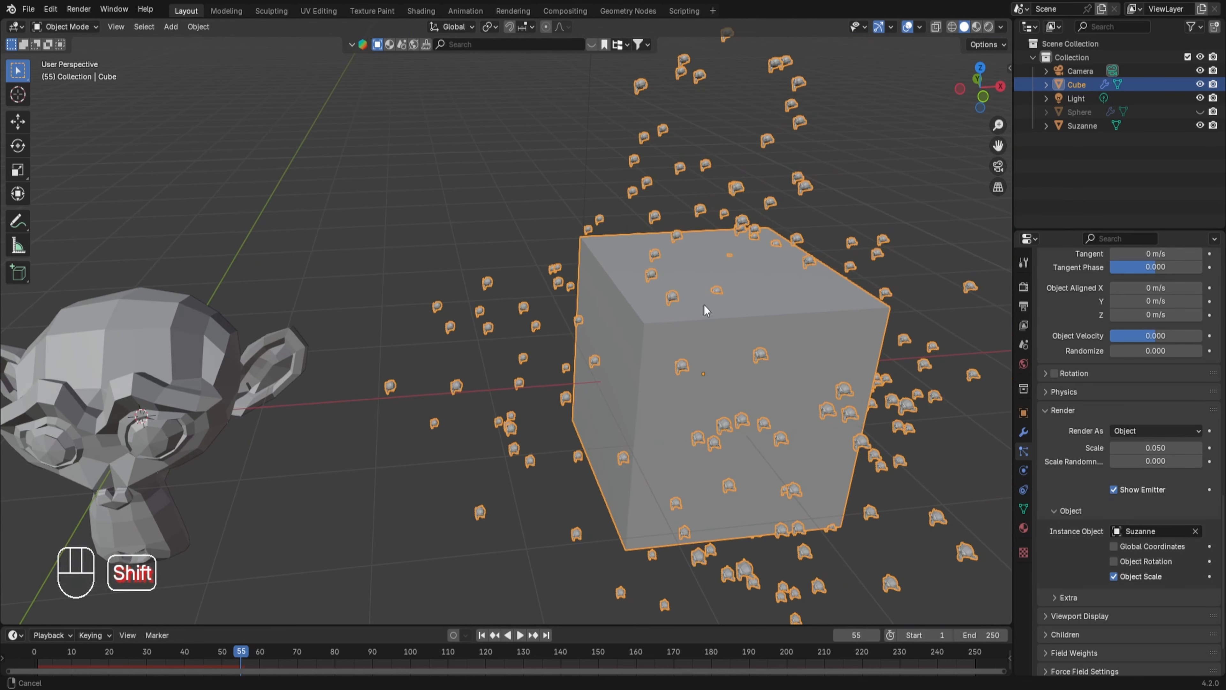
{"action": "scroll", "coordinate": [797, 345], "scroll_direction": "up", "scroll_amount": 5}
{"action": "key", "text": "space"}
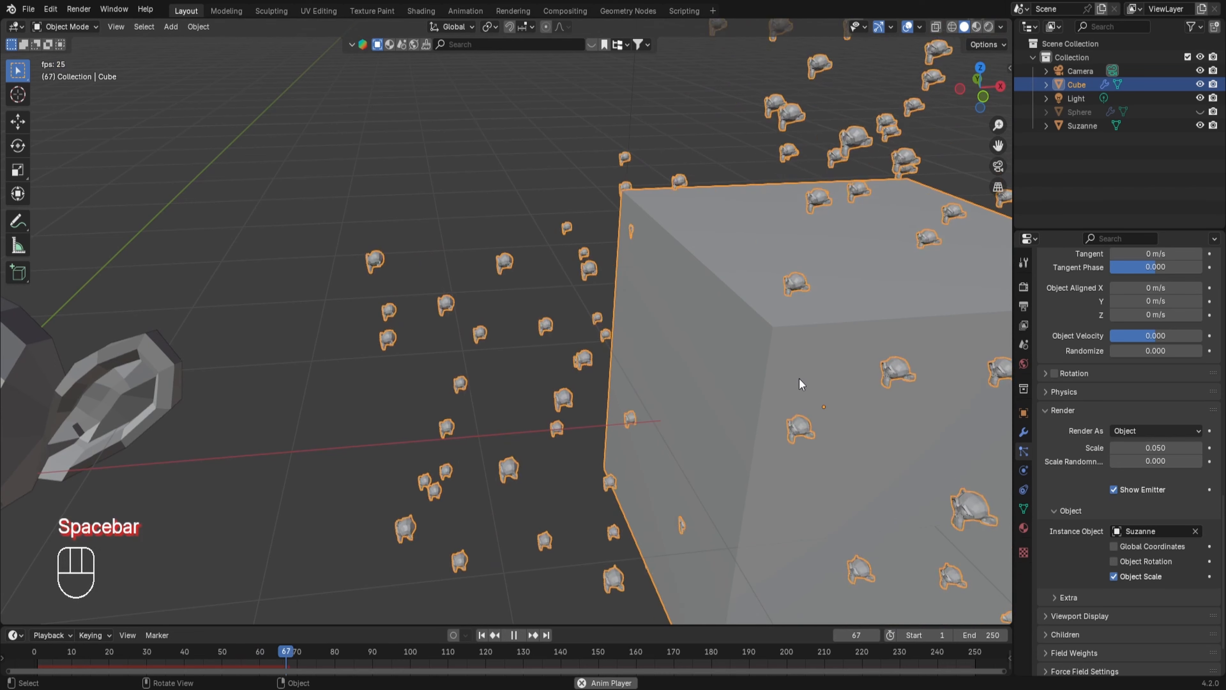
{"action": "key", "text": "space"}
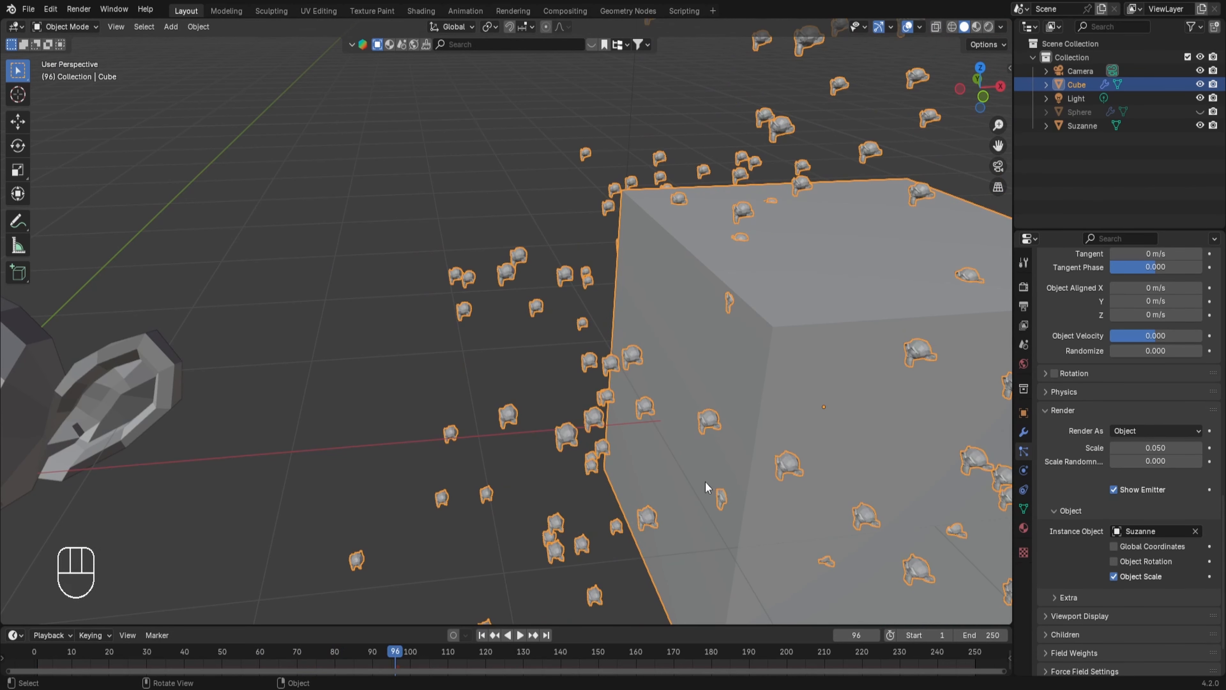
{"action": "middle_click_drag", "start_coordinate": [707, 438], "coordinate": [684, 391]}
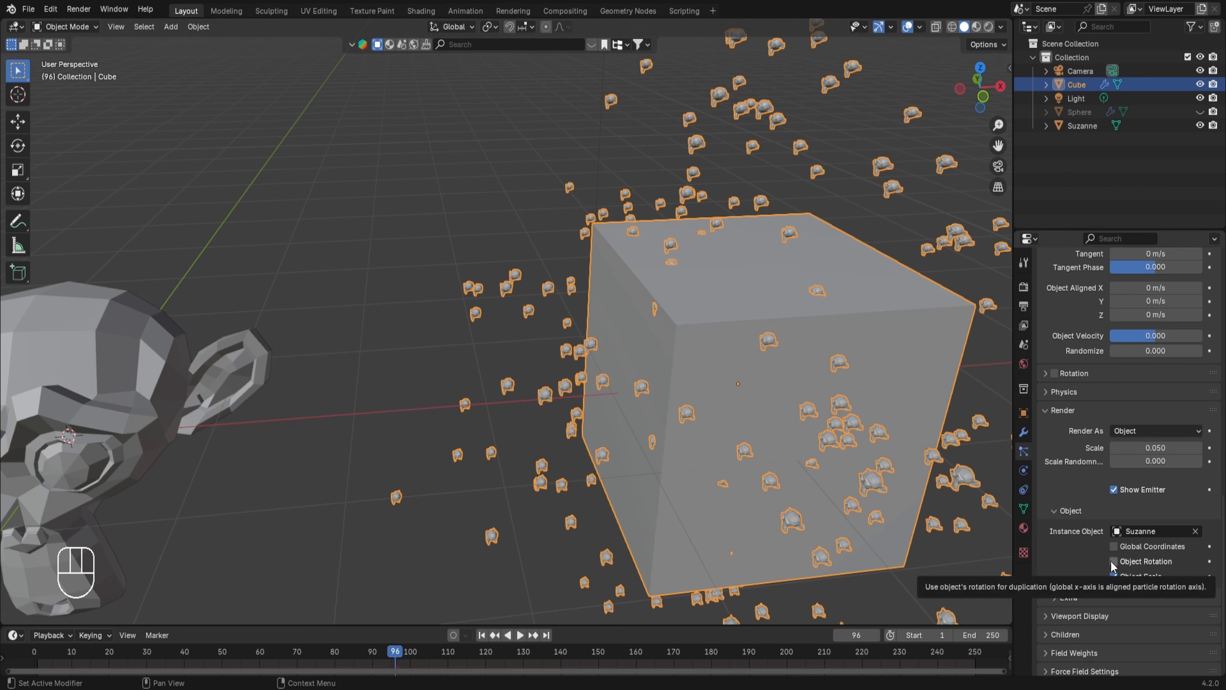
Step: Enable Object Rotation for the cube's instanced particles and try rotating the monkey to test it, ending with the cube selected
{"action": "left_click", "coordinate": [1127, 563]}
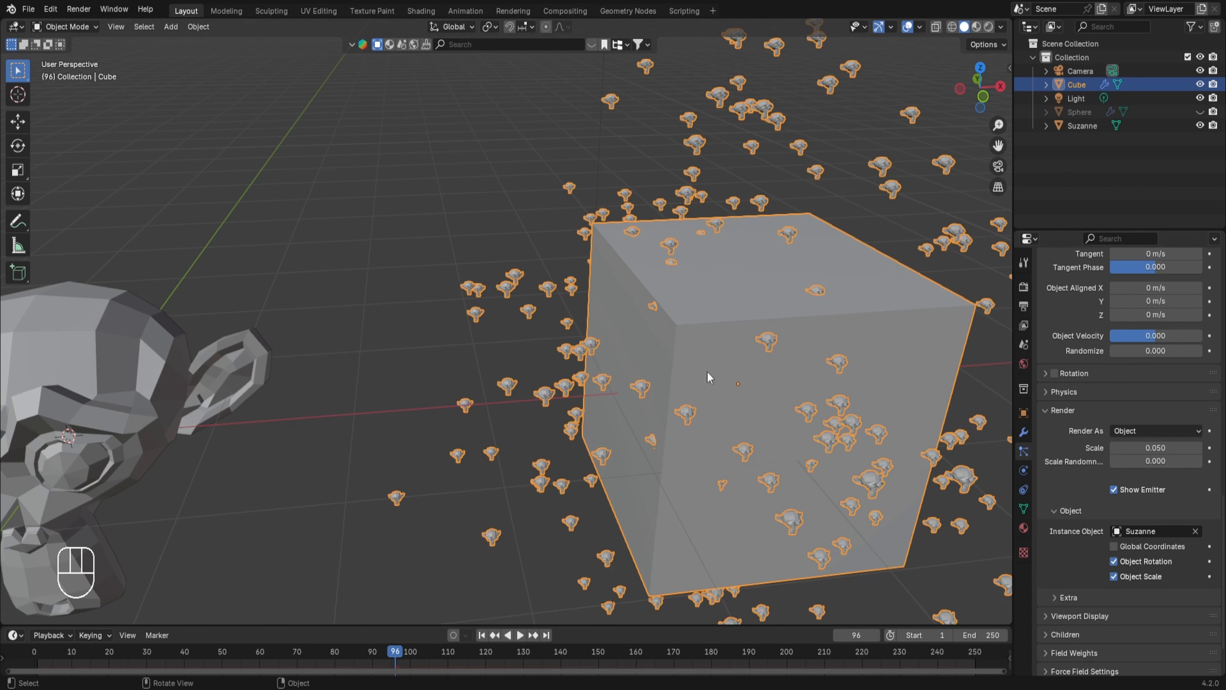
{"action": "left_click", "coordinate": [199, 376]}
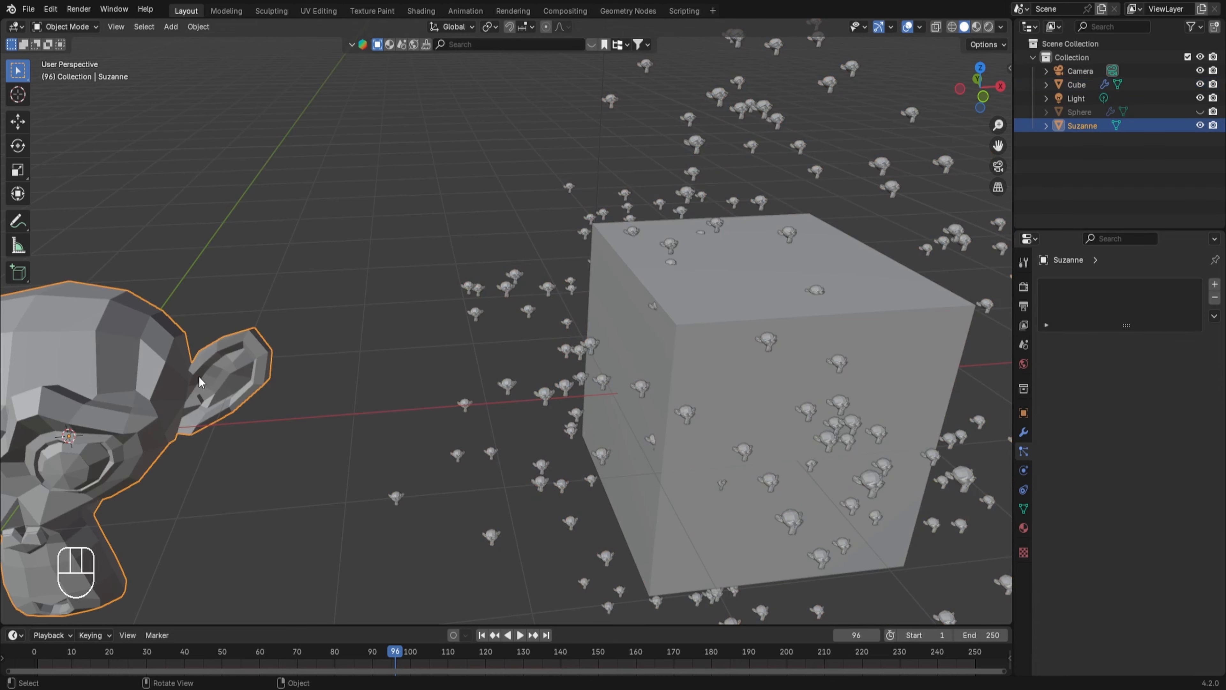
{"action": "key", "text": "r"}
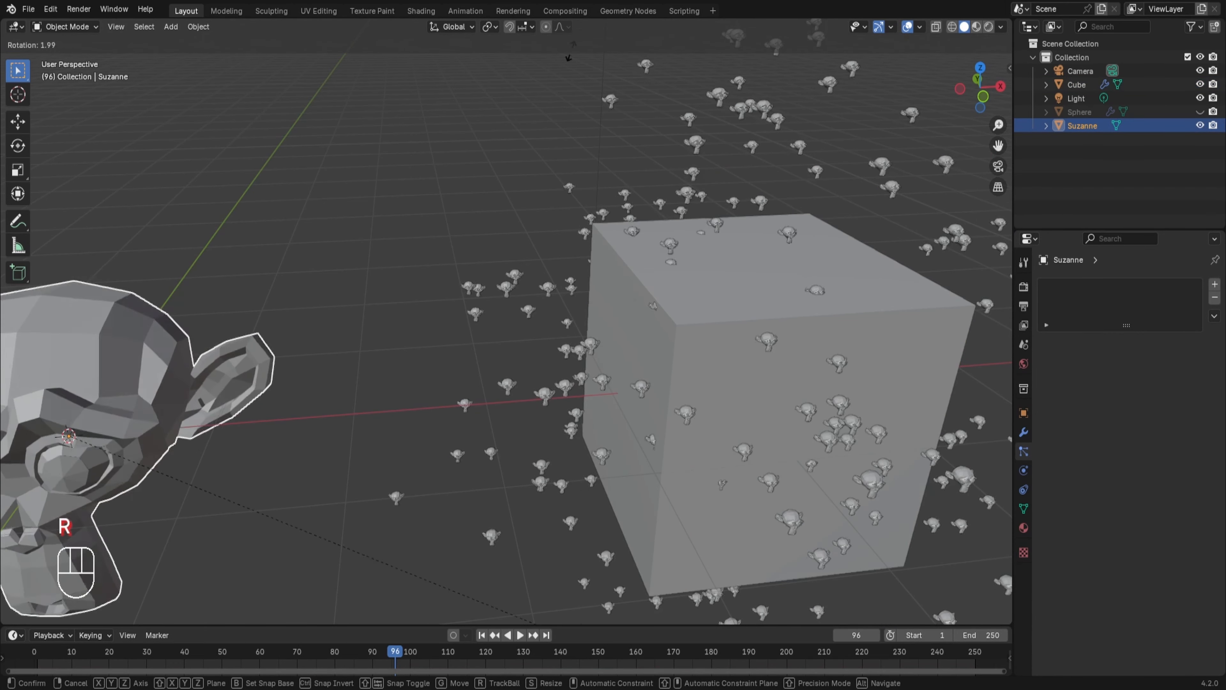
{"action": "left_click", "coordinate": [519, 71]}
{"action": "left_click", "coordinate": [838, 237]}
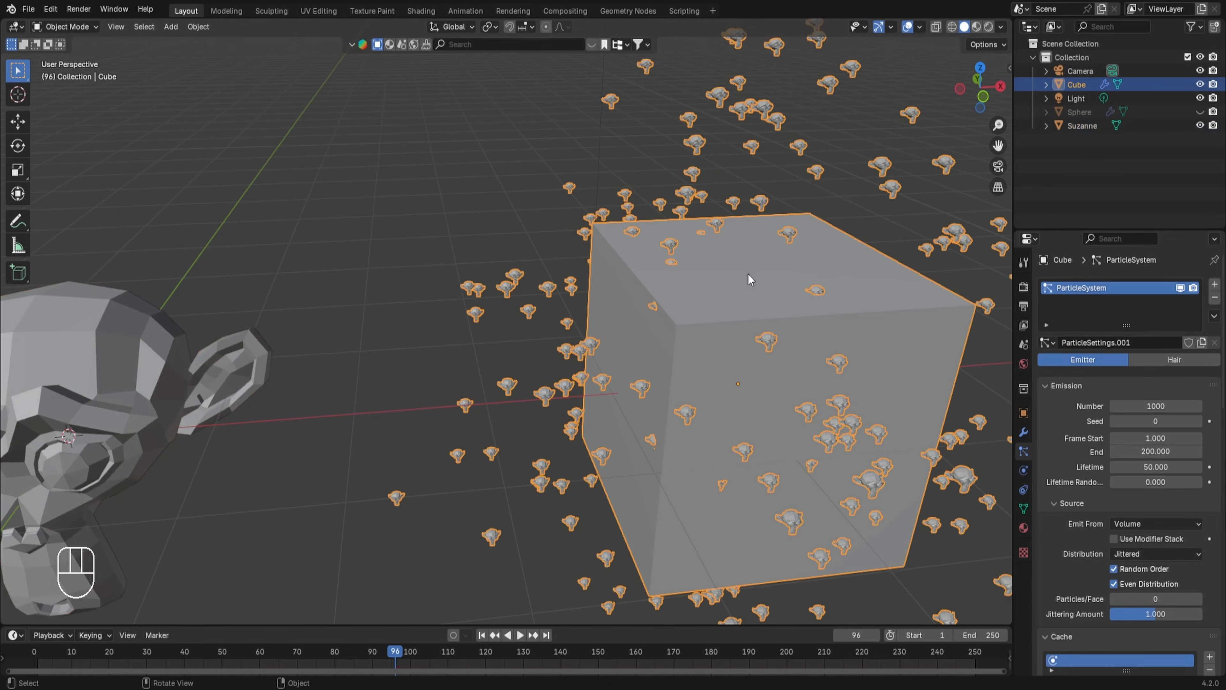
Step: Set the cube particles' render Scale to 0.1 and their Scale Randomness to 0.15
{"action": "scroll", "coordinate": [1125, 396], "scroll_direction": "down", "scroll_amount": 10}
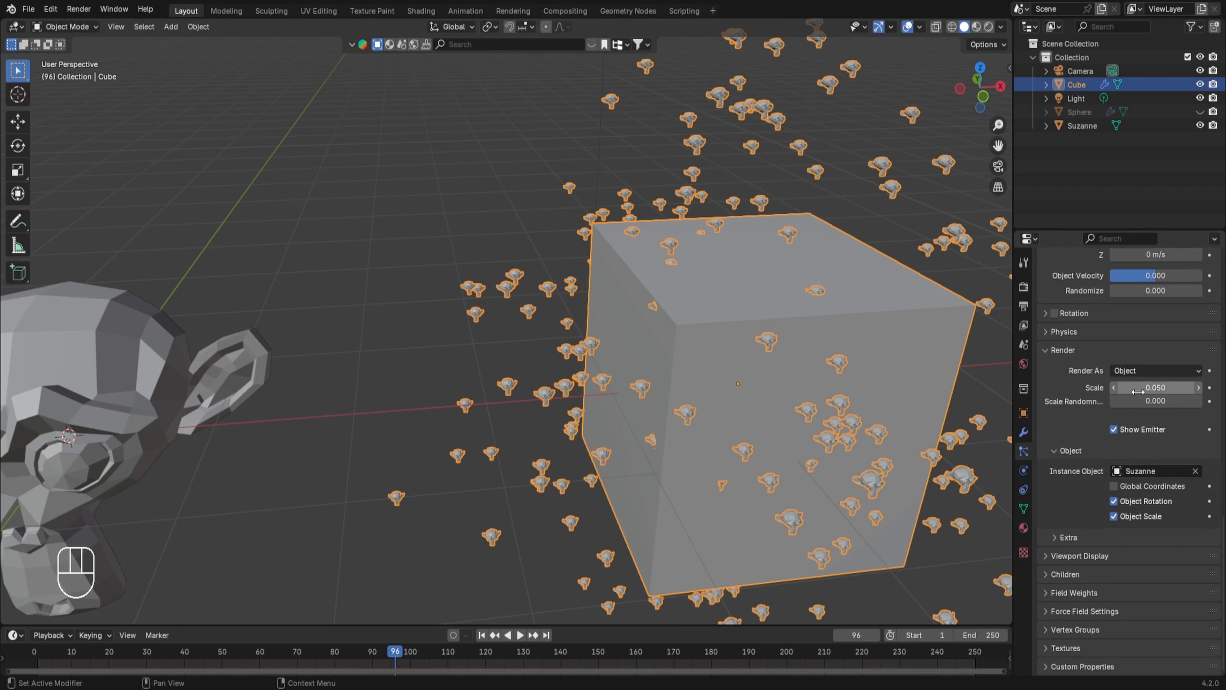
{"action": "left_click_drag", "start_coordinate": [1140, 388], "coordinate": [1075, 391]}
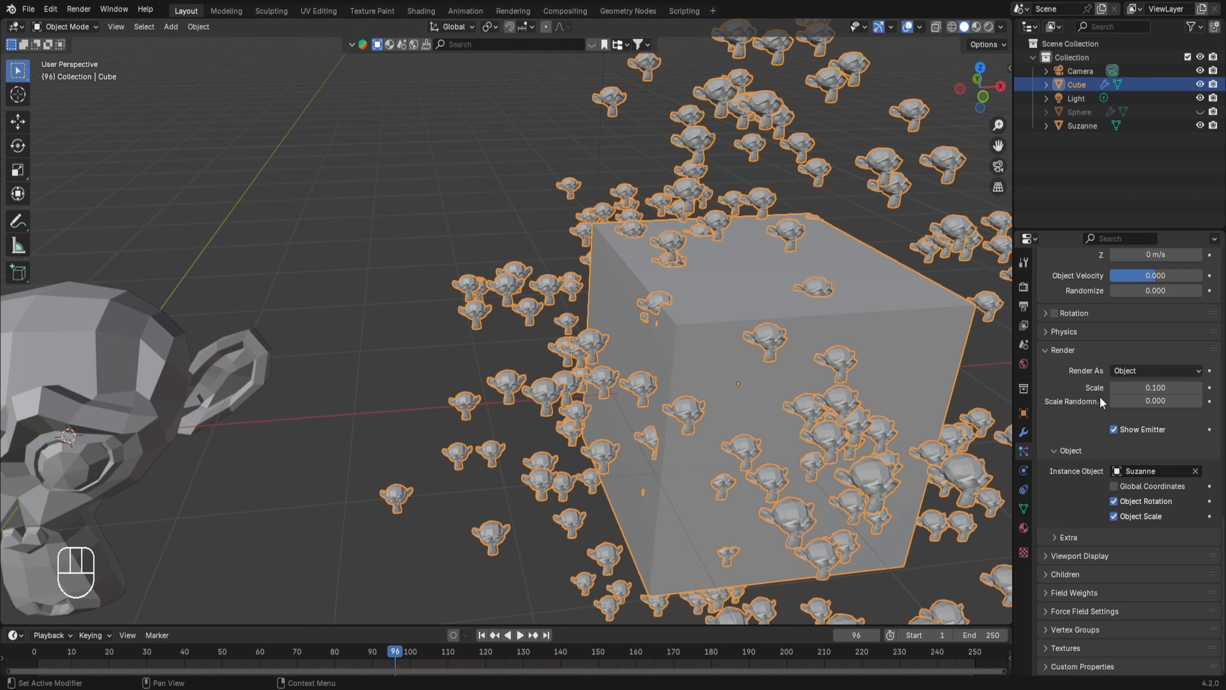
{"action": "left_click_drag", "start_coordinate": [1122, 402], "coordinate": [1187, 402]}
{"action": "scroll", "coordinate": [933, 375], "scroll_direction": "down", "scroll_amount": 2}
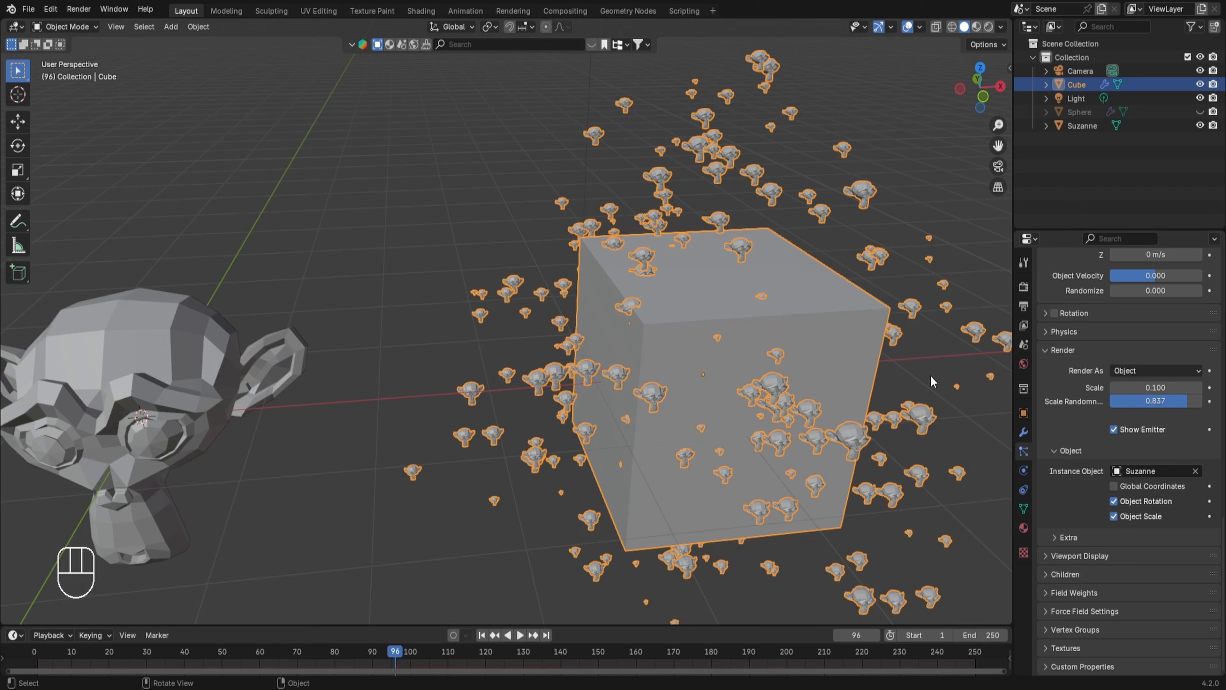
{"action": "left_click_drag", "start_coordinate": [1139, 401], "coordinate": [1141, 401]}
{"action": "left_click", "coordinate": [1141, 402]}
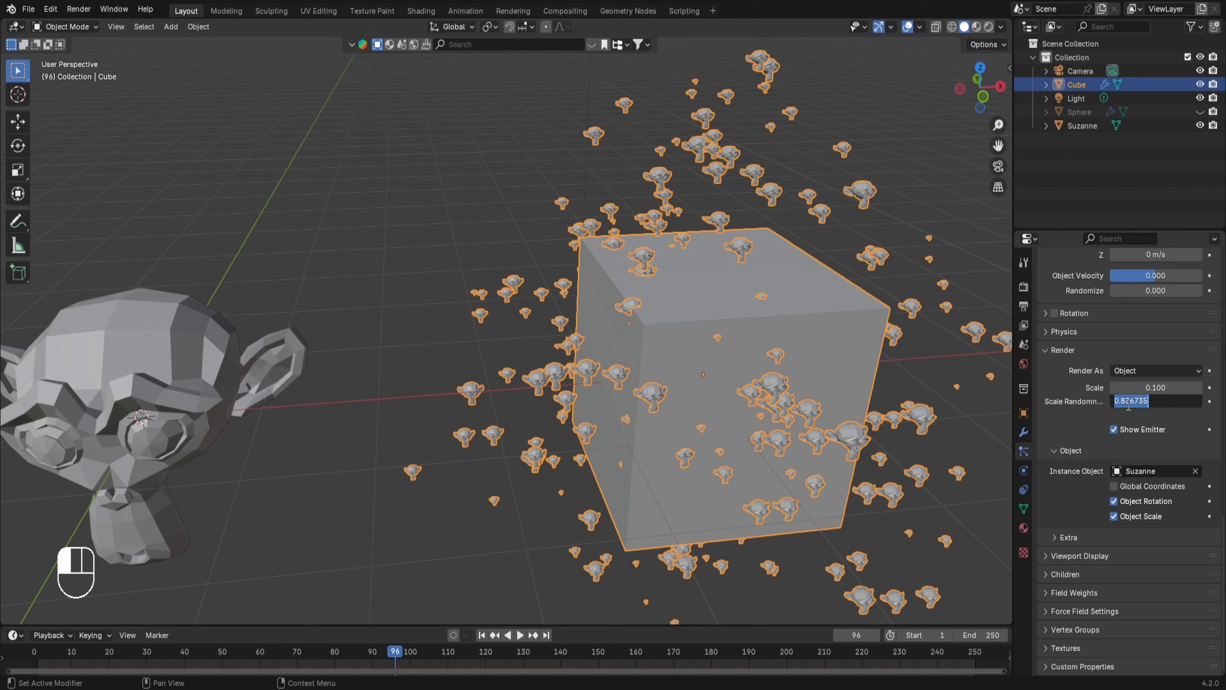
{"action": "type", "text": ".15"}
{"action": "key", "text": "Return"}
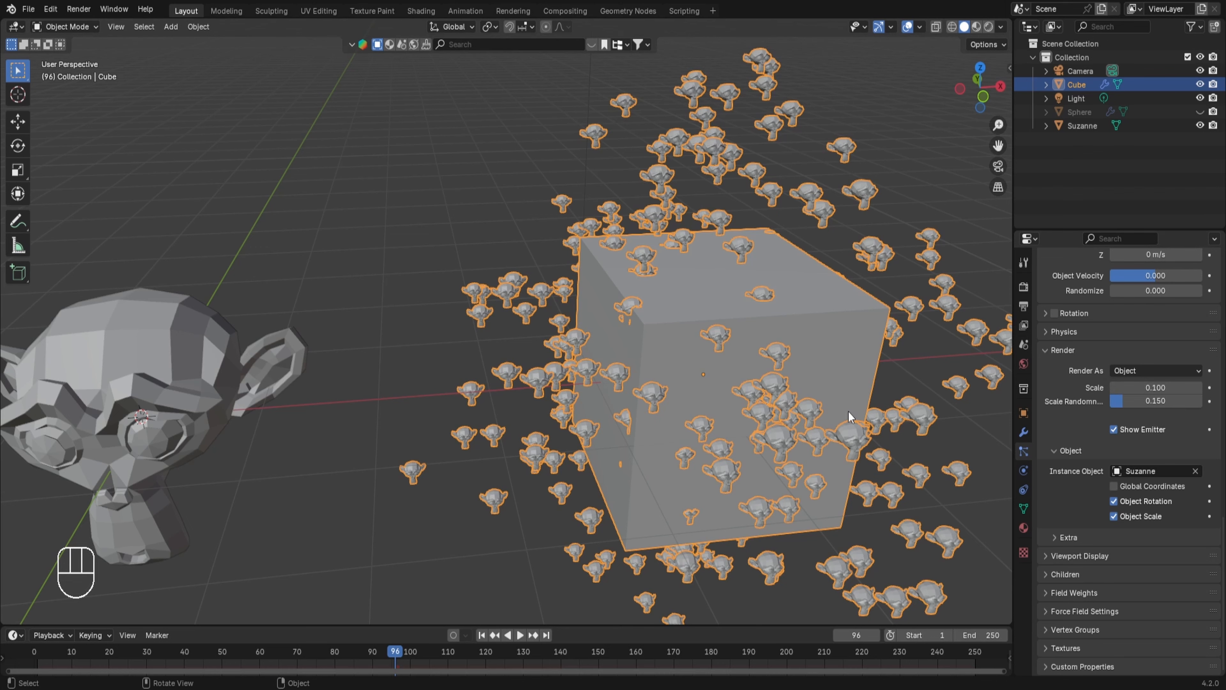
{"action": "middle_click_drag", "start_coordinate": [850, 416], "coordinate": [842, 411]}
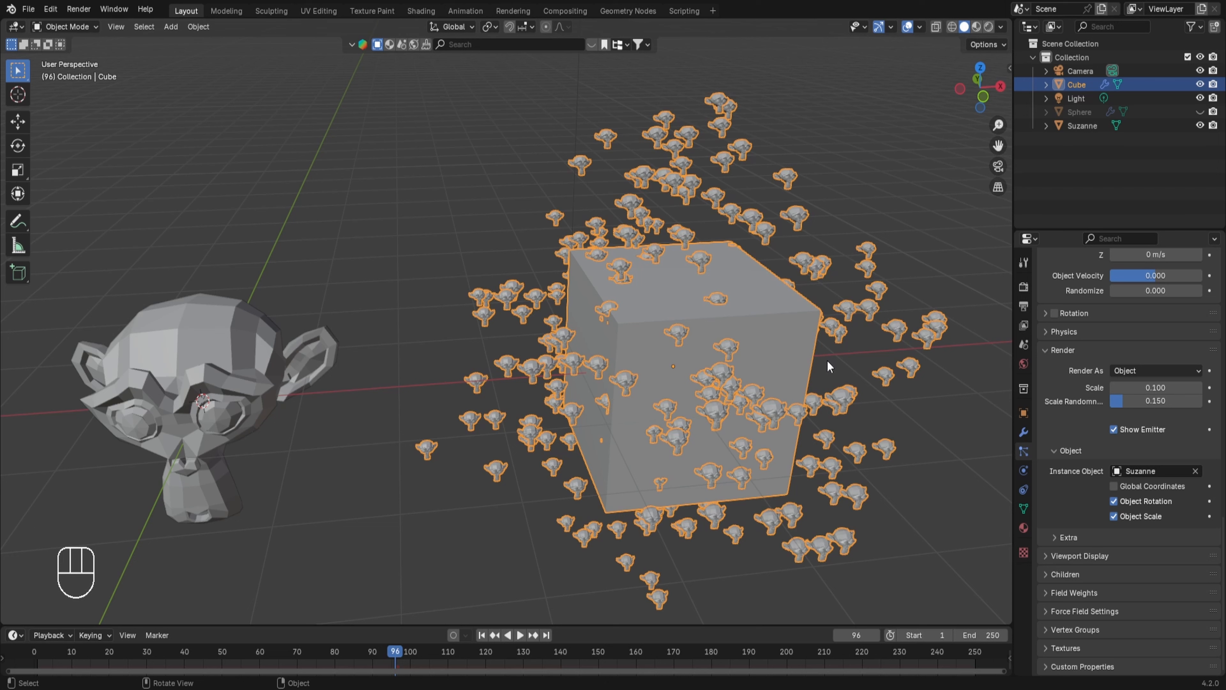
Step: Disable Random Order in the cube's emission source and step the animation frame by frame from frame 1 to about frame 32
{"action": "scroll", "coordinate": [1135, 317], "scroll_direction": "up", "scroll_amount": 20}
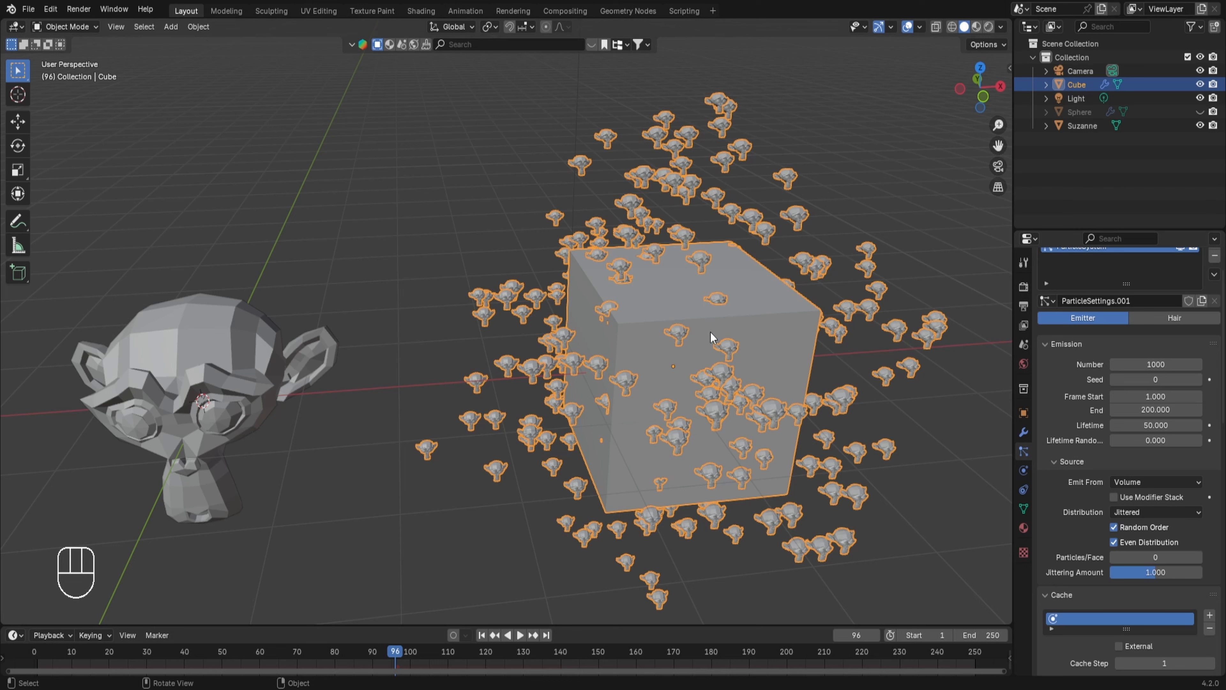
{"action": "left_click", "coordinate": [1114, 527]}
{"action": "left_click", "coordinate": [39, 654]}
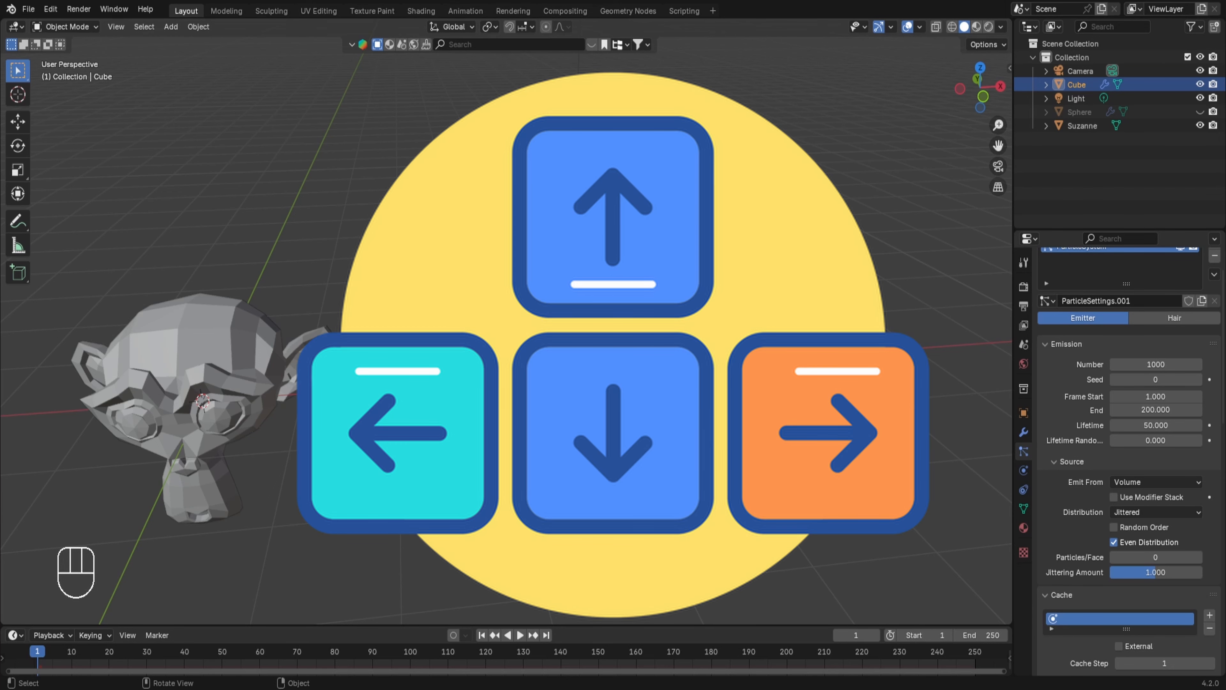
{"action": "key", "text": "Right"}
{"action": "key", "text": "Right"}
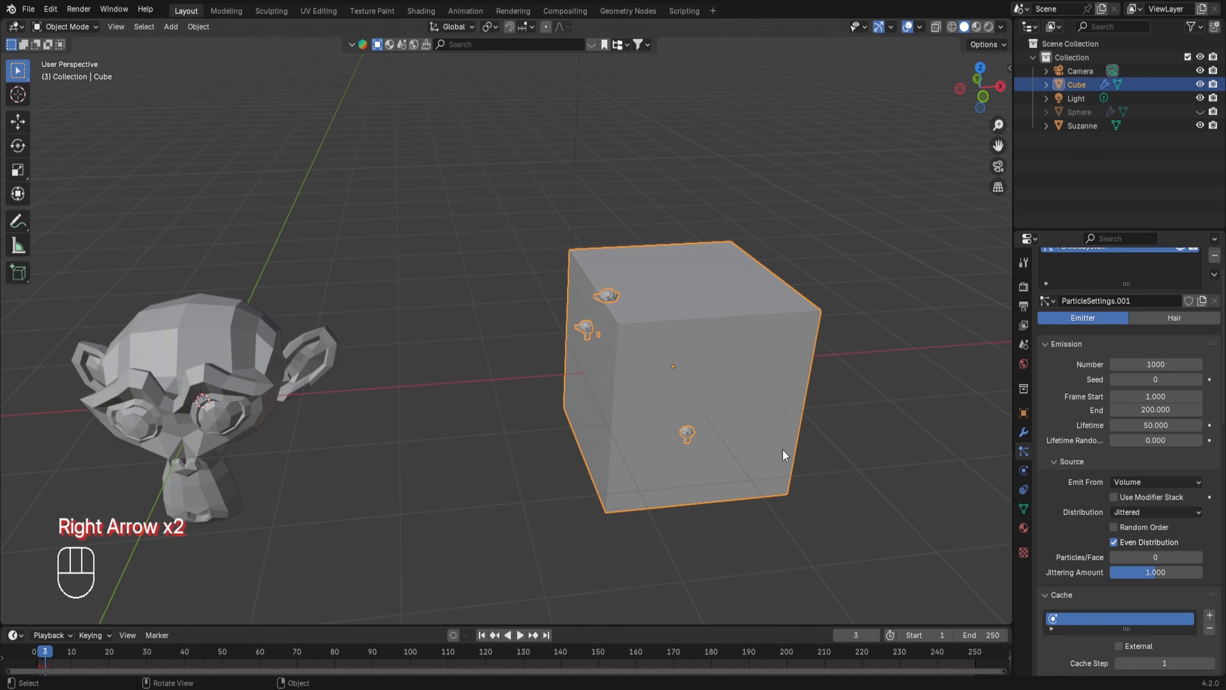
{"action": "key", "text": "Right"}
{"action": "key", "text": "Right"}
{"action": "key", "text": "Right"}
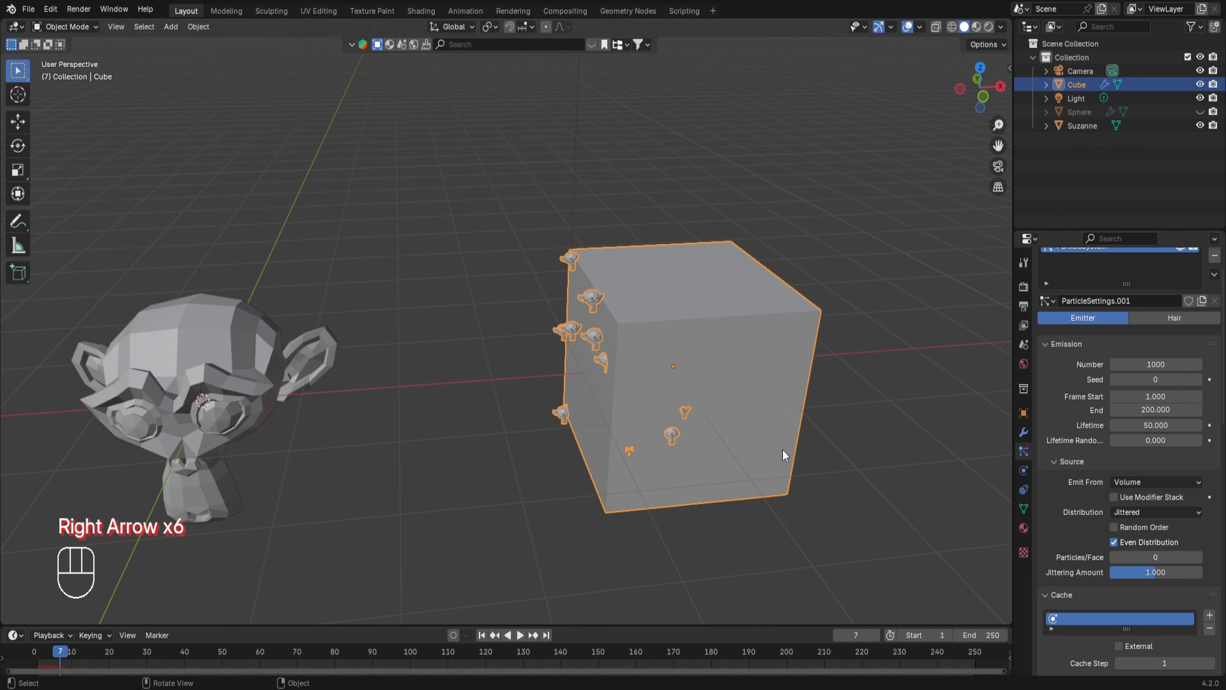
{"action": "key", "text": "Right"}
{"action": "key", "text": "Right"}
{"action": "key", "text": "Right"}
{"action": "key", "text": "Right"}
{"action": "key", "text": "Right"}
{"action": "key", "text": "Right"}
{"action": "key", "text": "Right"}
{"action": "key", "text": "Right"}
{"action": "key", "text": "Right"}
{"action": "key", "text": "Right"}
{"action": "key", "text": "Right"}
{"action": "key", "text": "Right"}
{"action": "key", "text": "Right"}
{"action": "key", "text": "Right"}
{"action": "key", "text": "Right"}
{"action": "key", "text": "Right"}
{"action": "key", "text": "Right"}
{"action": "key", "text": "Right"}
{"action": "key", "text": "Right"}
{"action": "key", "text": "Right"}
{"action": "key", "text": "Right"}
{"action": "key", "text": "Right"}
{"action": "key", "text": "Right"}
{"action": "key", "text": "Right"}
{"action": "key", "text": "Right"}
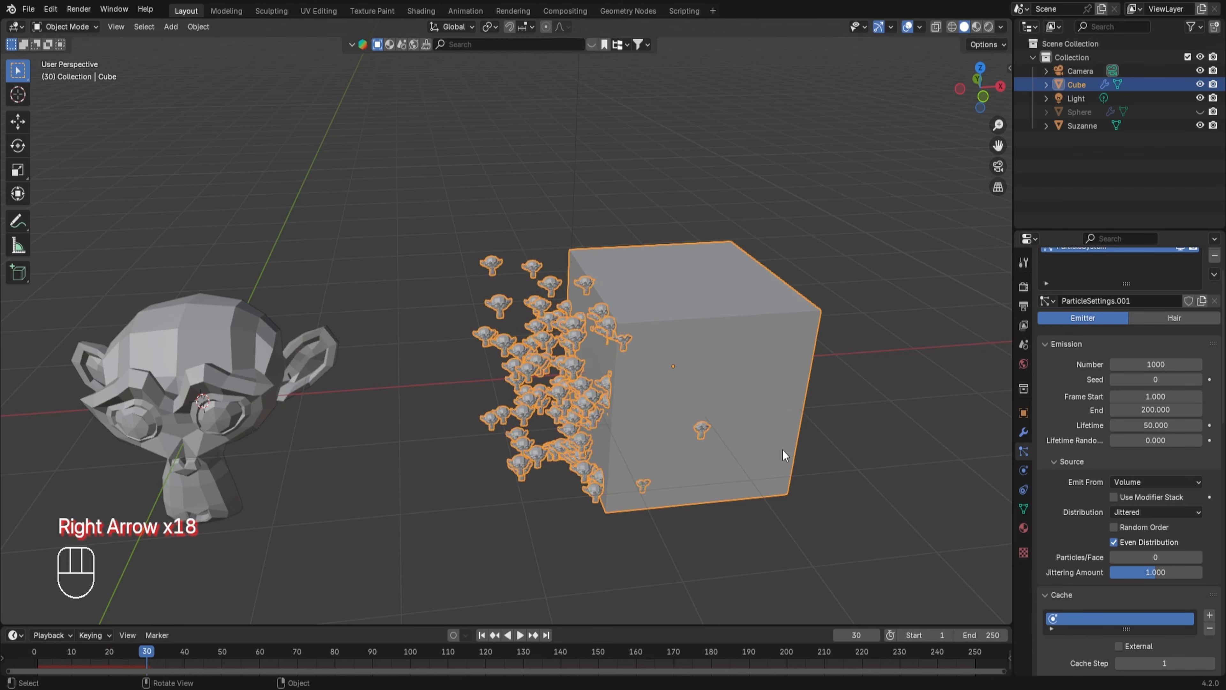
Step: Examine the order in which the cube's faces emit monkeys from several angles, stepping forward to about frame 208
{"action": "middle_click_drag", "start_coordinate": [622, 412], "coordinate": [731, 440]}
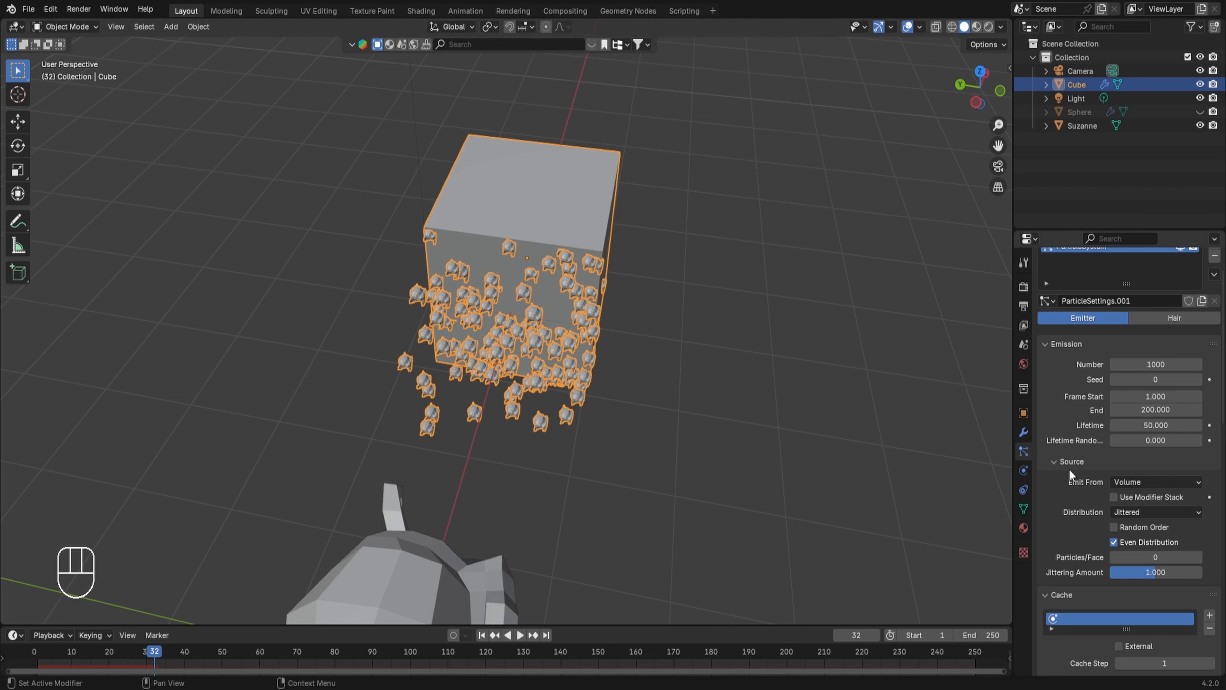
{"action": "key", "text": "Right"}
{"action": "key", "text": "Right"}
{"action": "key", "text": "Right"}
{"action": "key", "text": "Right"}
{"action": "key", "text": "Right"}
{"action": "key", "text": "Right"}
{"action": "key", "text": "Right"}
{"action": "key", "text": "Right"}
{"action": "key", "text": "Right"}
{"action": "key", "text": "Right"}
{"action": "key", "text": "Right"}
{"action": "key", "text": "Right"}
{"action": "key", "text": "Right"}
{"action": "key", "text": "Right"}
{"action": "key", "text": "Right"}
{"action": "key", "text": "Right"}
{"action": "key", "text": "Right"}
{"action": "key", "text": "Right"}
{"action": "key", "text": "Right"}
{"action": "key", "text": "Right"}
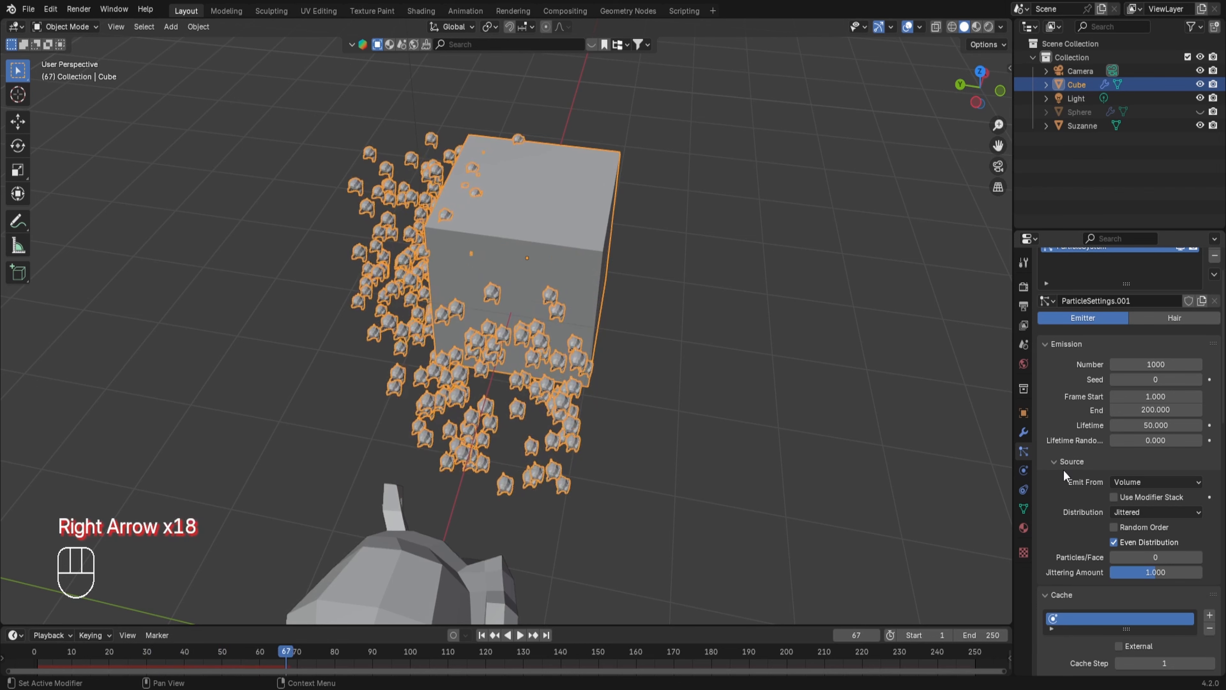
{"action": "key", "text": "Right"}
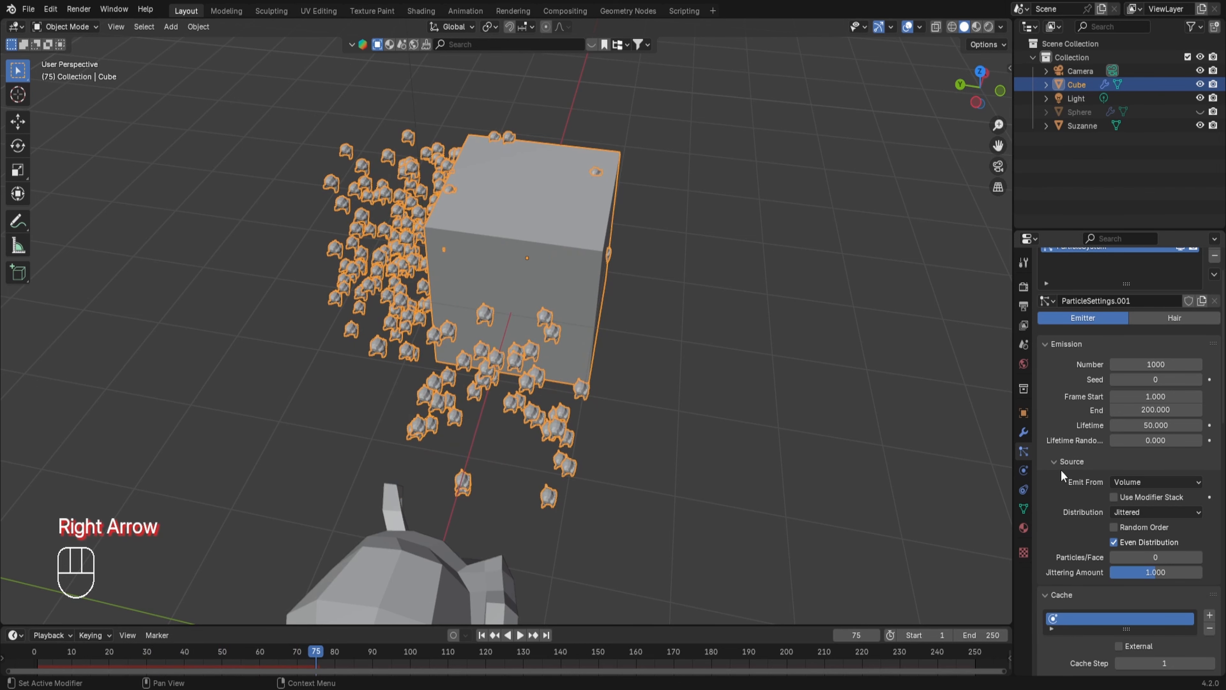
{"action": "key", "text": "Right"}
{"action": "key", "text": "Right"}
{"action": "key", "text": "Right"}
{"action": "key", "text": "Right"}
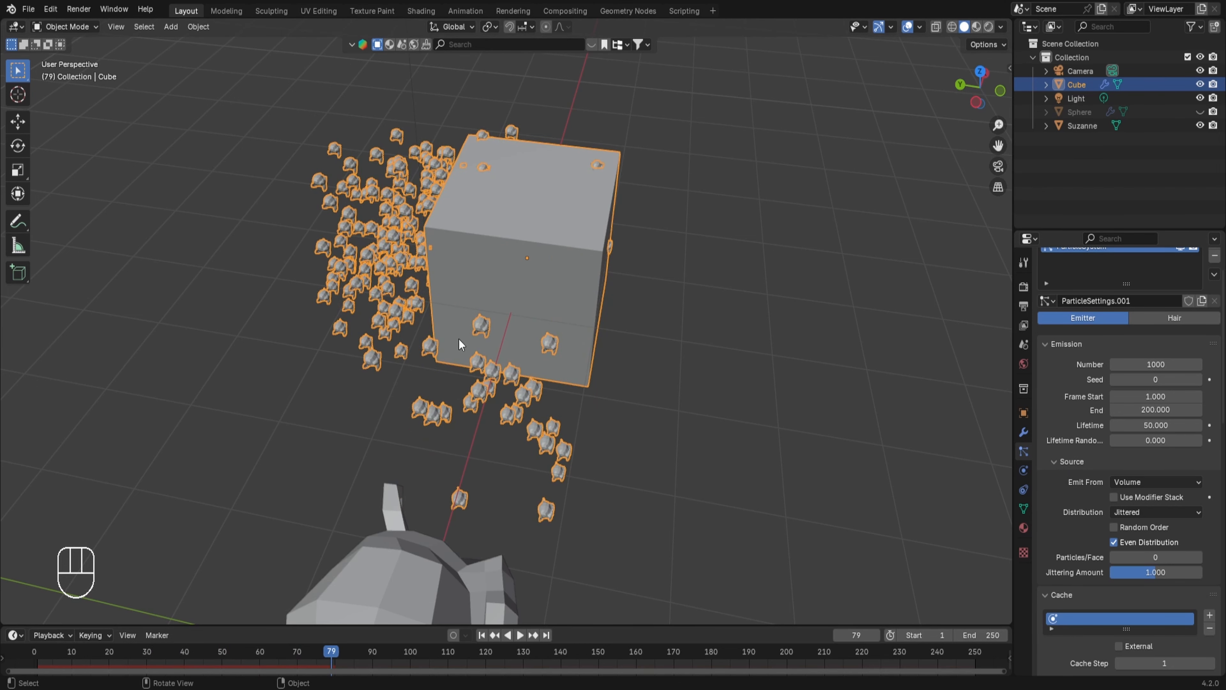
{"action": "middle_click_drag", "start_coordinate": [459, 339], "coordinate": [462, 371]}
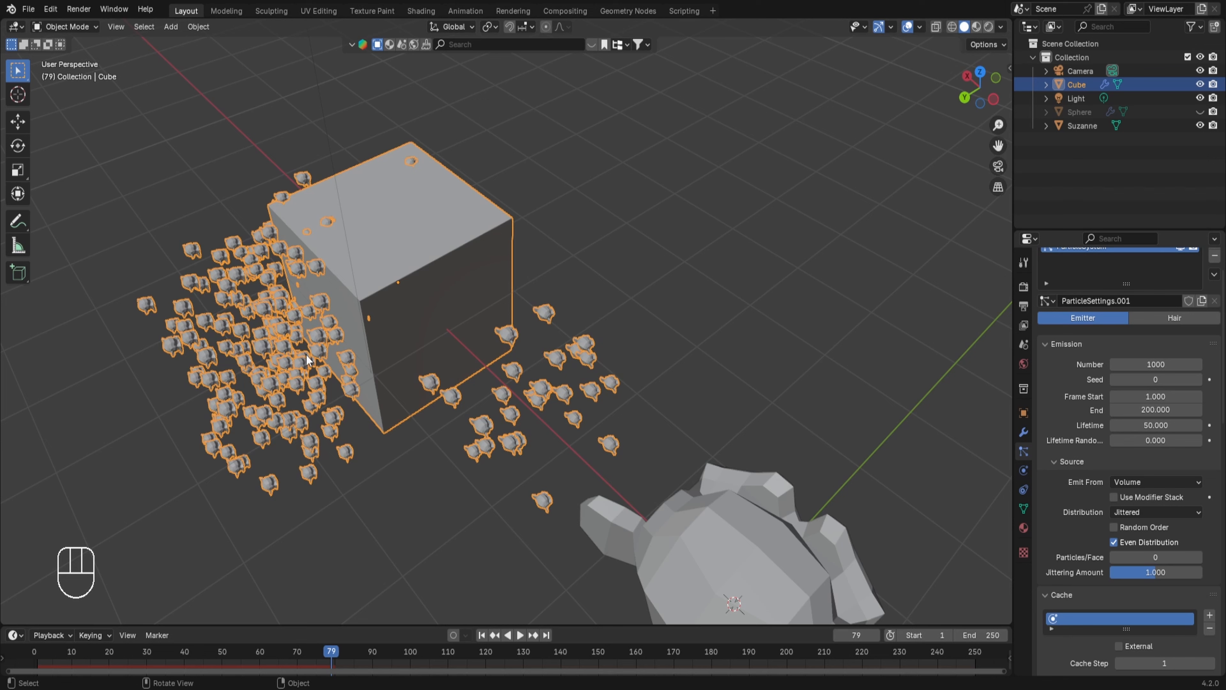
{"action": "key", "text": "Right"}
{"action": "key", "text": "Right"}
{"action": "key", "text": "Right"}
{"action": "key", "text": "Right"}
{"action": "key", "text": "Right"}
{"action": "key", "text": "Right"}
{"action": "key", "text": "Right"}
{"action": "key", "text": "Right"}
{"action": "key", "text": "Right"}
{"action": "key", "text": "Right"}
{"action": "key", "text": "Right"}
{"action": "key", "text": "Right"}
{"action": "key", "text": "Right"}
{"action": "key", "text": "Right"}
{"action": "key", "text": "Right"}
{"action": "key", "text": "Right"}
{"action": "key", "text": "Right"}
{"action": "key", "text": "Right"}
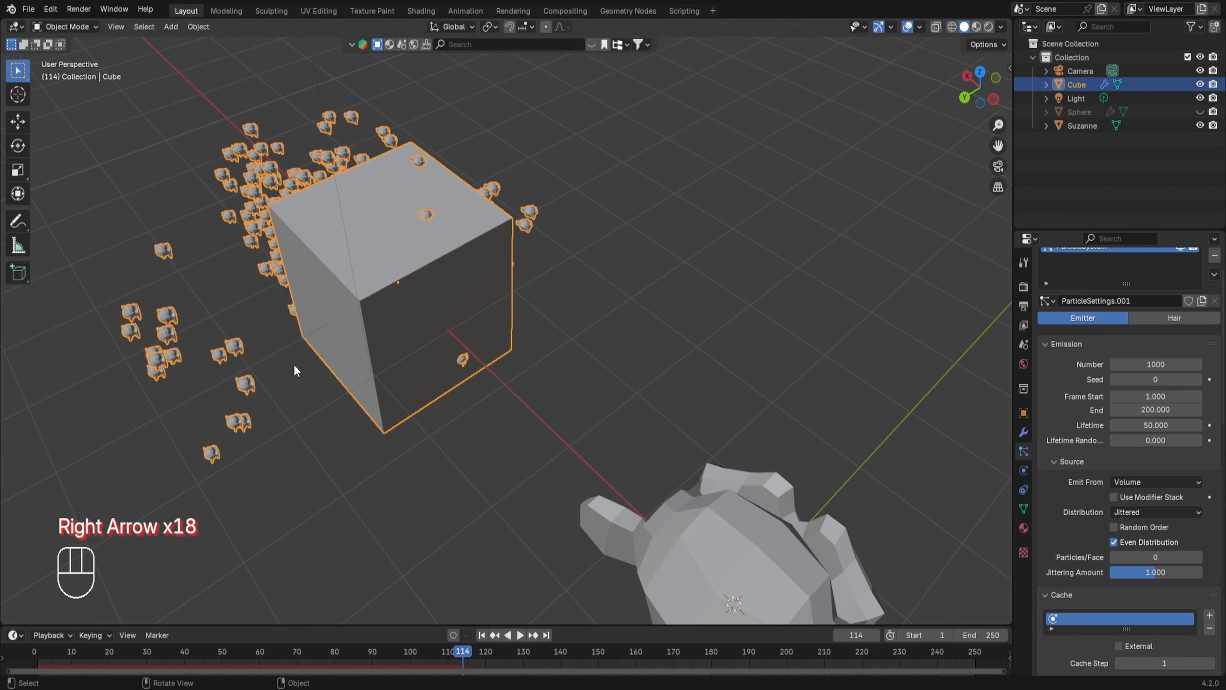
{"action": "key", "text": "Right"}
{"action": "key", "text": "Right"}
{"action": "middle_click_drag", "start_coordinate": [277, 335], "coordinate": [453, 365]}
{"action": "key", "text": "Right"}
{"action": "key", "text": "Right"}
{"action": "key", "text": "Right"}
{"action": "key", "text": "Right"}
{"action": "key", "text": "Right"}
{"action": "key", "text": "Right"}
{"action": "key", "text": "Right"}
{"action": "key", "text": "Right"}
{"action": "key", "text": "Right"}
{"action": "key", "text": "Right"}
{"action": "key", "text": "Right"}
{"action": "key", "text": "Right"}
{"action": "key", "text": "Right"}
{"action": "key", "text": "Right"}
{"action": "key", "text": "Right"}
{"action": "key", "text": "Right"}
{"action": "key", "text": "Right"}
{"action": "key", "text": "Right"}
{"action": "key", "text": "Right"}
{"action": "key", "text": "Right"}
{"action": "key", "text": "Right"}
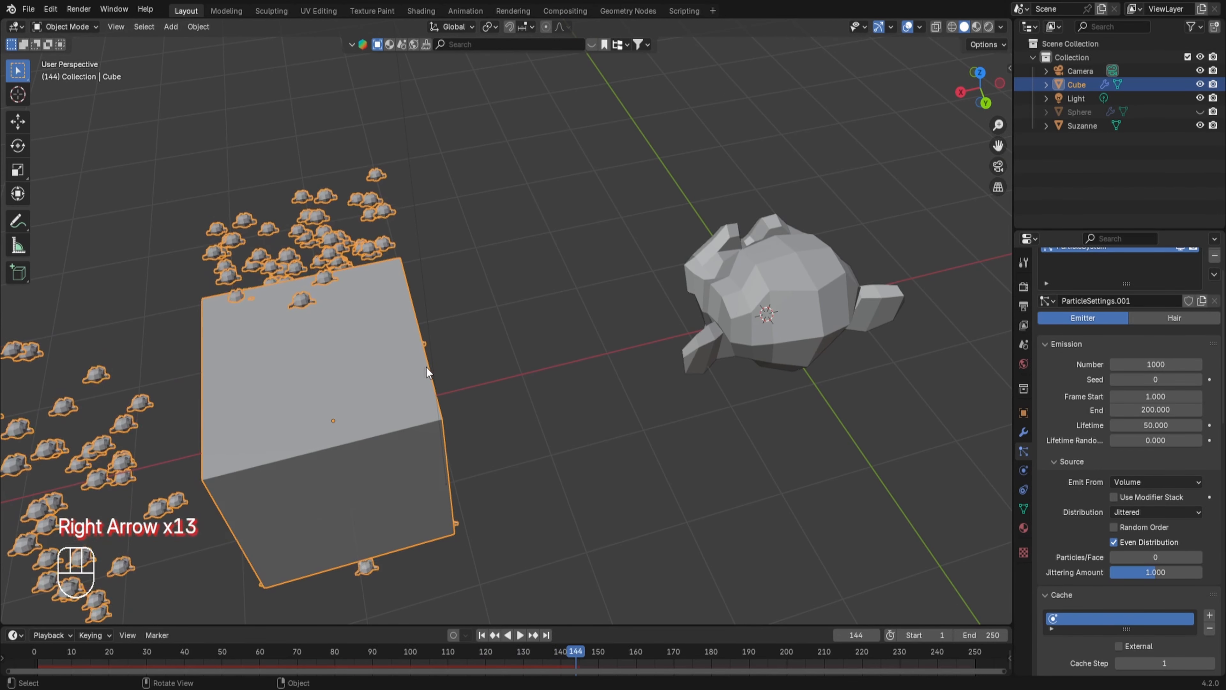
{"action": "key", "text": "Right"}
{"action": "key", "text": "Right"}
{"action": "key", "text": "Right"}
{"action": "key", "text": "Right"}
{"action": "key", "text": "Right"}
{"action": "key", "text": "Right"}
{"action": "key", "text": "Right"}
{"action": "key", "text": "Right"}
{"action": "key", "text": "Right"}
{"action": "key", "text": "Right"}
{"action": "key", "text": "Right"}
{"action": "key", "text": "Right"}
{"action": "key", "text": "Right"}
{"action": "key", "text": "Right"}
{"action": "key", "text": "Right"}
{"action": "key", "text": "Right"}
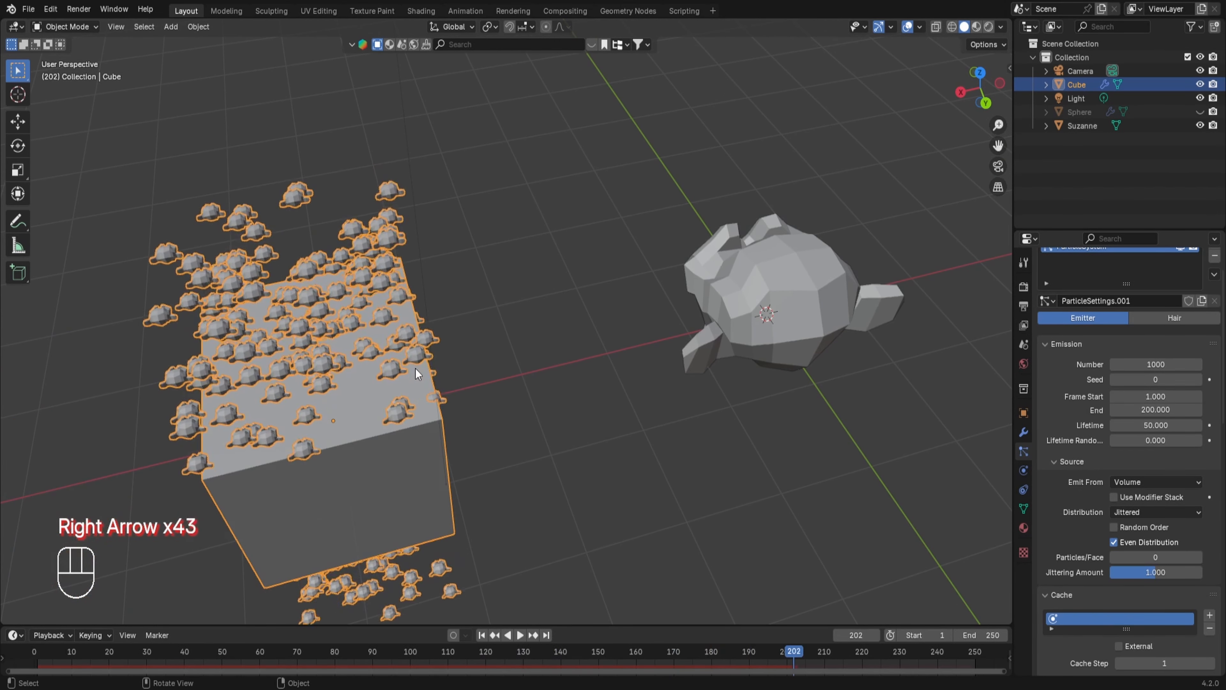
{"action": "scroll", "coordinate": [367, 387], "scroll_direction": "down", "scroll_amount": 1}
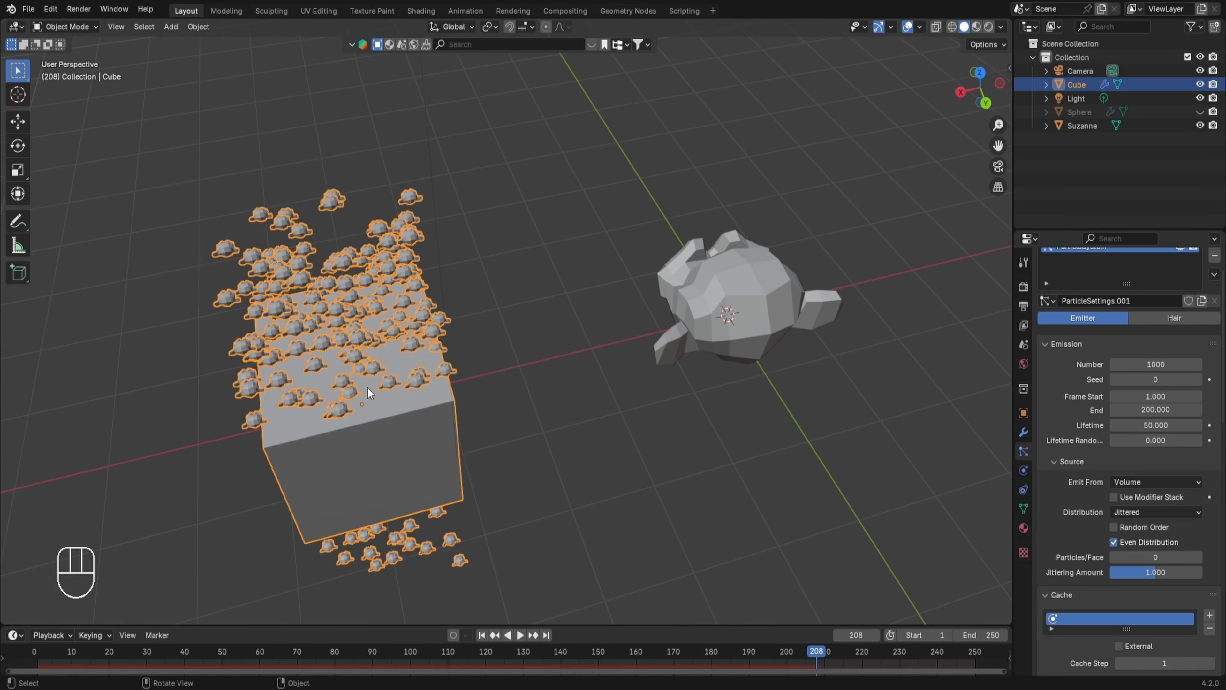
Step: Re-enable Random Order for the cube's particles and replay the animation from frame 1 to about frame 81
{"action": "left_click", "coordinate": [1139, 527]}
{"action": "left_click", "coordinate": [38, 652]}
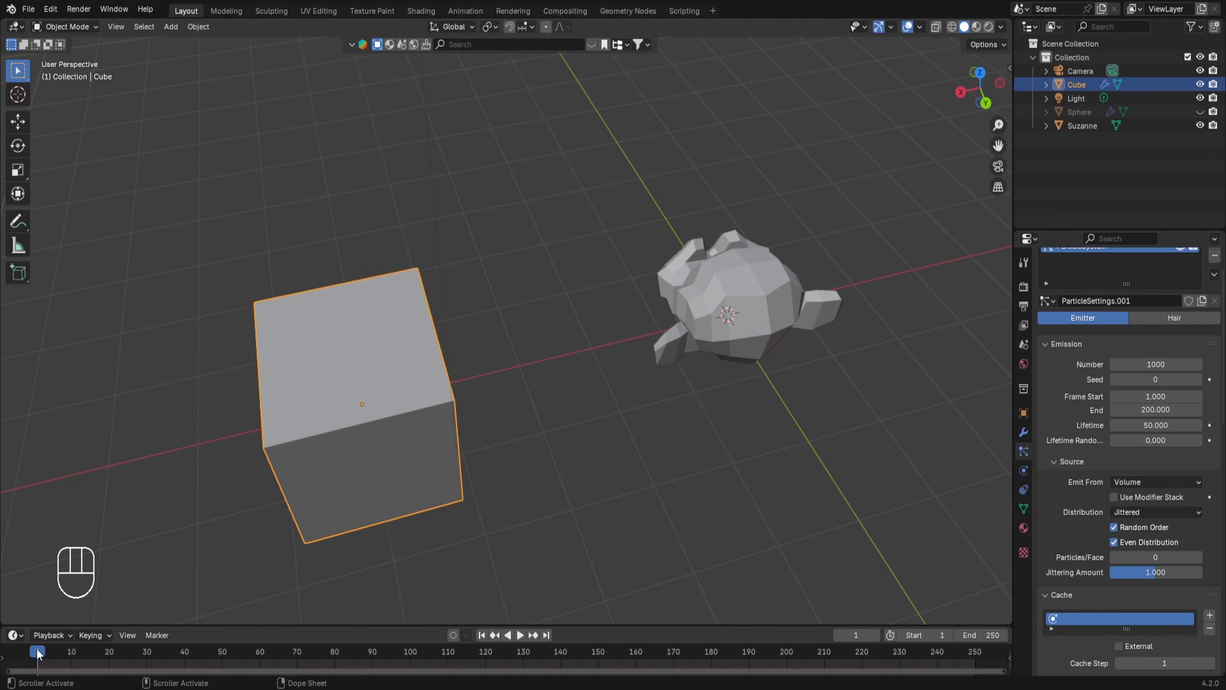
{"action": "key", "text": "space"}
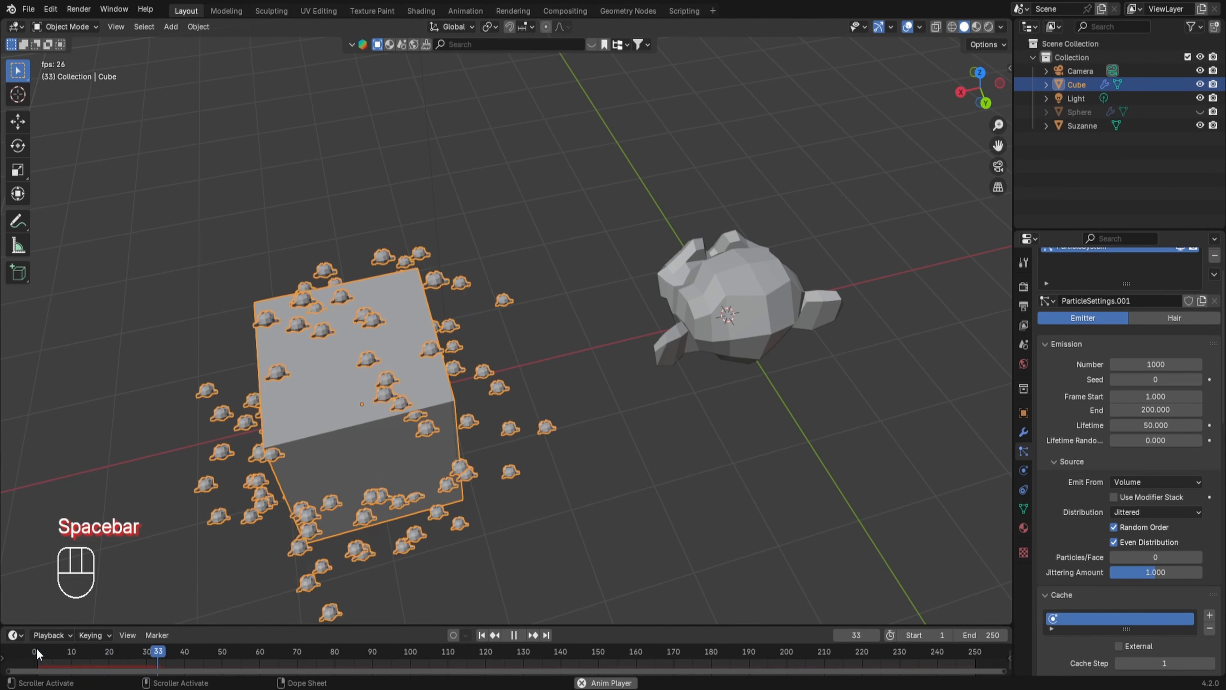
{"action": "key", "text": "space"}
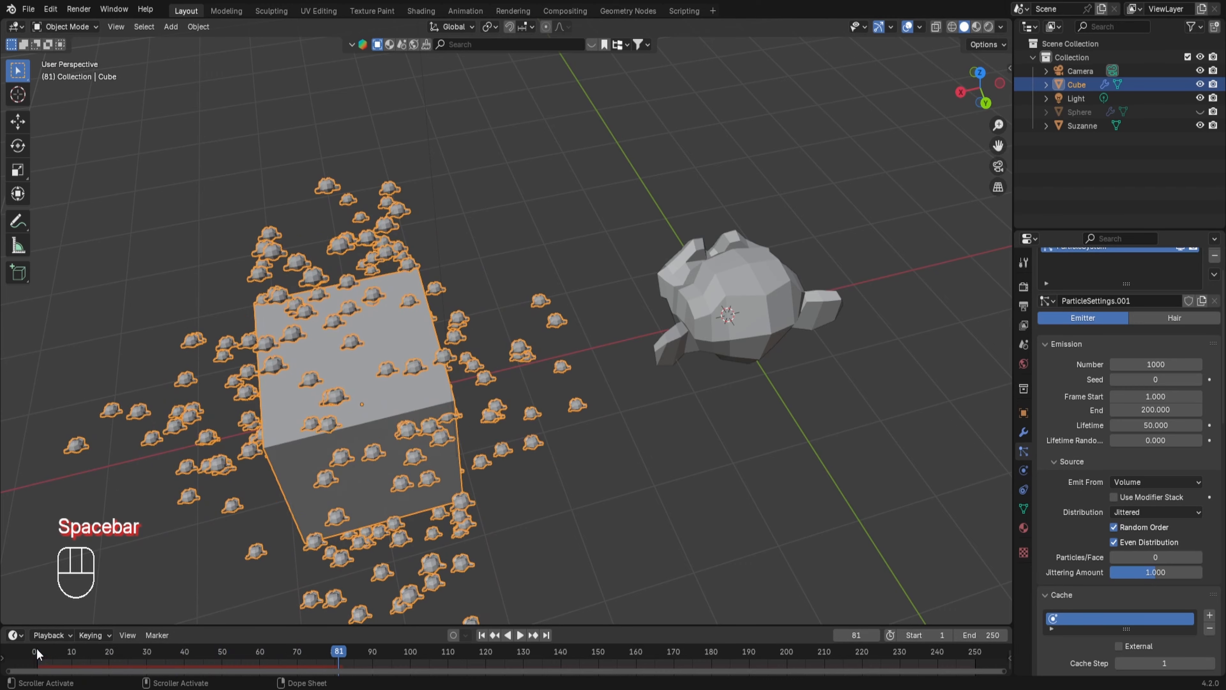
{"action": "middle_click_drag", "start_coordinate": [425, 462], "coordinate": [688, 405]}
Step: Expand the Field Weights settings of the cube's particle system and review the influence of gravity and the other forces
{"action": "scroll", "coordinate": [1078, 437], "scroll_direction": "down", "scroll_amount": 10}
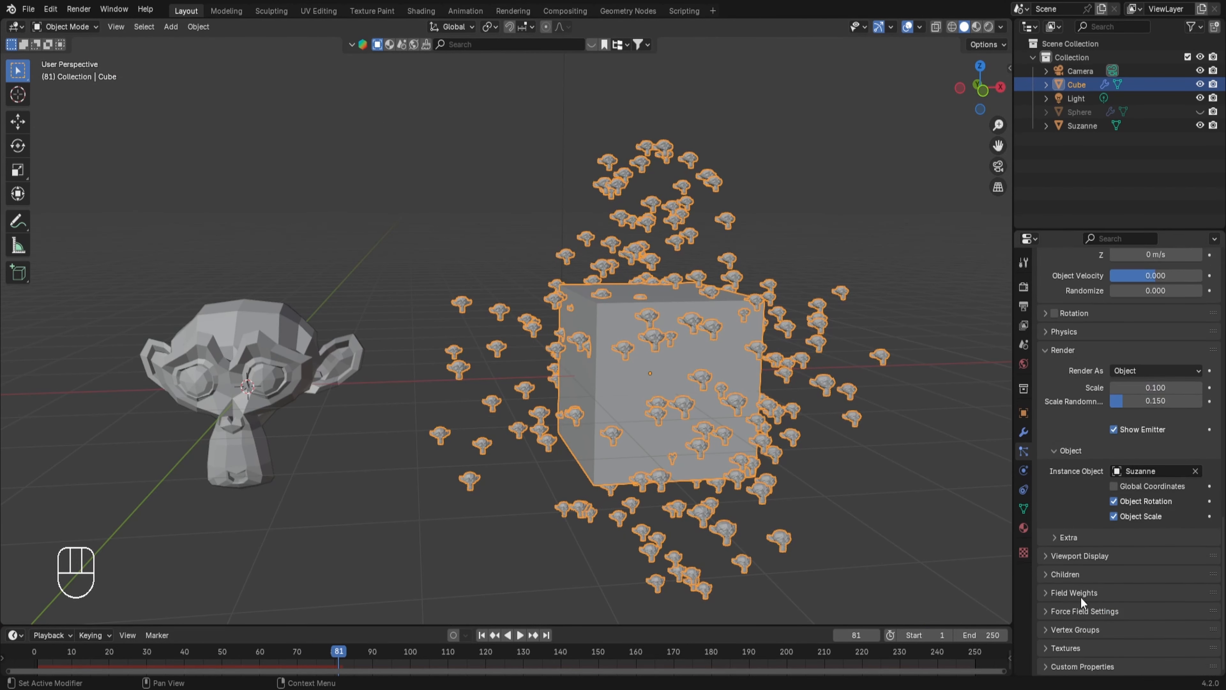
{"action": "left_click", "coordinate": [1071, 595]}
{"action": "middle_click_drag", "start_coordinate": [1070, 594], "coordinate": [1099, 356]}
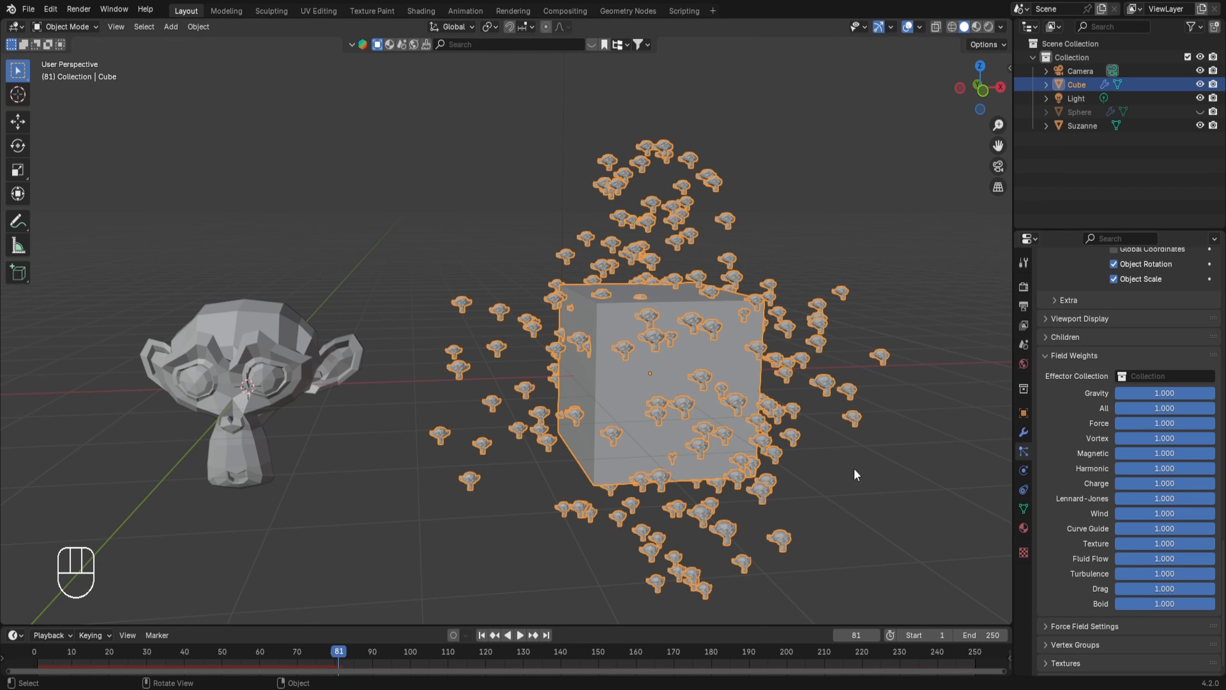
{"action": "middle_click_drag", "start_coordinate": [855, 470], "coordinate": [843, 453]}
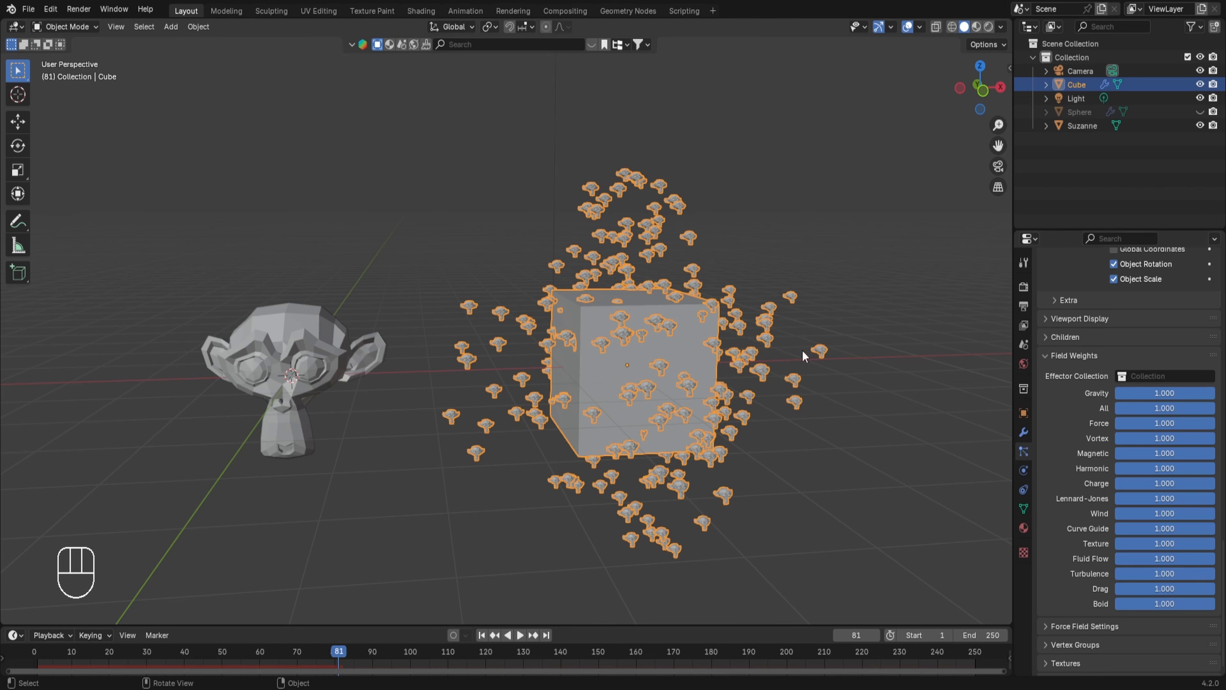
{"action": "scroll", "coordinate": [669, 341], "scroll_direction": "down", "scroll_amount": 1}
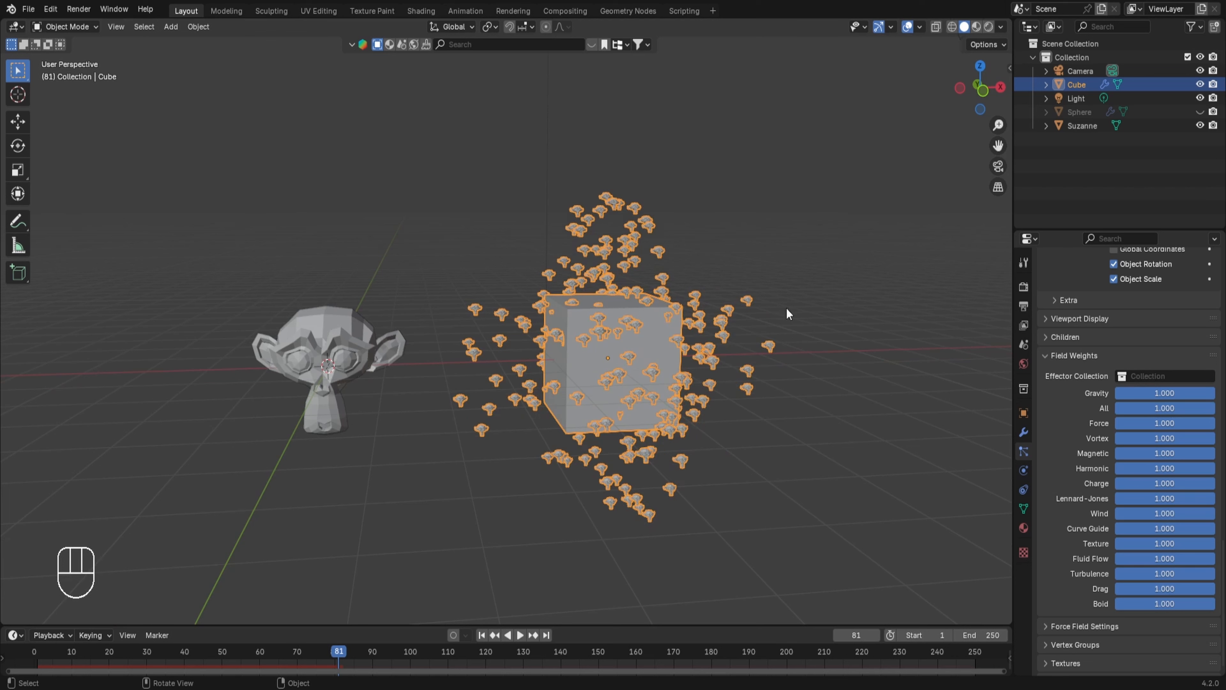
Step: Enable Gravity for the scene and replay the cube's particle animation from frame 1 to about frame 99
{"action": "left_click", "coordinate": [1024, 344]}
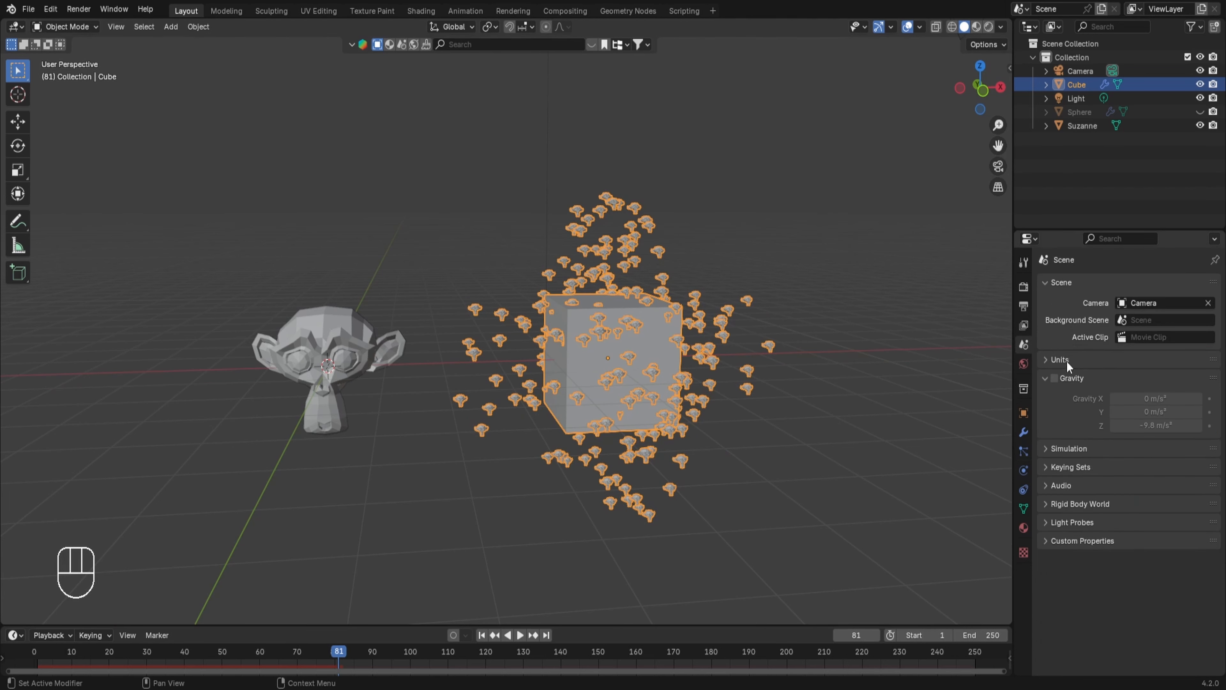
{"action": "left_click", "coordinate": [1055, 378]}
{"action": "left_click", "coordinate": [1024, 452]}
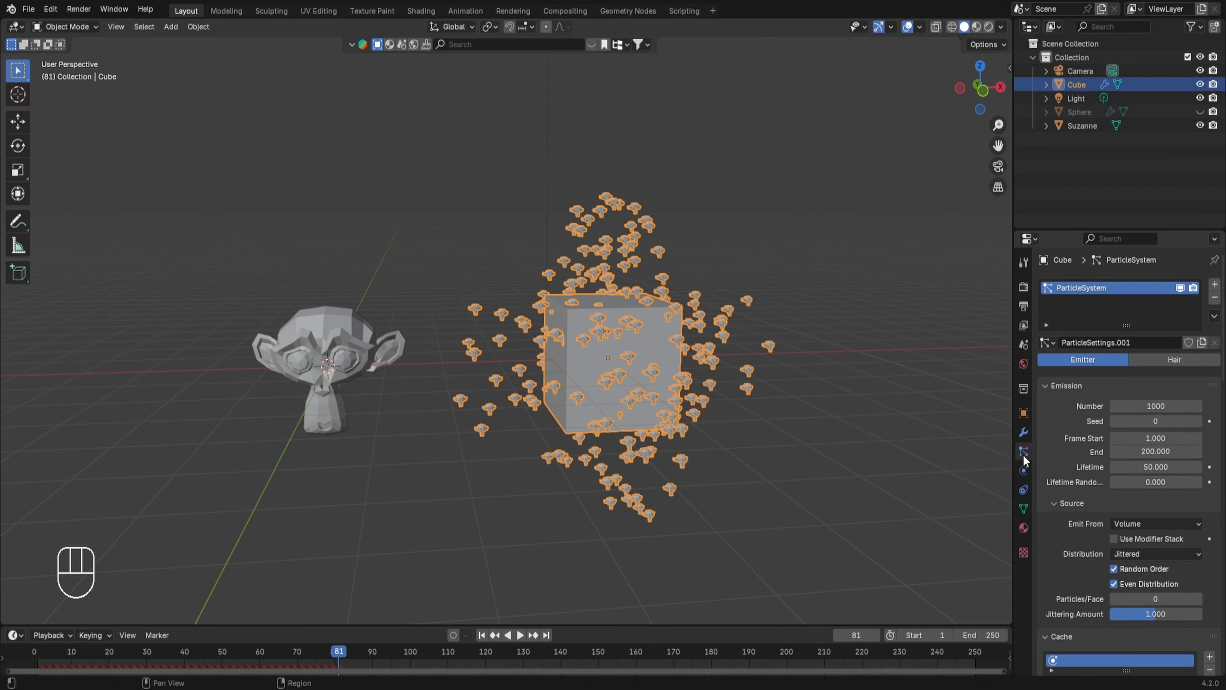
{"action": "scroll", "coordinate": [1126, 435], "scroll_direction": "down", "scroll_amount": 15}
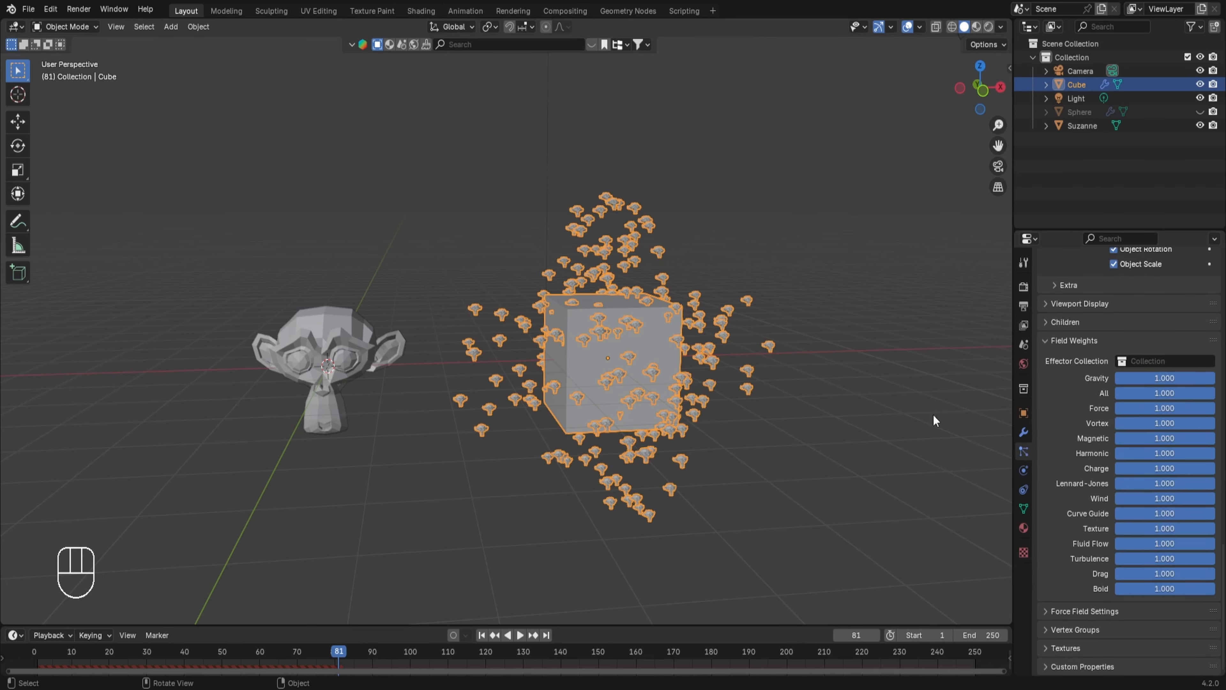
{"action": "left_click", "coordinate": [43, 645]}
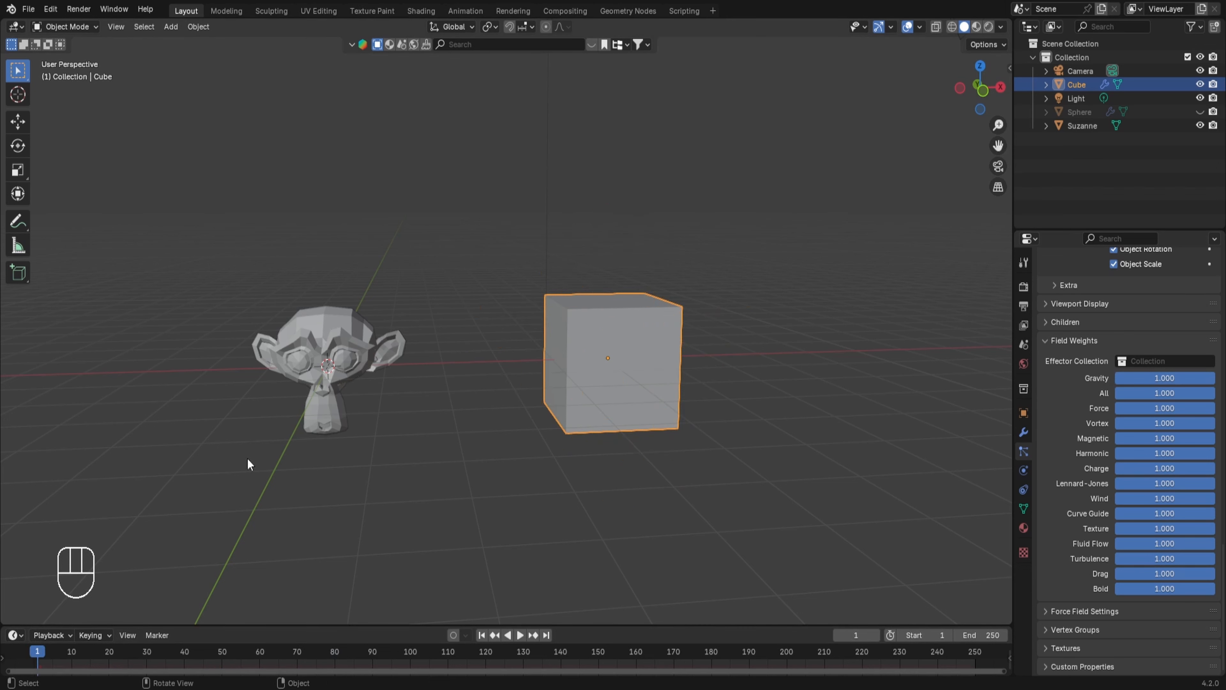
{"action": "key", "text": "space"}
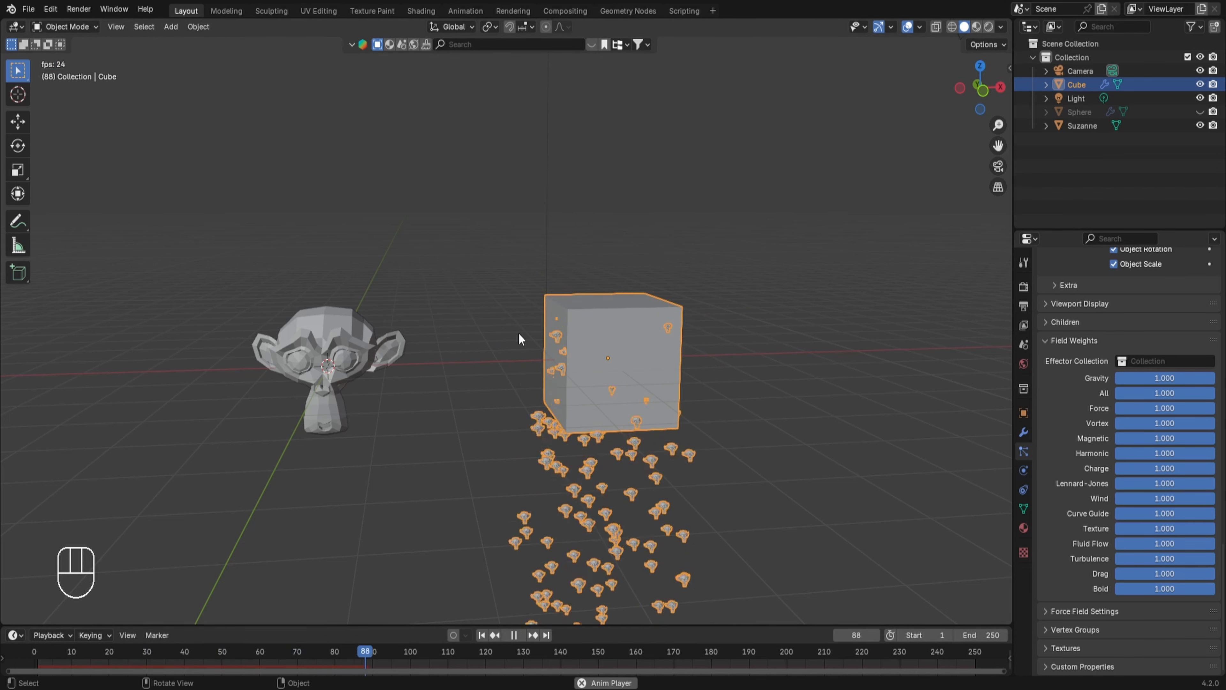
{"action": "key", "text": "space"}
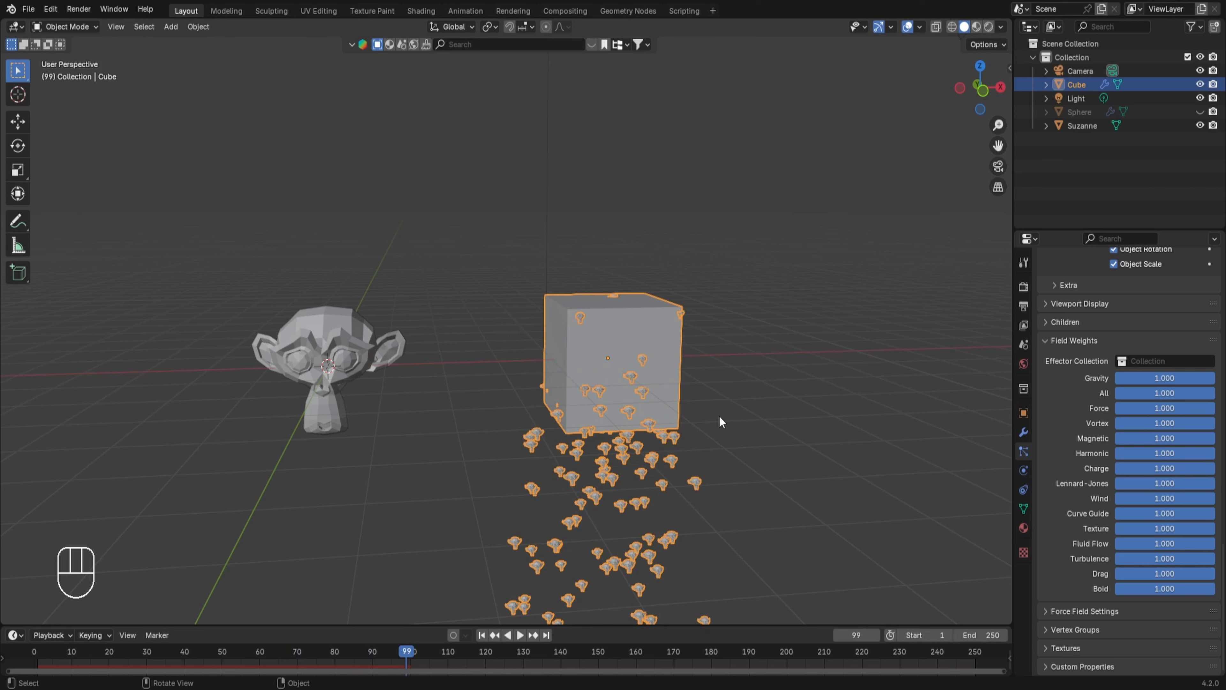
Step: Delete the particle-emitting cube and the Suzanne monkey from the scene
{"action": "scroll", "coordinate": [1100, 366], "scroll_direction": "up", "scroll_amount": 20}
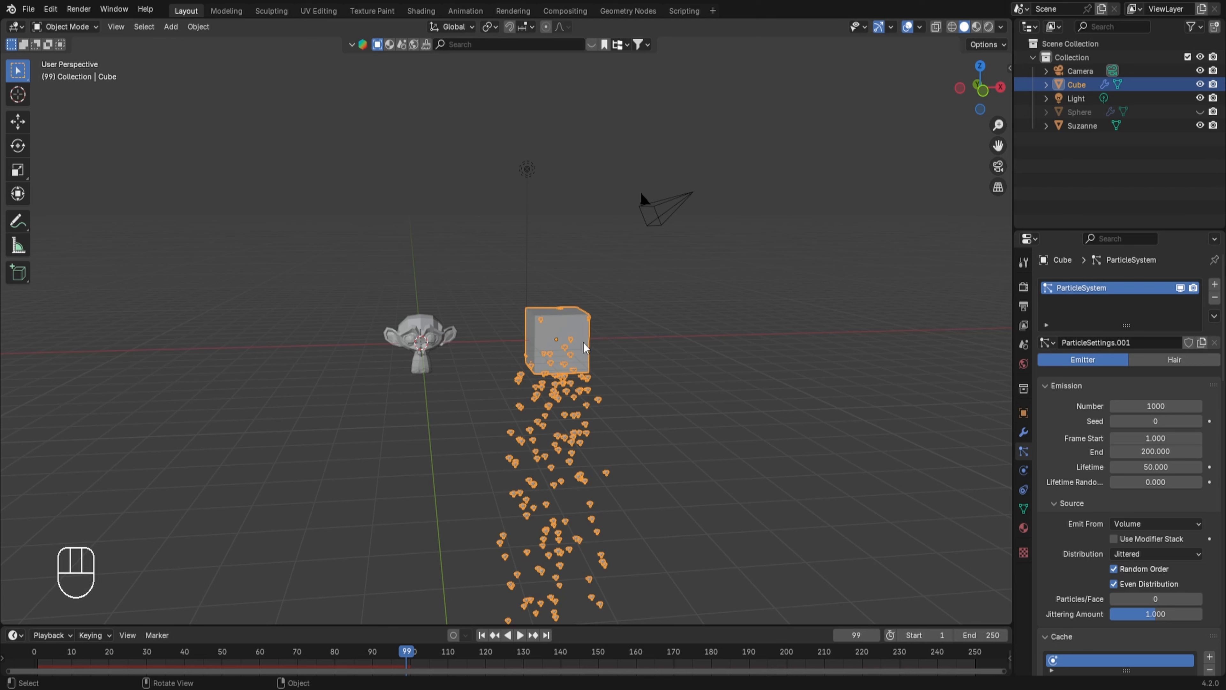
{"action": "key", "text": "x"}
{"action": "left_click", "coordinate": [585, 347]}
{"action": "left_click", "coordinate": [414, 338]}
{"action": "key", "text": "x"}
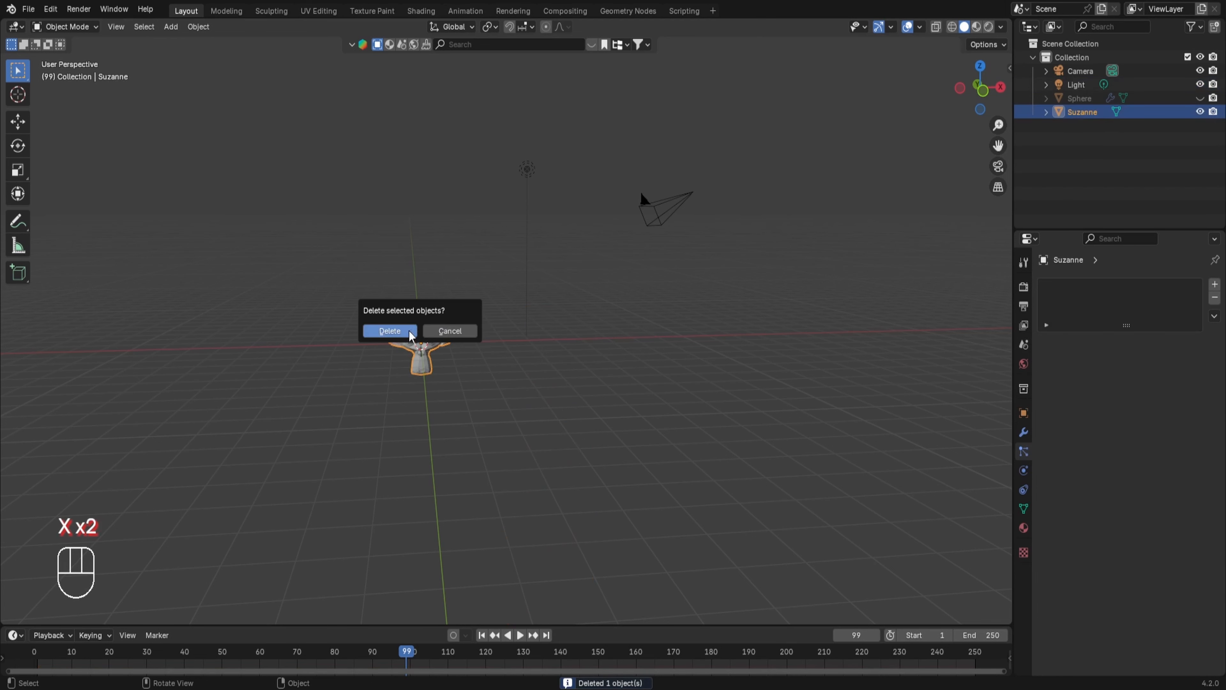
{"action": "left_click", "coordinate": [409, 336]}
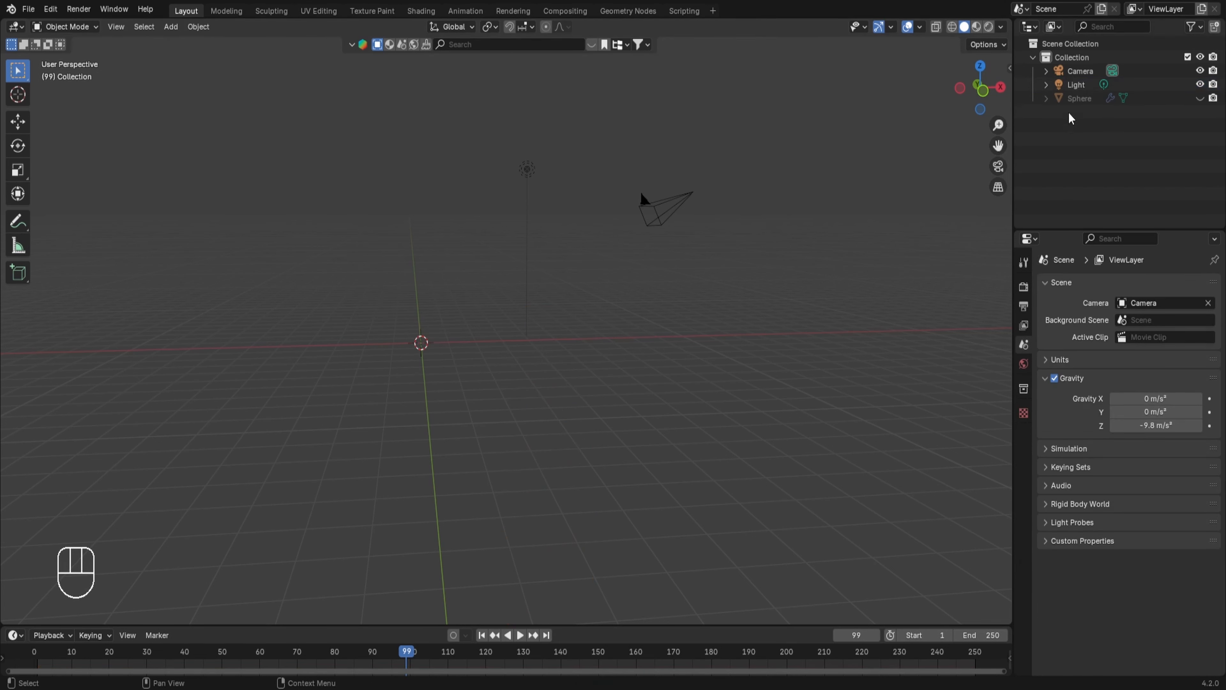
Step: Unhide the sphere emitter and delete it from the scene
{"action": "left_click", "coordinate": [1200, 98]}
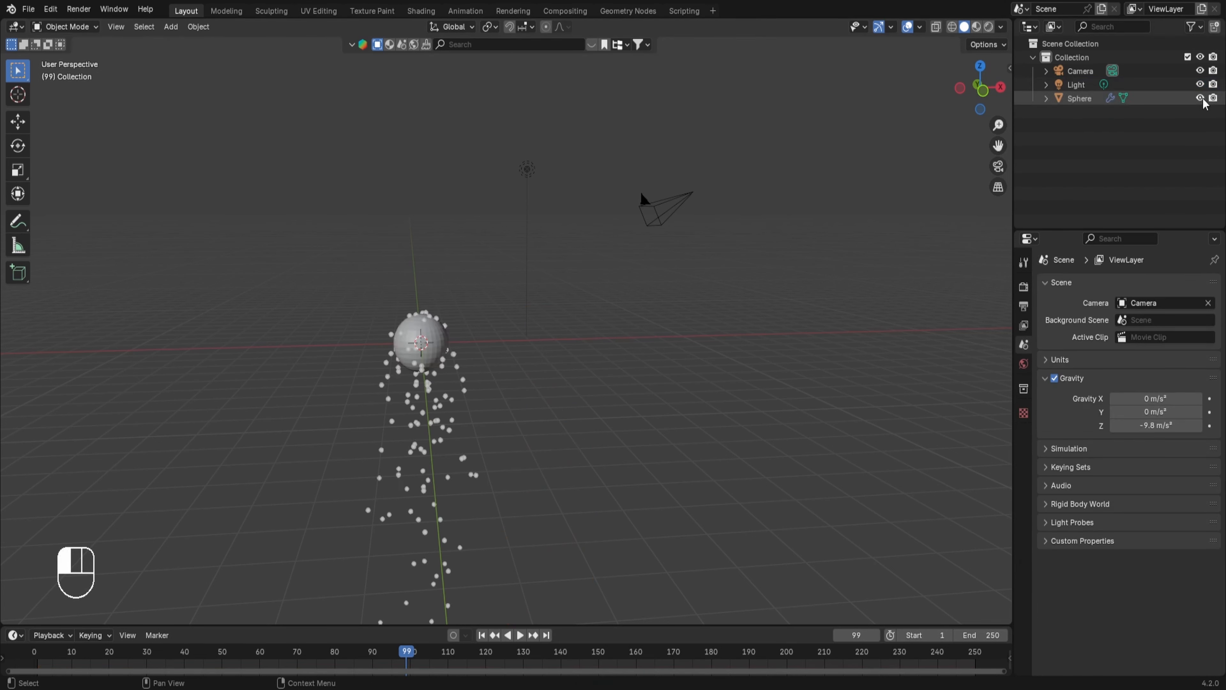
{"action": "left_click", "coordinate": [433, 337]}
{"action": "key", "text": "x"}
{"action": "left_click", "coordinate": [412, 333]}
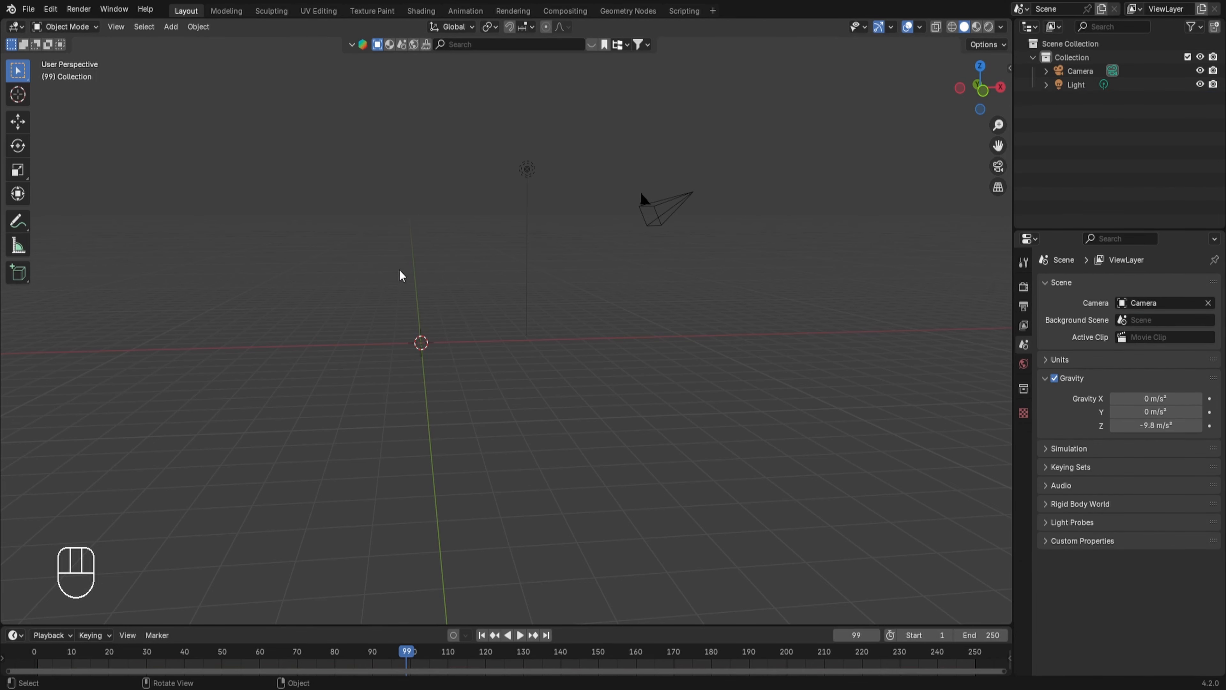
Step: Add a plane at the world origin and scale its mesh by 5 in Edit Mode
{"action": "key", "text": "shift+a"}
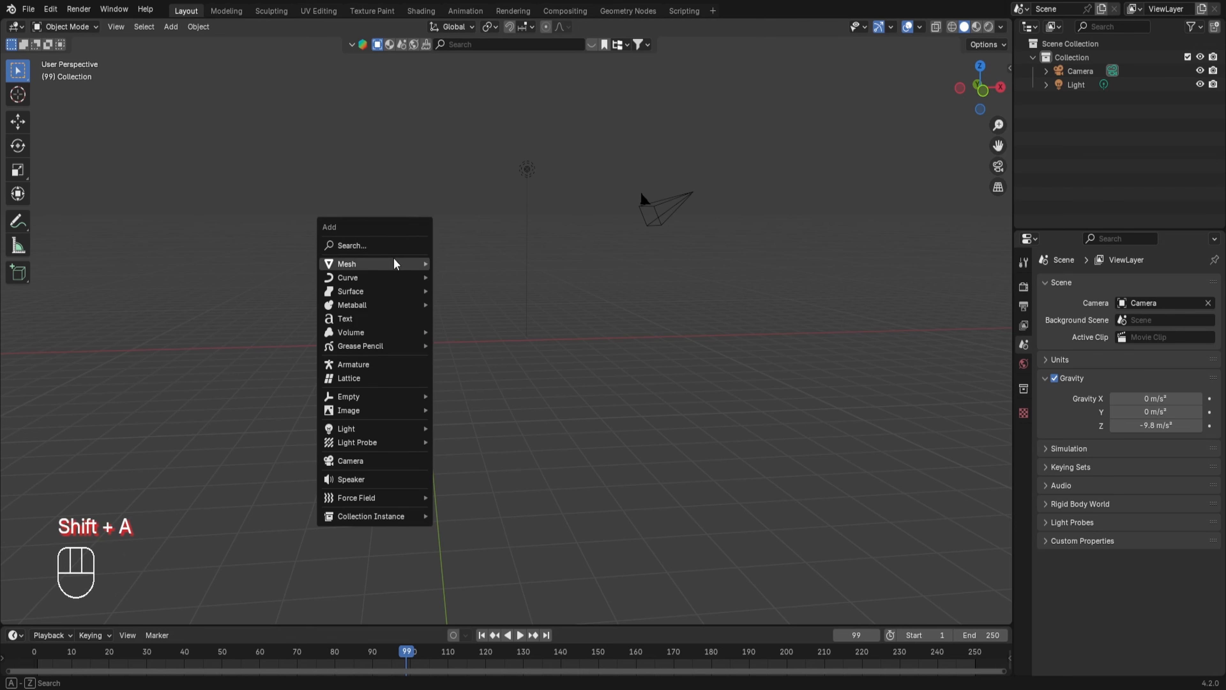
{"action": "left_click", "coordinate": [440, 263]}
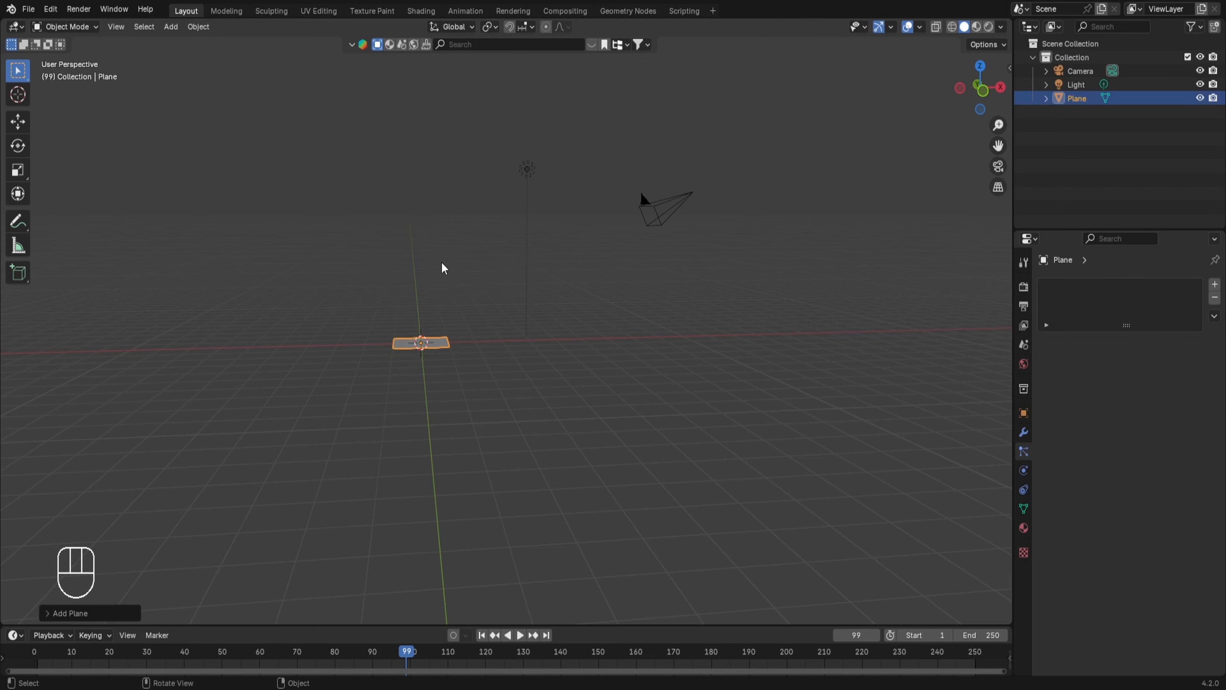
{"action": "key", "text": "Tab"}
{"action": "middle_click_drag", "start_coordinate": [441, 263], "coordinate": [488, 294]}
{"action": "key", "text": "s"}
{"action": "key", "text": "KP_5"}
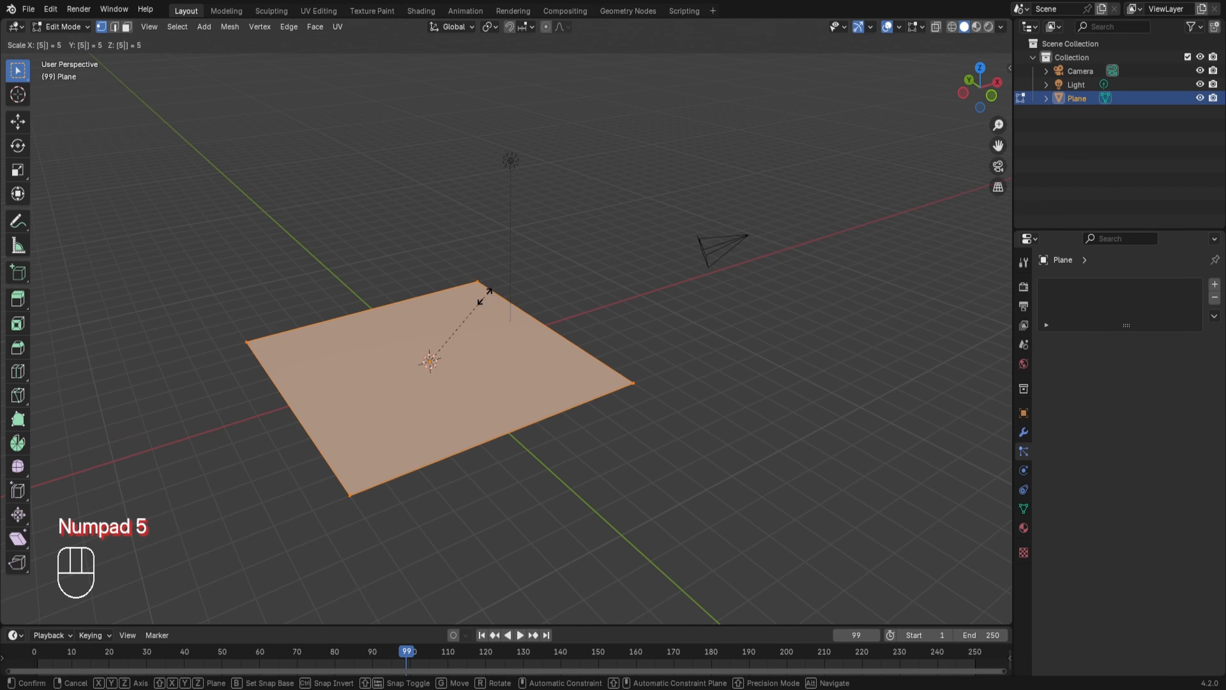
{"action": "key", "text": "KP_Enter"}
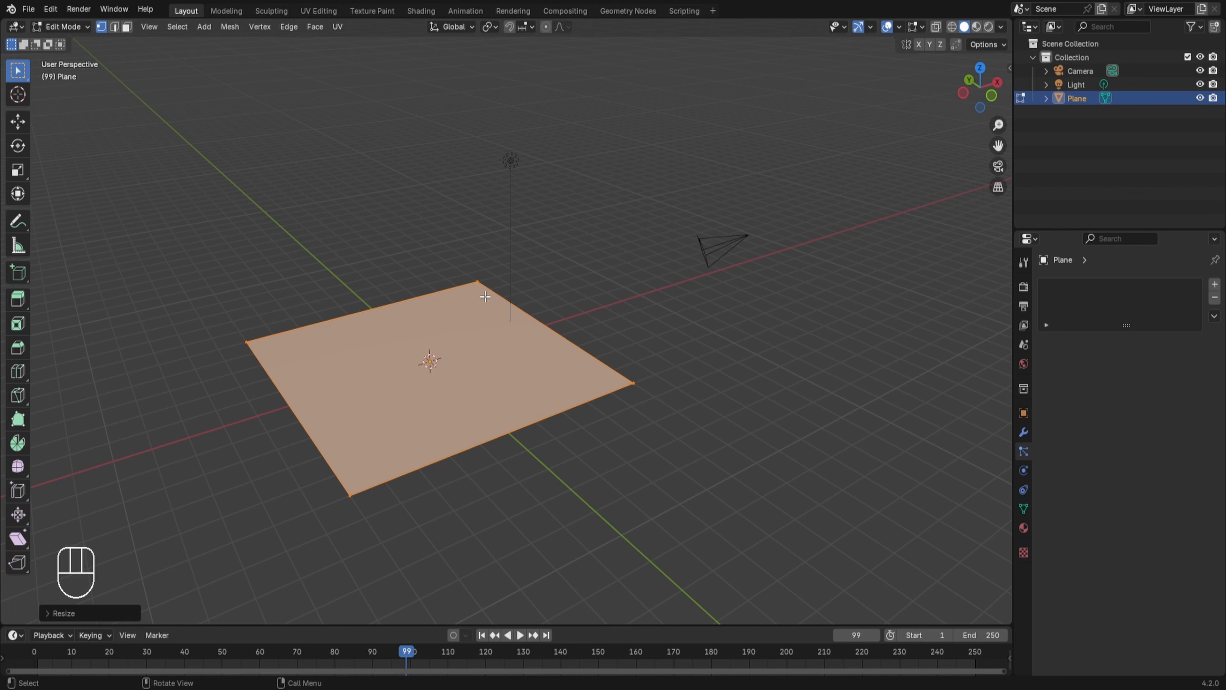
Step: Move the plane object up along the Z axis by about 6.75 m
{"action": "key", "text": "Tab"}
{"action": "key", "text": "g"}
{"action": "key", "text": "z"}
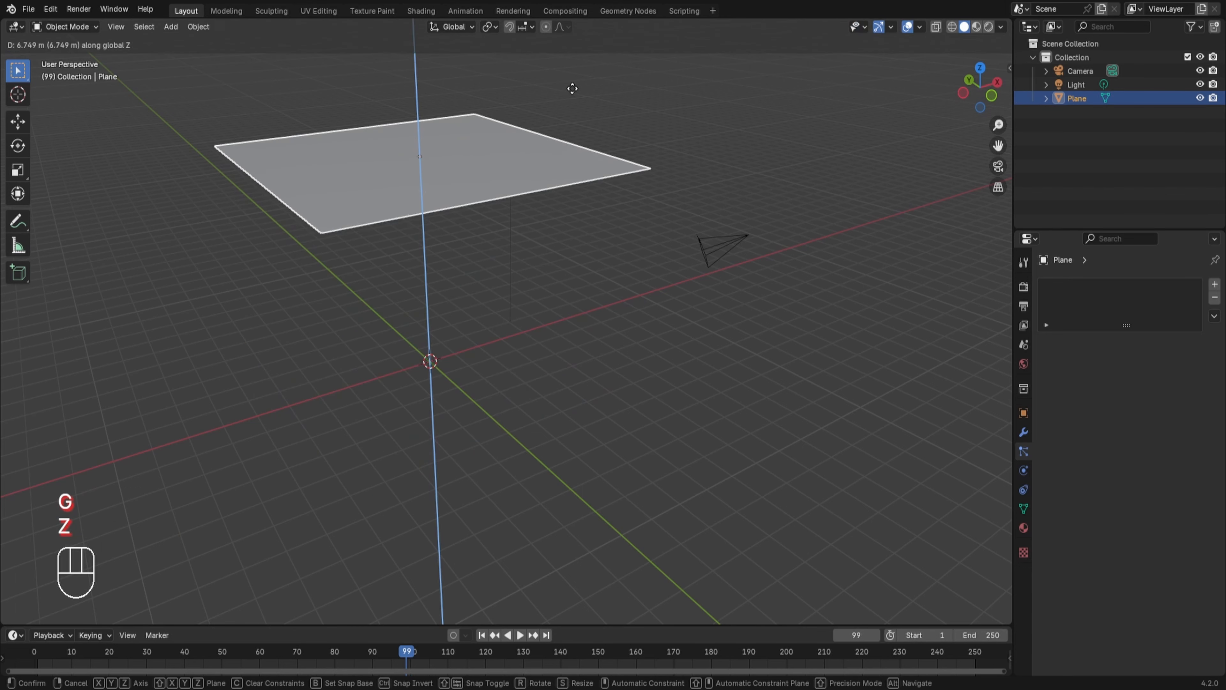
{"action": "left_click", "coordinate": [572, 87]}
{"action": "middle_click_drag", "start_coordinate": [490, 164], "coordinate": [450, 132]}
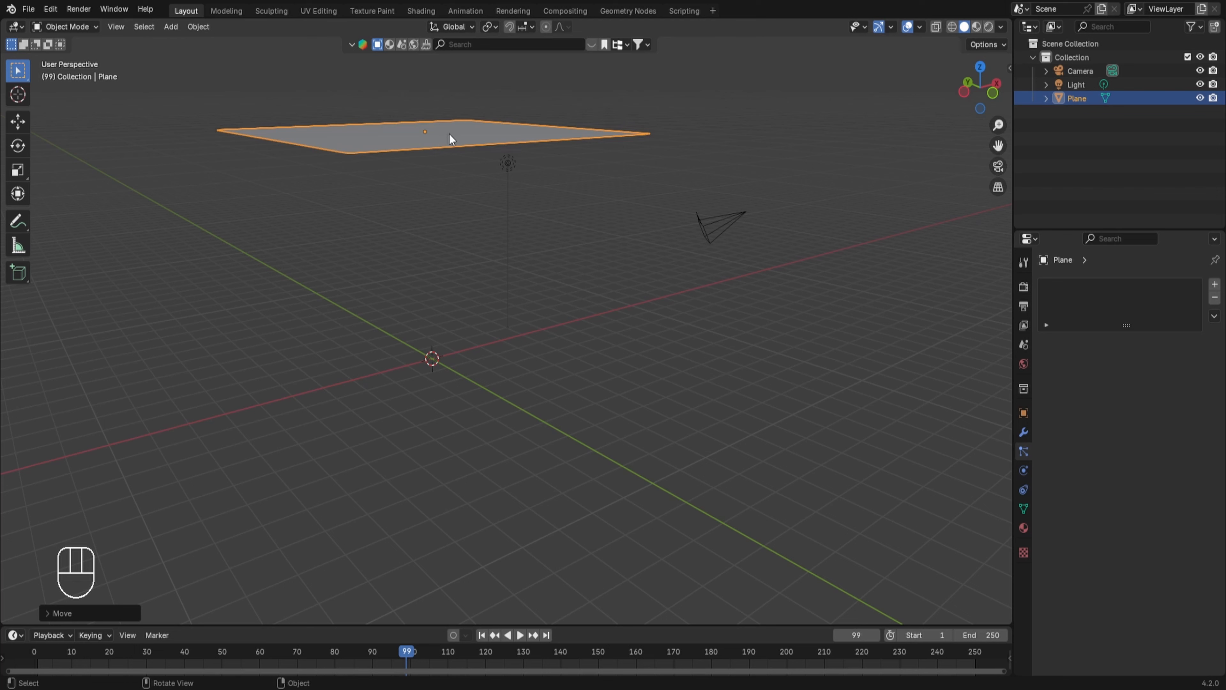
Step: Add a monkey mesh and move it far out along the positive X axis, clear of the plane
{"action": "key", "text": "shift+a"}
{"action": "mouse_move", "coordinate": [448, 134]}
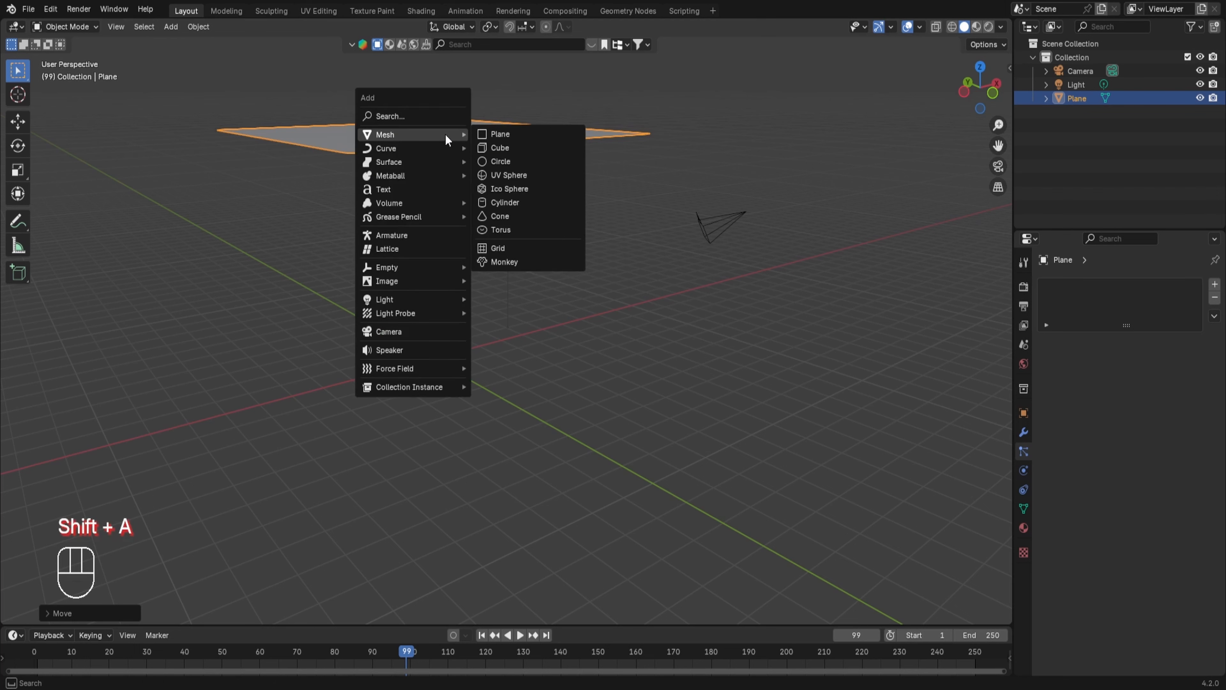
{"action": "left_click", "coordinate": [498, 262]}
{"action": "key", "text": "g"}
{"action": "key", "text": "x"}
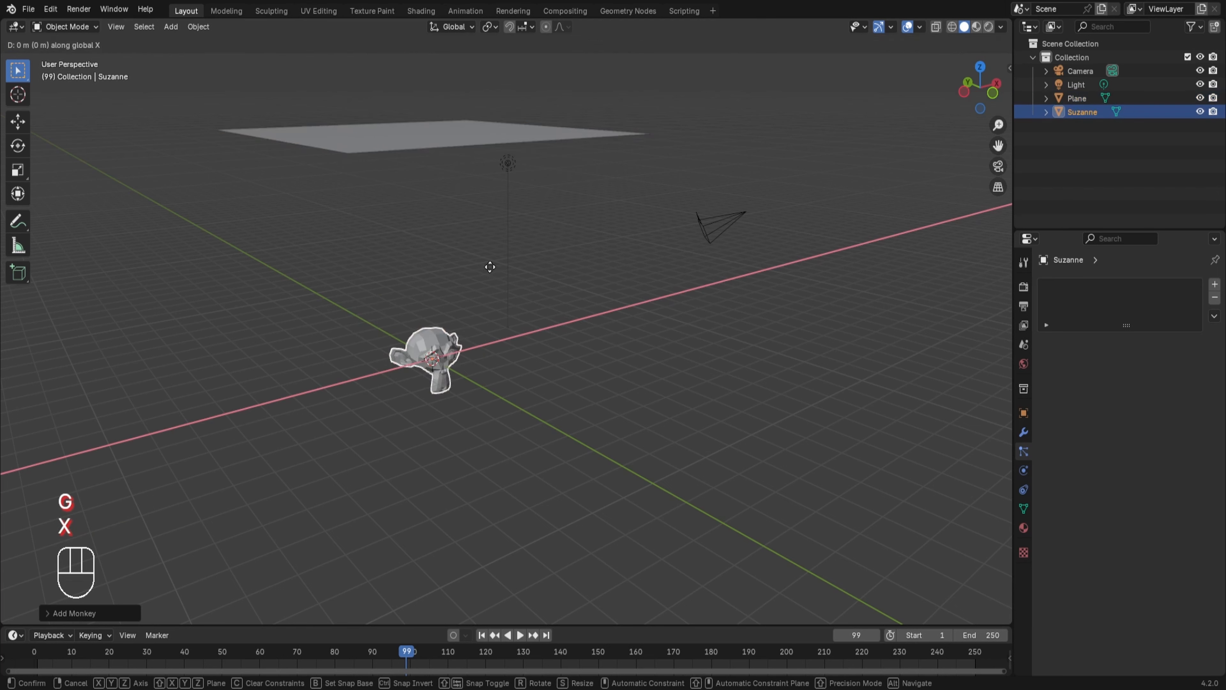
{"action": "left_click", "coordinate": [913, 76]}
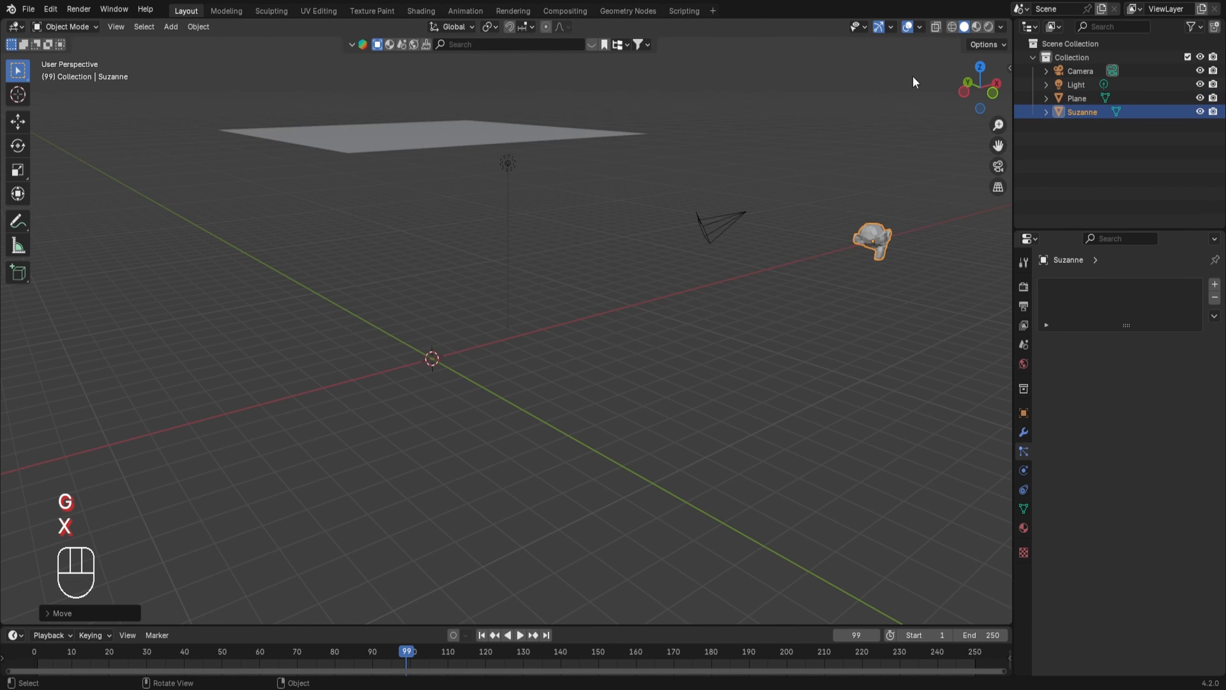
Step: Add an emitter particle system to the plane and play the animation to about frame 140
{"action": "left_click", "coordinate": [467, 143]}
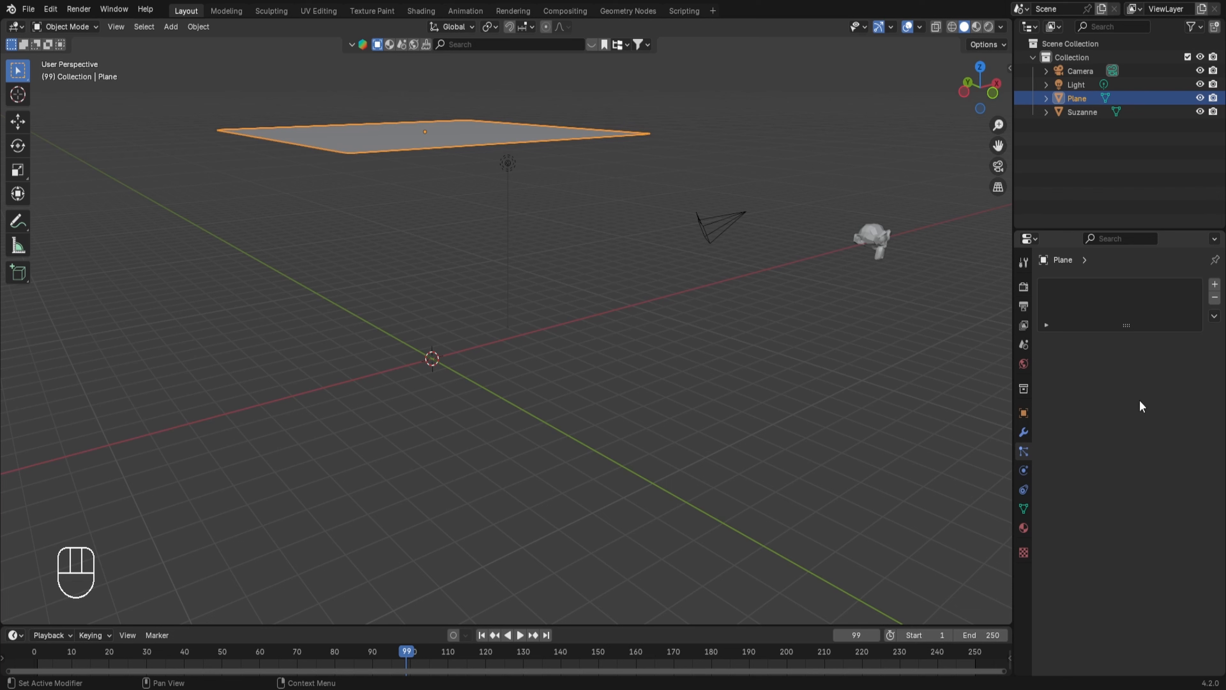
{"action": "left_click", "coordinate": [1215, 284]}
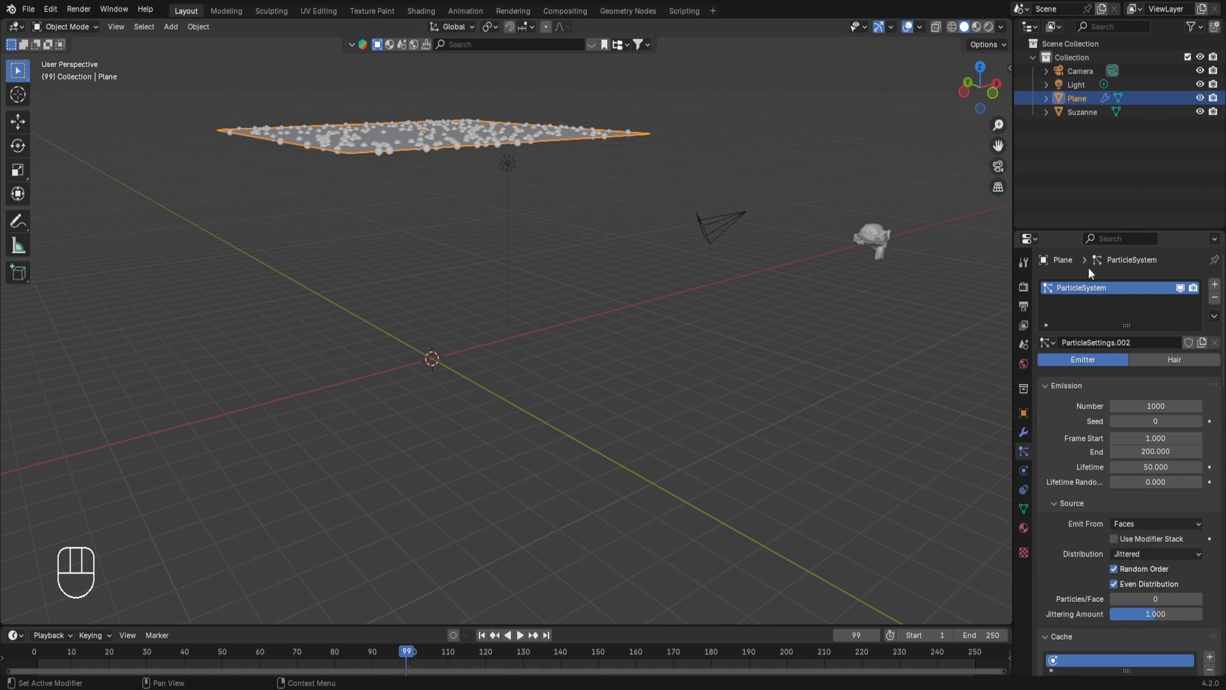
{"action": "key", "text": "space"}
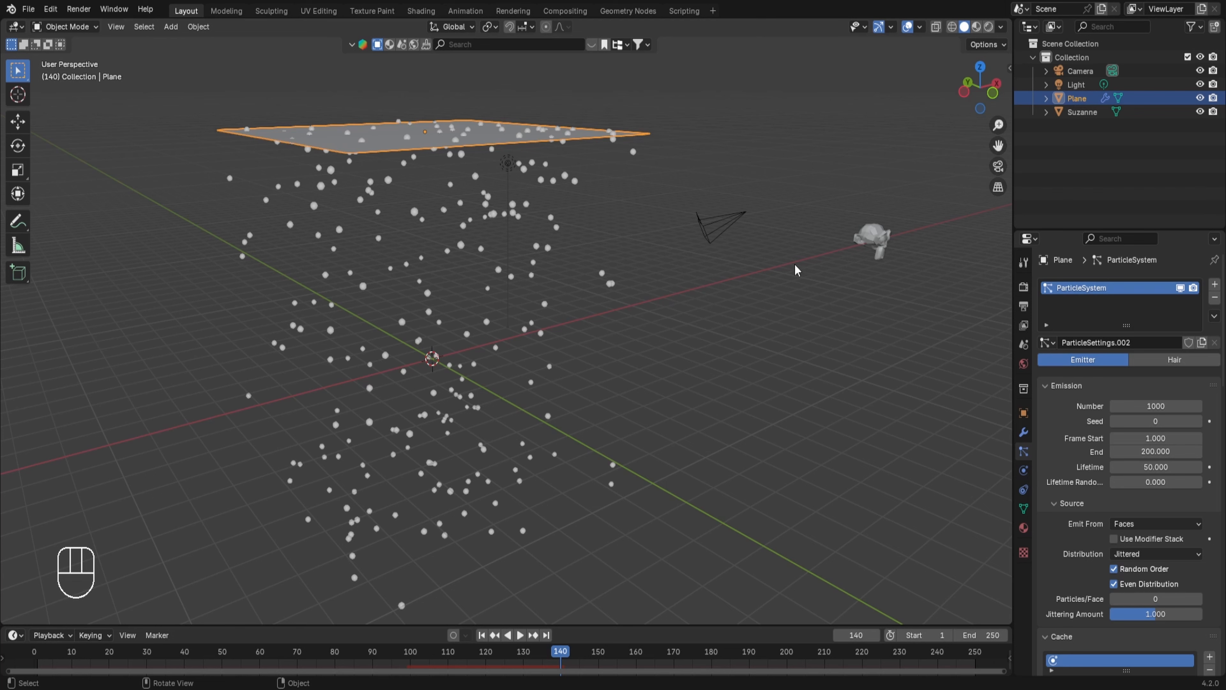
Step: Render the plane's particles as instances of Suzanne, with scale 0.200 and scale randomness about 0.156
{"action": "scroll", "coordinate": [1074, 377], "scroll_direction": "down", "scroll_amount": 15}
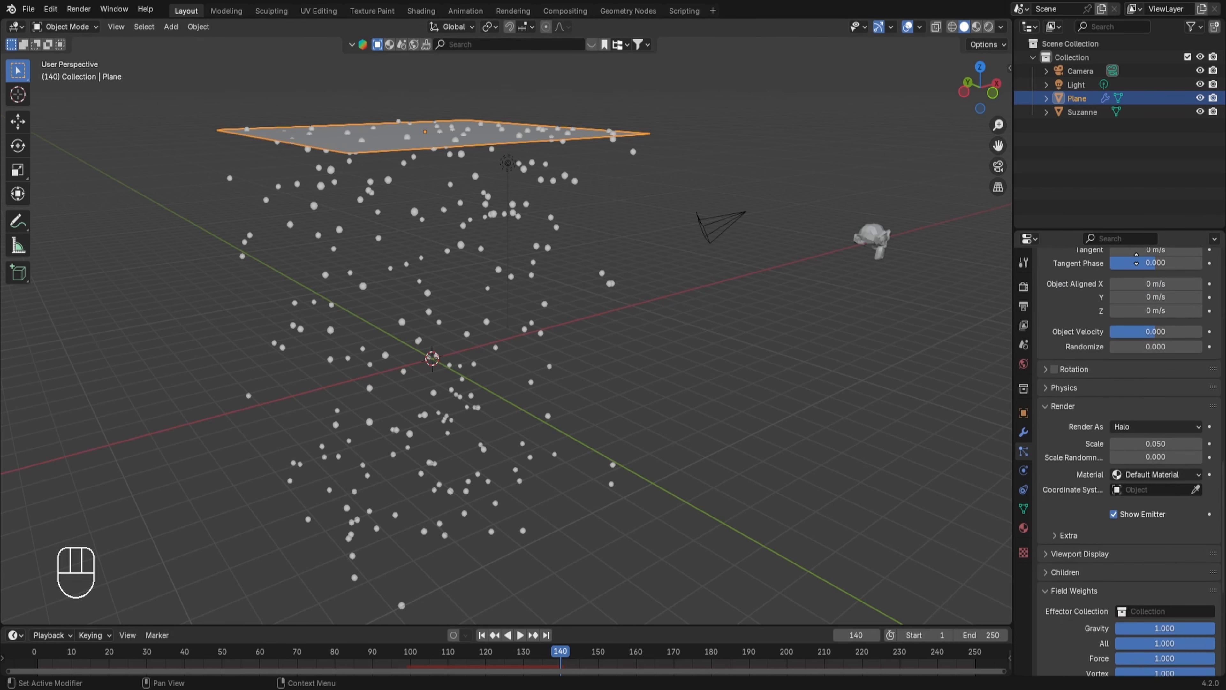
{"action": "left_click", "coordinate": [1125, 428]}
{"action": "left_click", "coordinate": [1122, 508]}
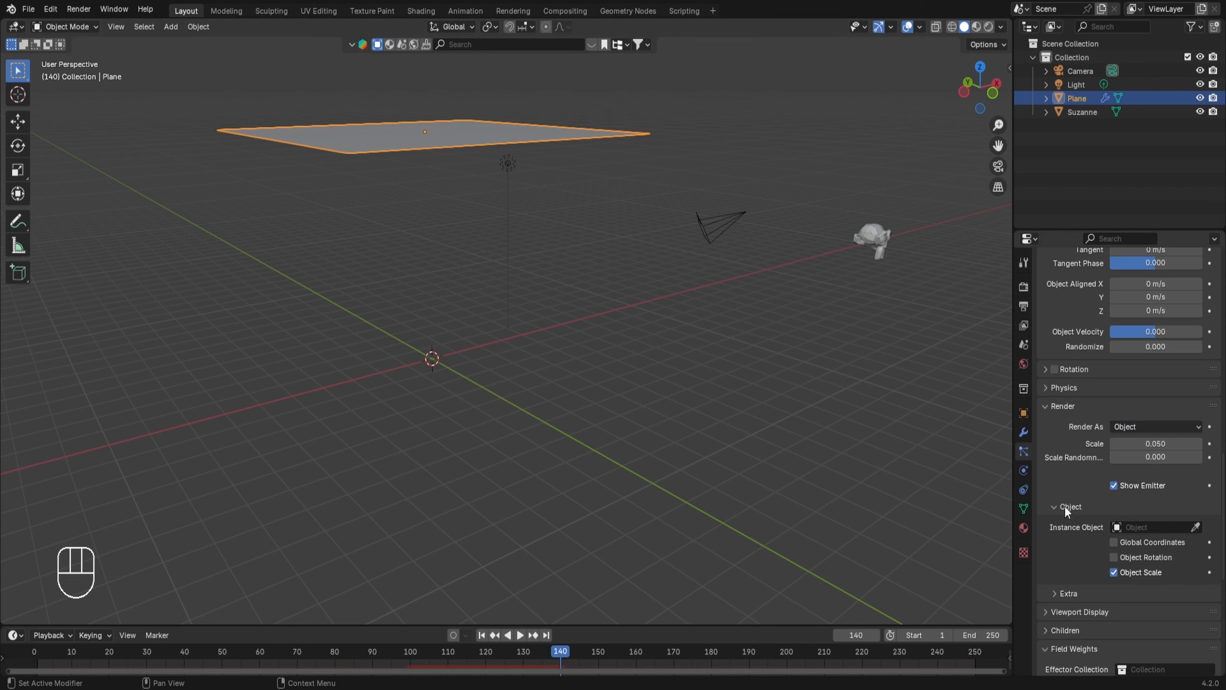
{"action": "left_click", "coordinate": [1196, 528]}
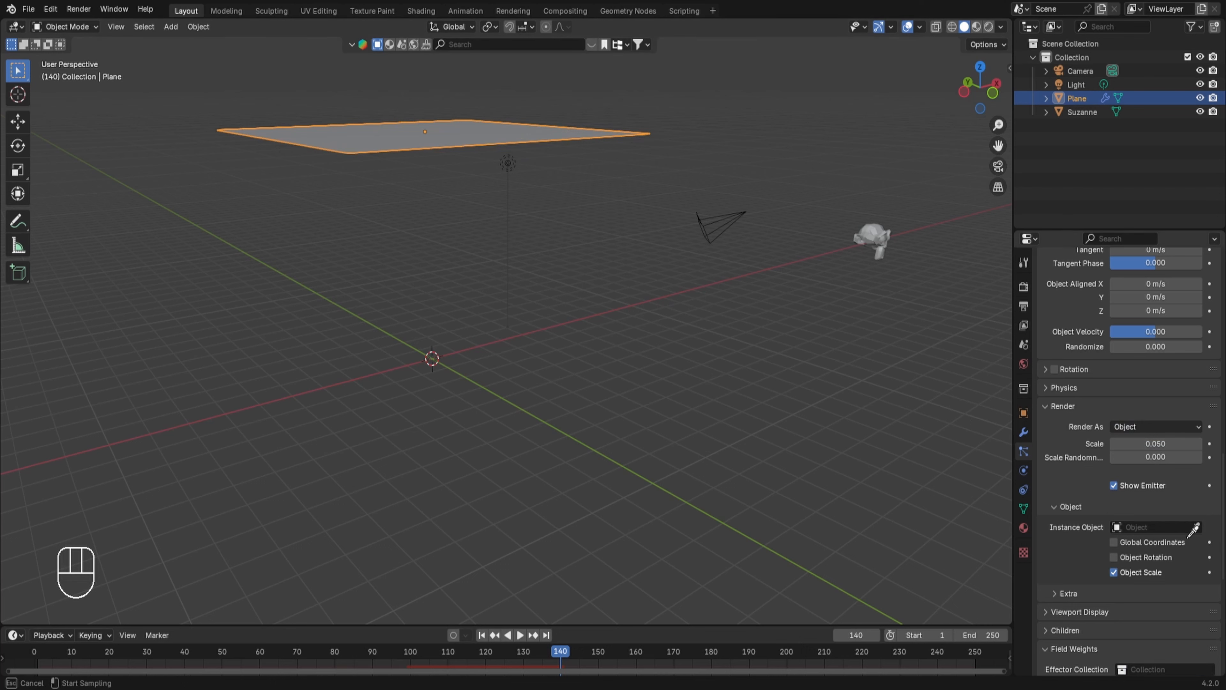
{"action": "left_click", "coordinate": [890, 237]}
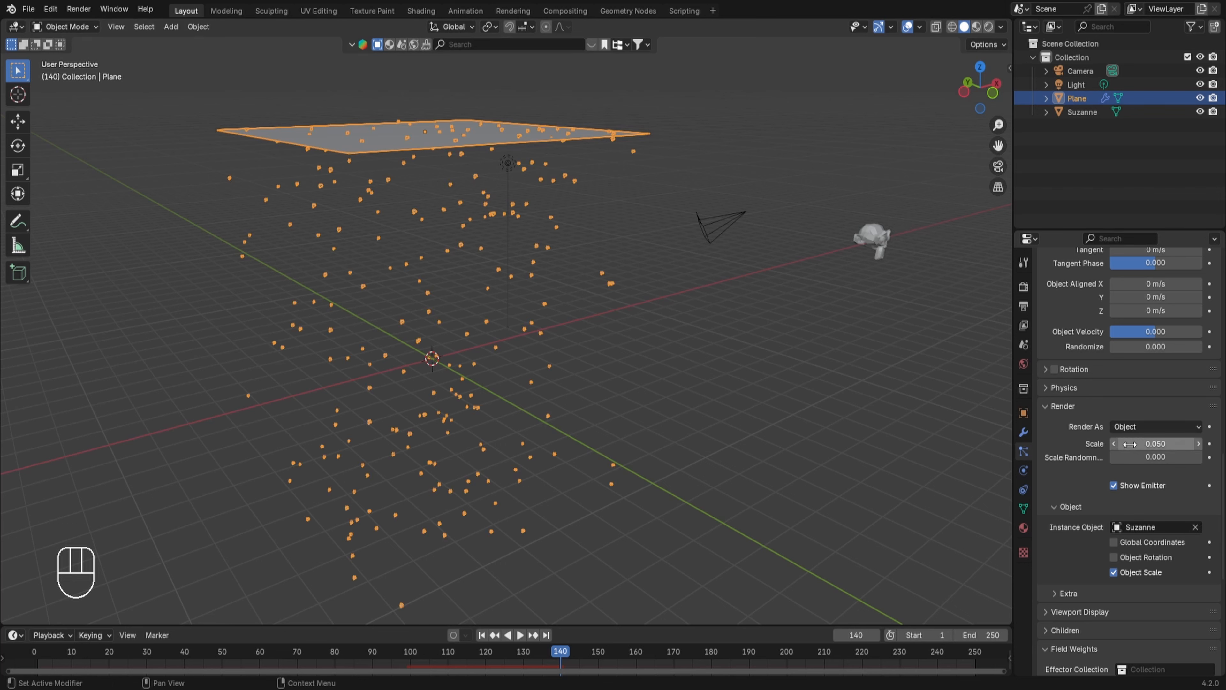
{"action": "left_click_drag", "start_coordinate": [1121, 444], "coordinate": [1174, 444]}
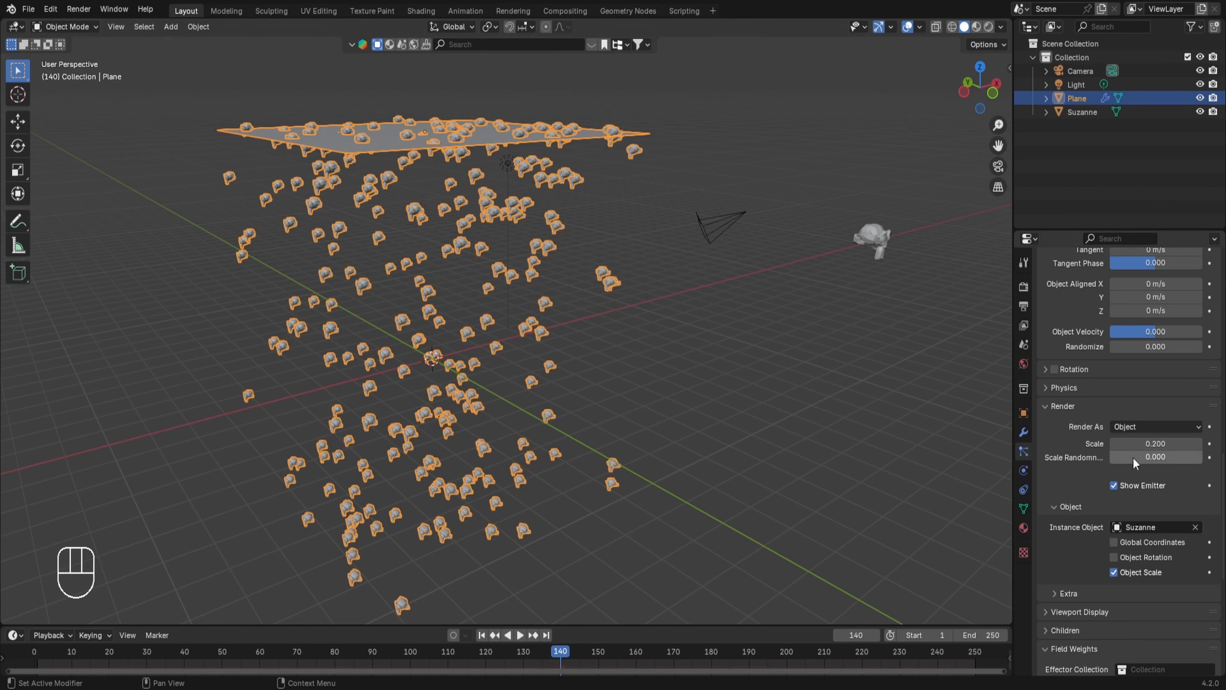
{"action": "left_click_drag", "start_coordinate": [1134, 457], "coordinate": [1125, 458]}
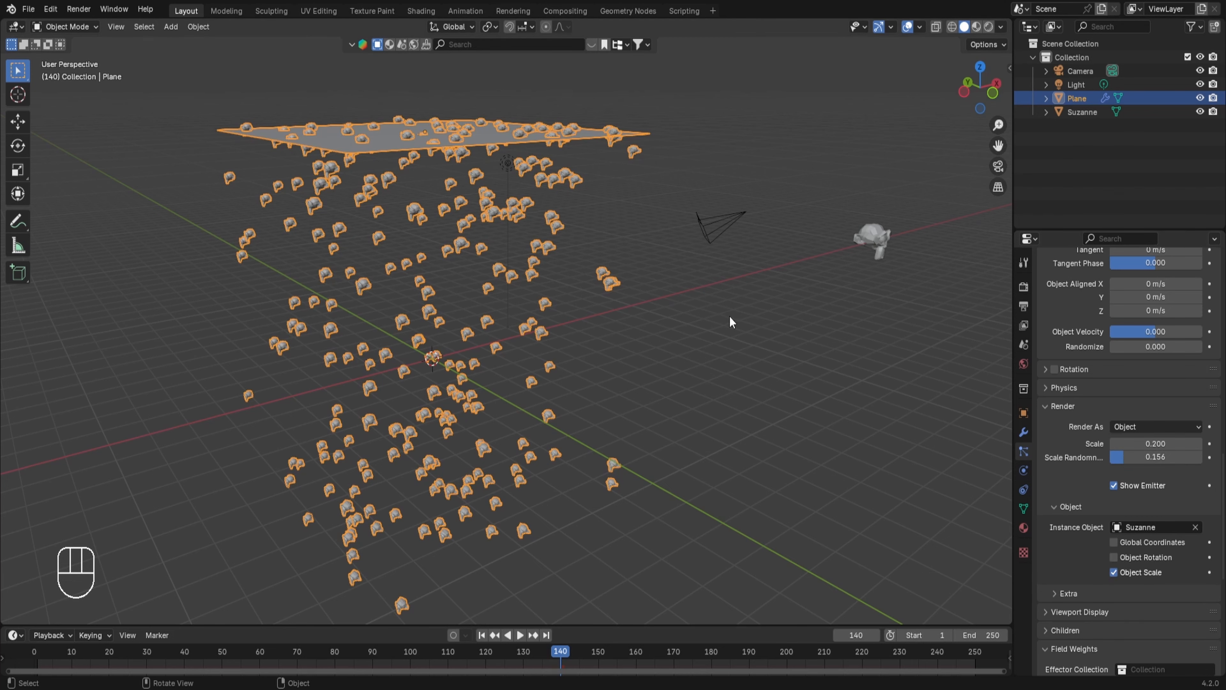
Step: Look through the camera with the camera locked to the view and frame the plane and its falling monkeys
{"action": "key", "text": "KP_0"}
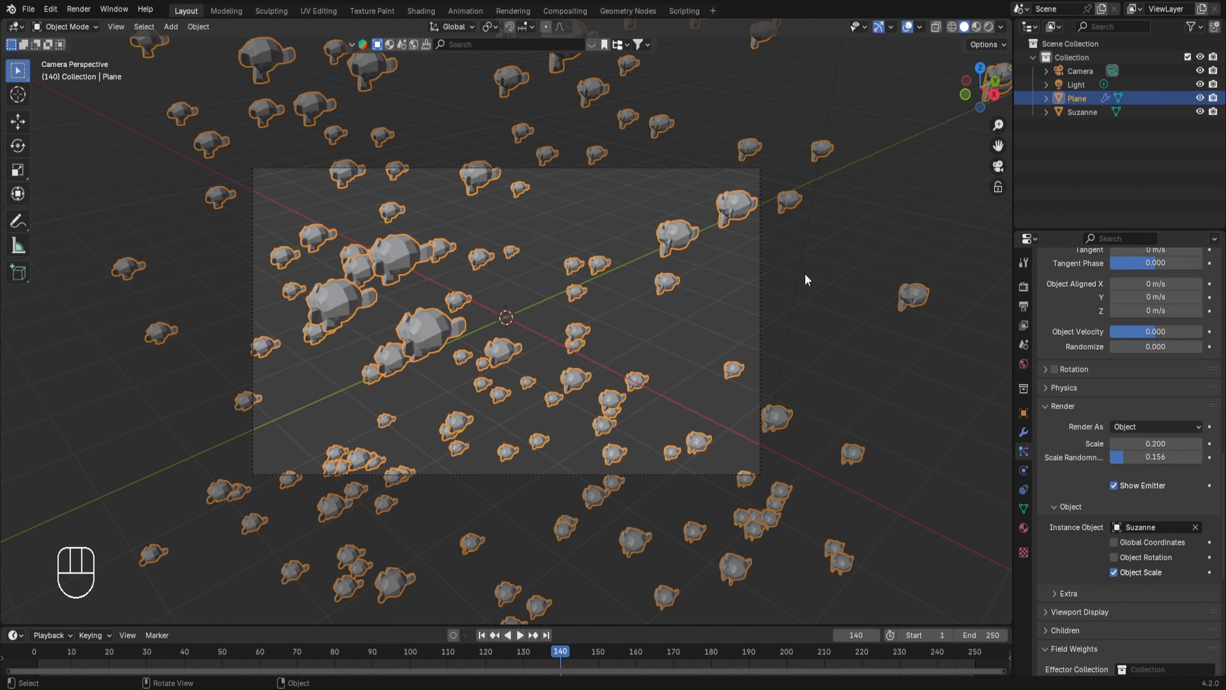
{"action": "left_click", "coordinate": [998, 188]}
{"action": "middle_click_drag", "start_coordinate": [841, 285], "coordinate": [841, 385], "text": "ctrl"}
{"action": "middle_click_drag", "start_coordinate": [746, 346], "coordinate": [677, 331]}
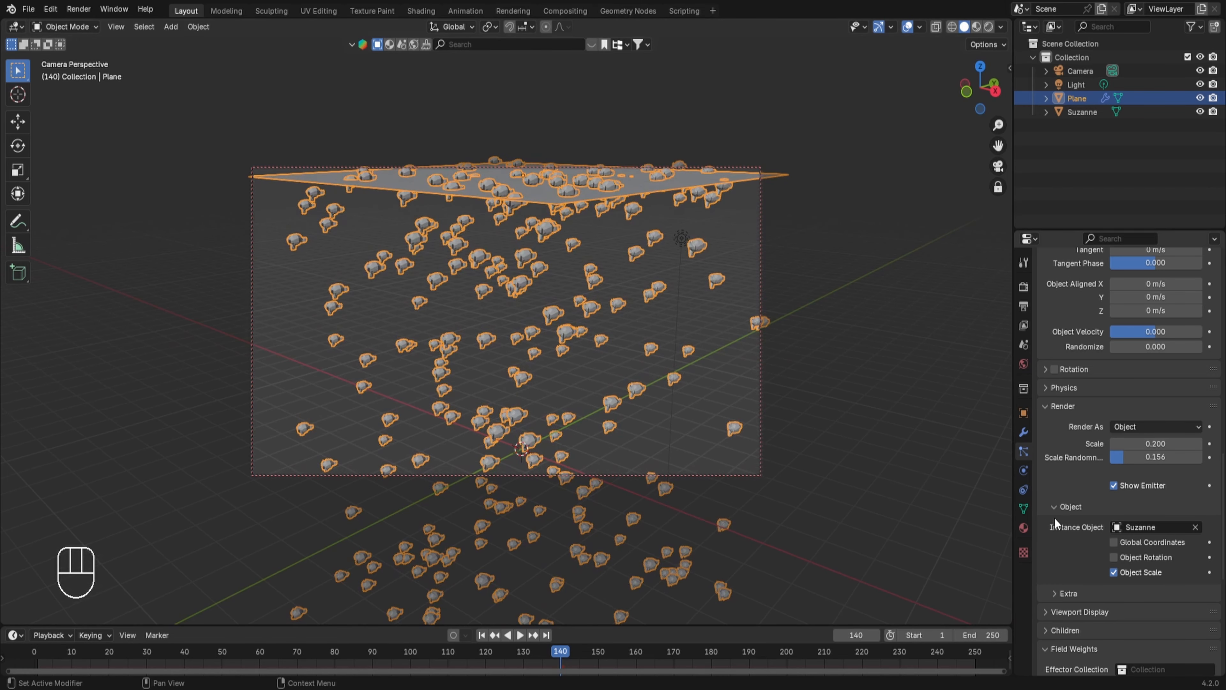
Step: Enable Object Rotation for the instances and rotate Suzanne about the Z axis so the falling monkeys face the camera
{"action": "left_click", "coordinate": [1114, 557]}
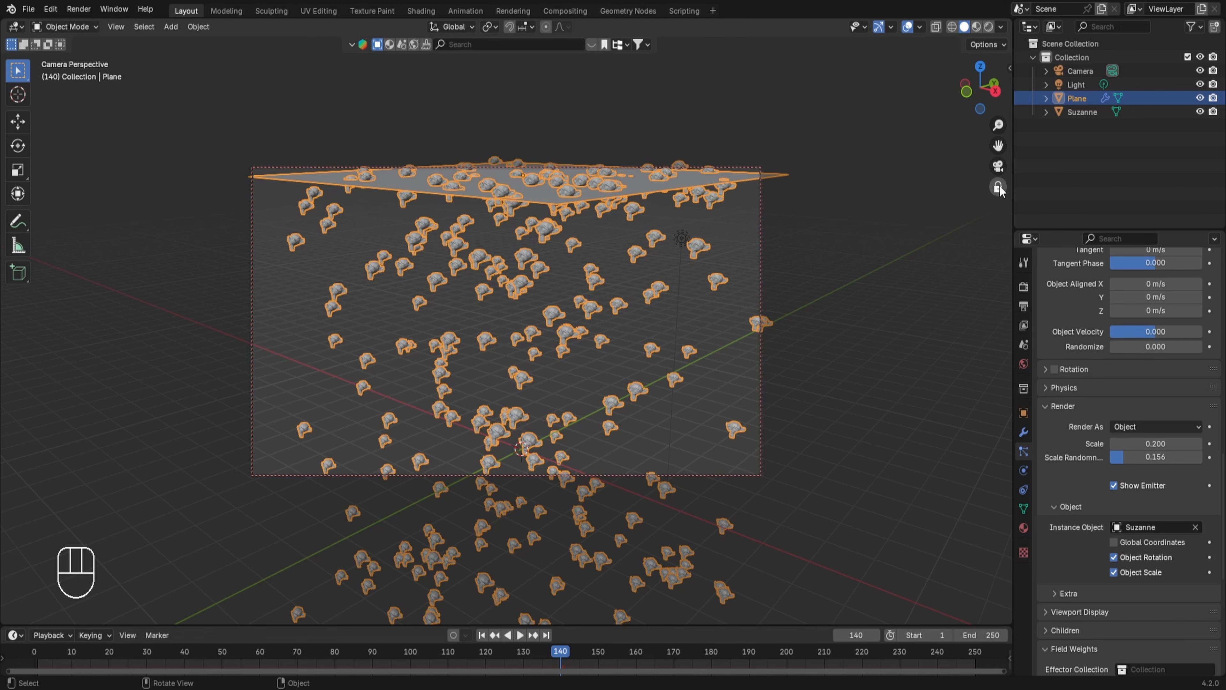
{"action": "middle_click_drag", "start_coordinate": [937, 271], "coordinate": [905, 314]}
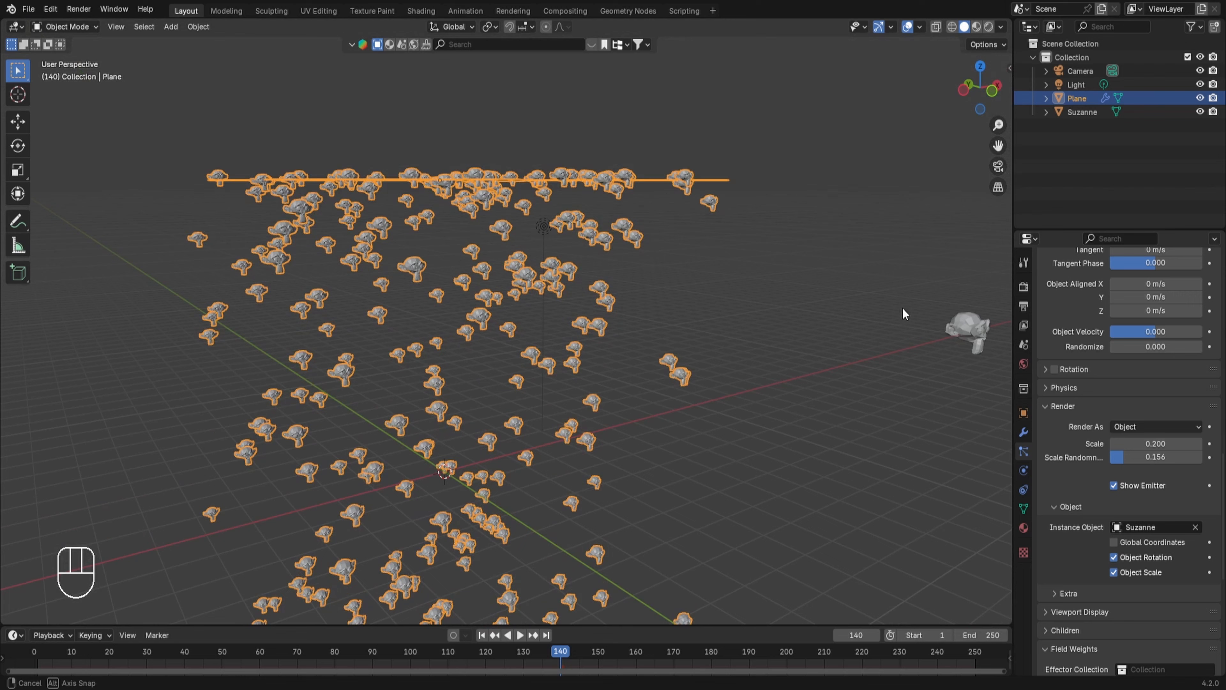
{"action": "left_click", "coordinate": [972, 330]}
{"action": "key", "text": "r"}
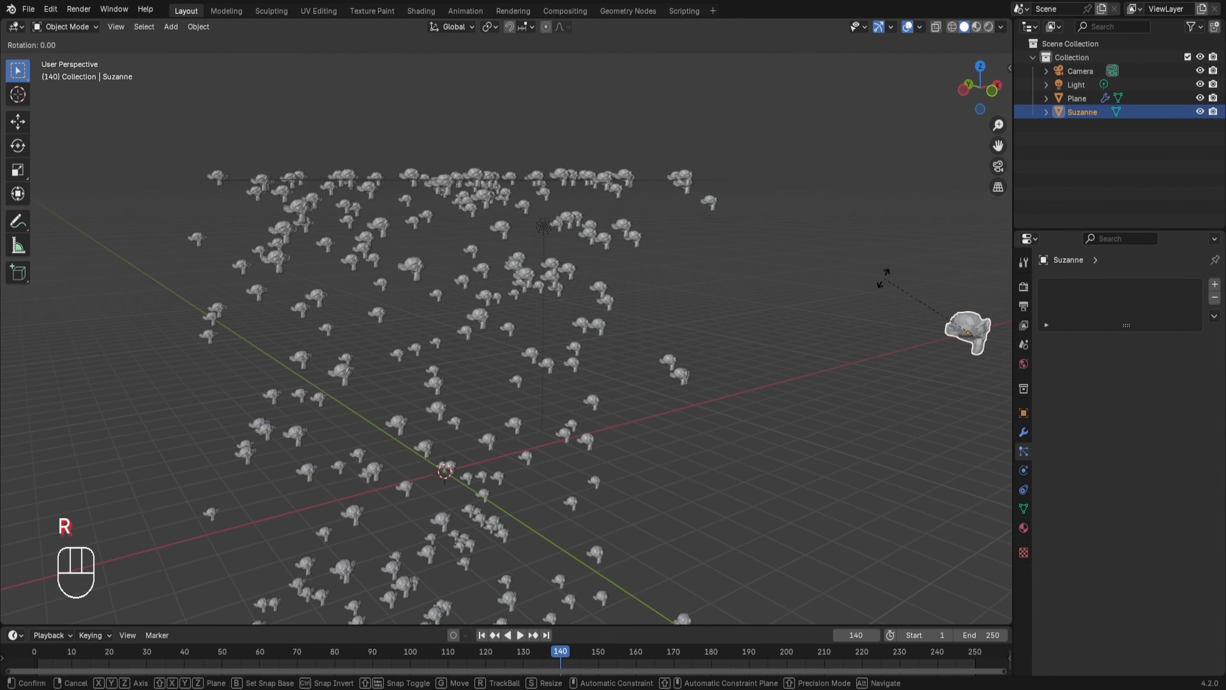
{"action": "key", "text": "z"}
{"action": "left_click", "coordinate": [768, 322]}
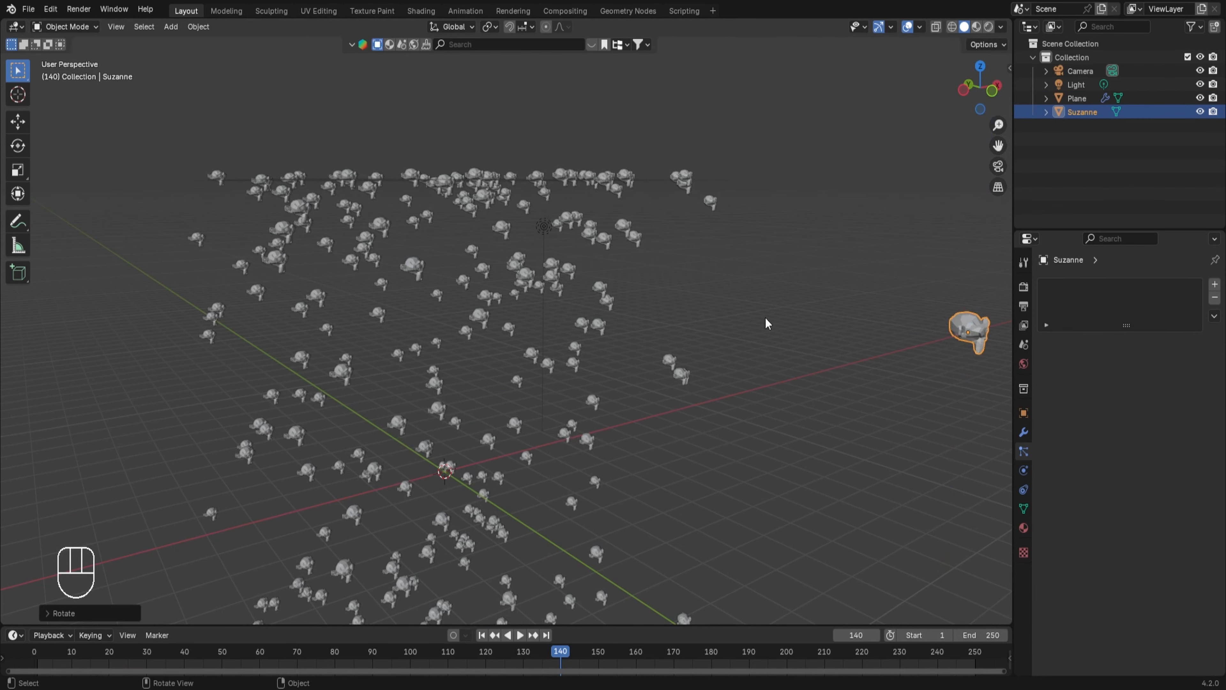
{"action": "key", "text": "KP_0"}
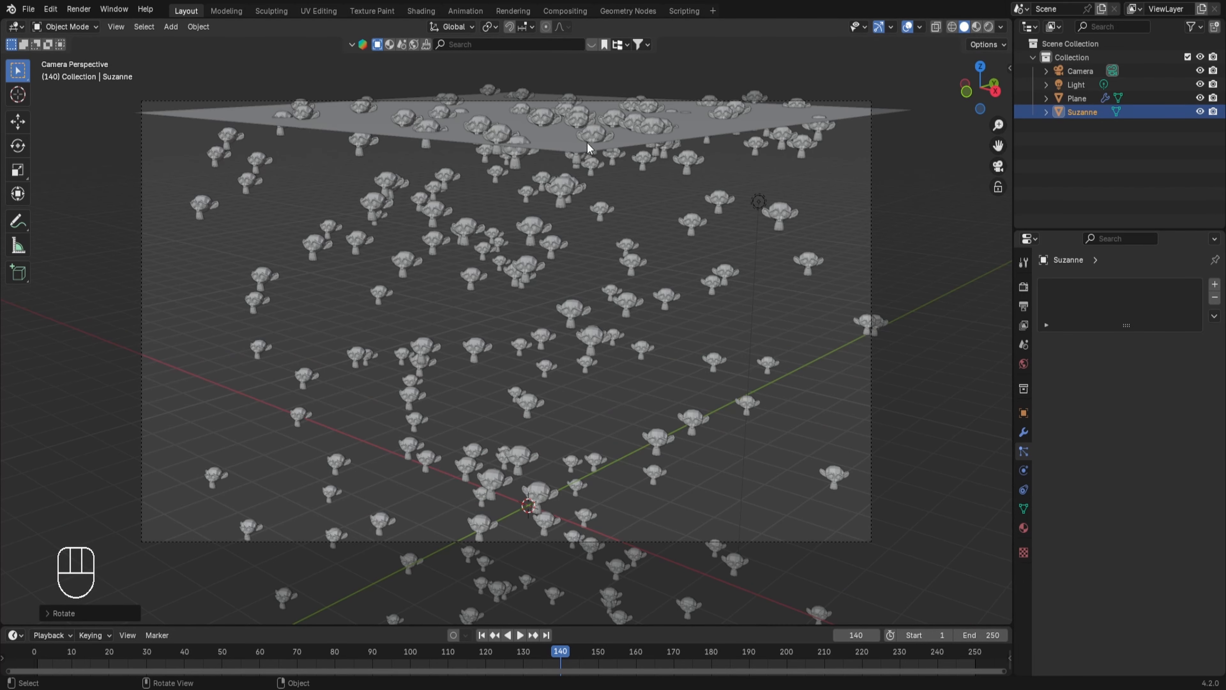
Step: Set the plane's particle instances to scale 0.350 with scale randomness 0.25
{"action": "left_click", "coordinate": [589, 123]}
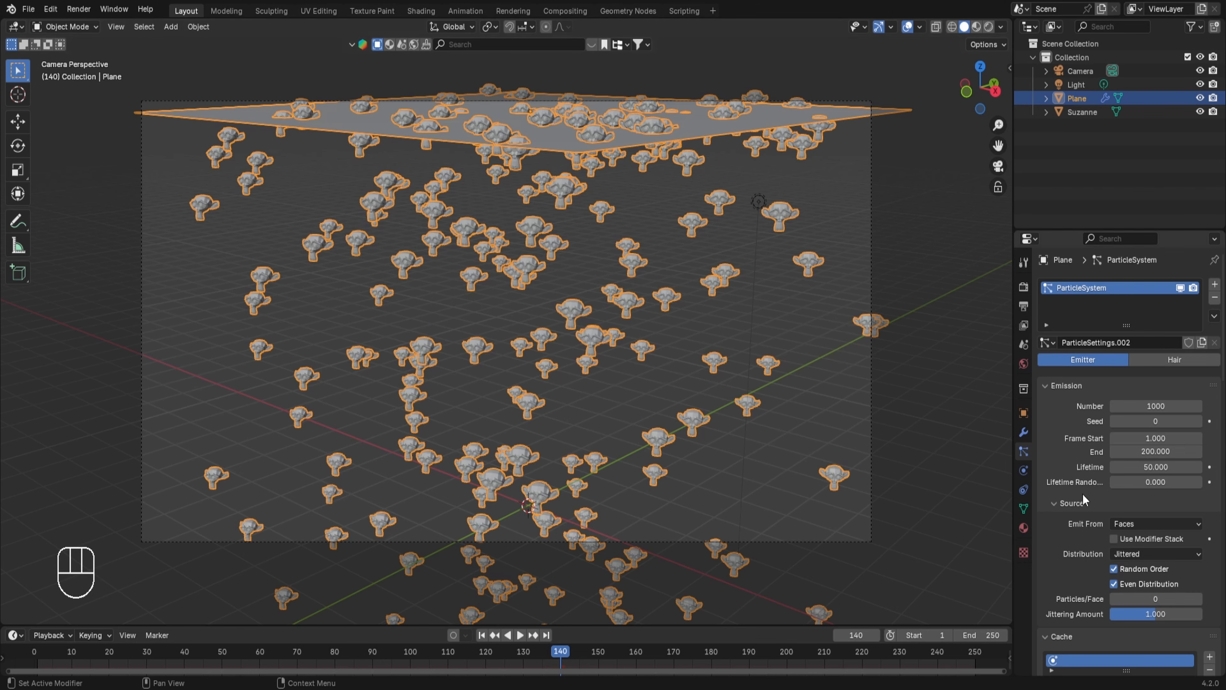
{"action": "scroll", "coordinate": [1113, 497], "scroll_direction": "down", "scroll_amount": 15}
{"action": "scroll", "coordinate": [1116, 455], "scroll_direction": "down", "scroll_amount": 2}
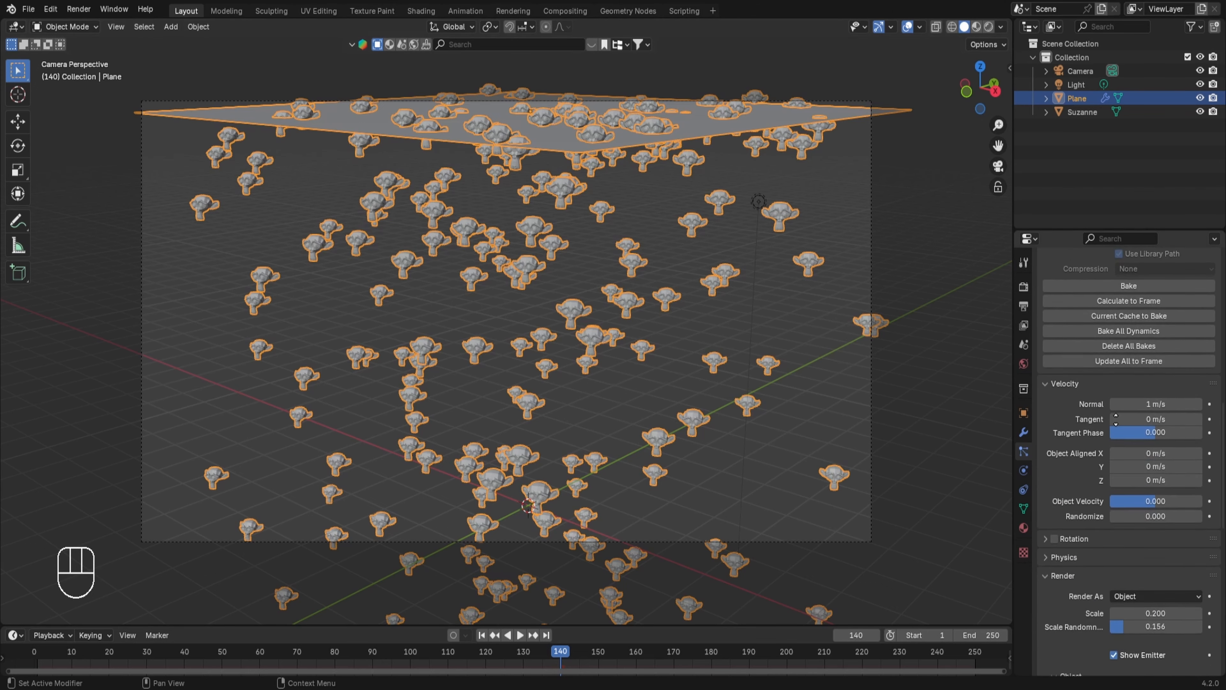
{"action": "scroll", "coordinate": [1074, 471], "scroll_direction": "down", "scroll_amount": 6}
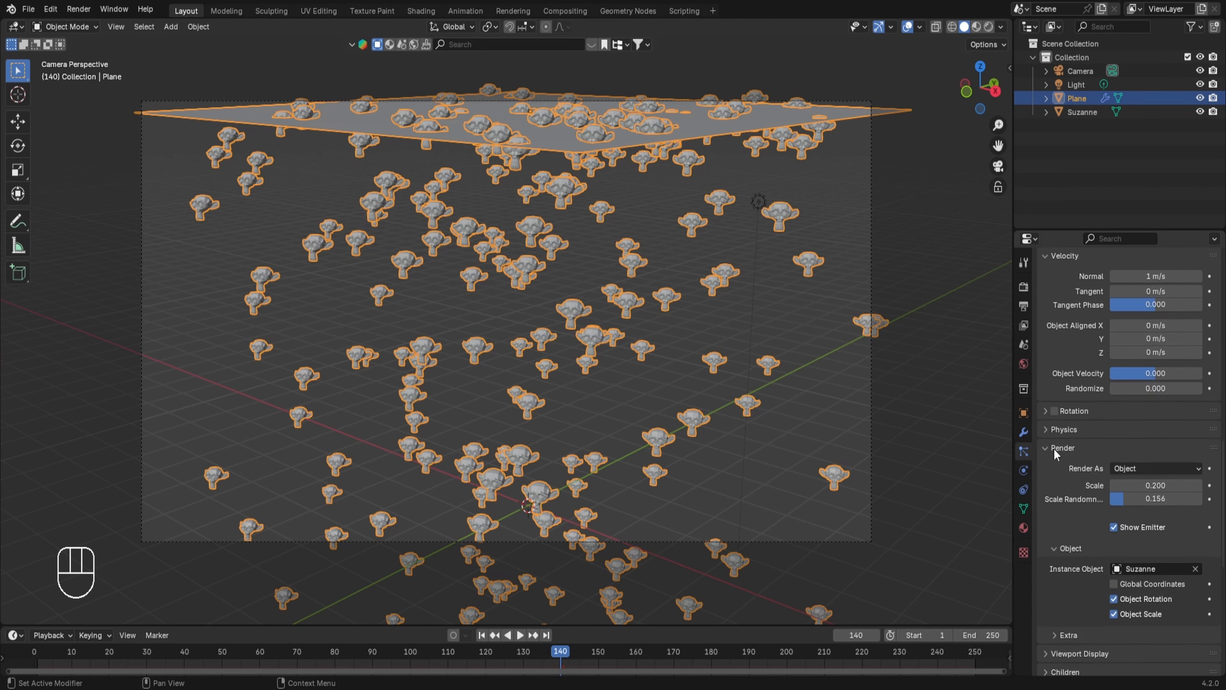
{"action": "left_click_drag", "start_coordinate": [1132, 485], "coordinate": [1173, 485]}
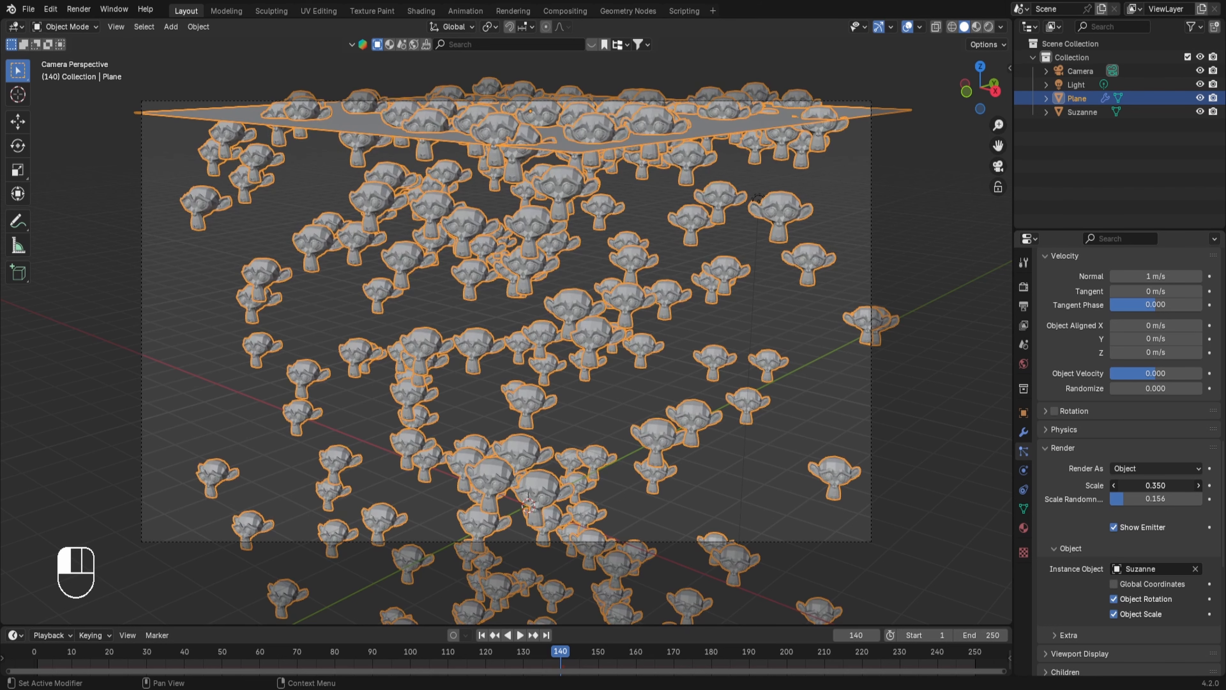
{"action": "left_click", "coordinate": [1129, 498]}
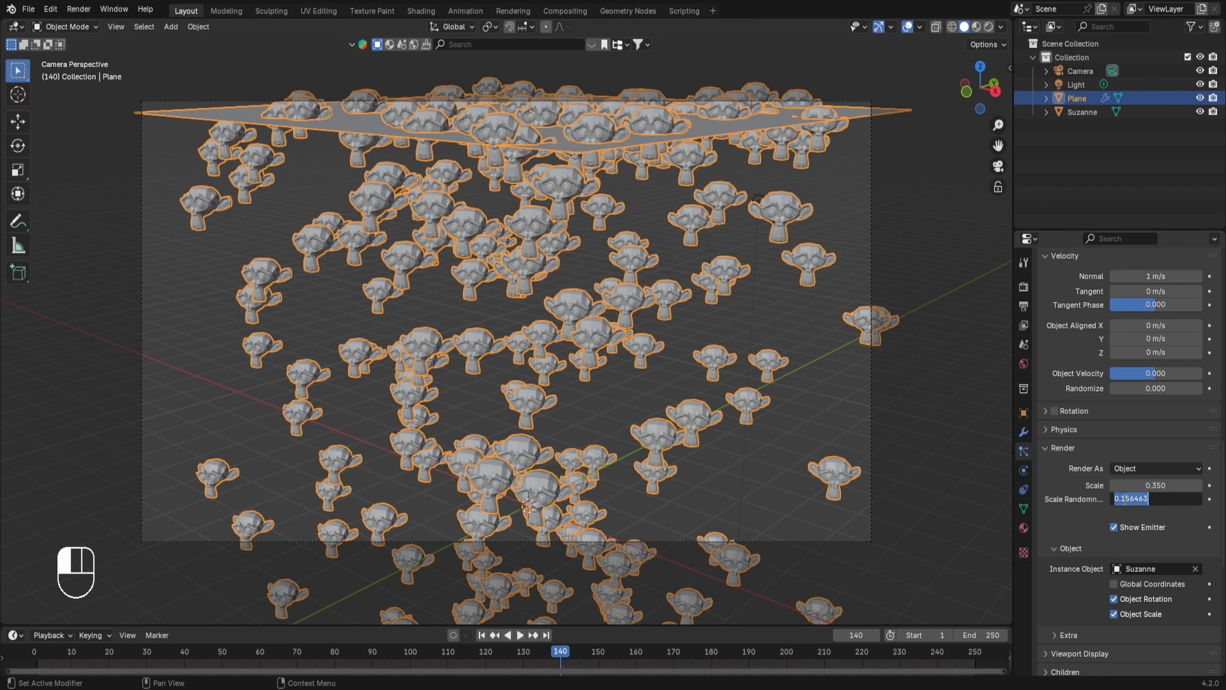
{"action": "type", "text": ".25"}
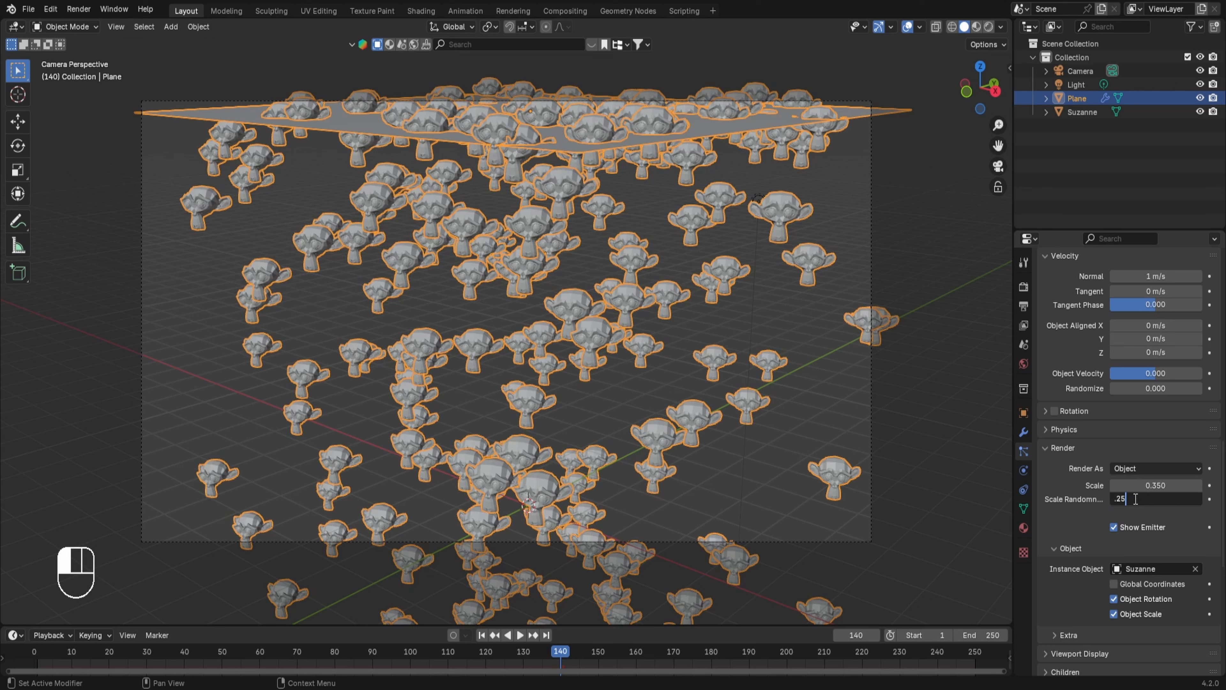
{"action": "key", "text": "Return"}
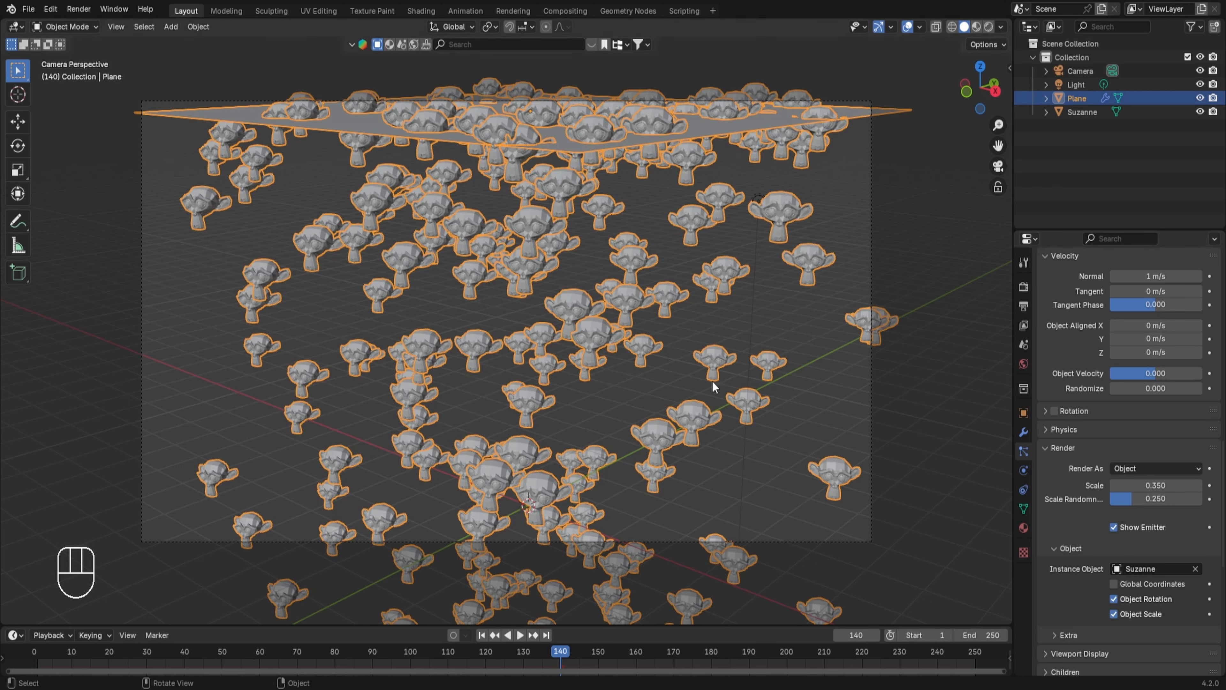
Step: Reduce the number of emitted particles on the plane to 400
{"action": "scroll", "coordinate": [1126, 435], "scroll_direction": "up", "scroll_amount": 15}
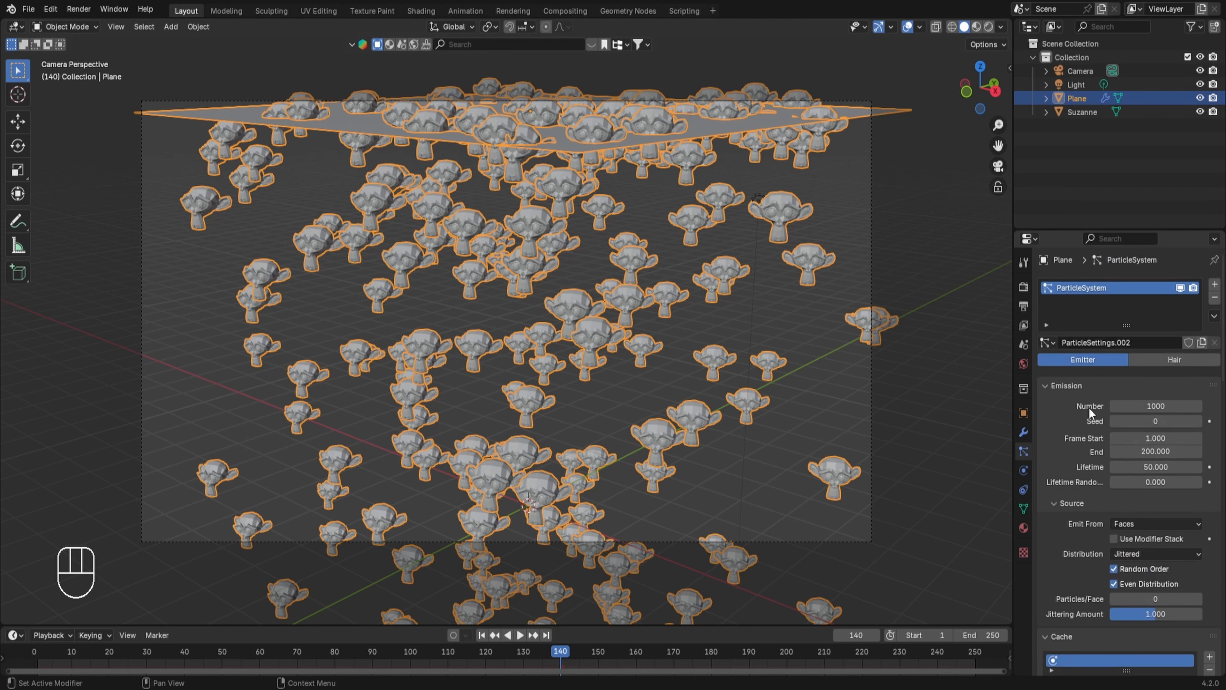
{"action": "left_click", "coordinate": [1162, 409]}
{"action": "type", "text": "400"}
{"action": "key", "text": "Return"}
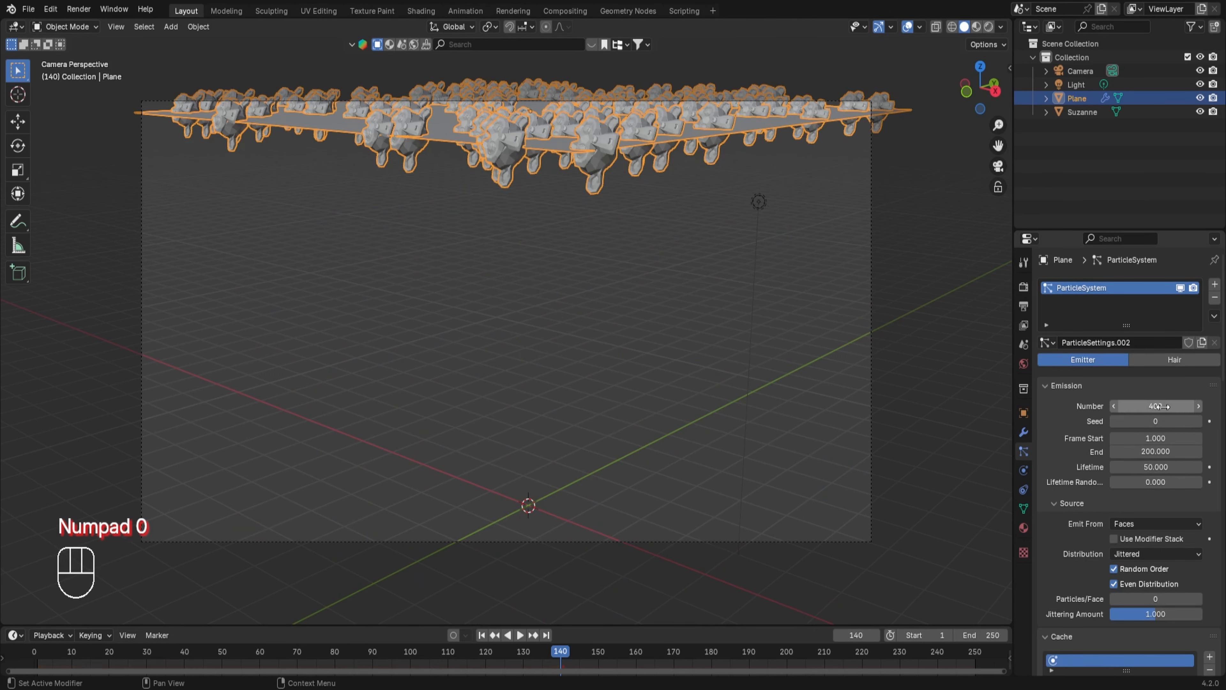
Step: Return to frame 1 and advance the animation frame by frame to frame 117 to review the falling monkeys
{"action": "left_click", "coordinate": [38, 652]}
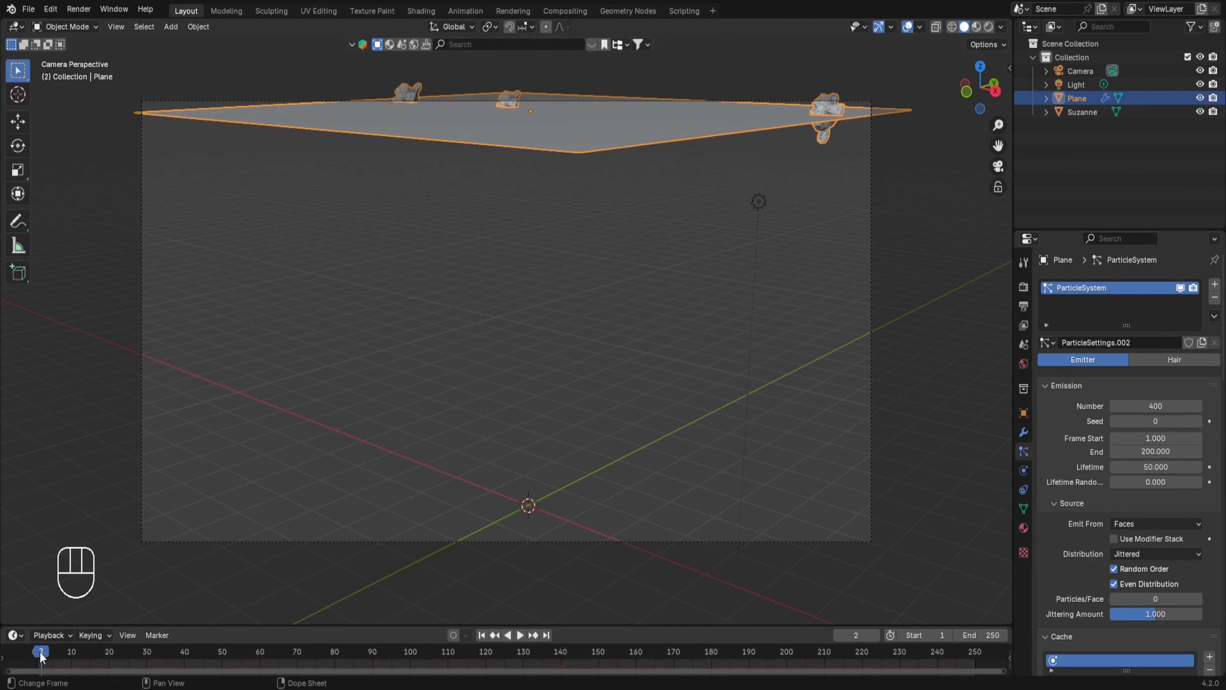
{"action": "key", "text": "Right"}
{"action": "key", "text": "Left"}
{"action": "key", "text": "Left"}
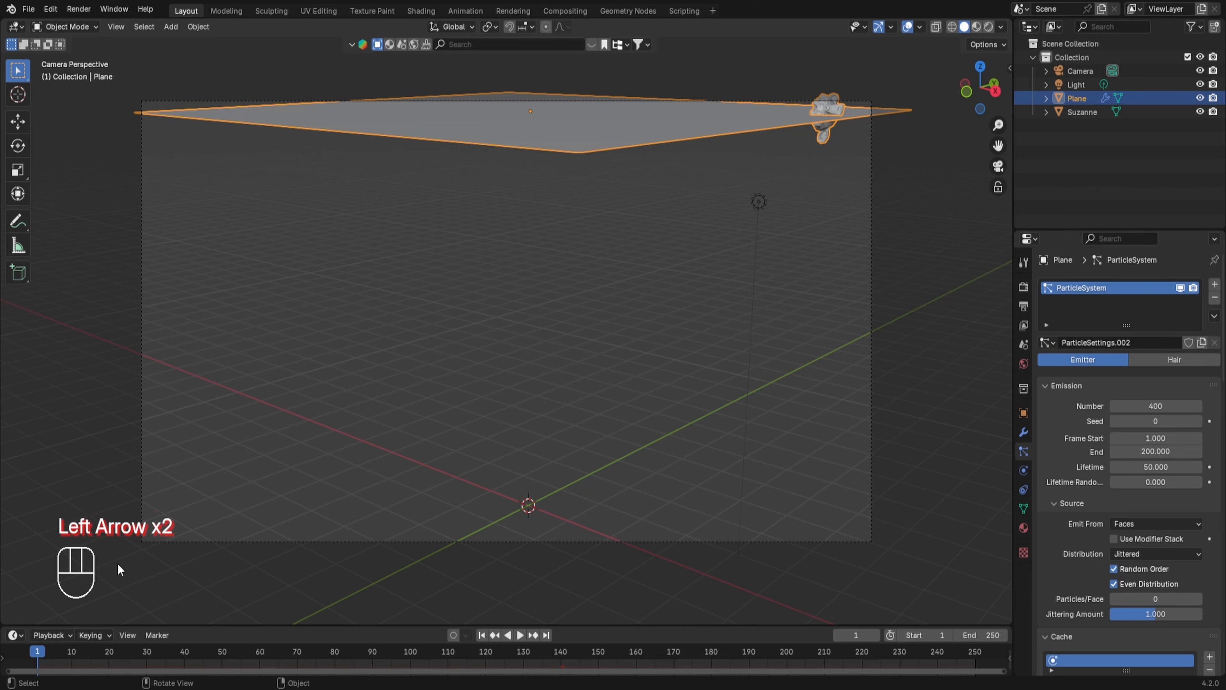
{"action": "key", "text": "Right"}
{"action": "key", "text": "Right"}
{"action": "key", "text": "Right"}
{"action": "key", "text": "Right"}
{"action": "key", "text": "Right"}
{"action": "key", "text": "Right"}
{"action": "key", "text": "Right"}
{"action": "key", "text": "Right"}
{"action": "key", "text": "Right"}
{"action": "key", "text": "Right"}
{"action": "key", "text": "Right"}
{"action": "key", "text": "Right"}
{"action": "key", "text": "Right"}
{"action": "key", "text": "Right"}
{"action": "key", "text": "Right"}
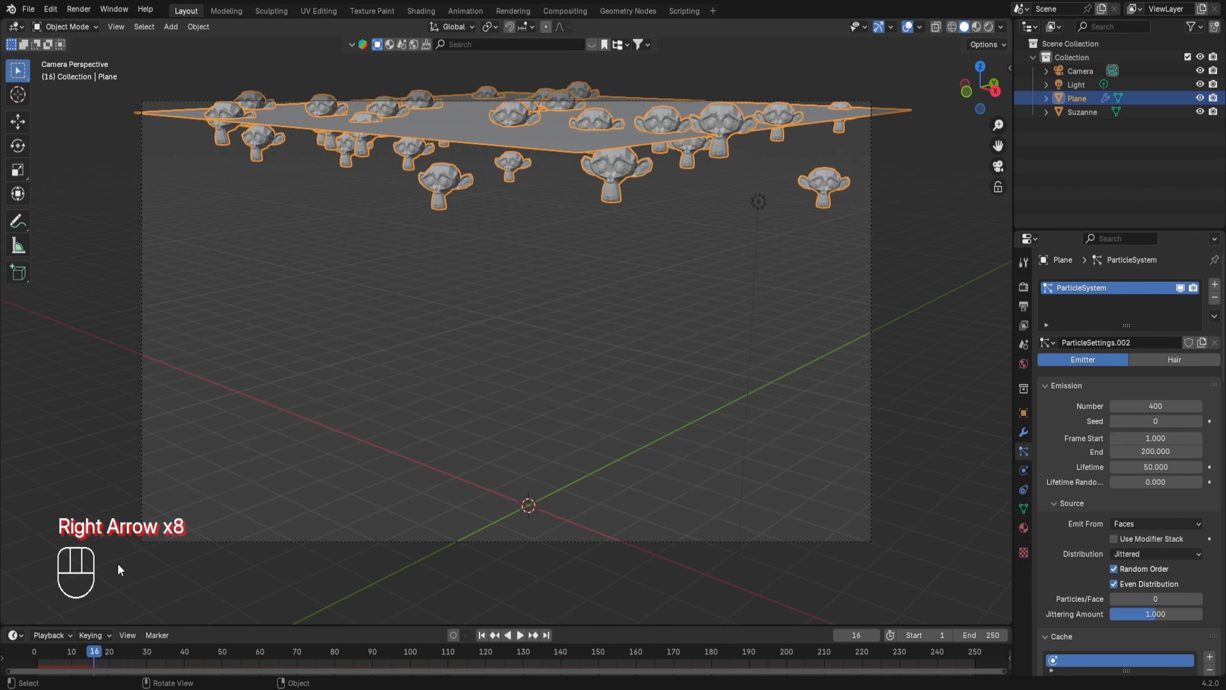
{"action": "key", "text": "Right"}
{"action": "key", "text": "Right"}
{"action": "key", "text": "Right"}
{"action": "key", "text": "Right"}
{"action": "key", "text": "Right"}
{"action": "key", "text": "Right"}
{"action": "key", "text": "Right"}
{"action": "key", "text": "Right"}
{"action": "key", "text": "Right"}
{"action": "key", "text": "Right"}
{"action": "key", "text": "Right"}
{"action": "key", "text": "Right"}
{"action": "key", "text": "Right"}
{"action": "key", "text": "Right"}
{"action": "key", "text": "Right"}
{"action": "key", "text": "Right"}
{"action": "key", "text": "Right"}
{"action": "key", "text": "Right"}
{"action": "key", "text": "Right"}
{"action": "key", "text": "Right"}
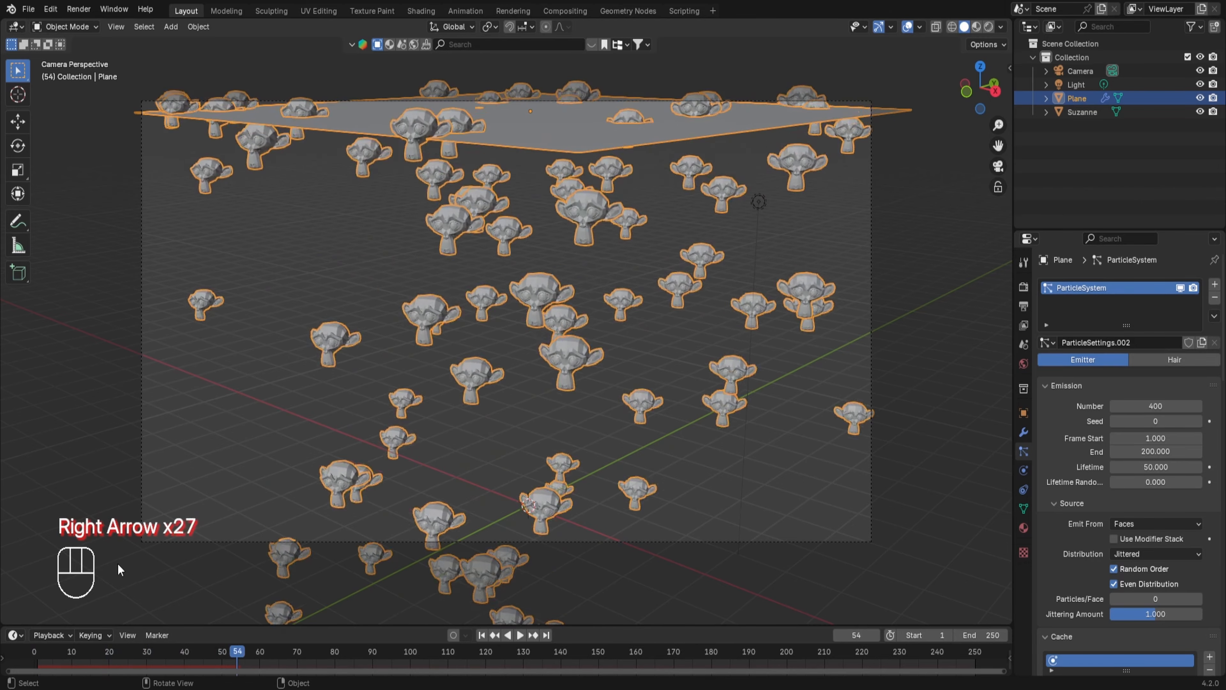
{"action": "key", "text": "Right"}
{"action": "key", "text": "Right"}
{"action": "key", "text": "Right"}
{"action": "key", "text": "Right"}
{"action": "key", "text": "Right"}
{"action": "key", "text": "Right"}
{"action": "key", "text": "Right"}
{"action": "key", "text": "Right"}
{"action": "key", "text": "Right"}
{"action": "key", "text": "Right"}
{"action": "key", "text": "Right"}
{"action": "key", "text": "Right"}
{"action": "key", "text": "Right"}
{"action": "key", "text": "Right"}
{"action": "key", "text": "Right"}
{"action": "key", "text": "Right"}
{"action": "key", "text": "Right"}
{"action": "key", "text": "Right"}
{"action": "key", "text": "Right"}
{"action": "key", "text": "Right"}
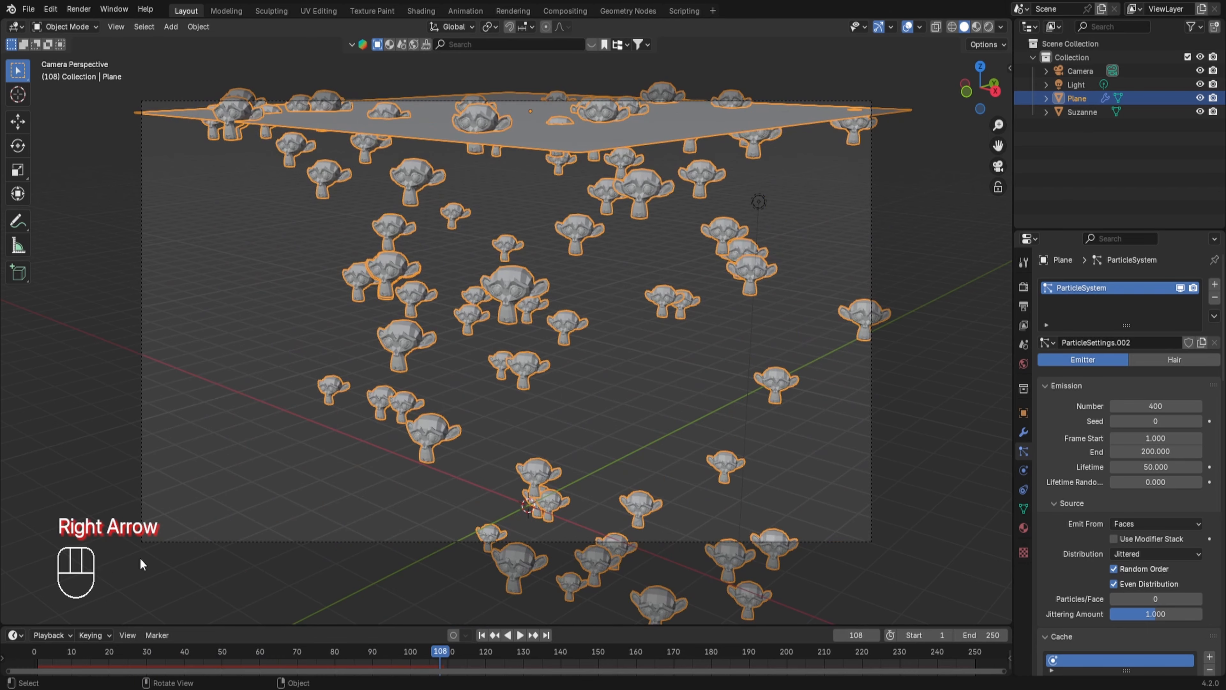
{"action": "key", "text": "Right"}
{"action": "key", "text": "Right"}
{"action": "key", "text": "Right"}
{"action": "key", "text": "Right"}
{"action": "key", "text": "Right"}
{"action": "key", "text": "Right"}
{"action": "key", "text": "Right"}
{"action": "key", "text": "Right"}
{"action": "key", "text": "Right"}
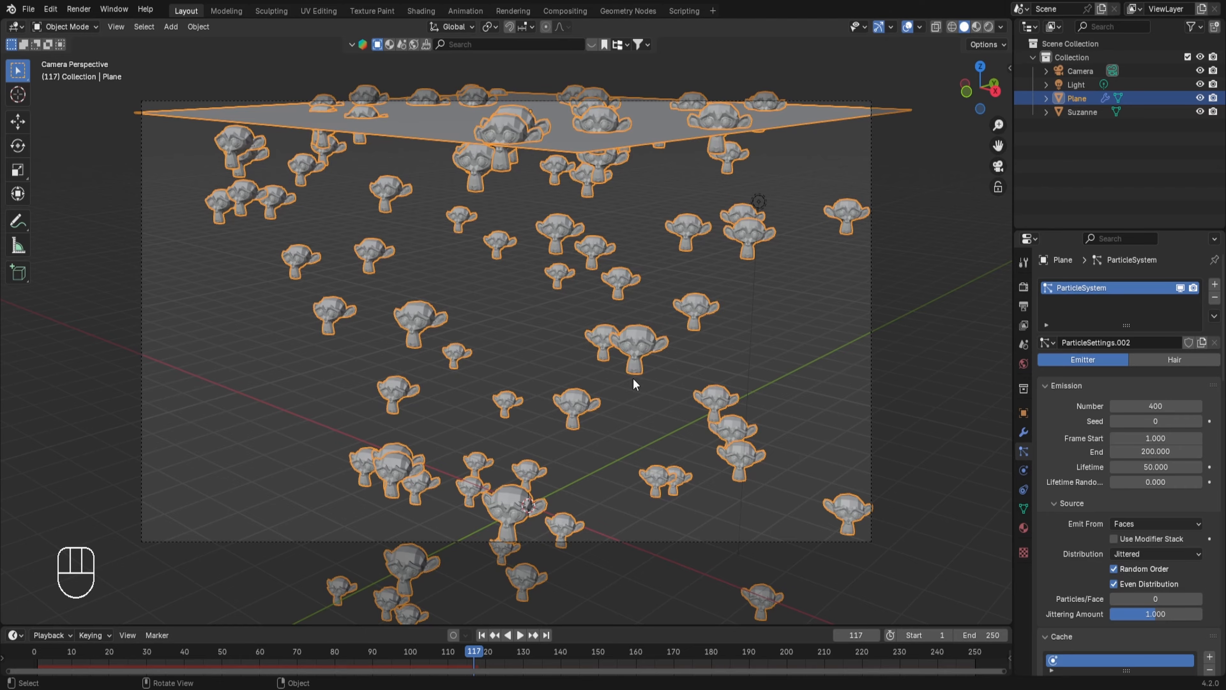
Step: Add a torus mesh at the world origin with a minor radius of about 0.49 m
{"action": "middle_click_drag", "start_coordinate": [633, 378], "coordinate": [646, 216]}
{"action": "key", "text": "shift+a"}
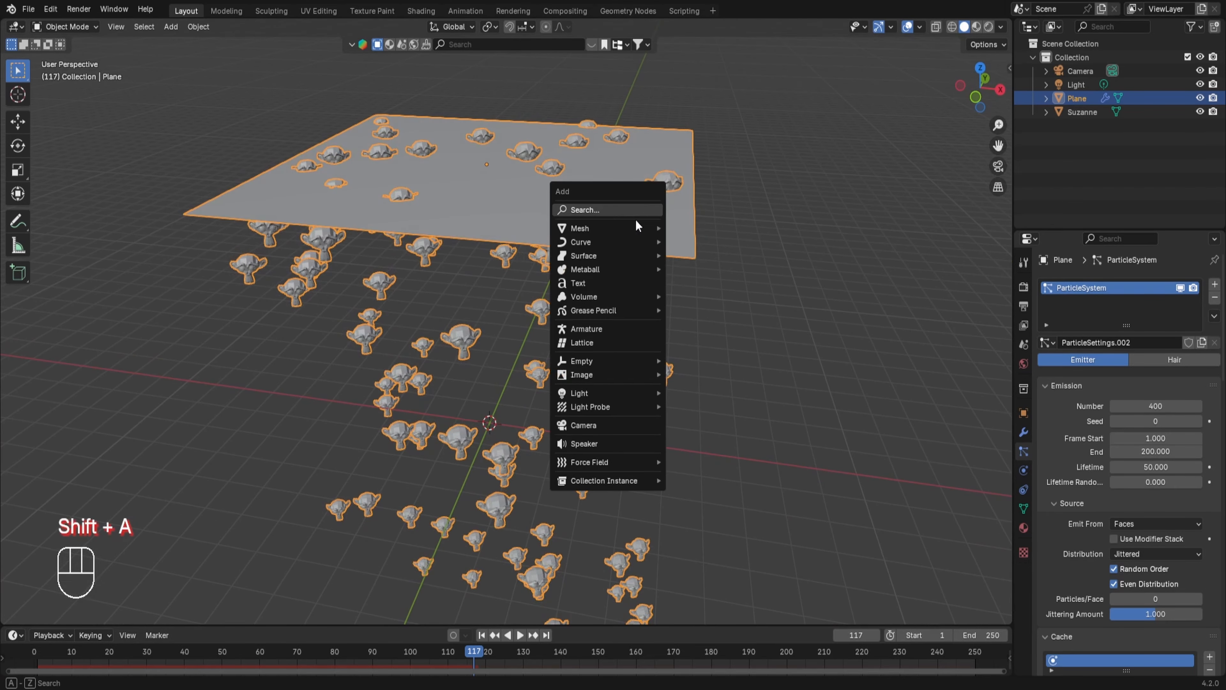
{"action": "mouse_move", "coordinate": [662, 225]}
{"action": "left_click", "coordinate": [673, 320]}
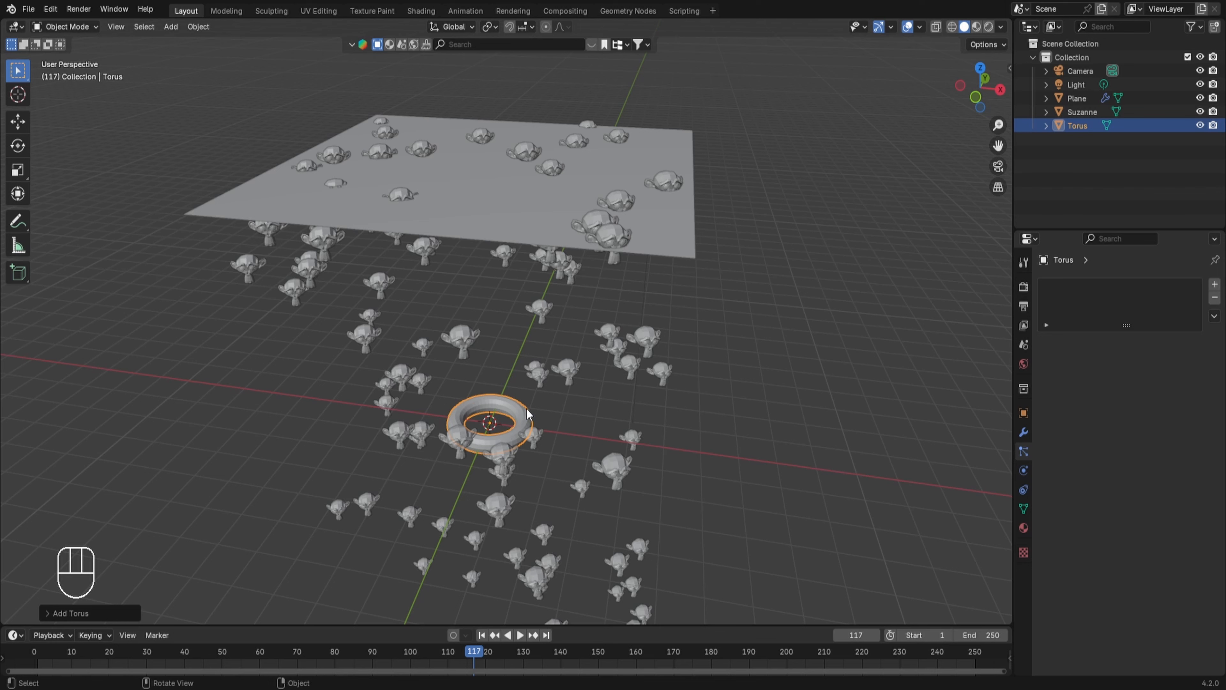
{"action": "left_click", "coordinate": [106, 613]}
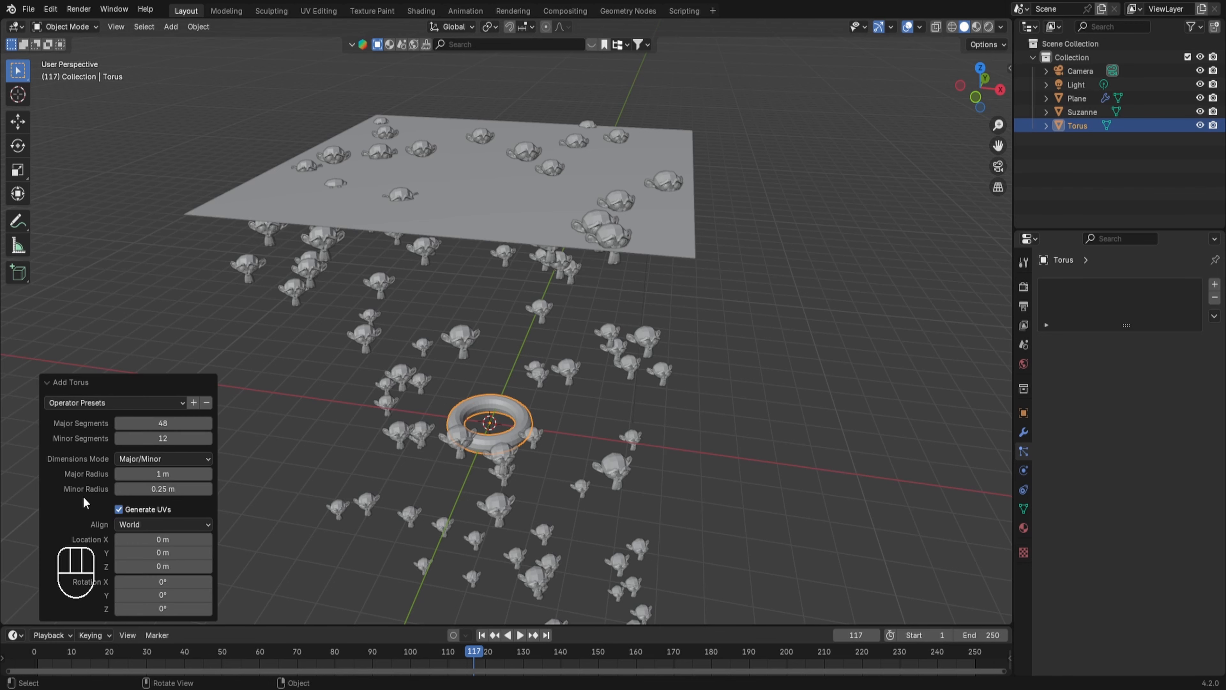
{"action": "left_click_drag", "start_coordinate": [141, 489], "coordinate": [187, 489]}
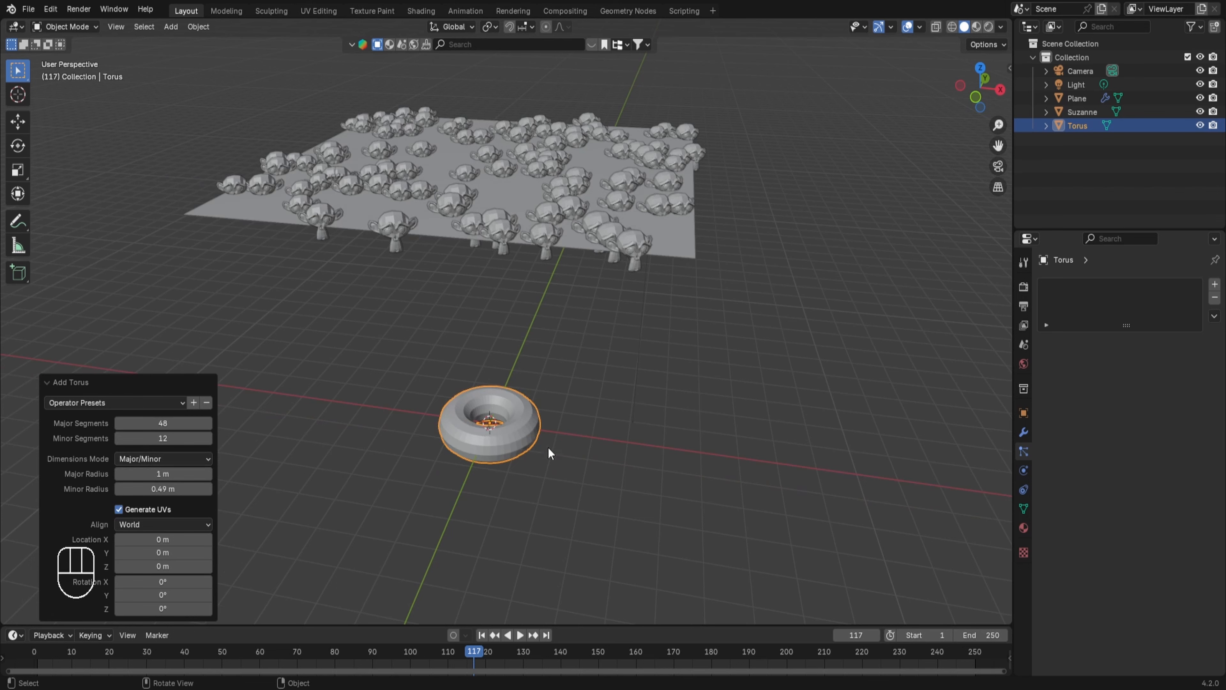
Step: Move the torus about 16.27 m along the X axis, away from the emitter plane
{"action": "scroll", "coordinate": [534, 415], "scroll_direction": "down", "scroll_amount": 1}
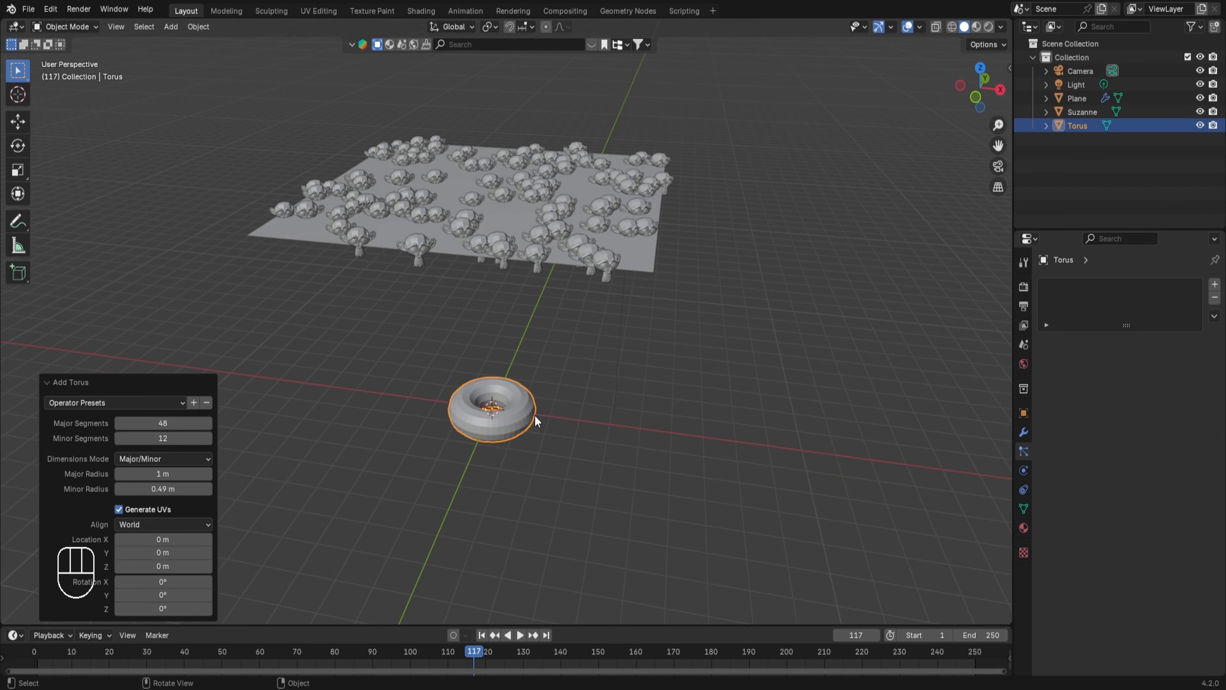
{"action": "key", "text": "g"}
{"action": "key", "text": "x"}
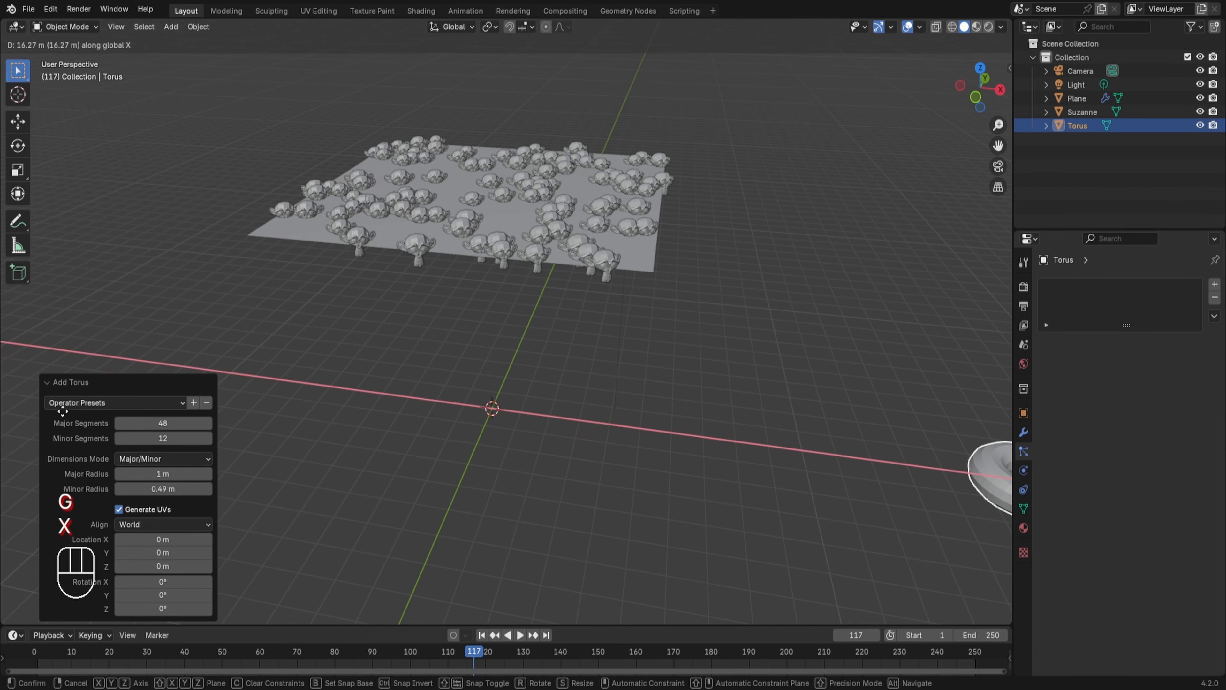
{"action": "left_click", "coordinate": [65, 417]}
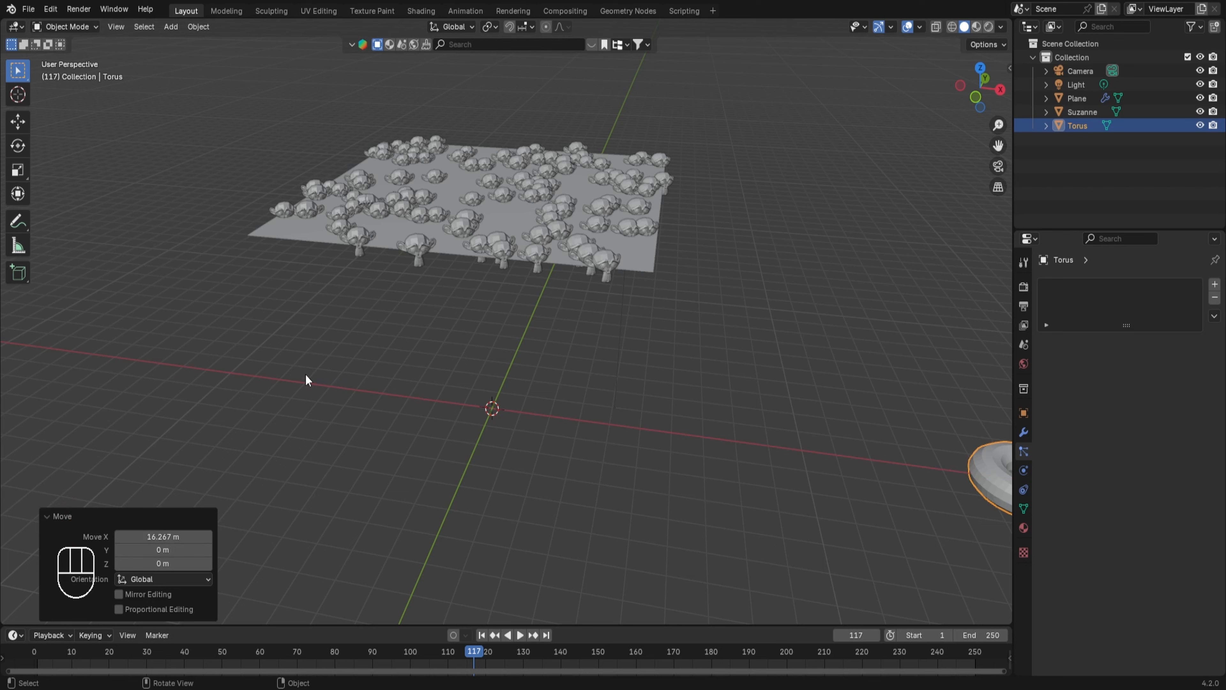
Step: Add a second plane at the world origin and isolate it in local view, seen from the top
{"action": "key", "text": "shift+a"}
{"action": "mouse_move", "coordinate": [302, 374]}
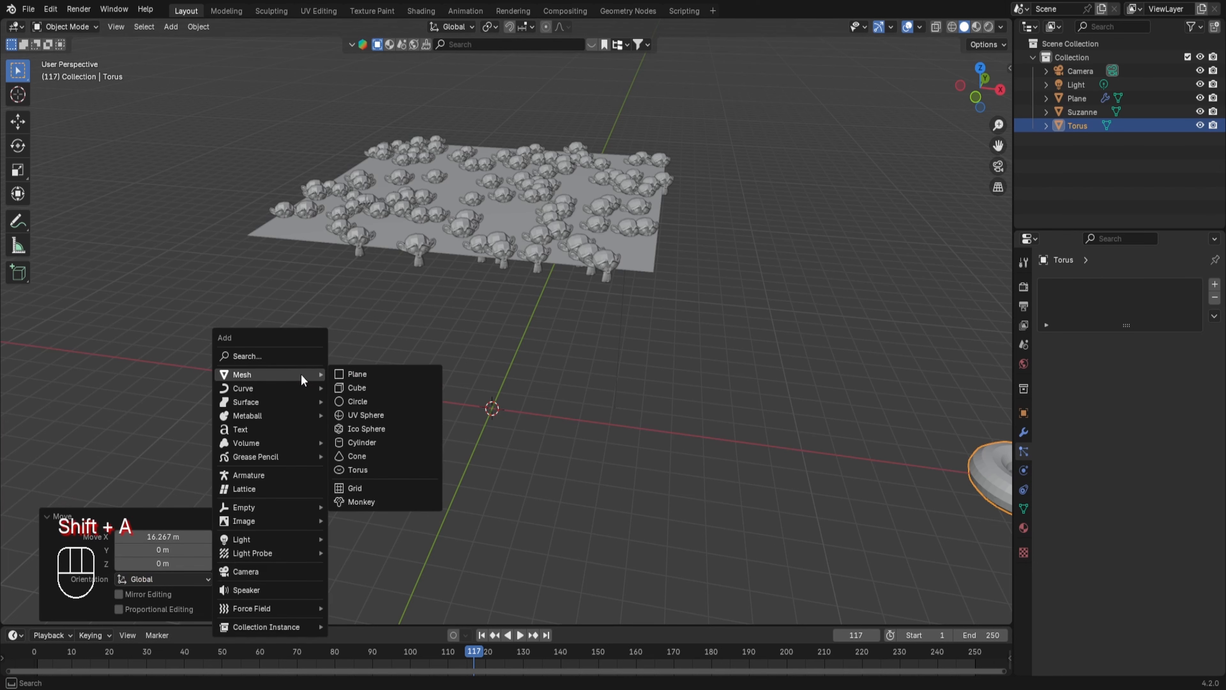
{"action": "left_click", "coordinate": [345, 375]}
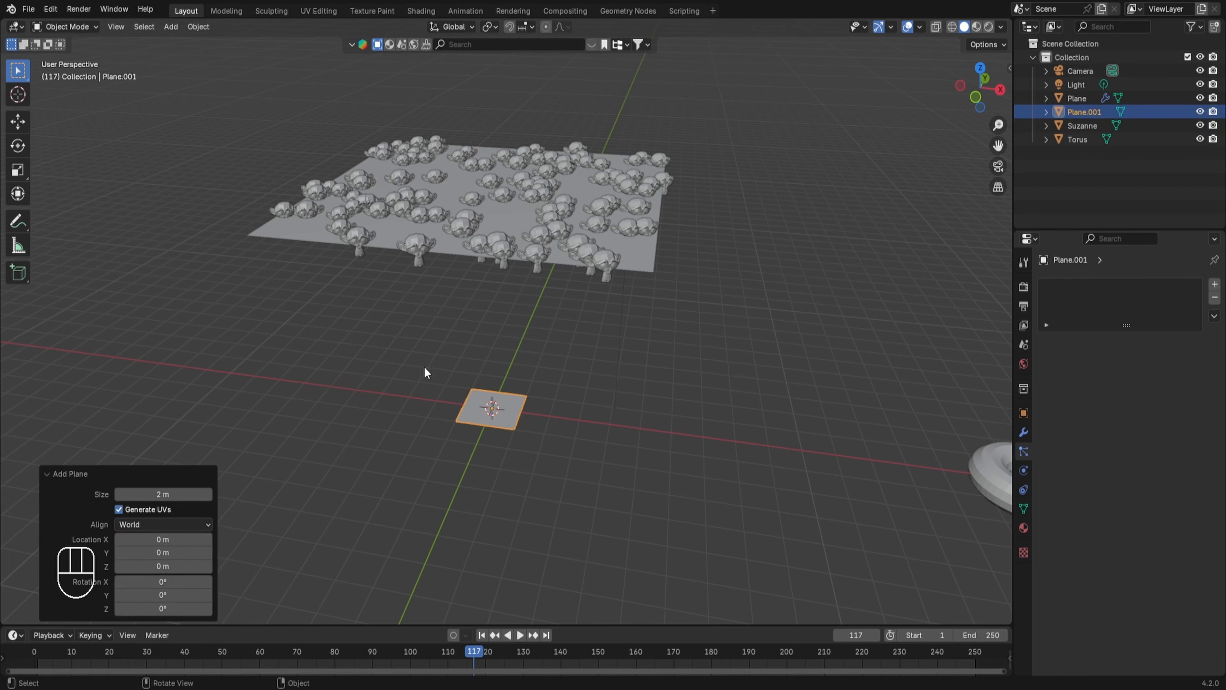
{"action": "key", "text": "slash"}
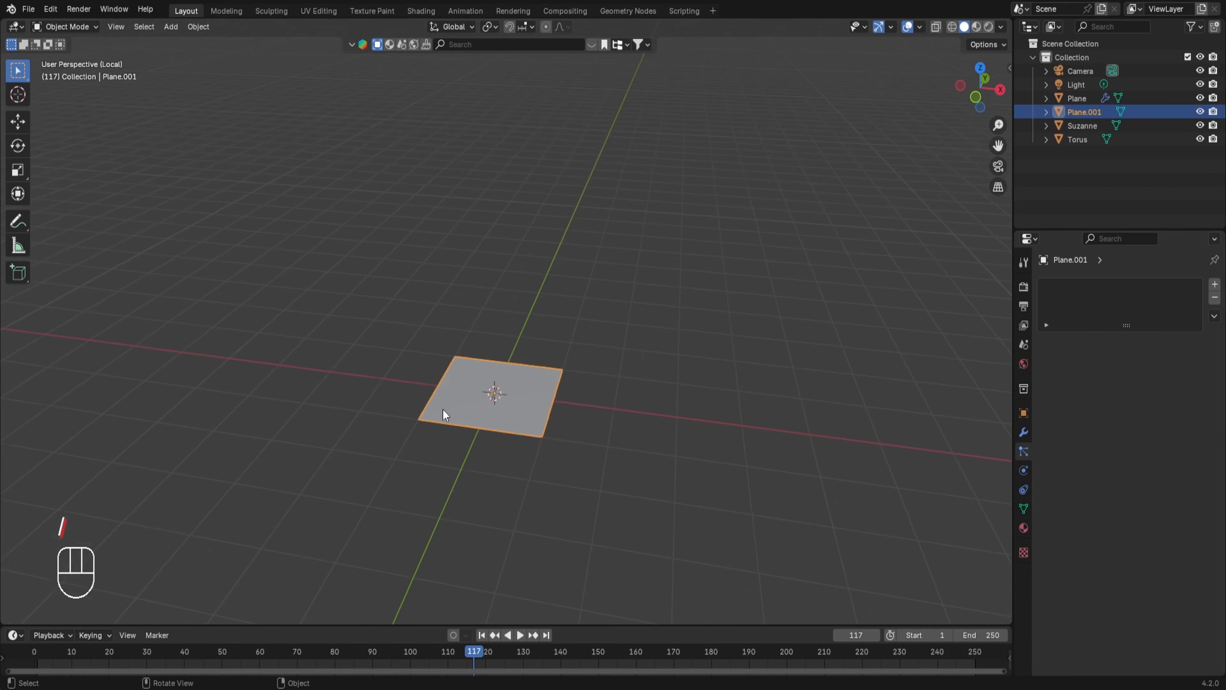
{"action": "key", "text": "KP_7"}
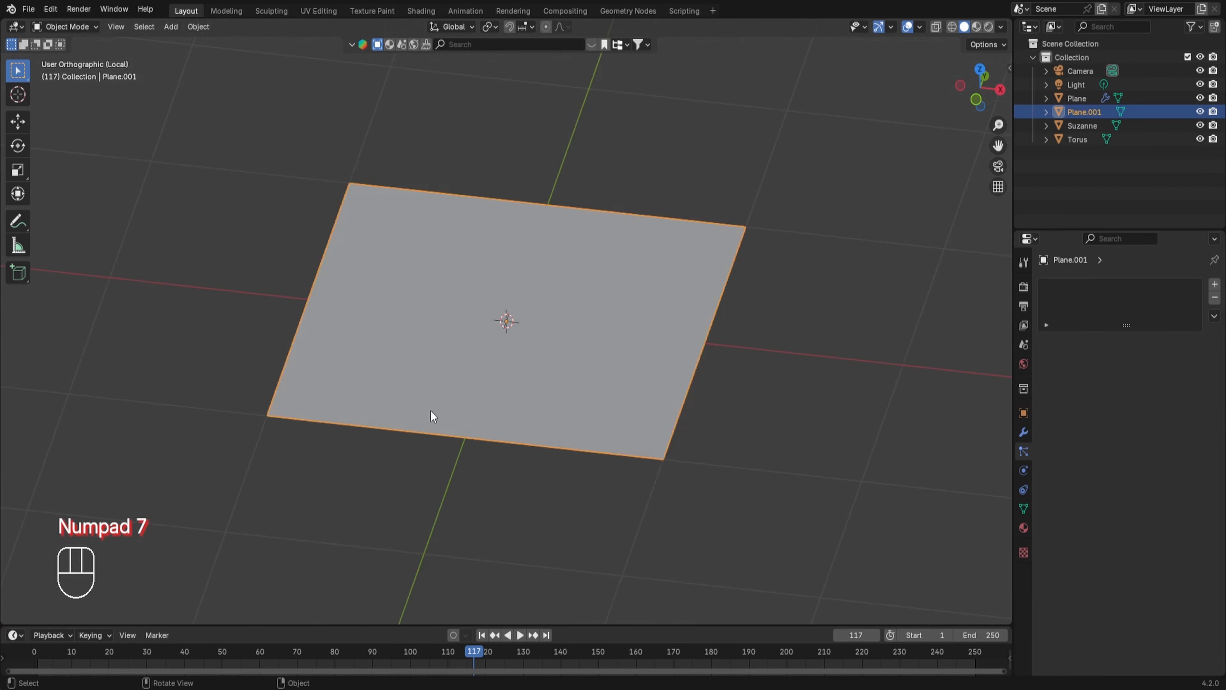
Step: Subdivide the new plane in Edit Mode and move its upper middle vertex about 1 m along Y into a peak
{"action": "key", "text": "Tab"}
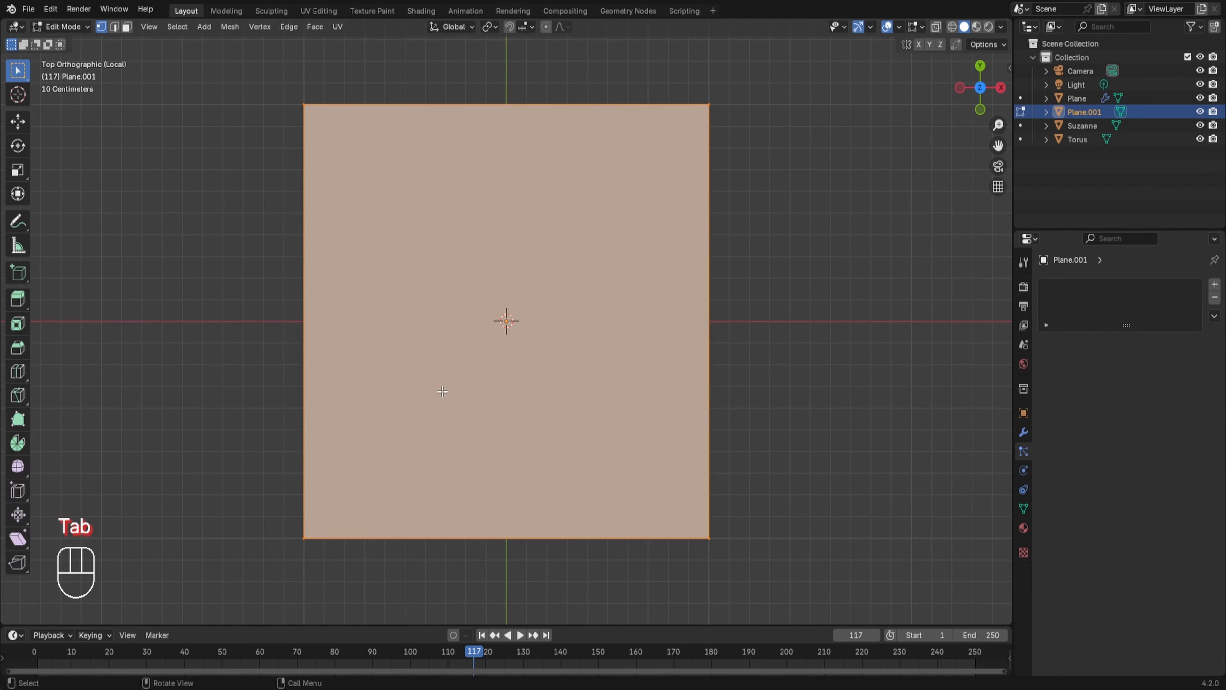
{"action": "scroll", "coordinate": [447, 388], "scroll_direction": "down", "scroll_amount": 2}
{"action": "right_click", "coordinate": [458, 275]}
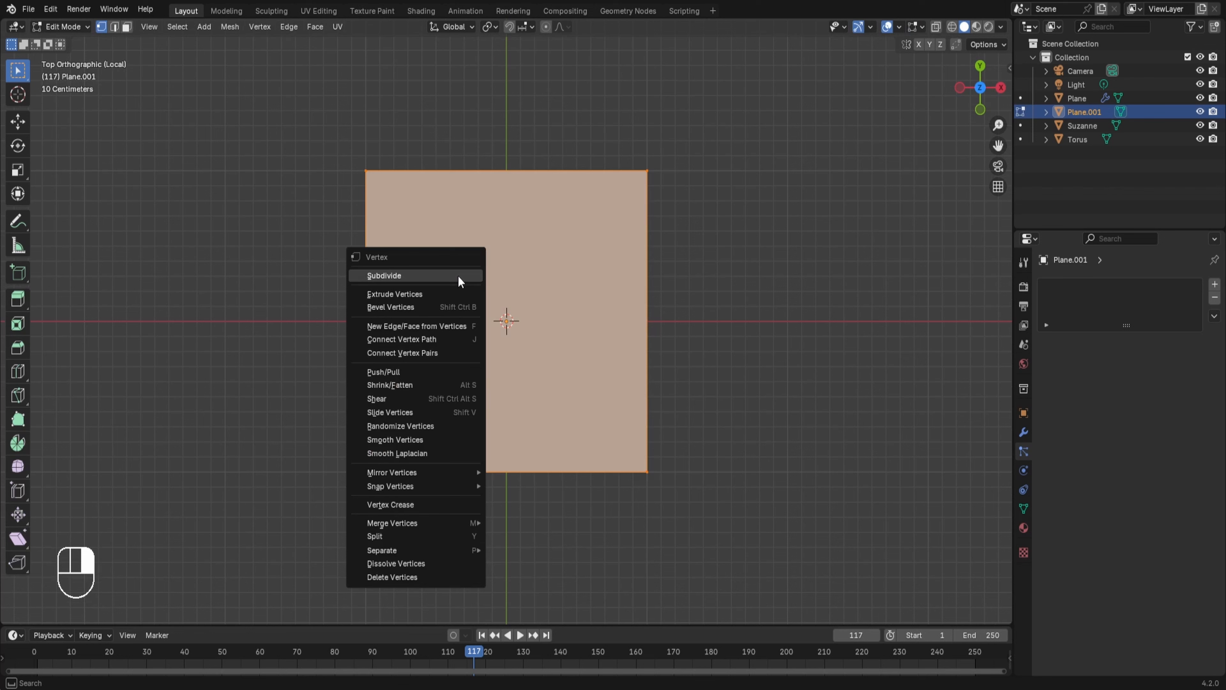
{"action": "left_click", "coordinate": [432, 275]}
{"action": "left_click", "coordinate": [521, 183]}
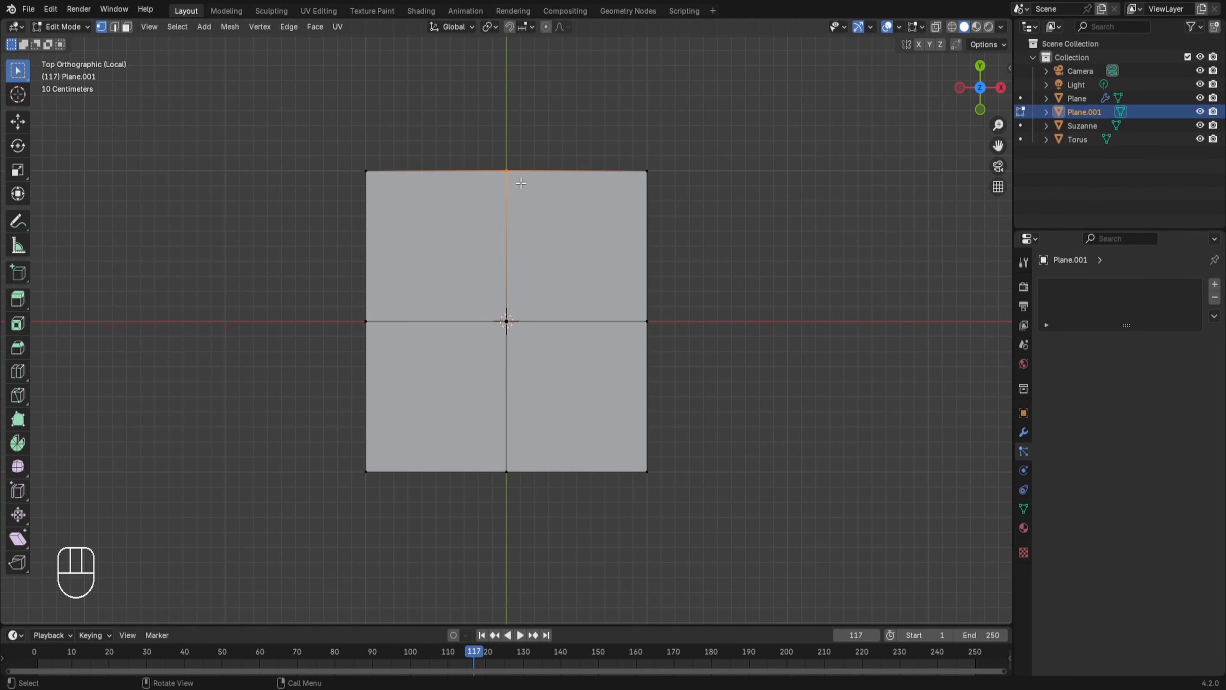
{"action": "key", "text": "g"}
{"action": "key", "text": "y"}
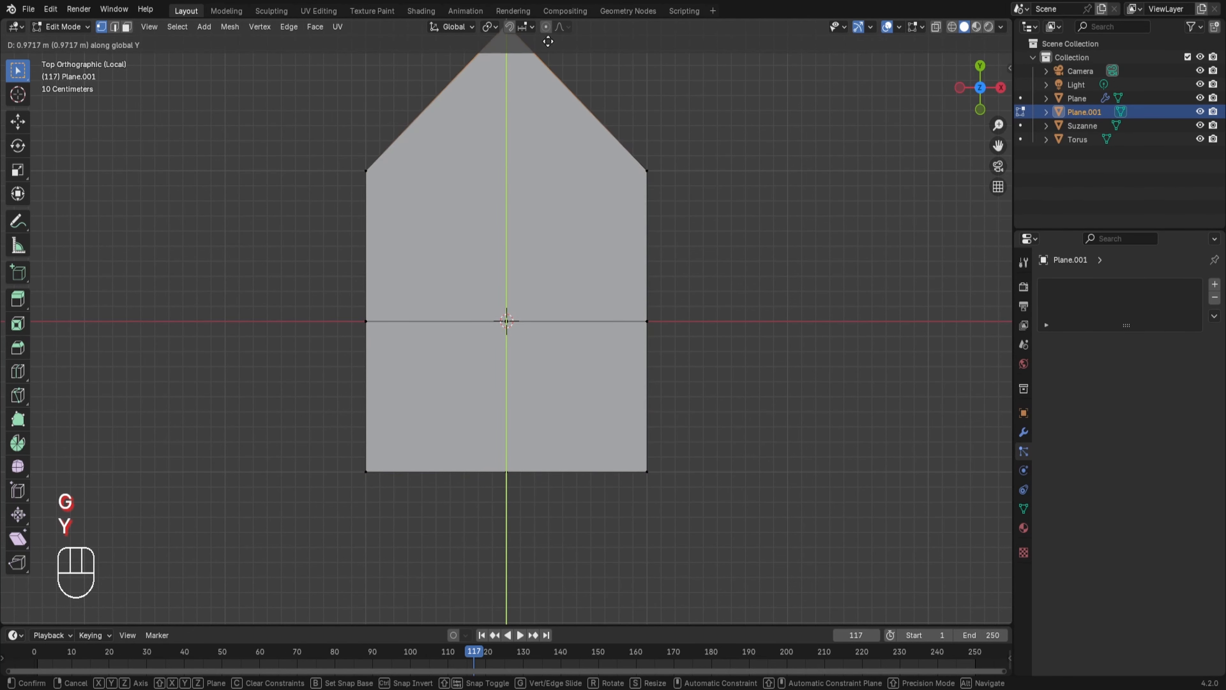
{"action": "left_click", "coordinate": [548, 39]}
{"action": "scroll", "coordinate": [416, 185], "scroll_direction": "down", "scroll_amount": 1}
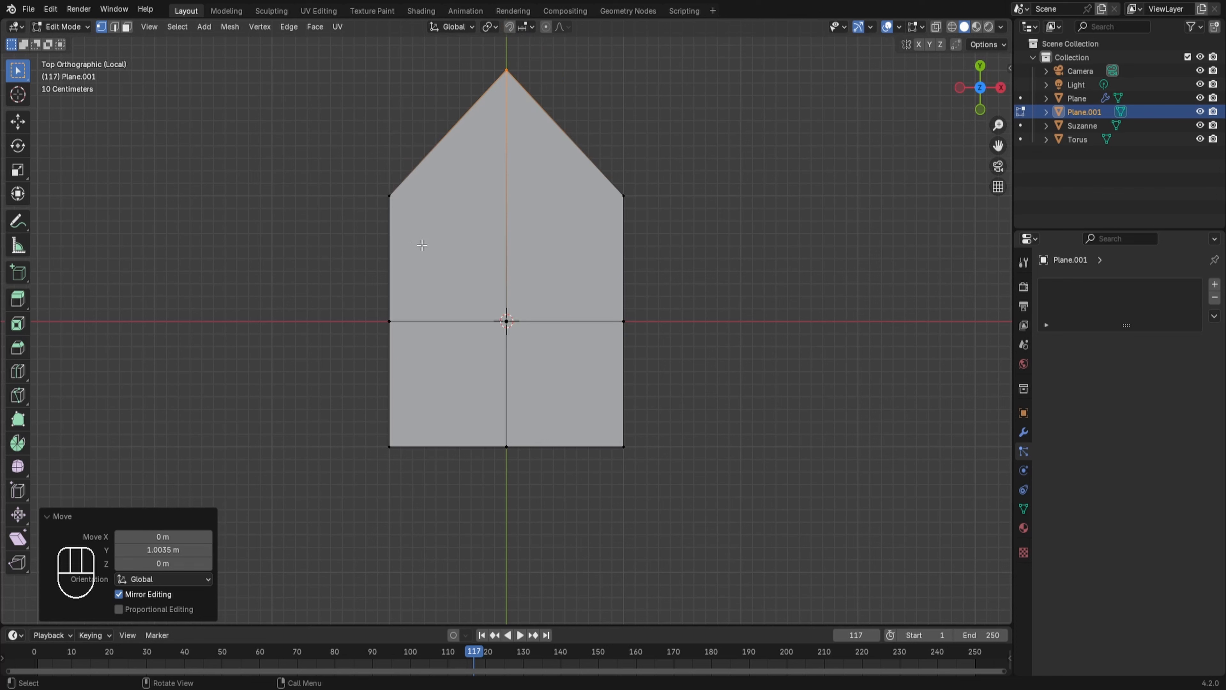
Step: Subdivide the plane's upper left side edge and move the new vertex about -1.46 m in X and 0.90 m in Y into a spike
{"action": "left_click_drag", "start_coordinate": [367, 175], "coordinate": [402, 329]}
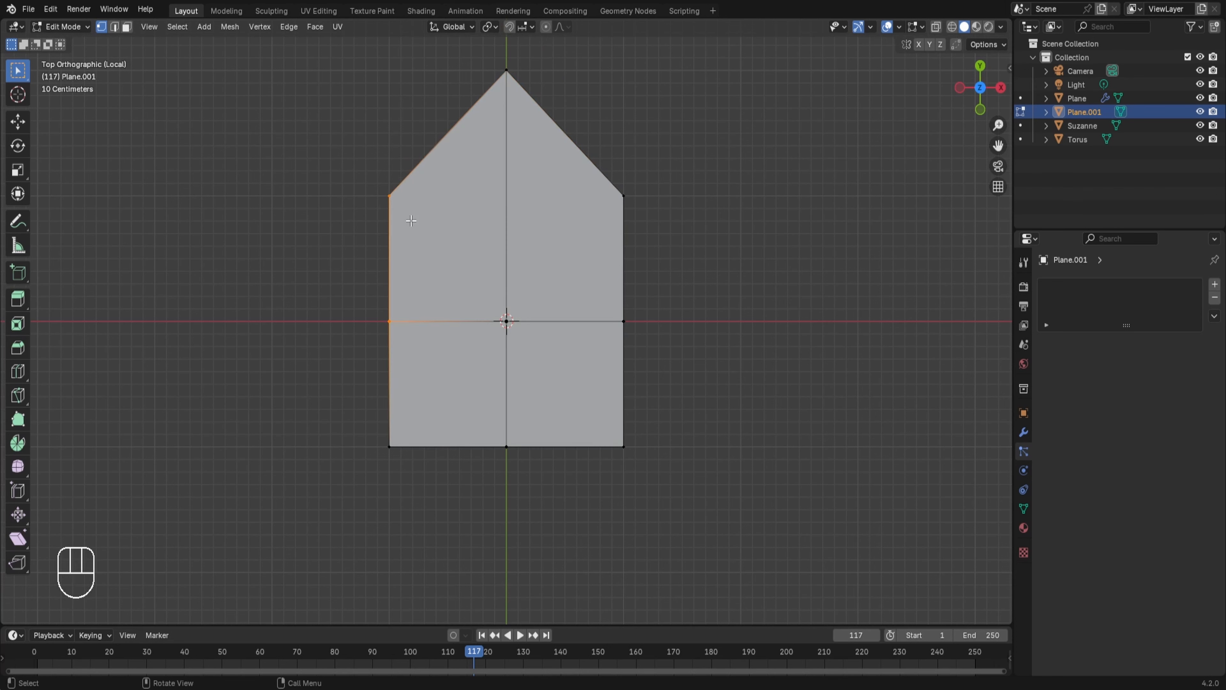
{"action": "right_click", "coordinate": [411, 221]}
{"action": "left_click", "coordinate": [409, 220]}
{"action": "key", "text": "b"}
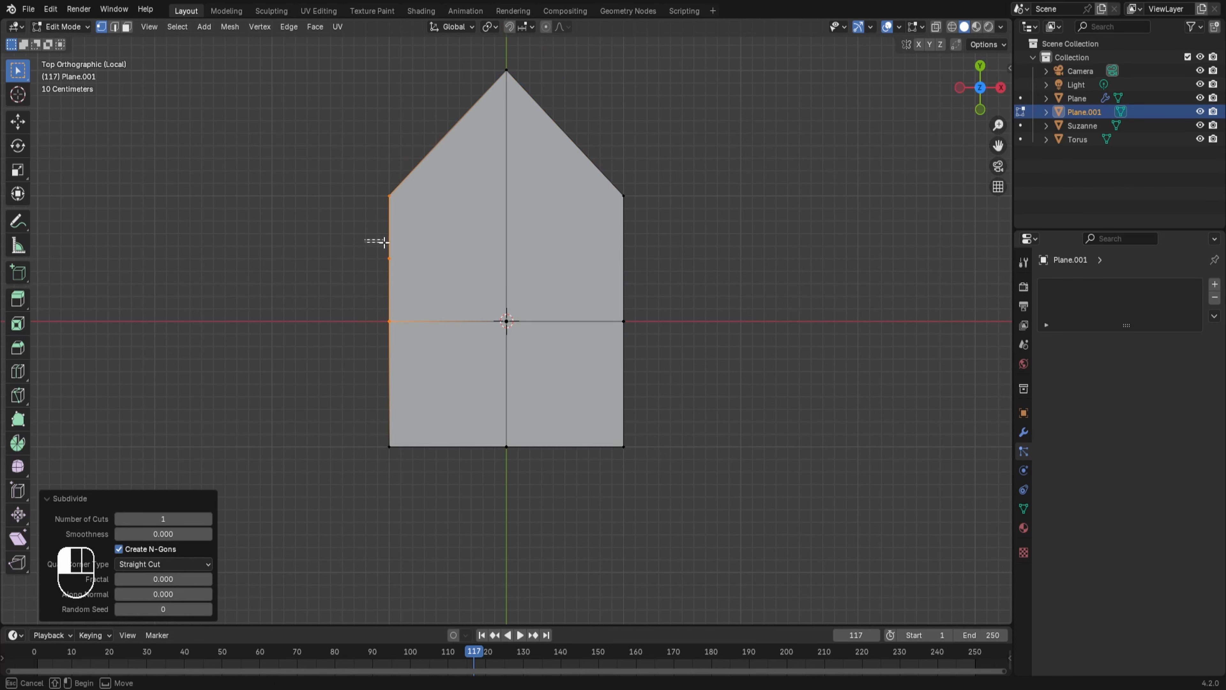
{"action": "left_click_drag", "start_coordinate": [366, 239], "coordinate": [416, 267]}
{"action": "key", "text": "g"}
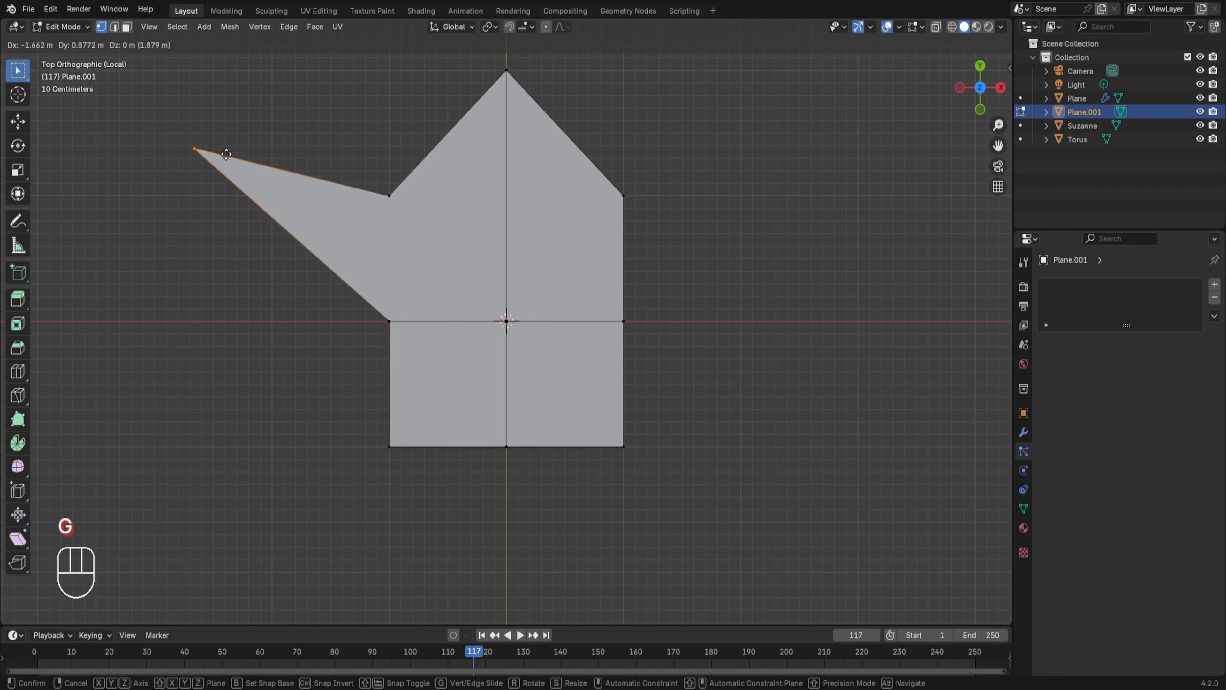
{"action": "left_click", "coordinate": [250, 150]}
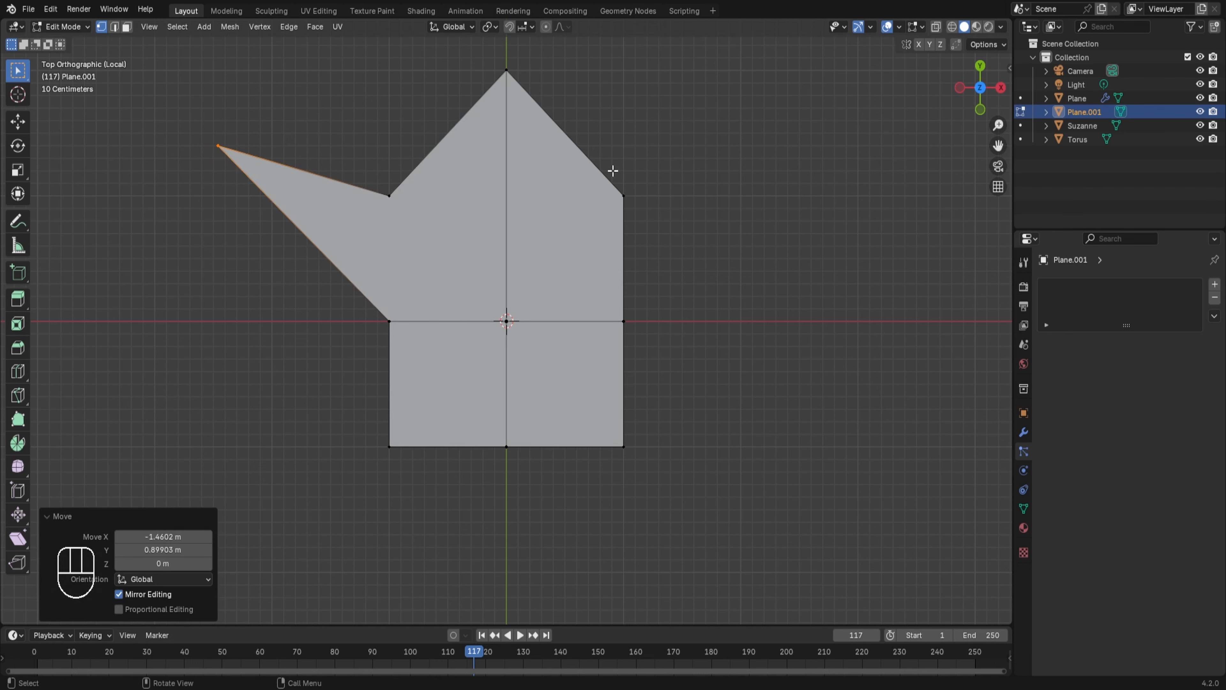
Step: Subdivide the plane's upper right side edge and move the new vertex up and outward into a spike opposite the left one
{"action": "left_click_drag", "start_coordinate": [613, 171], "coordinate": [684, 334]}
{"action": "right_click", "coordinate": [648, 244]}
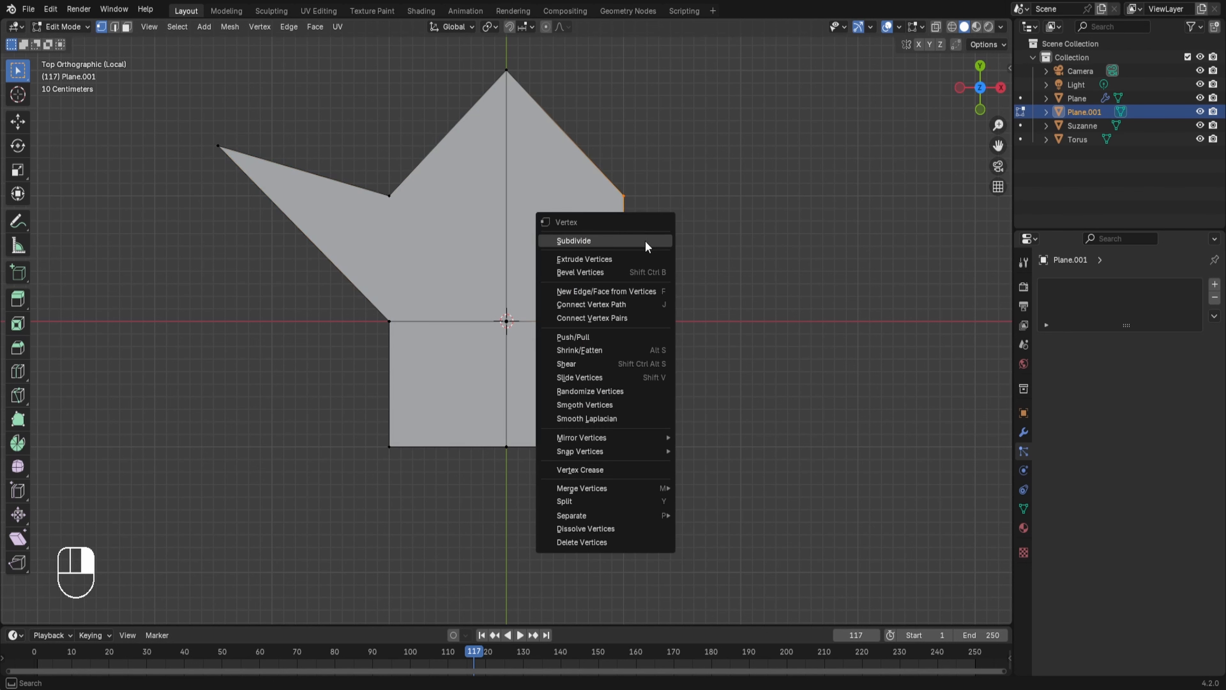
{"action": "left_click", "coordinate": [644, 241]}
{"action": "left_click_drag", "start_coordinate": [609, 249], "coordinate": [640, 279]}
{"action": "key", "text": "g"}
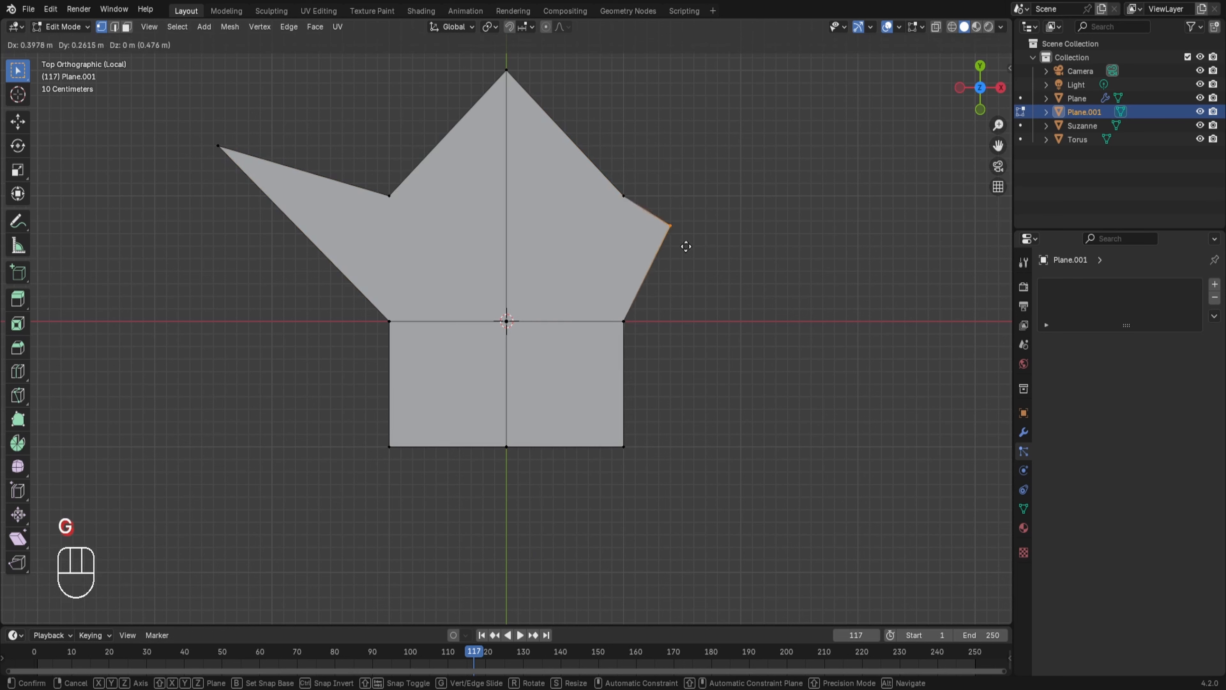
{"action": "left_click", "coordinate": [804, 146]}
{"action": "key", "text": "ctrl+z"}
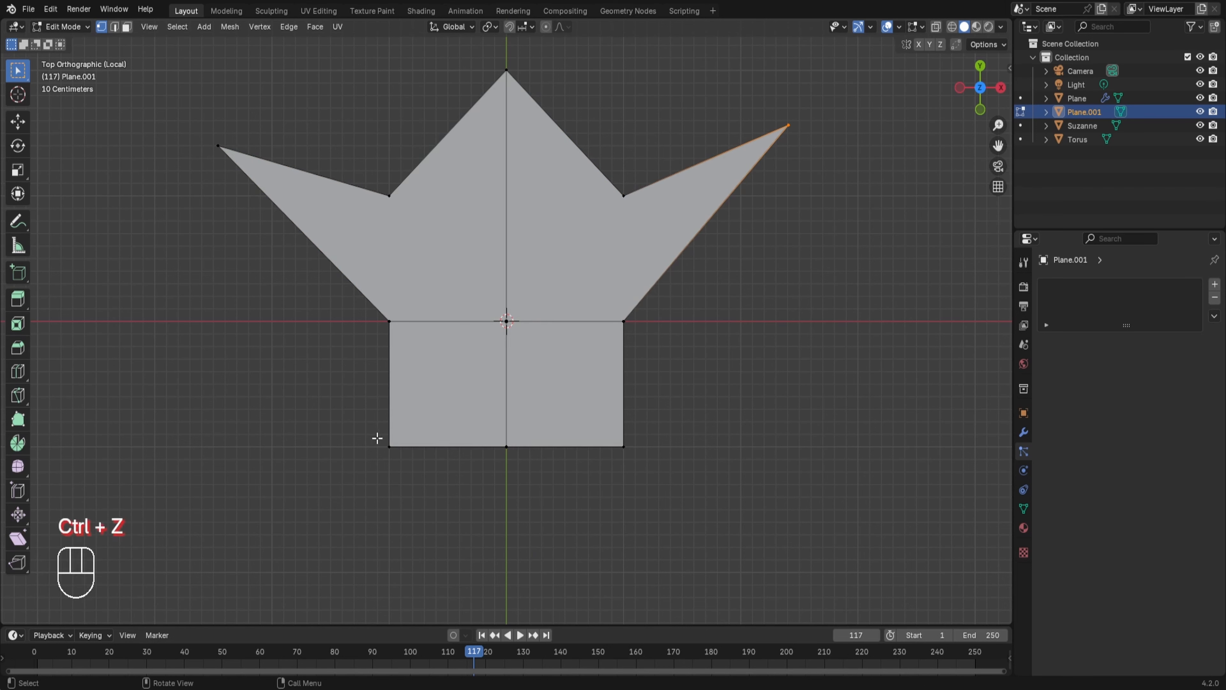
Step: Move the lower left corner about -0.53 m in X and -0.76 m in Y, and the lower right corner about 0.32 m and -0.73 m
{"action": "left_click_drag", "start_coordinate": [378, 438], "coordinate": [405, 467]}
{"action": "key", "text": "g"}
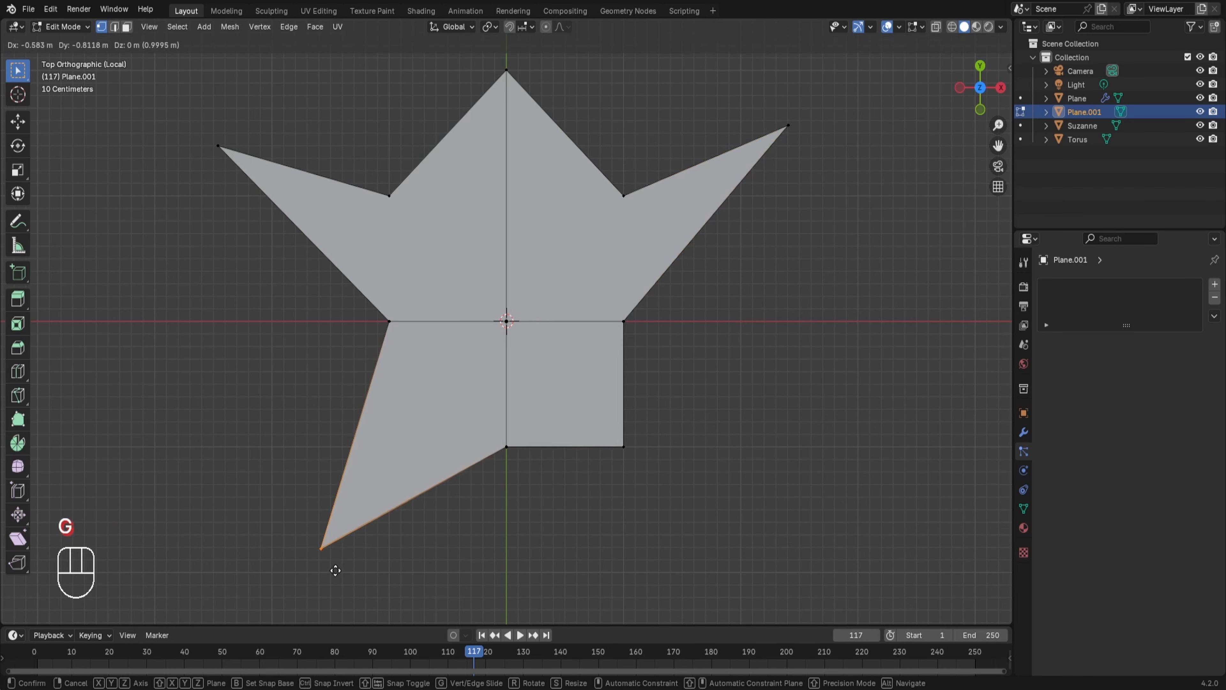
{"action": "left_click", "coordinate": [339, 565]}
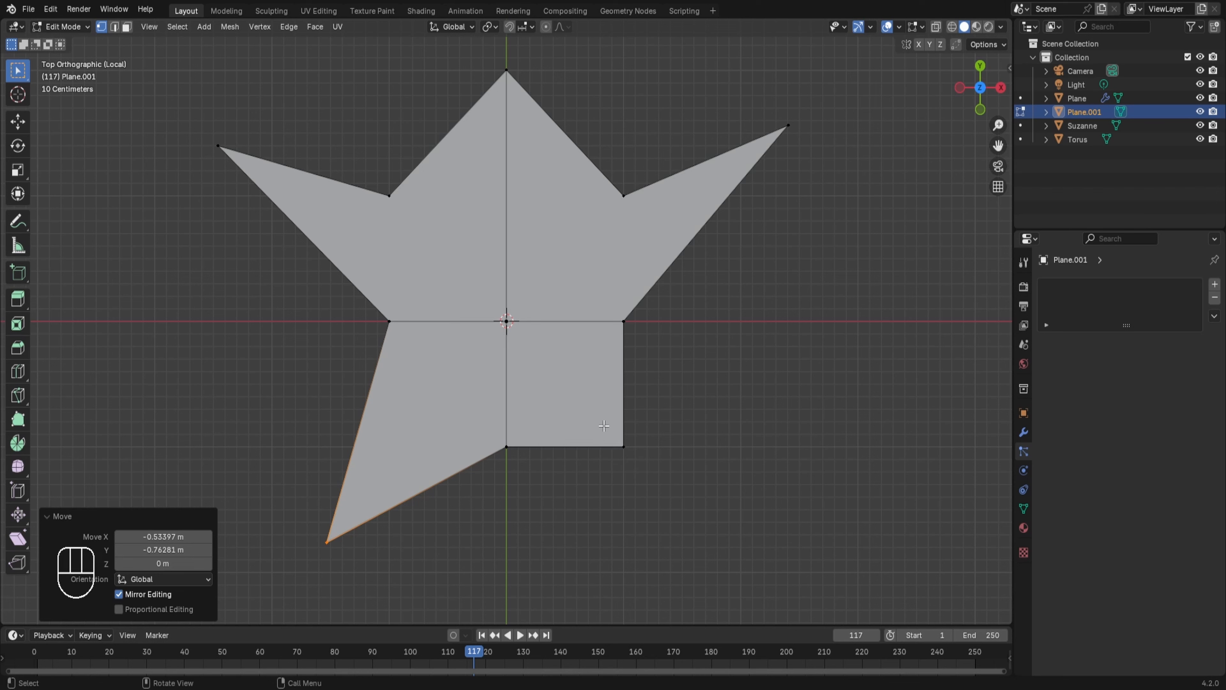
{"action": "left_click_drag", "start_coordinate": [612, 434], "coordinate": [637, 460]}
{"action": "key", "text": "g"}
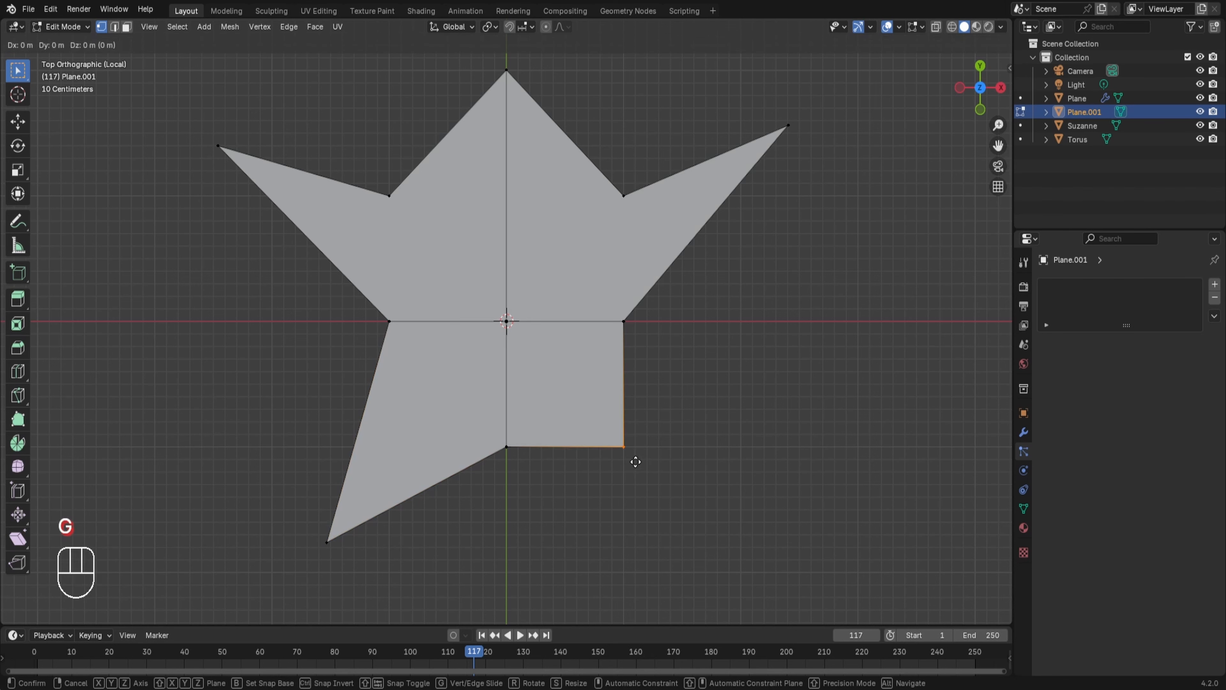
{"action": "left_click", "coordinate": [671, 553]}
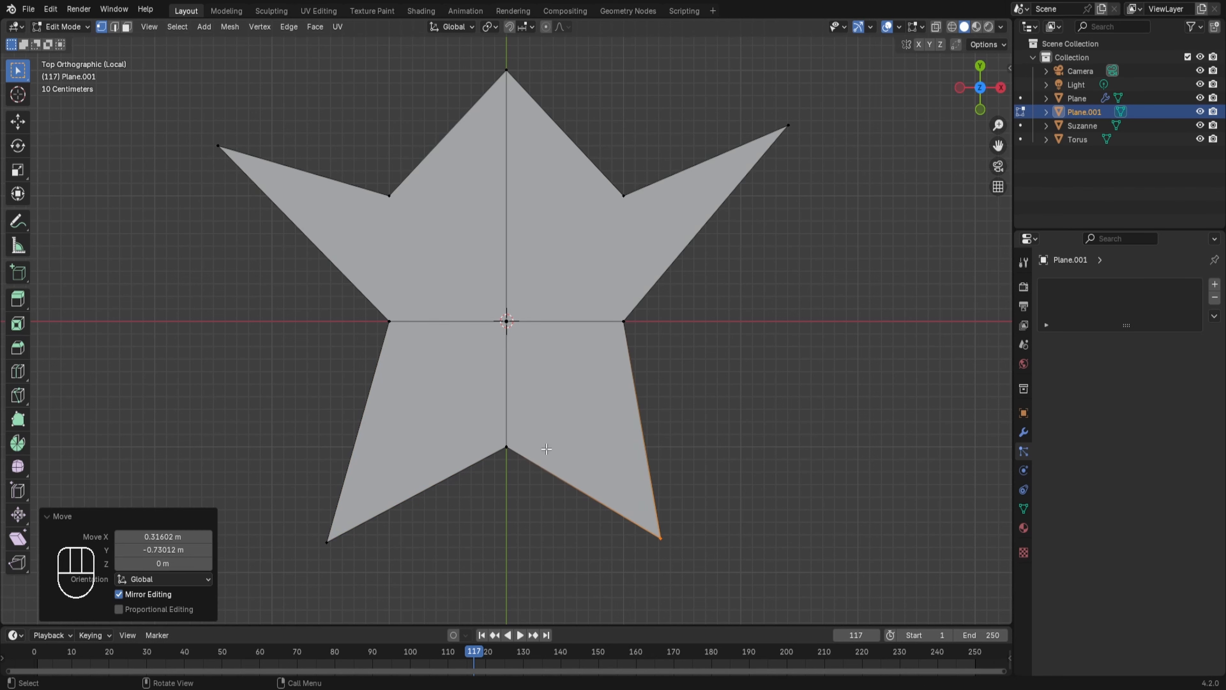
Step: Move the inner vertex between the left and top spikes about 0.40 m along X, down along Y, and another 0.09 m along X
{"action": "left_click_drag", "start_coordinate": [384, 165], "coordinate": [398, 225]}
{"action": "key", "text": "g"}
{"action": "key", "text": "x"}
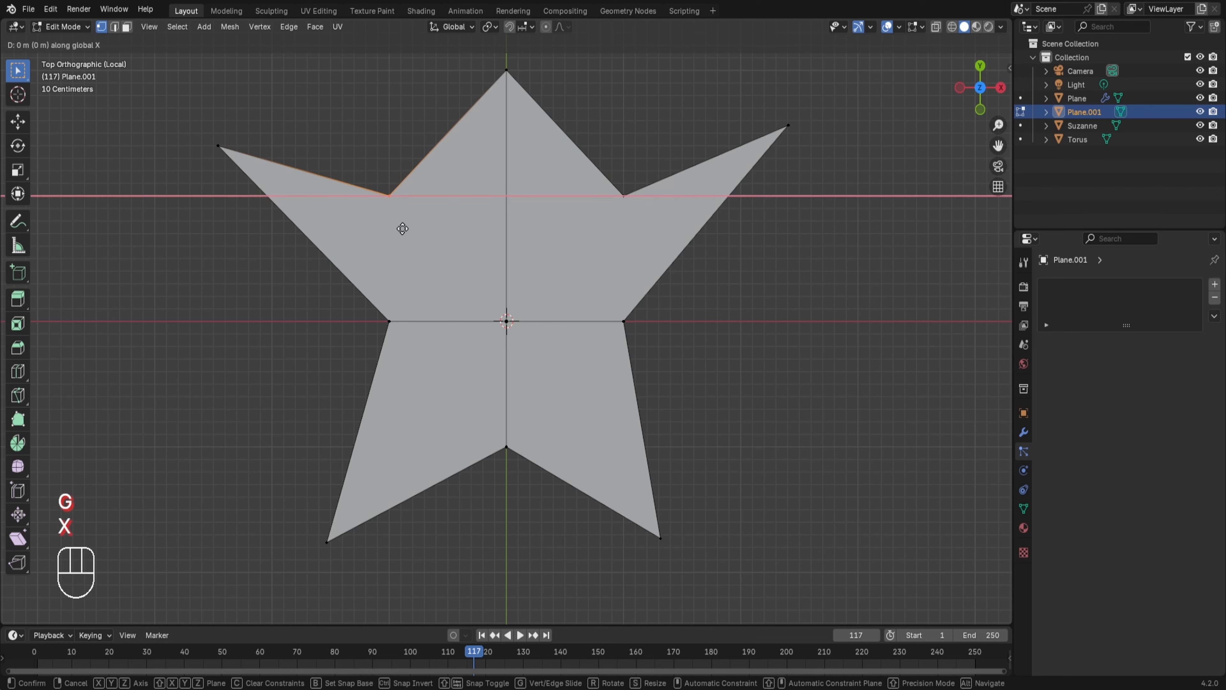
{"action": "left_click", "coordinate": [440, 227]}
{"action": "key", "text": "g"}
{"action": "key", "text": "y"}
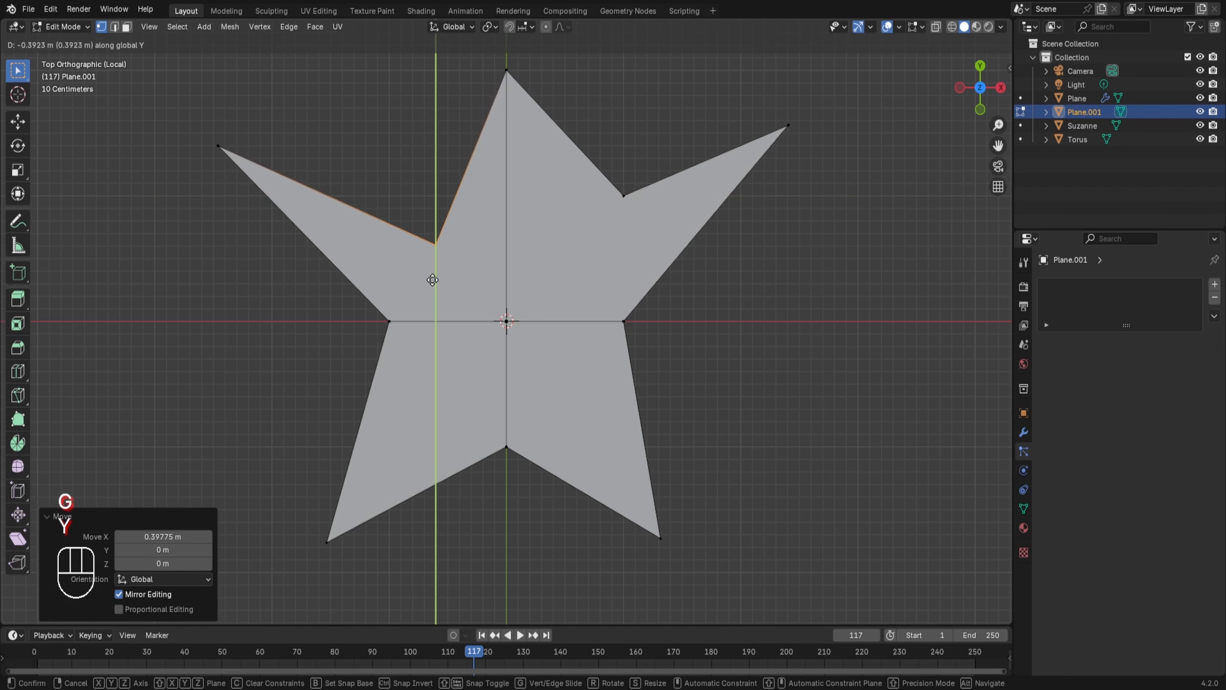
{"action": "key", "text": "x"}
{"action": "left_click", "coordinate": [449, 266]}
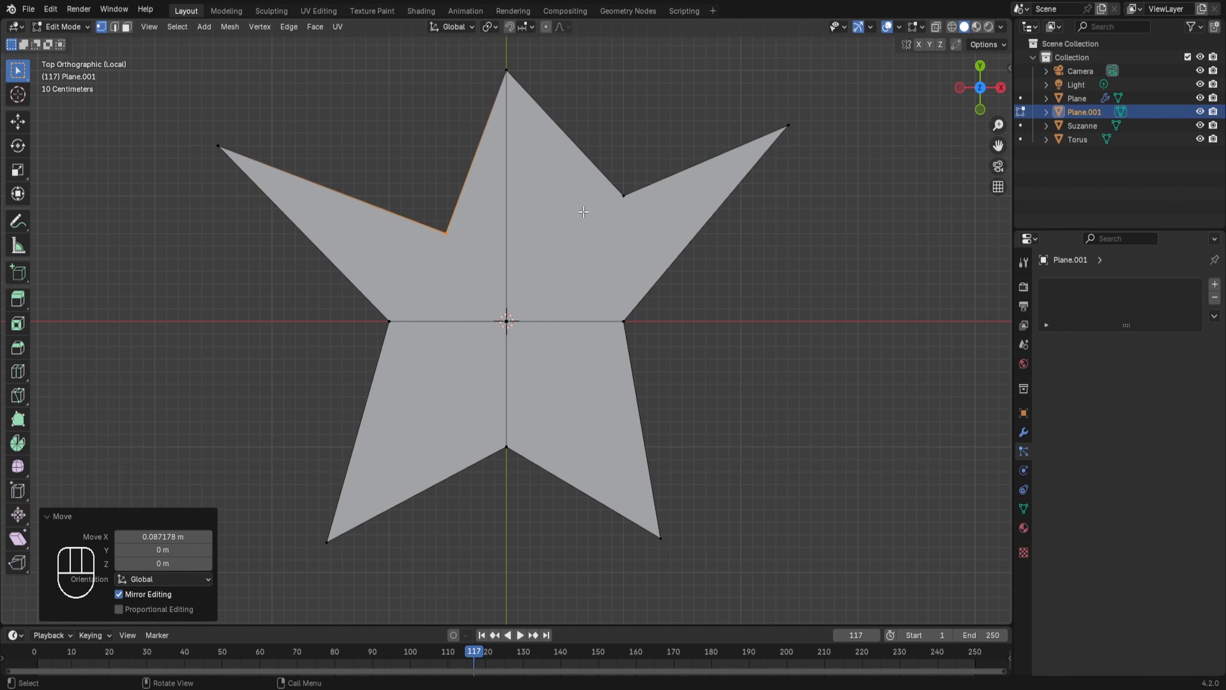
Step: Move the inner vertex between the top and right spikes inward and down to mirror the left notch
{"action": "left_click", "coordinate": [622, 195]}
{"action": "key", "text": "g"}
{"action": "key", "text": "g"}
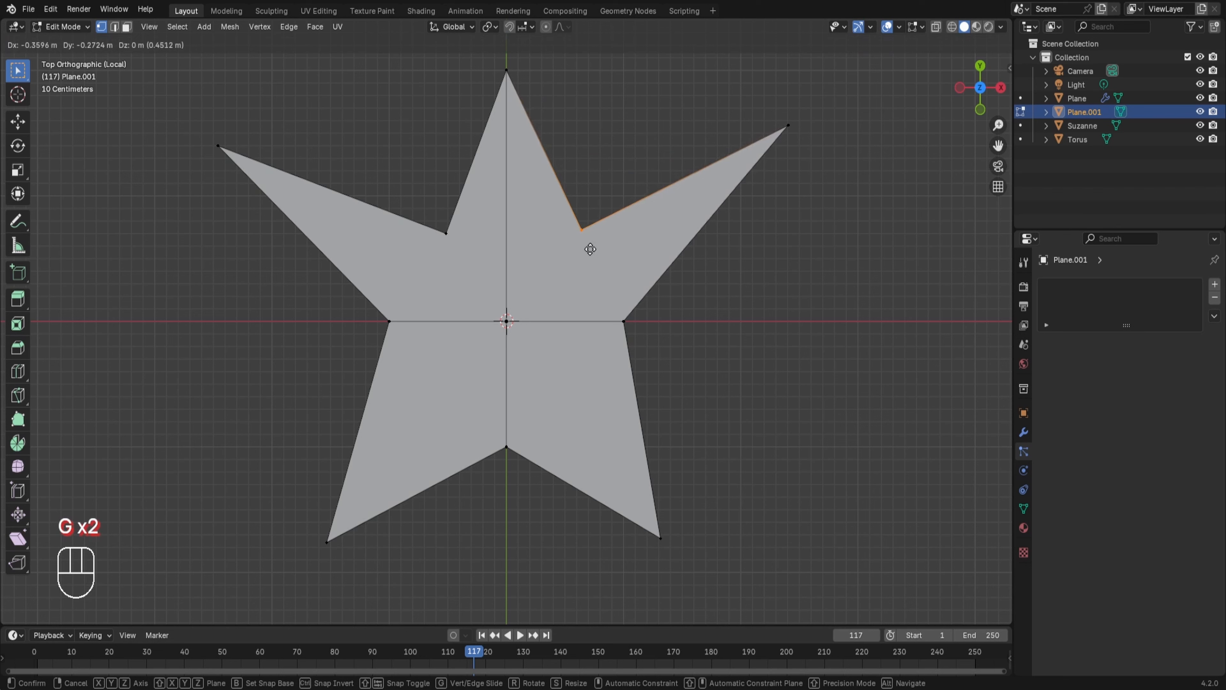
{"action": "left_click", "coordinate": [578, 246]}
Step: Scale the middle row of vertices to 0.806 and move the lower middle vertex about 0.25 m along Y
{"action": "left_click_drag", "start_coordinate": [375, 318], "coordinate": [653, 335]}
{"action": "key", "text": "s"}
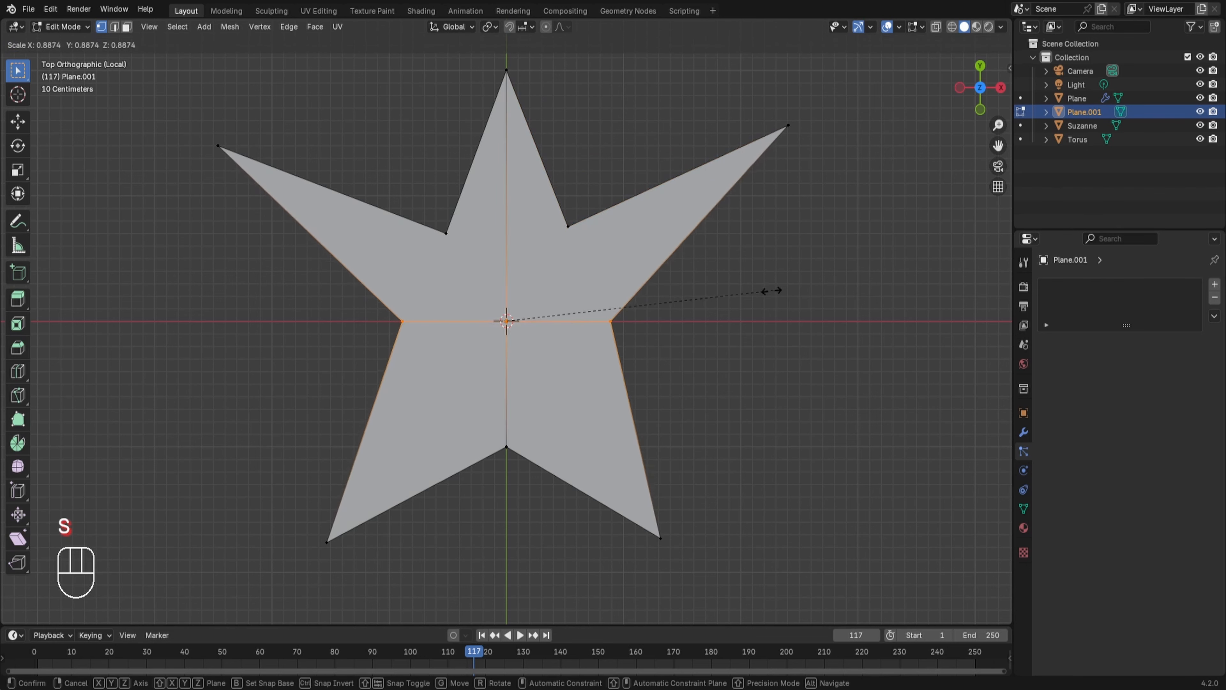
{"action": "left_click", "coordinate": [746, 298]}
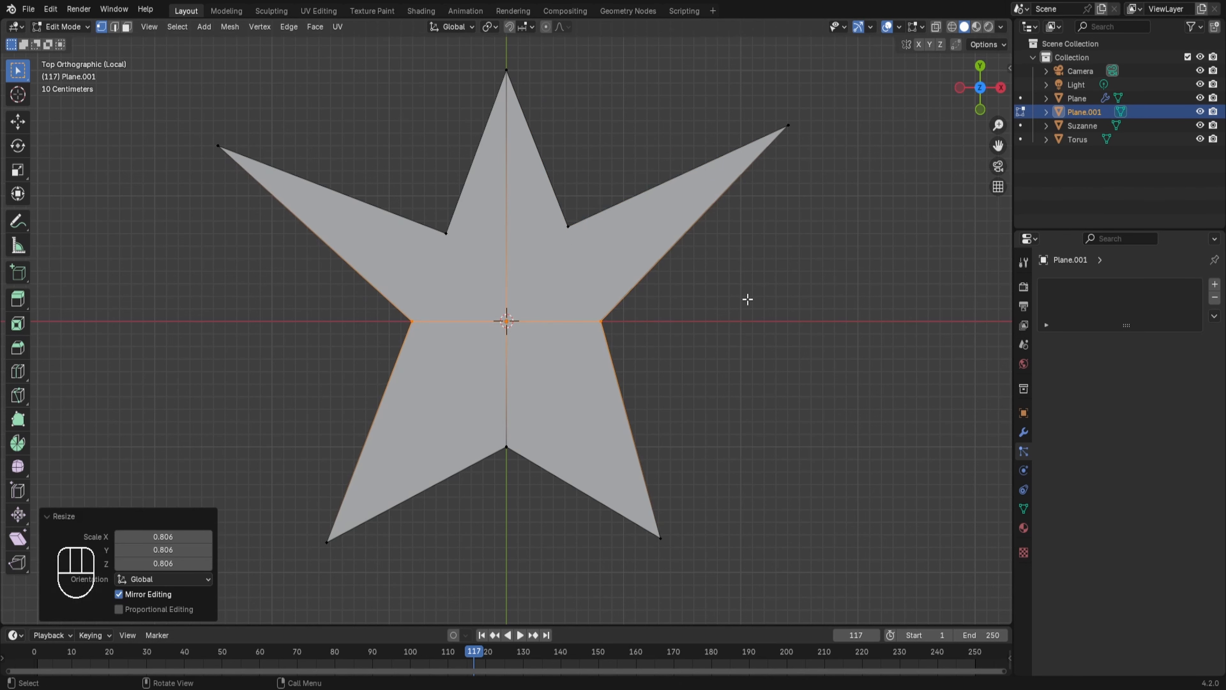
{"action": "left_click", "coordinate": [509, 457]}
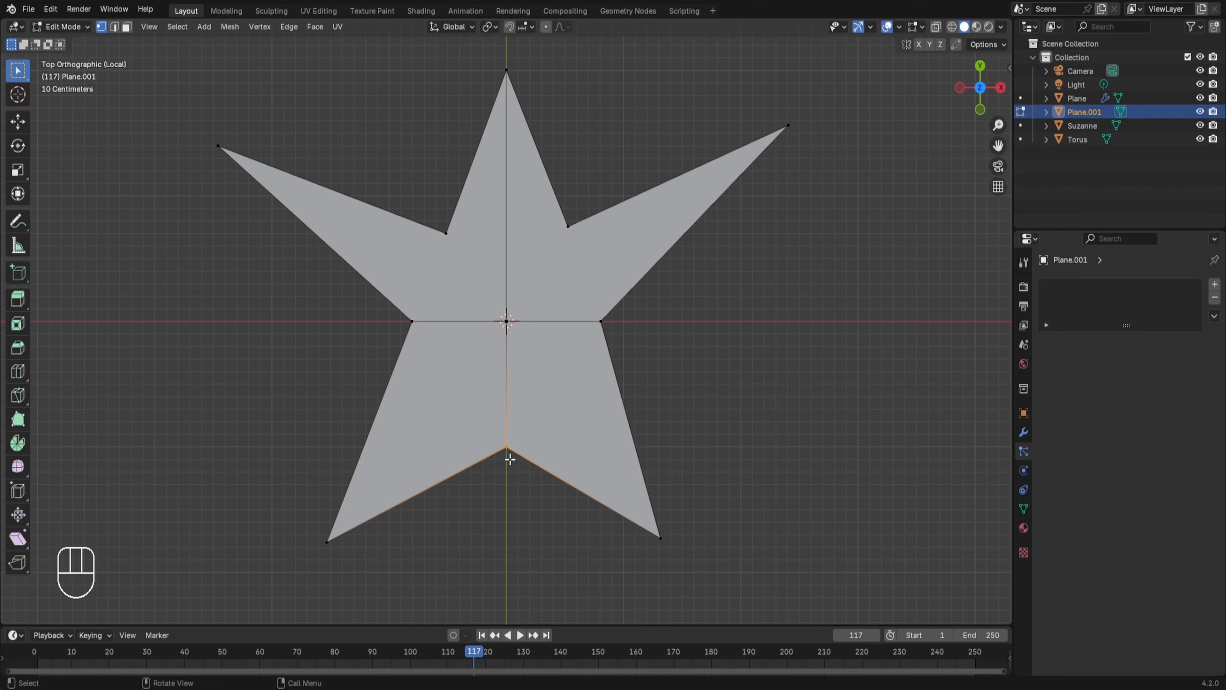
{"action": "key", "text": "g"}
{"action": "key", "text": "y"}
{"action": "left_click", "coordinate": [511, 427]}
Step: Extrude the whole star face upward into a thin solid and return to Object Mode
{"action": "middle_click_drag", "start_coordinate": [511, 427], "coordinate": [498, 298]}
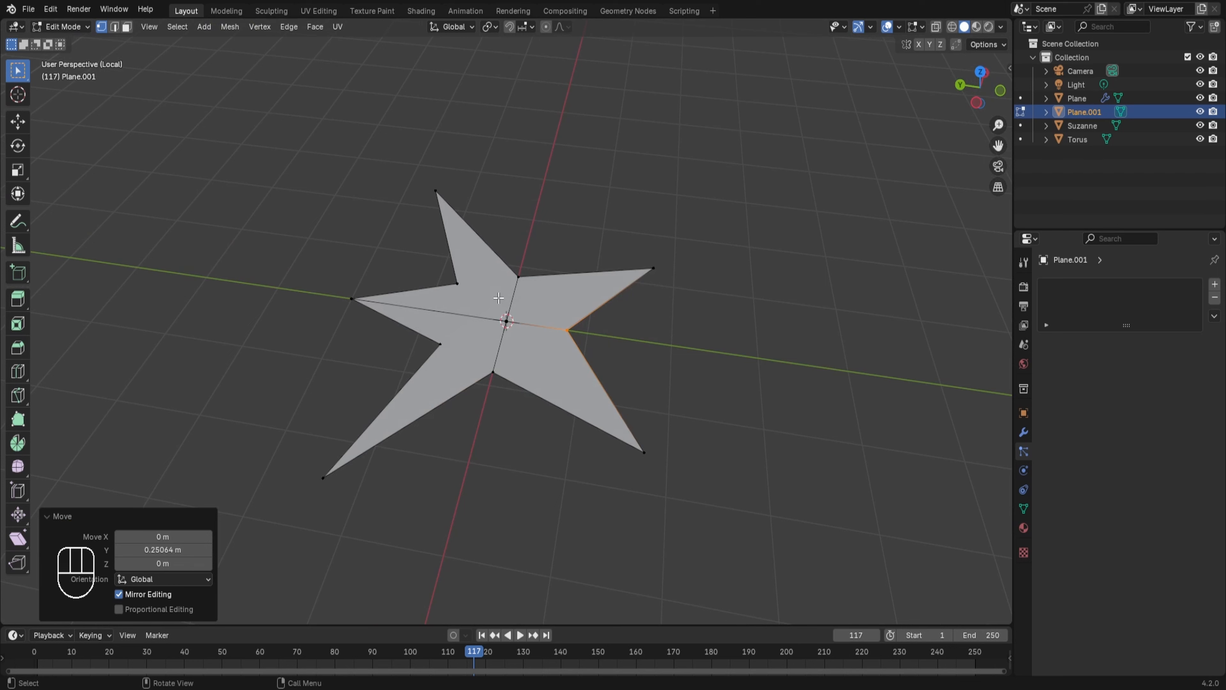
{"action": "key", "text": "a"}
{"action": "key", "text": "e"}
{"action": "left_click", "coordinate": [508, 273]}
{"action": "key", "text": "Tab"}
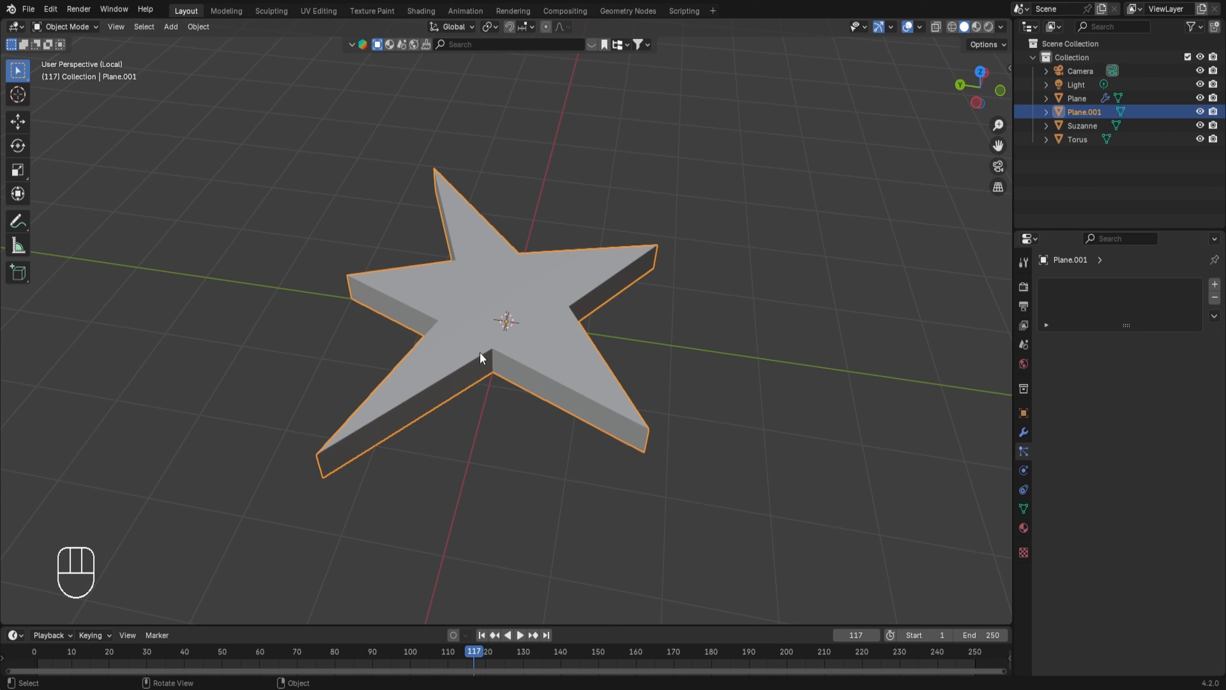
Step: Add a Bevel modifier to the star with an amount of 0.1 m and 3 segments
{"action": "left_click", "coordinate": [1021, 431]}
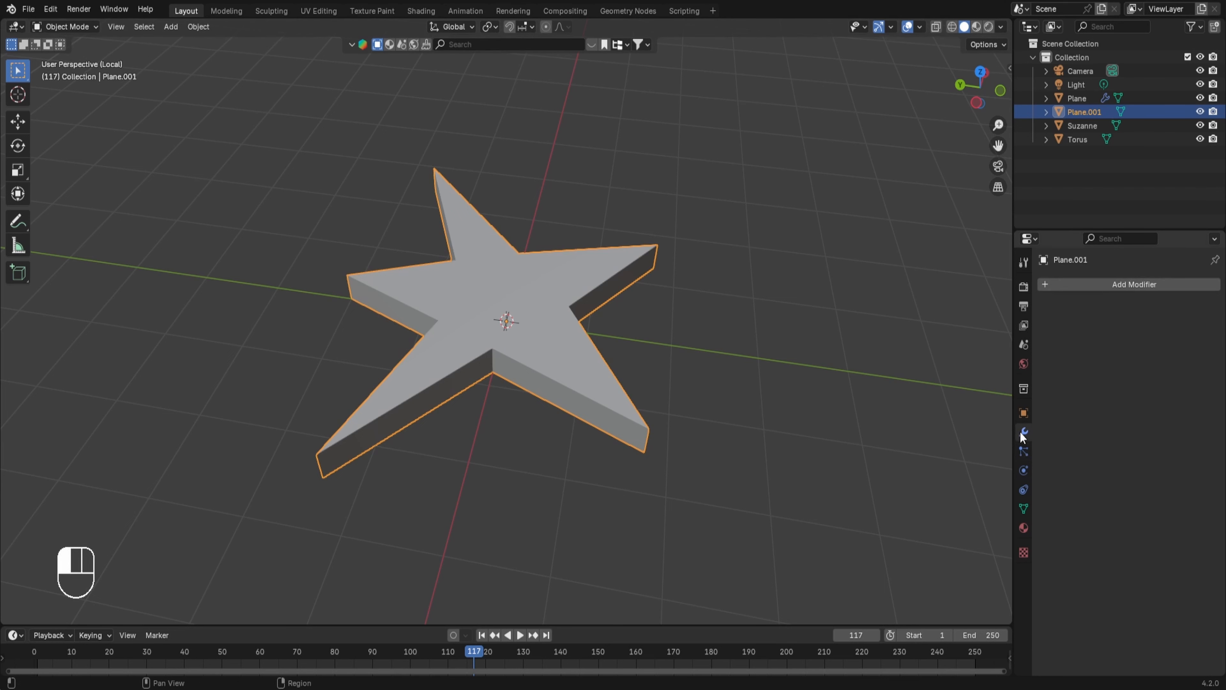
{"action": "left_click", "coordinate": [1104, 284]}
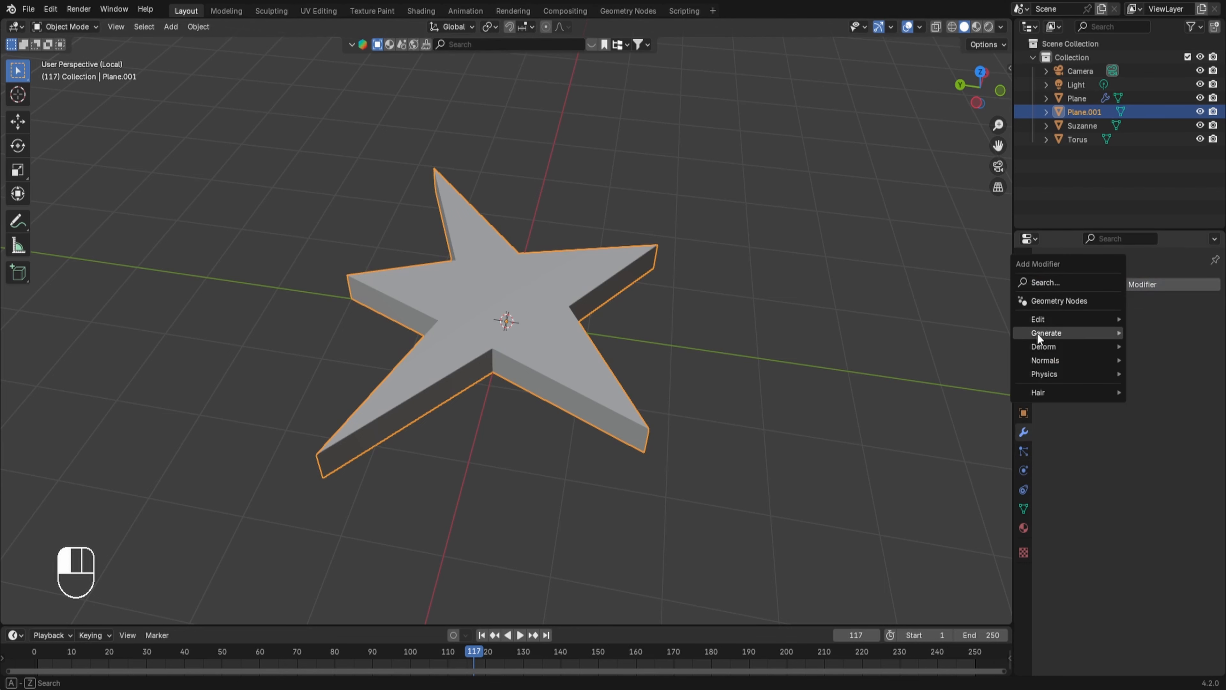
{"action": "mouse_move", "coordinate": [1043, 333]}
{"action": "left_click", "coordinate": [948, 345]}
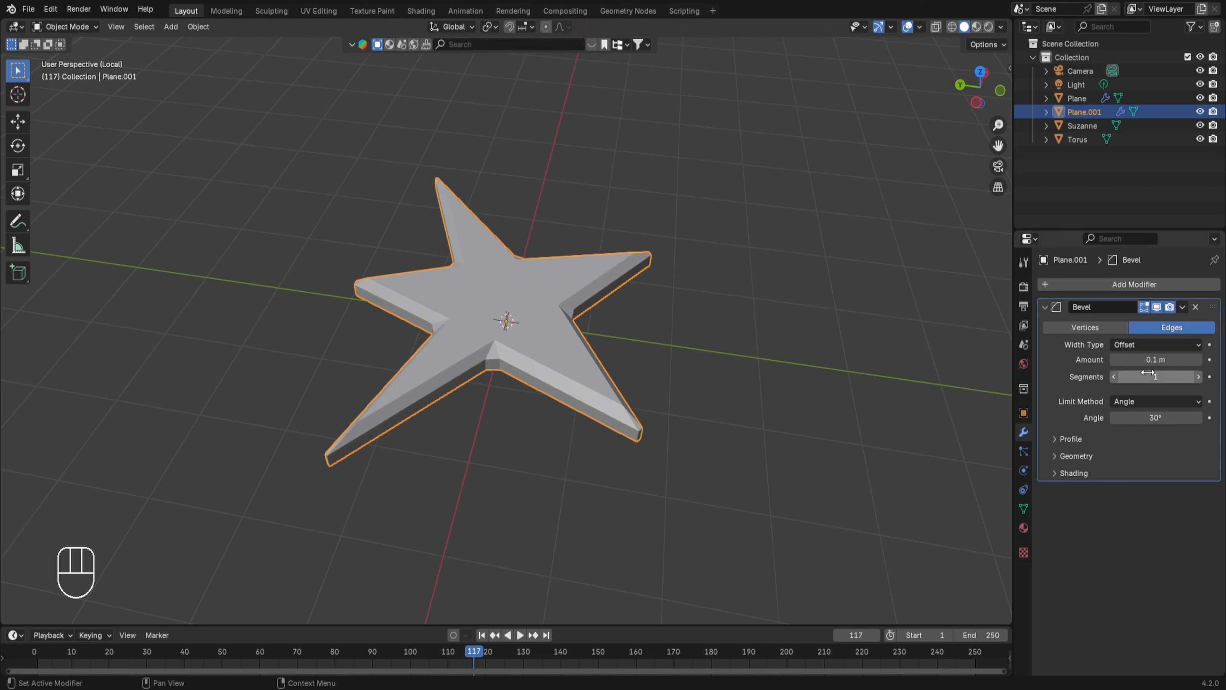
{"action": "left_click", "coordinate": [1200, 376]}
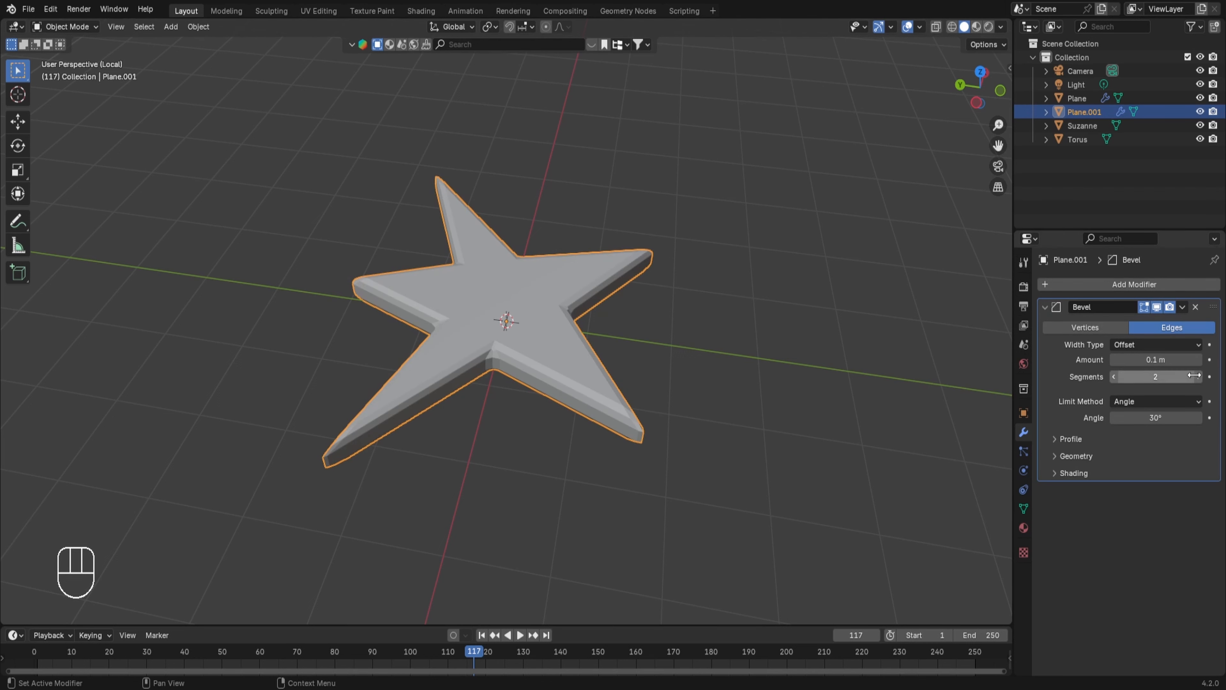
{"action": "left_click", "coordinate": [1194, 375]}
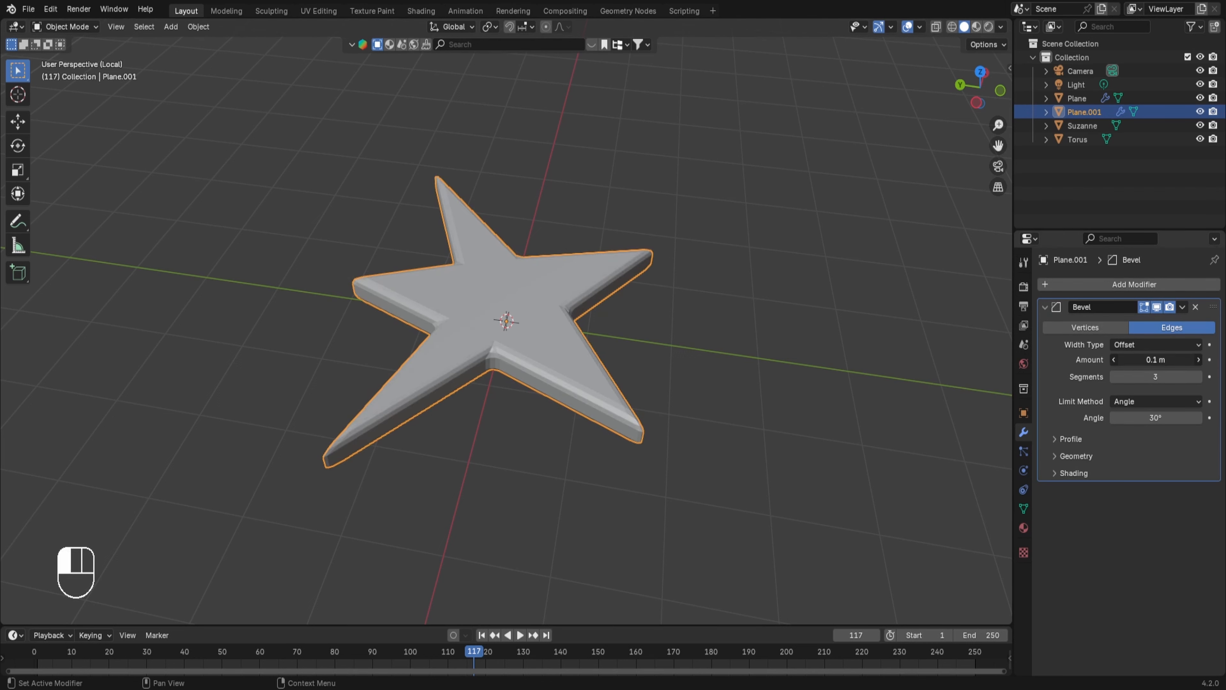
{"action": "mouse_move", "coordinate": [1155, 360]}
{"action": "left_mouse_down"}
{"action": "mouse_move", "coordinate": [1174, 360]}
{"action": "mouse_move", "coordinate": [1156, 360]}
{"action": "left_mouse_up"}
Step: Leave local view and move the star about 13.18 m along X, outside the camera frame
{"action": "scroll", "coordinate": [704, 321], "scroll_direction": "down", "scroll_amount": 2}
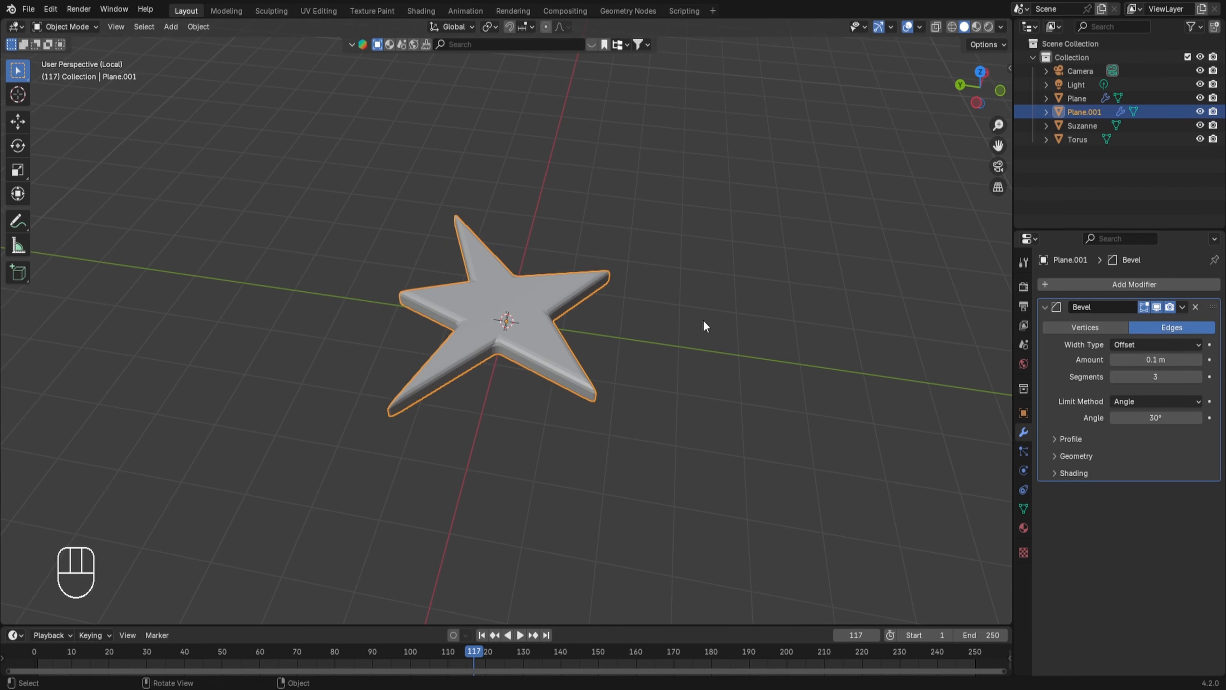
{"action": "middle_click_drag", "start_coordinate": [704, 317], "coordinate": [604, 376]}
{"action": "scroll", "coordinate": [603, 375], "scroll_direction": "down", "scroll_amount": 3}
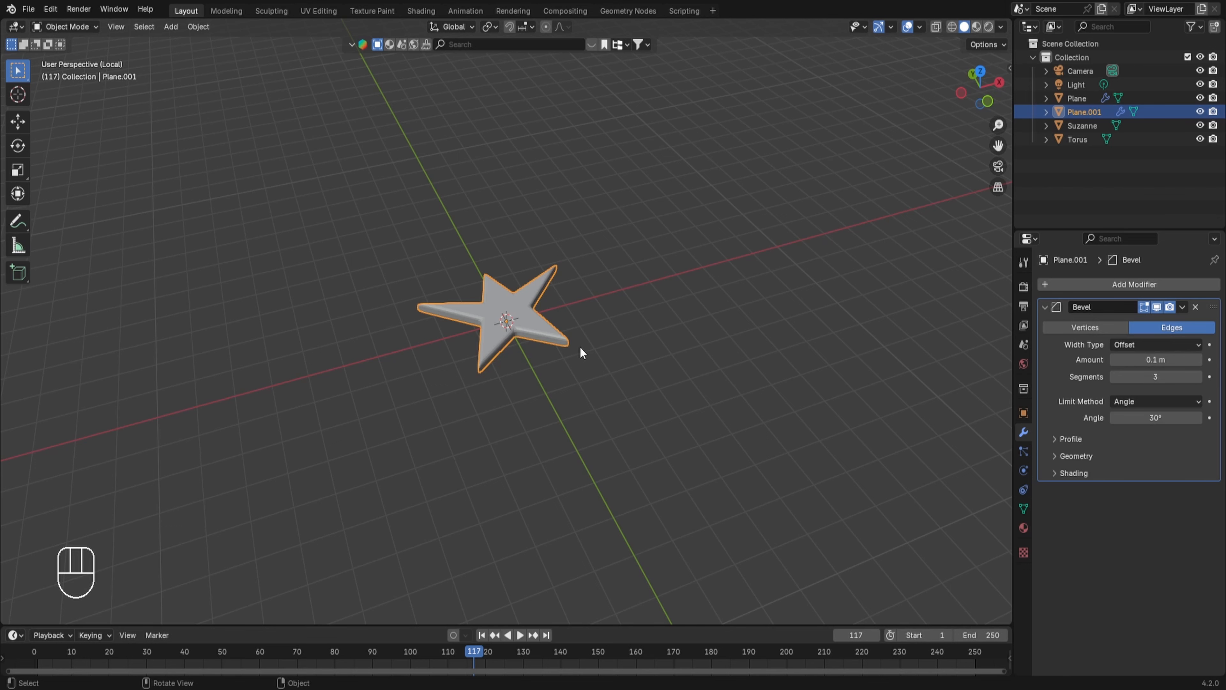
{"action": "key", "text": "KP_Divide"}
{"action": "key", "text": "g"}
{"action": "key", "text": "x"}
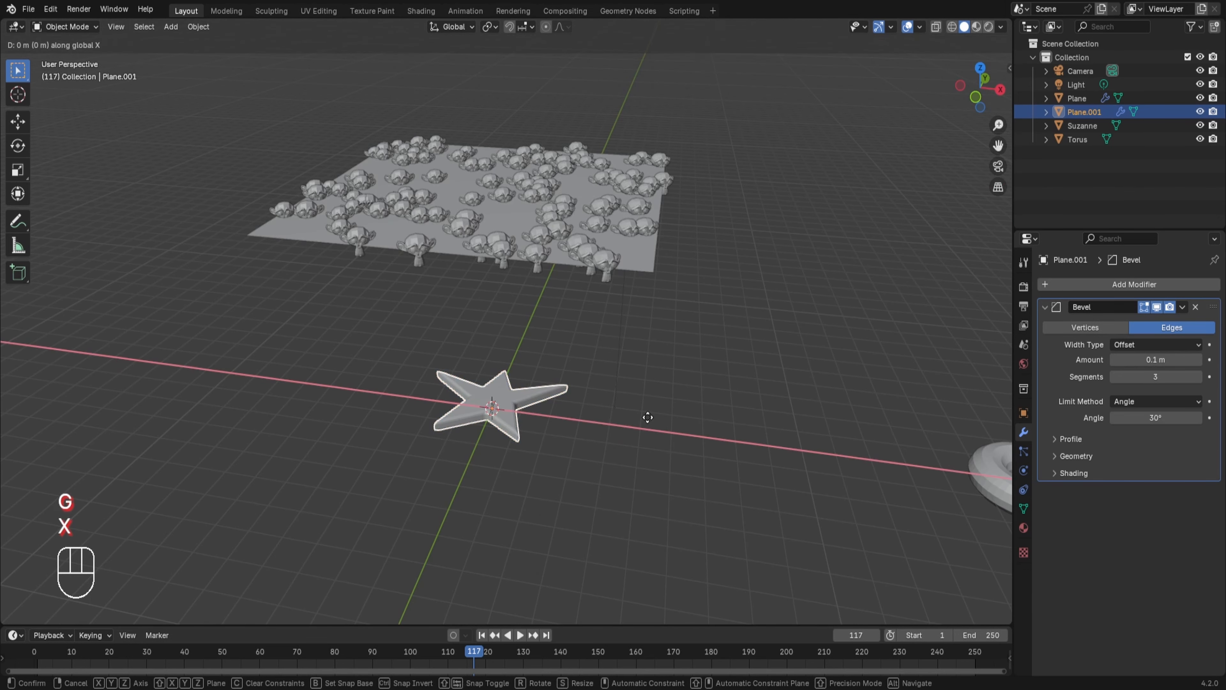
{"action": "left_click", "coordinate": [60, 444]}
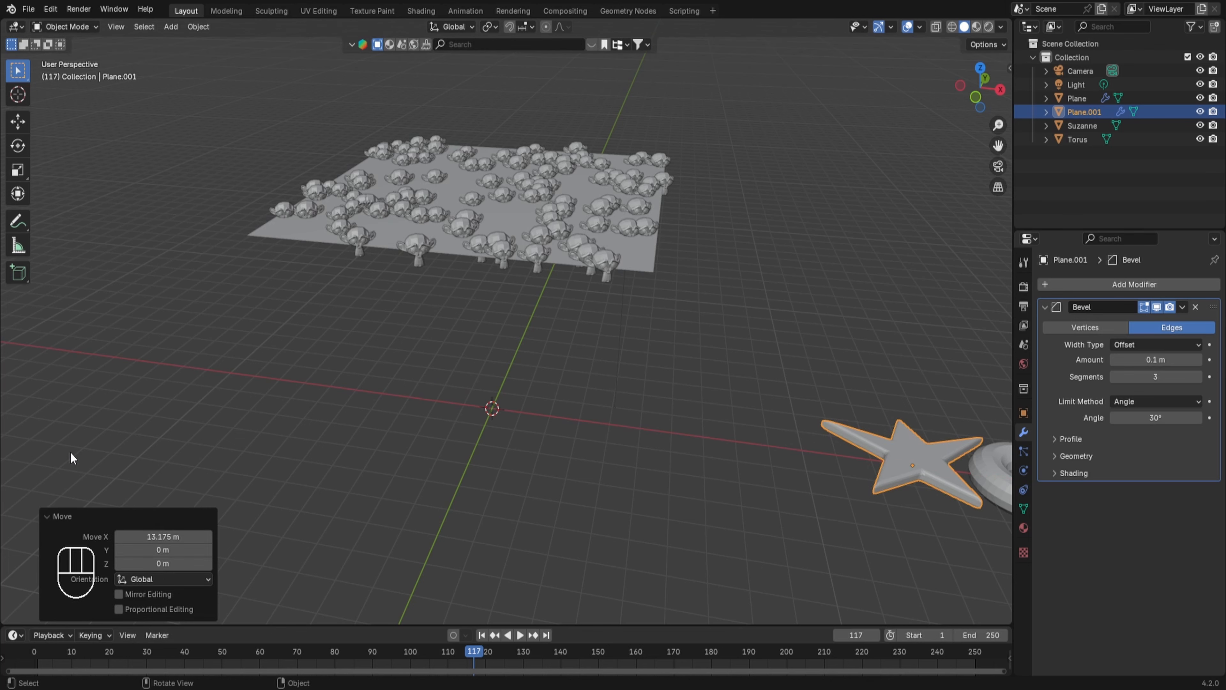
{"action": "key", "text": "KP_0"}
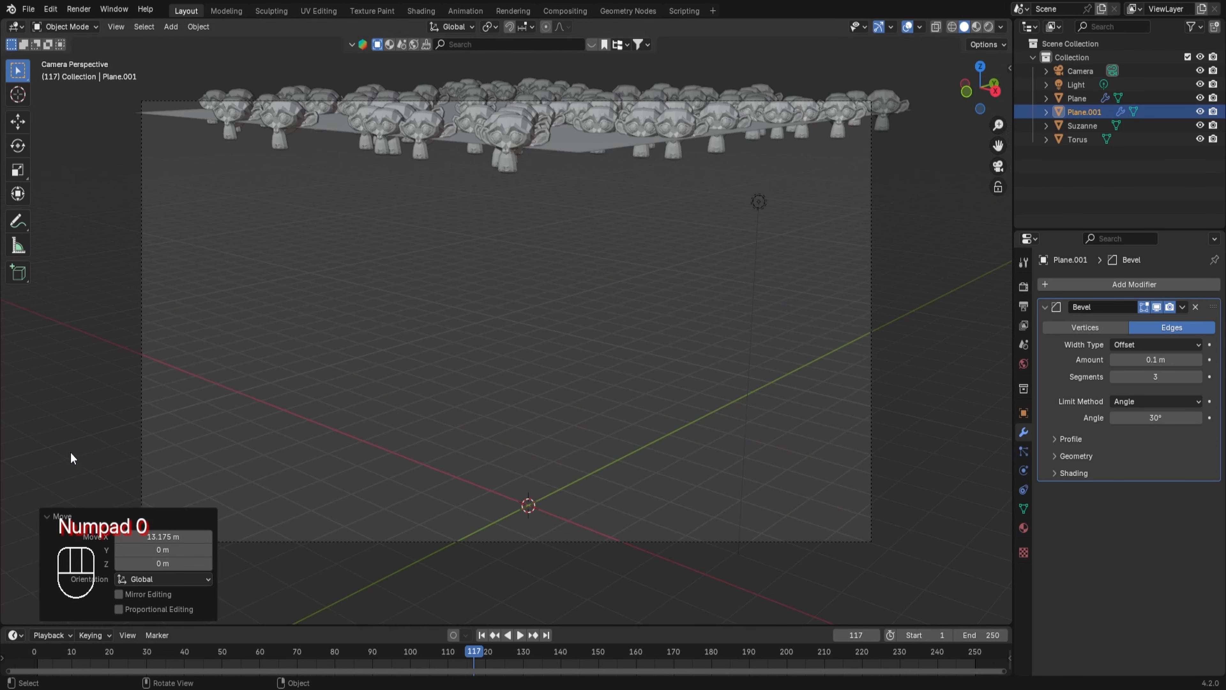
{"action": "scroll", "coordinate": [91, 440], "scroll_direction": "down", "scroll_amount": 4}
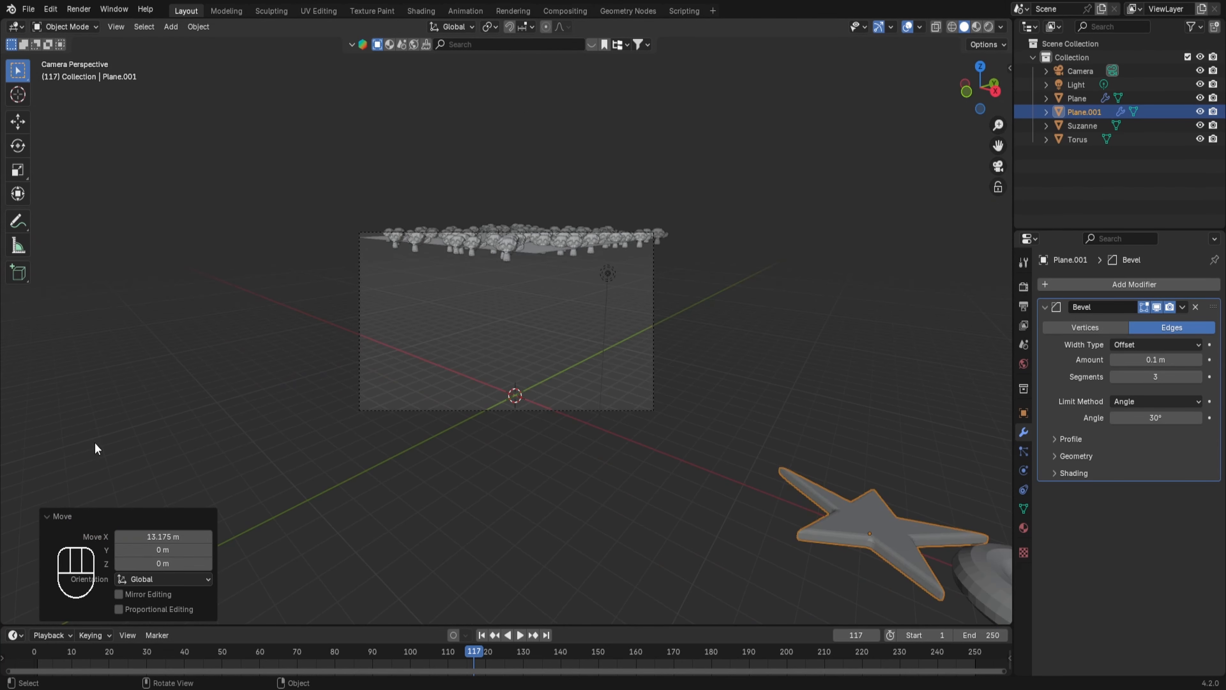
Step: Move the star, torus and Suzanne together into a new collection named Collection 2
{"action": "middle_click_drag", "start_coordinate": [109, 446], "coordinate": [617, 237]}
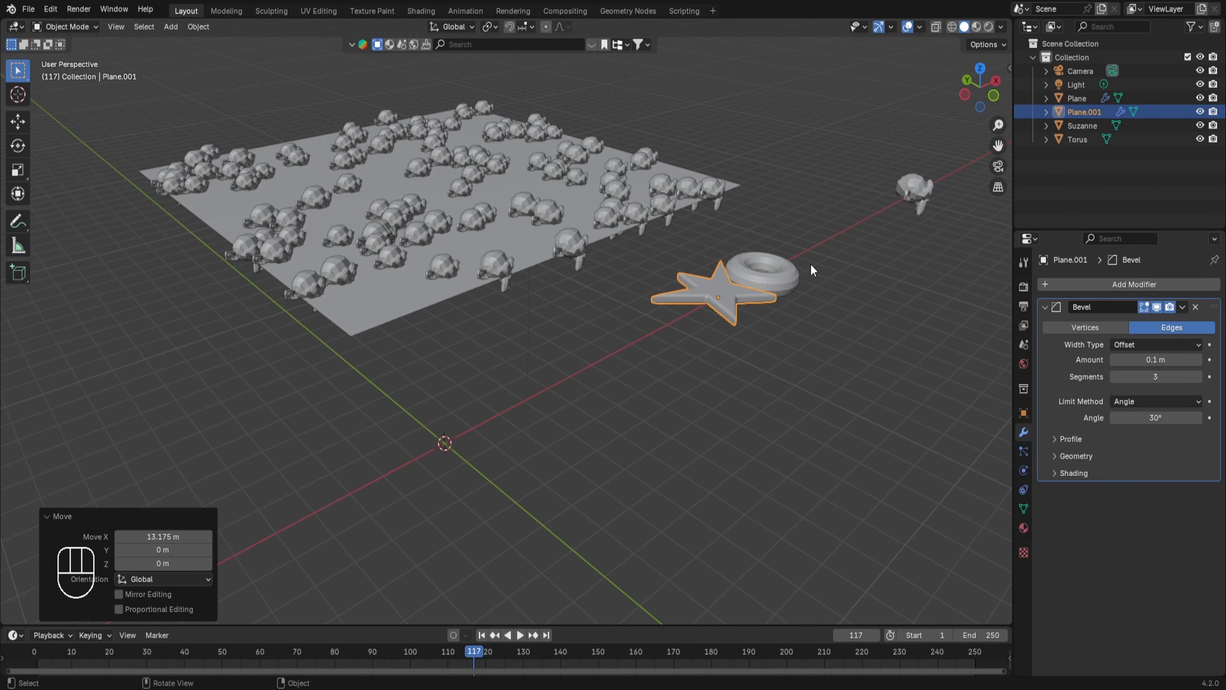
{"action": "left_click", "coordinate": [785, 287], "text": "shift"}
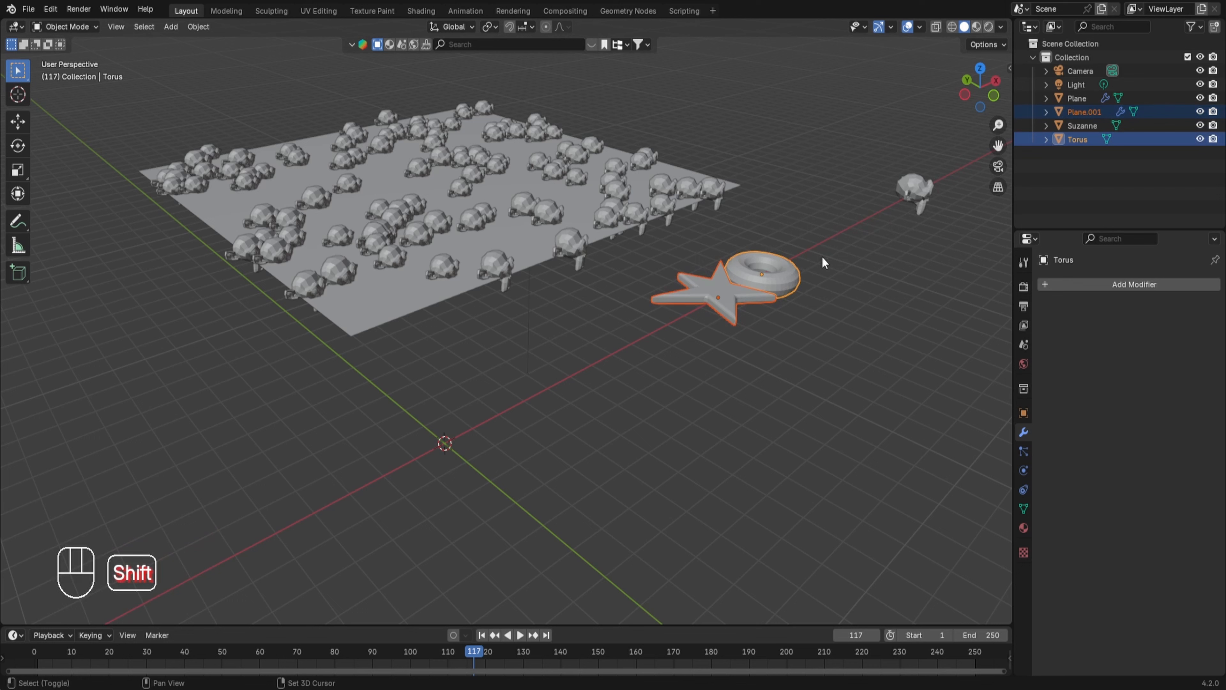
{"action": "left_click", "coordinate": [923, 193], "text": "shift"}
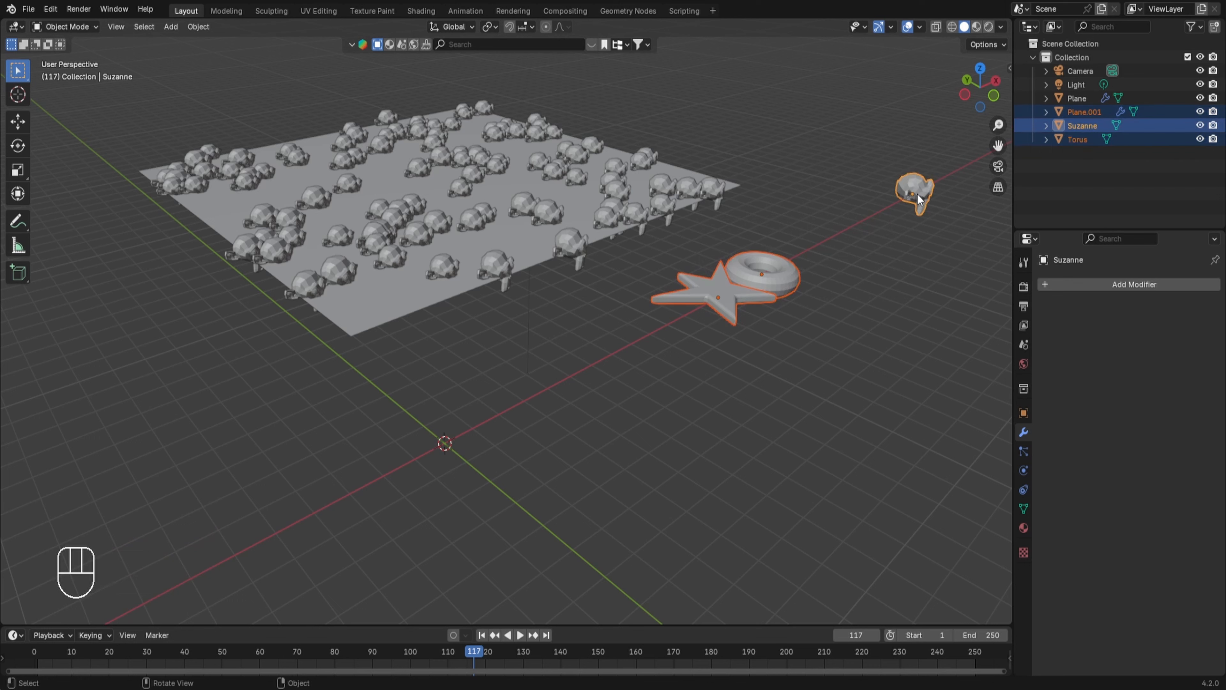
{"action": "key", "text": "m"}
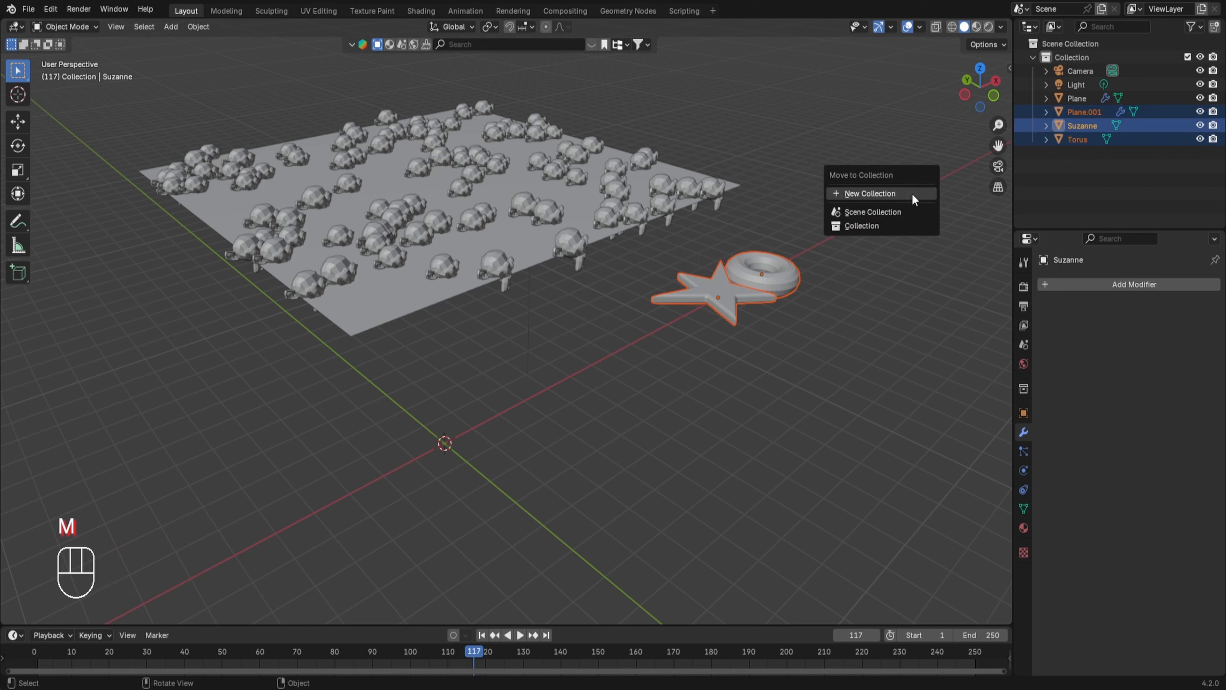
{"action": "left_click", "coordinate": [914, 194]}
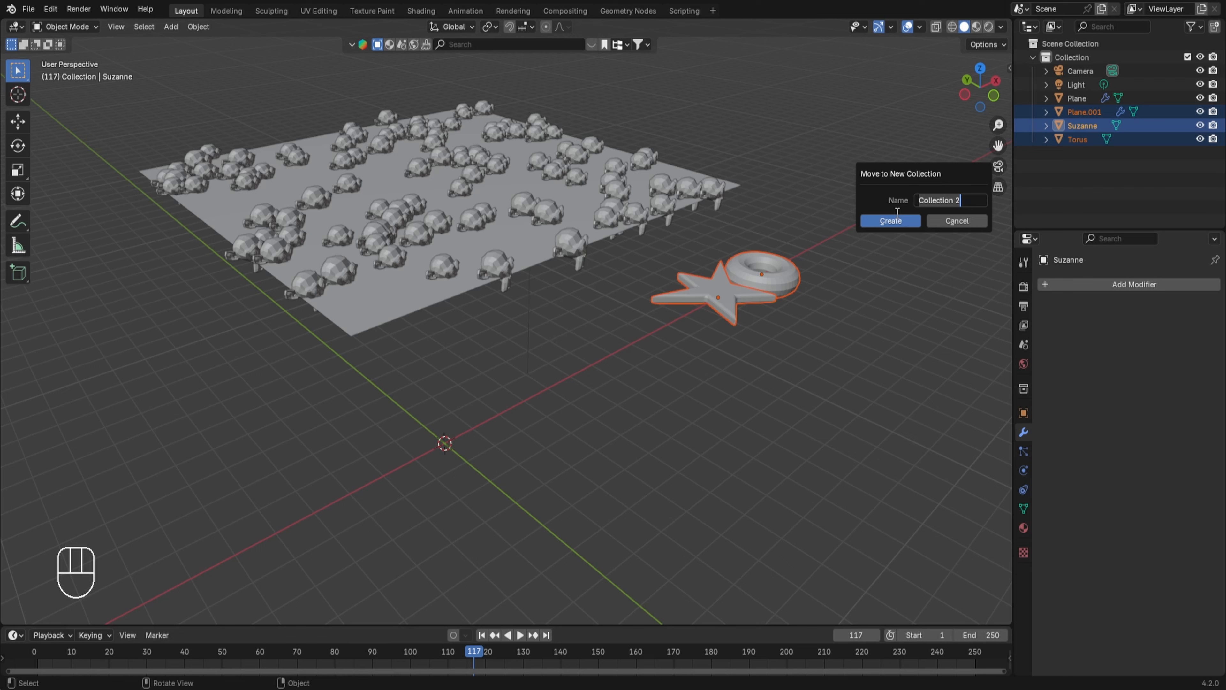
{"action": "left_click", "coordinate": [892, 221]}
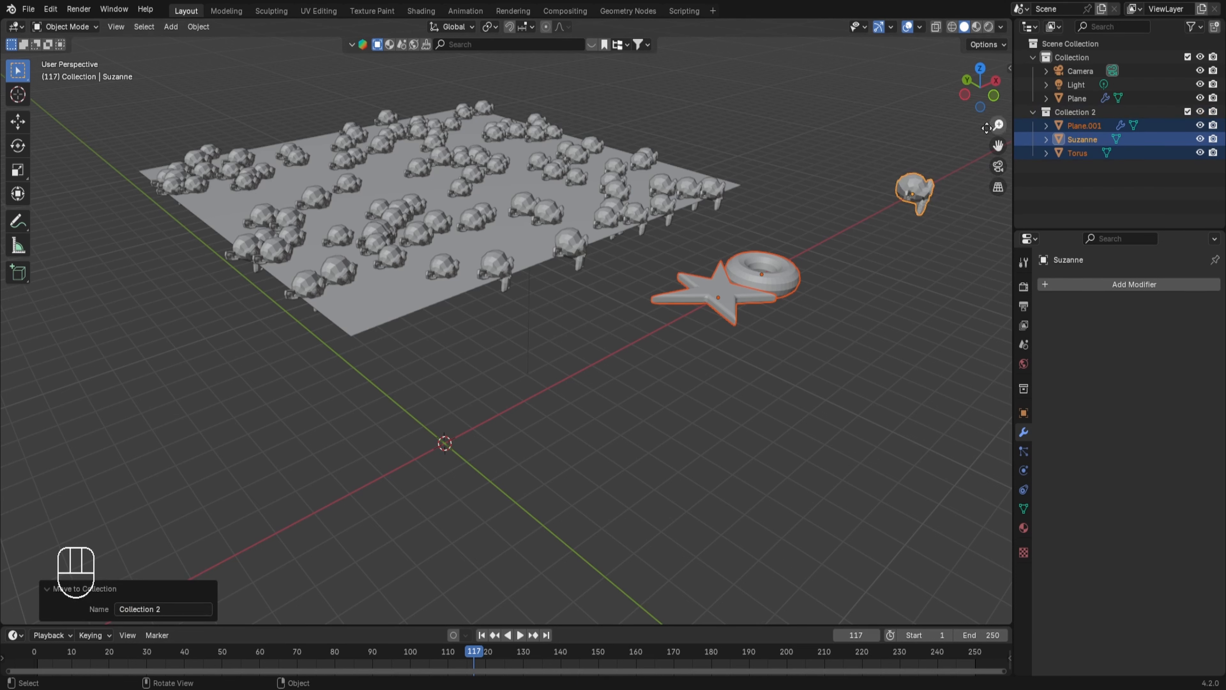
Step: Render the plane's particle system as a collection, using Collection 2 as the instance collection
{"action": "left_click", "coordinate": [493, 162]}
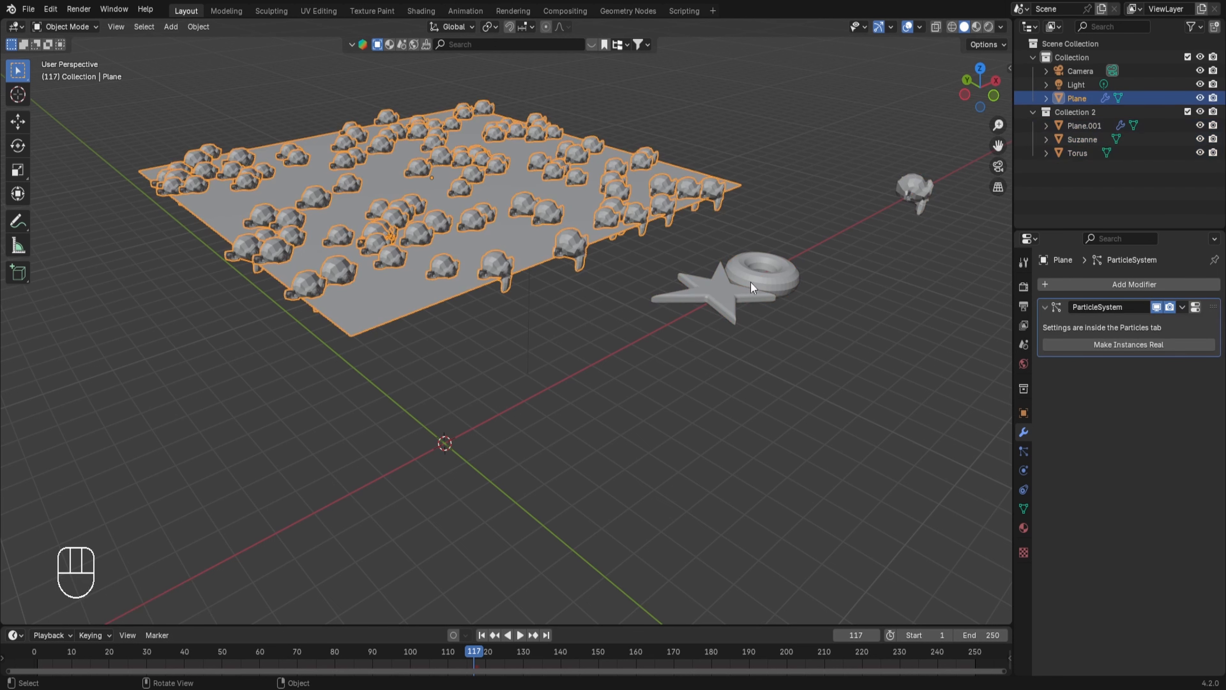
{"action": "left_click", "coordinate": [1023, 452]}
{"action": "scroll", "coordinate": [1055, 450], "scroll_direction": "down", "scroll_amount": 20}
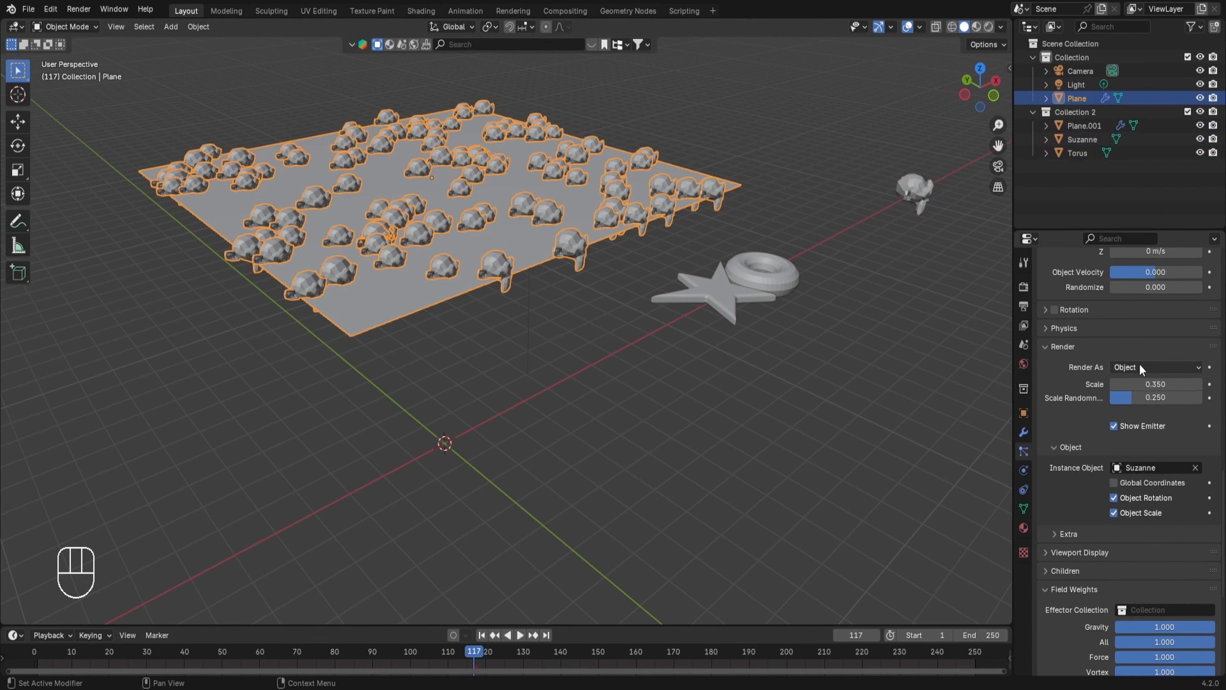
{"action": "left_click", "coordinate": [1141, 367]}
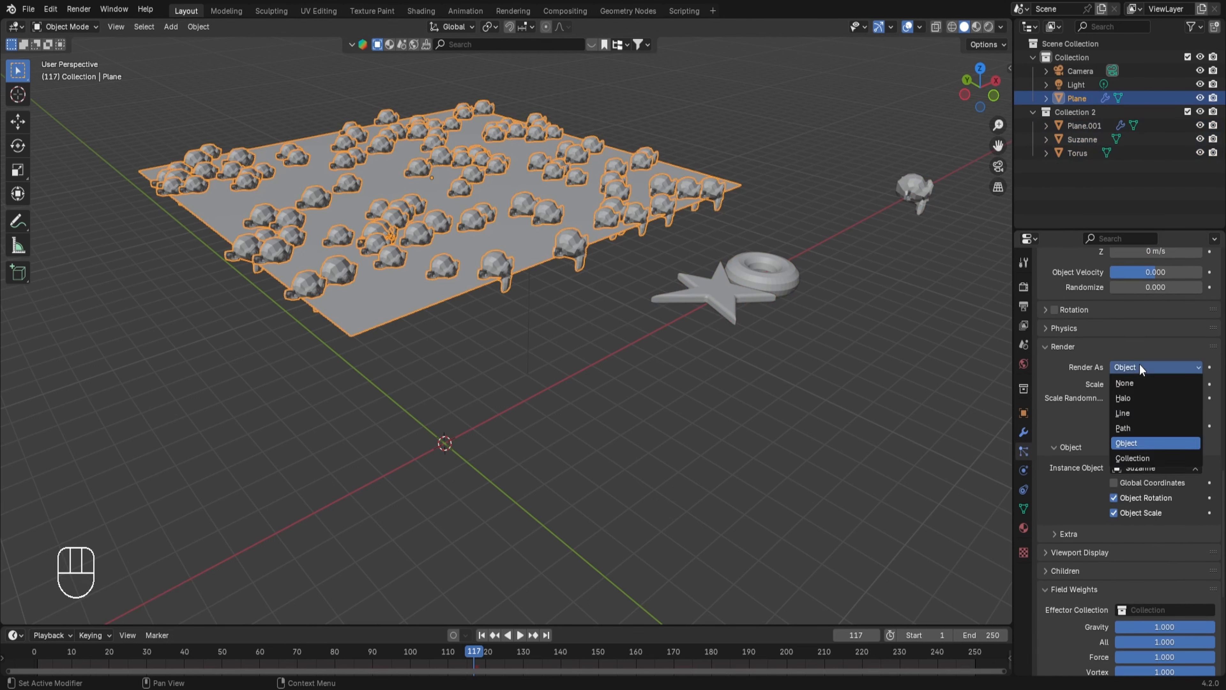
{"action": "left_click", "coordinate": [1141, 458]}
{"action": "left_click", "coordinate": [1139, 469]}
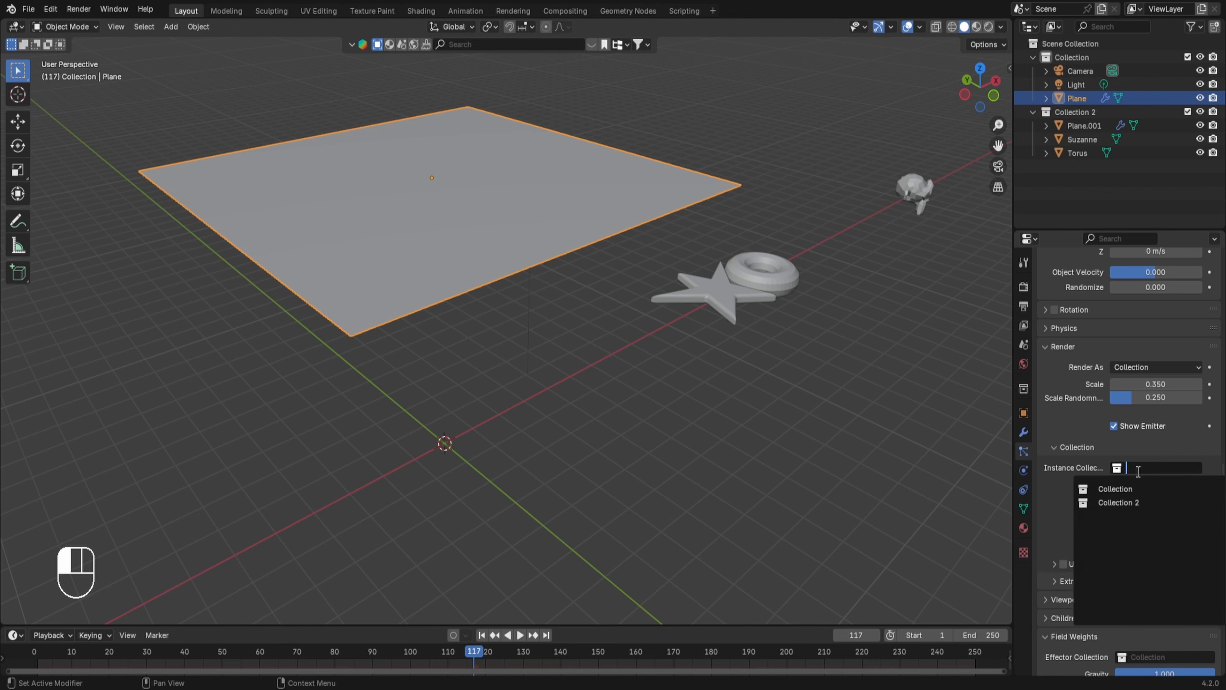
{"action": "left_click", "coordinate": [1119, 501]}
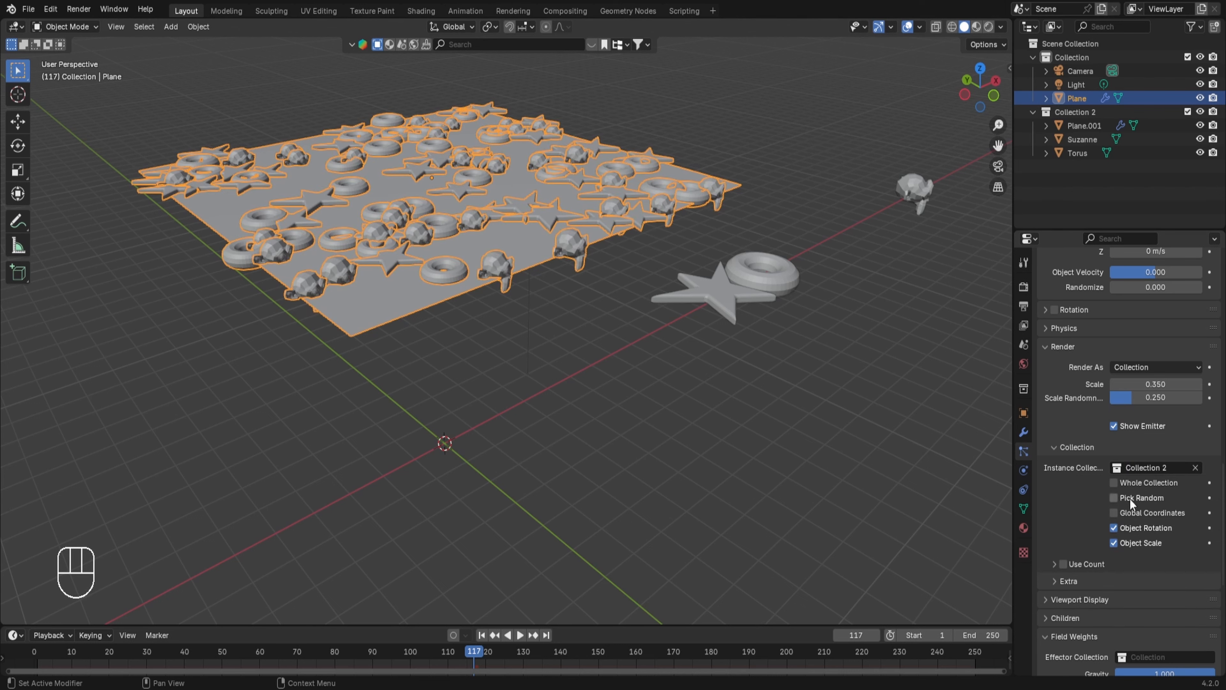
Step: Play the particle animation from frame 0 in camera view to check the mix of falling objects
{"action": "left_click_drag", "start_coordinate": [41, 649], "coordinate": [32, 651]}
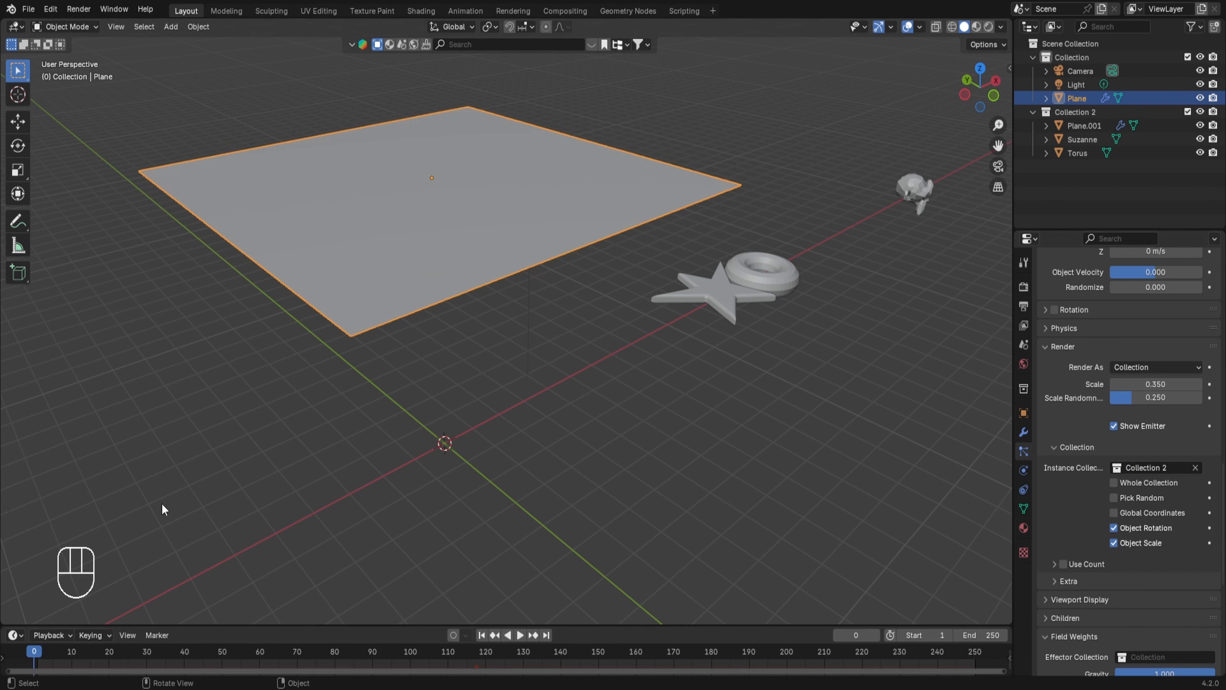
{"action": "key", "text": "KP_0"}
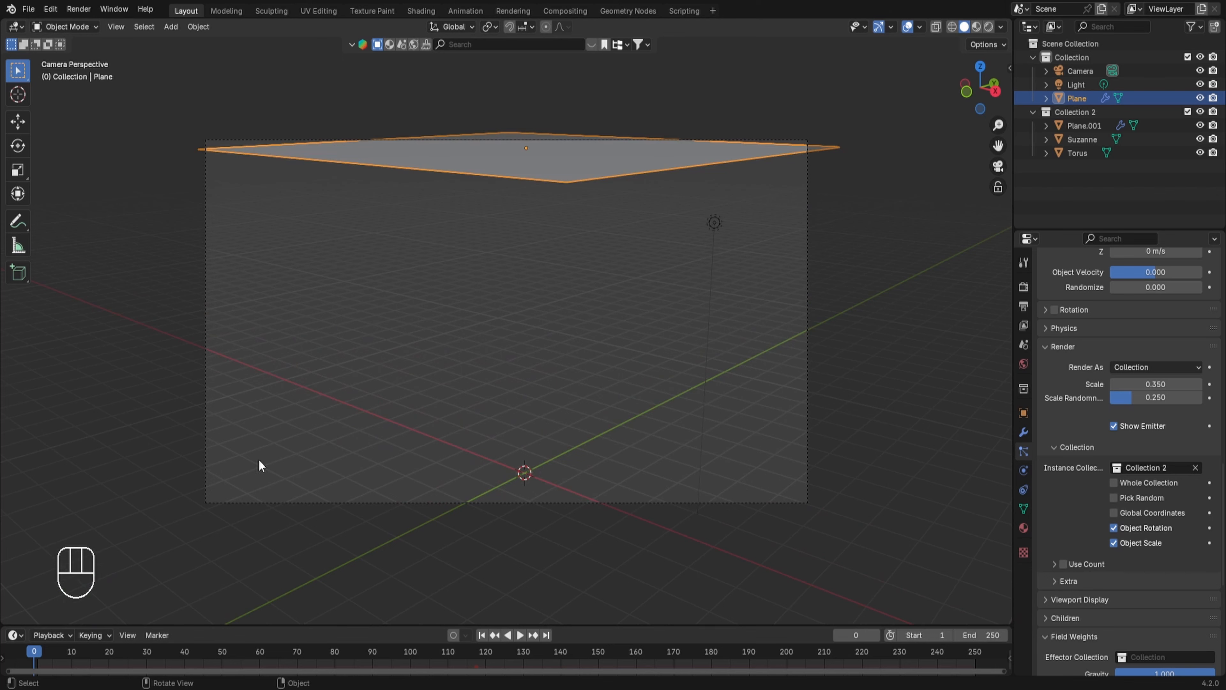
{"action": "key", "text": "space"}
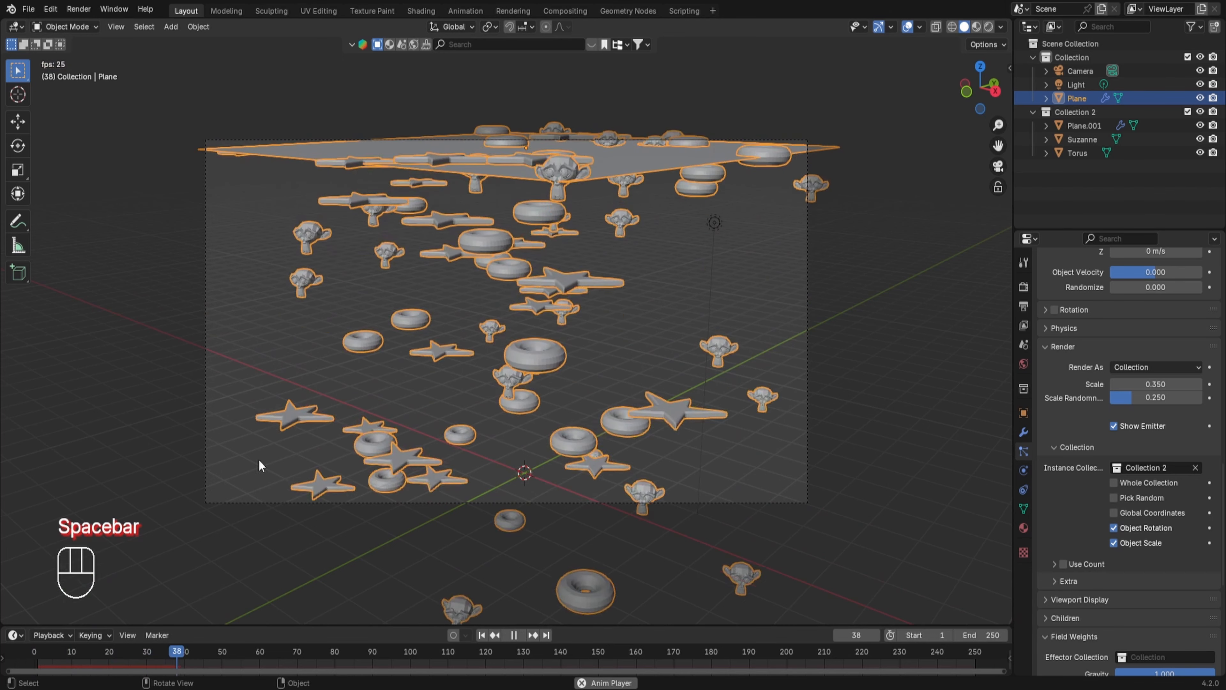
{"action": "key", "text": "space"}
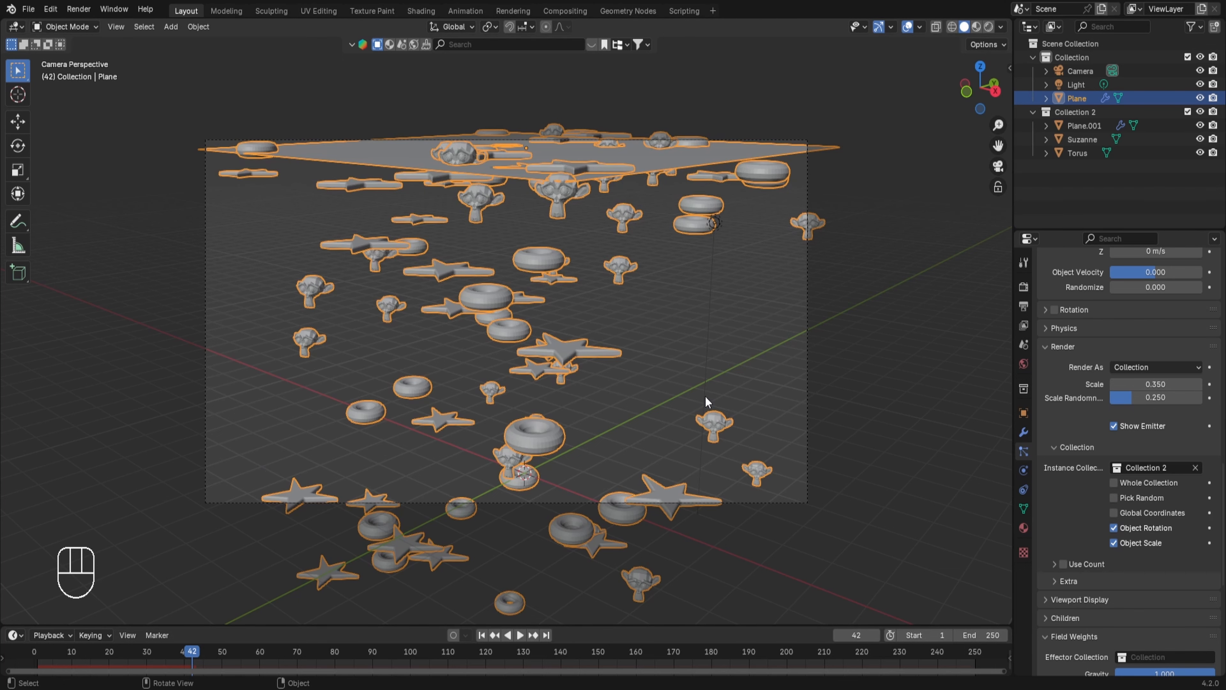
Step: Rotate the source star 90° about global X and 22.5° about global Z so it faces the camera
{"action": "scroll", "coordinate": [706, 401], "scroll_direction": "down", "scroll_amount": 1}
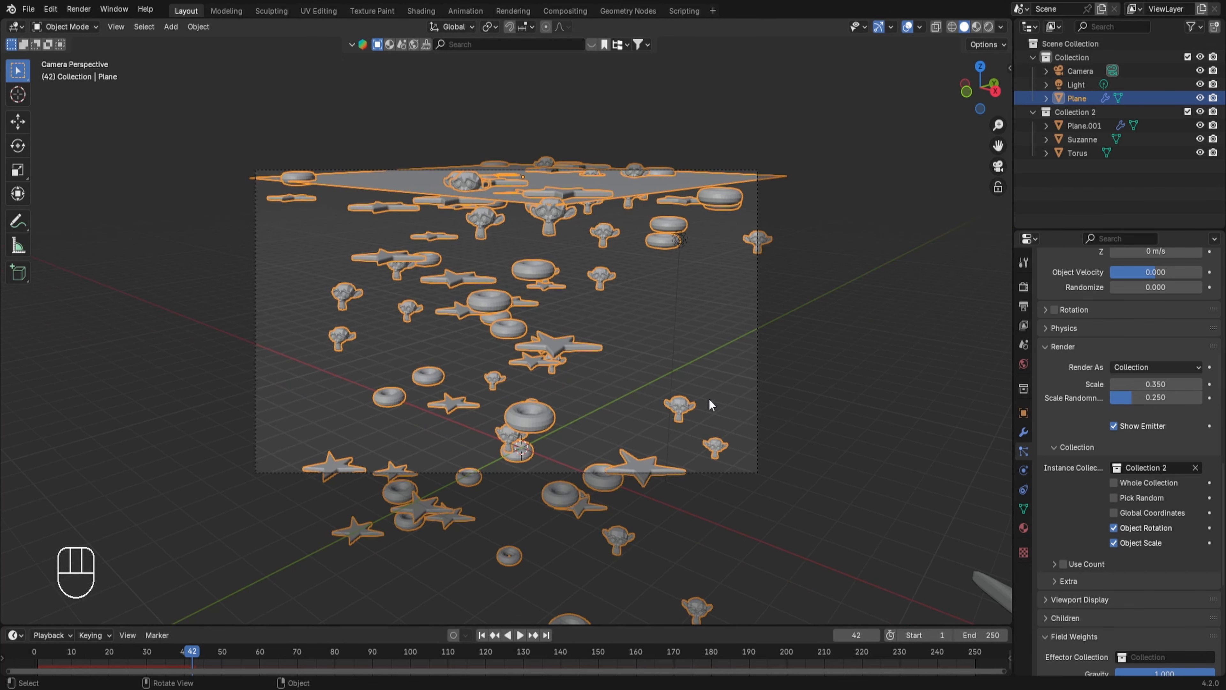
{"action": "scroll", "coordinate": [709, 405], "scroll_direction": "down", "scroll_amount": 1}
{"action": "left_click", "coordinate": [981, 585]}
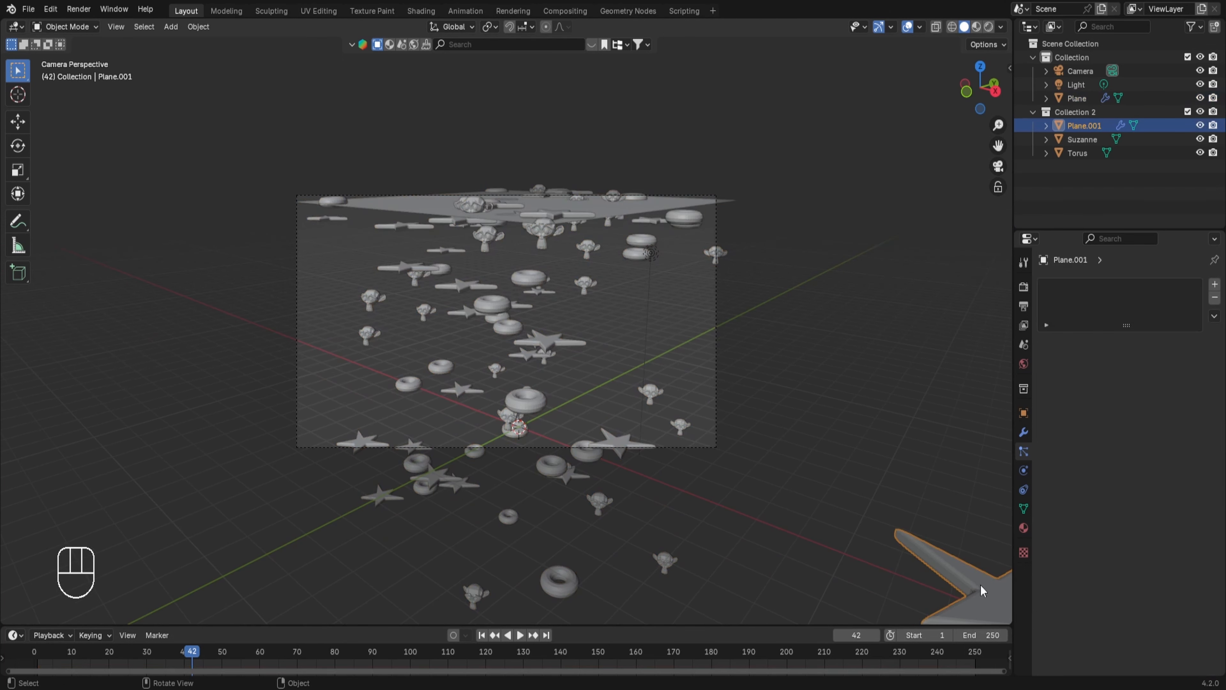
{"action": "key", "text": "r"}
{"action": "key", "text": "x"}
{"action": "key", "text": "KP_9"}
{"action": "key", "text": "KP_0"}
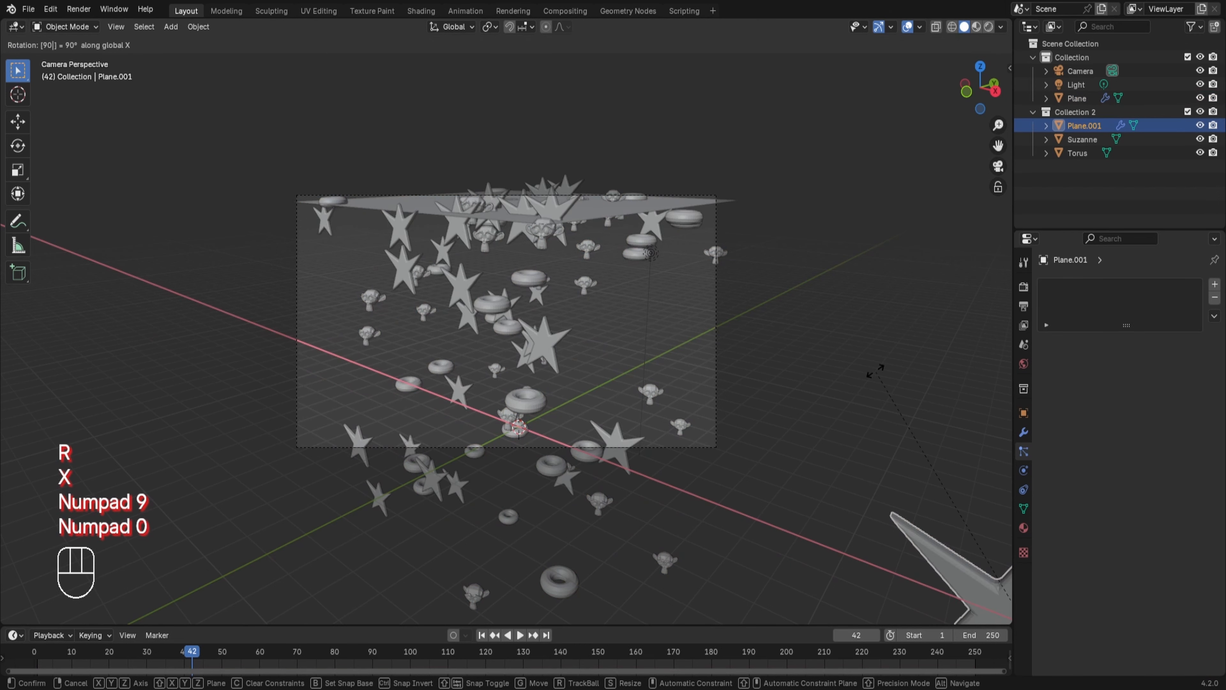
{"action": "key", "text": "Return"}
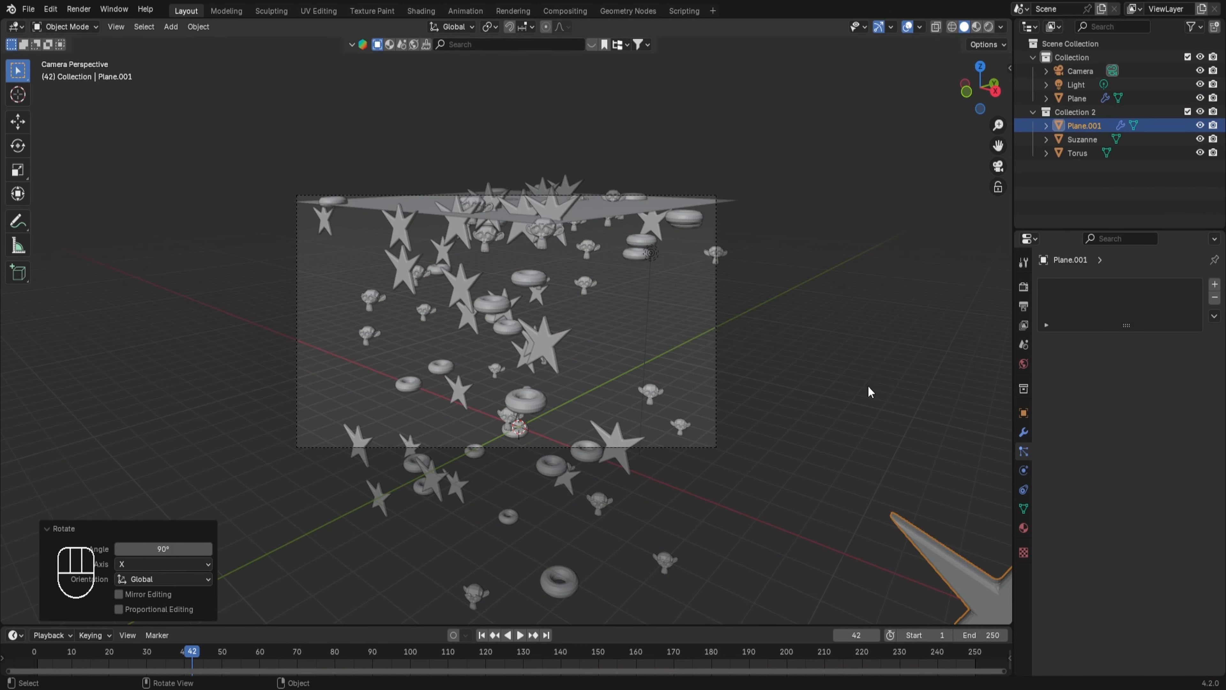
{"action": "key", "text": "r"}
{"action": "key", "text": "z"}
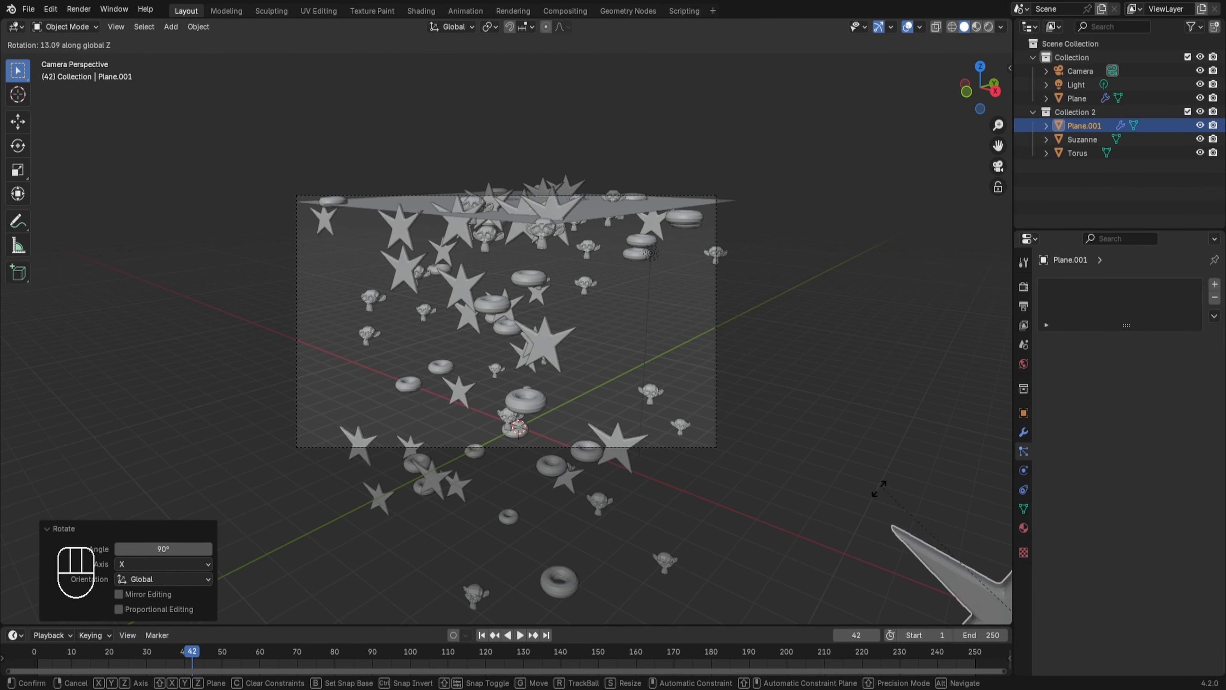
{"action": "left_click", "coordinate": [888, 530]}
Step: Scale the source star down uniformly to about 0.381
{"action": "key", "text": "s"}
{"action": "scroll", "coordinate": [854, 500], "scroll_direction": "down", "scroll_amount": 1}
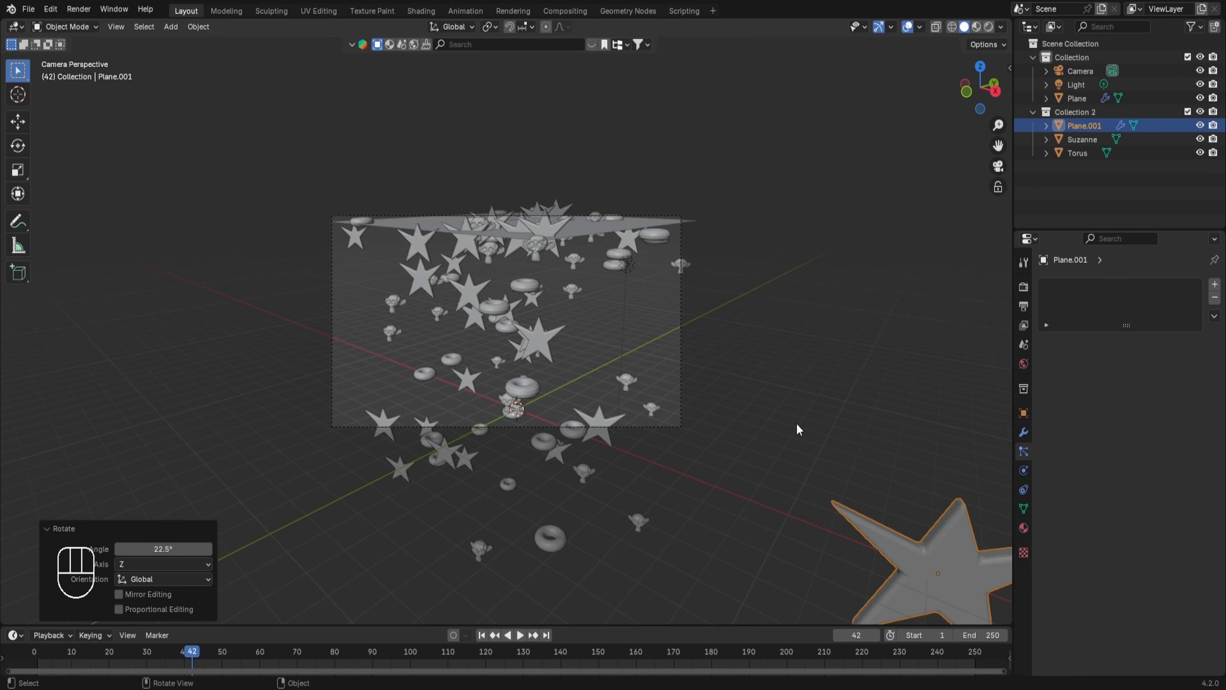
{"action": "key", "text": "s"}
{"action": "left_click", "coordinate": [881, 527]}
Step: Rotate the source torus about -276° around global Y and about -29° around global Z
{"action": "scroll", "coordinate": [882, 526], "scroll_direction": "down", "scroll_amount": 1}
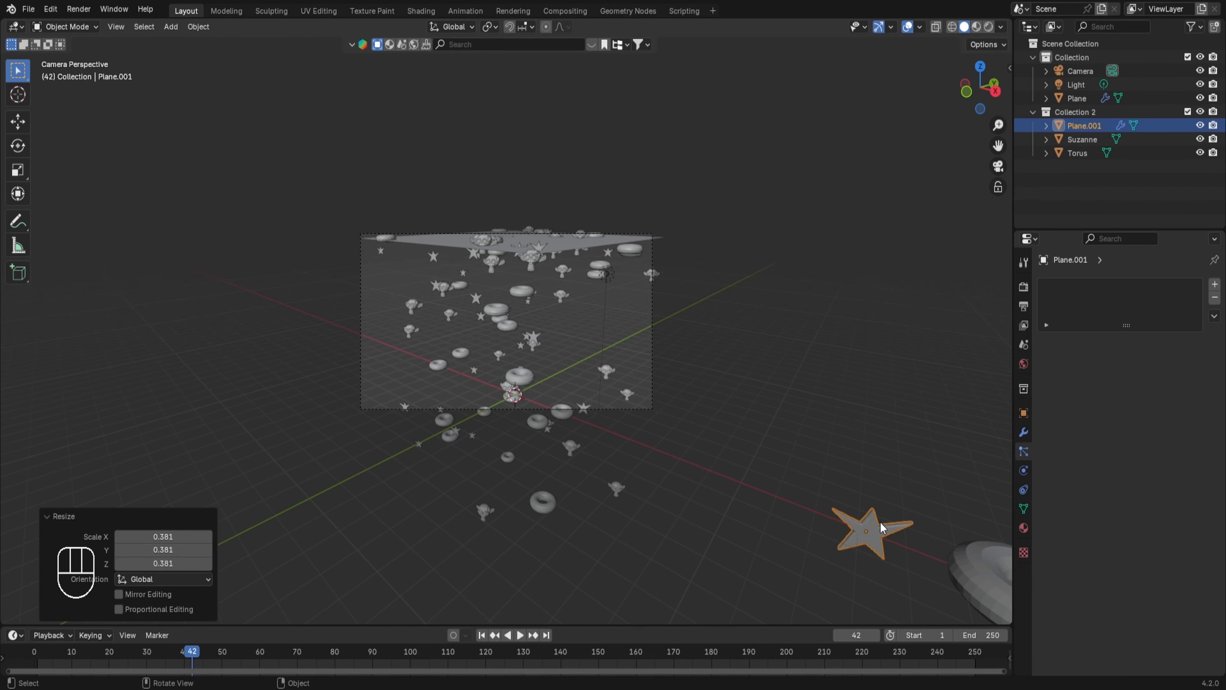
{"action": "scroll", "coordinate": [884, 532], "scroll_direction": "down", "scroll_amount": 1}
{"action": "left_click", "coordinate": [940, 556]}
{"action": "key", "text": "r"}
{"action": "key", "text": "y"}
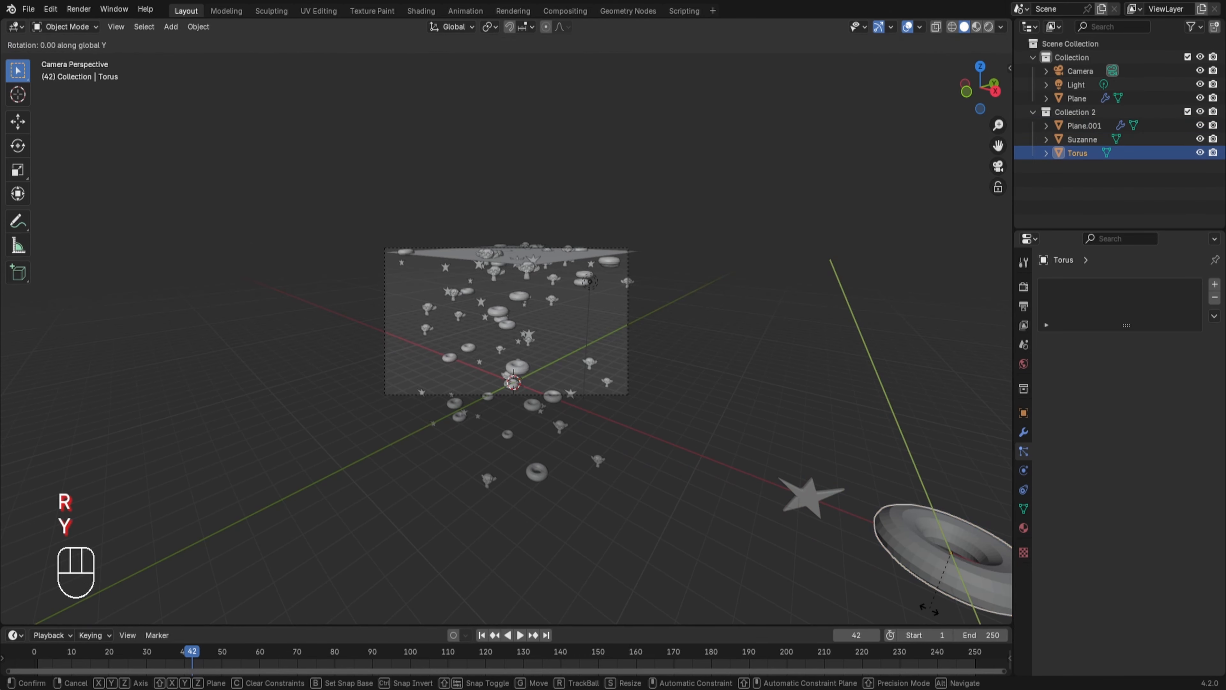
{"action": "left_click", "coordinate": [853, 521]}
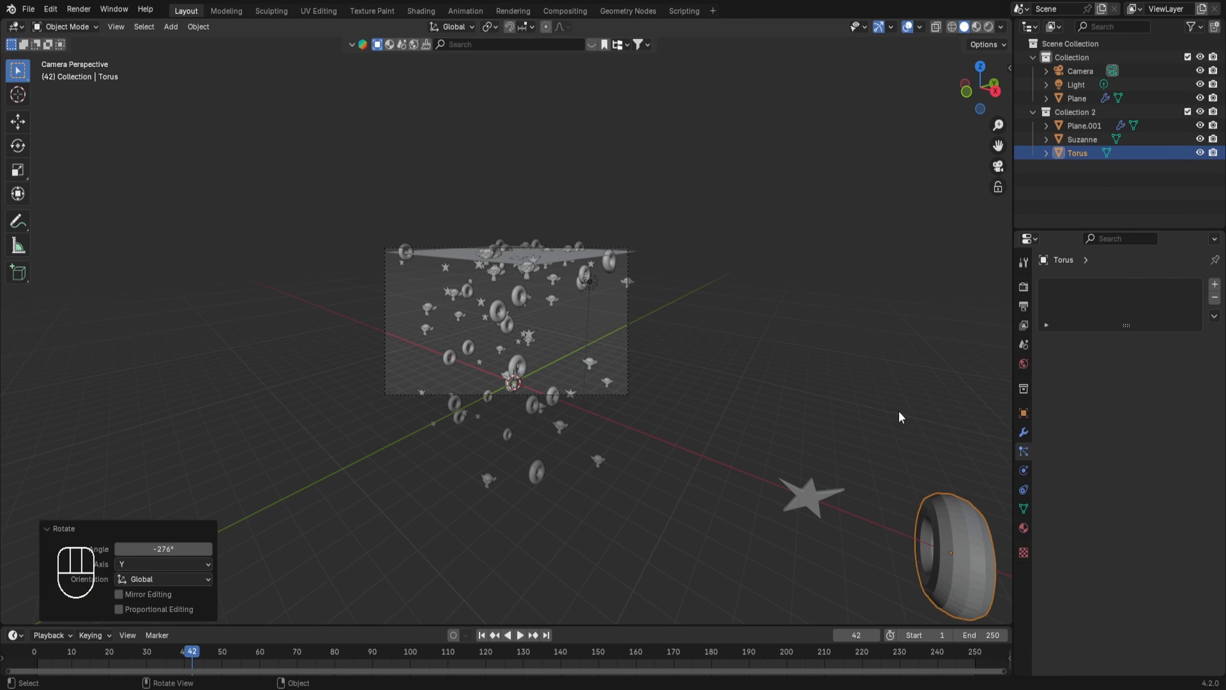
{"action": "key", "text": "r"}
{"action": "key", "text": "z"}
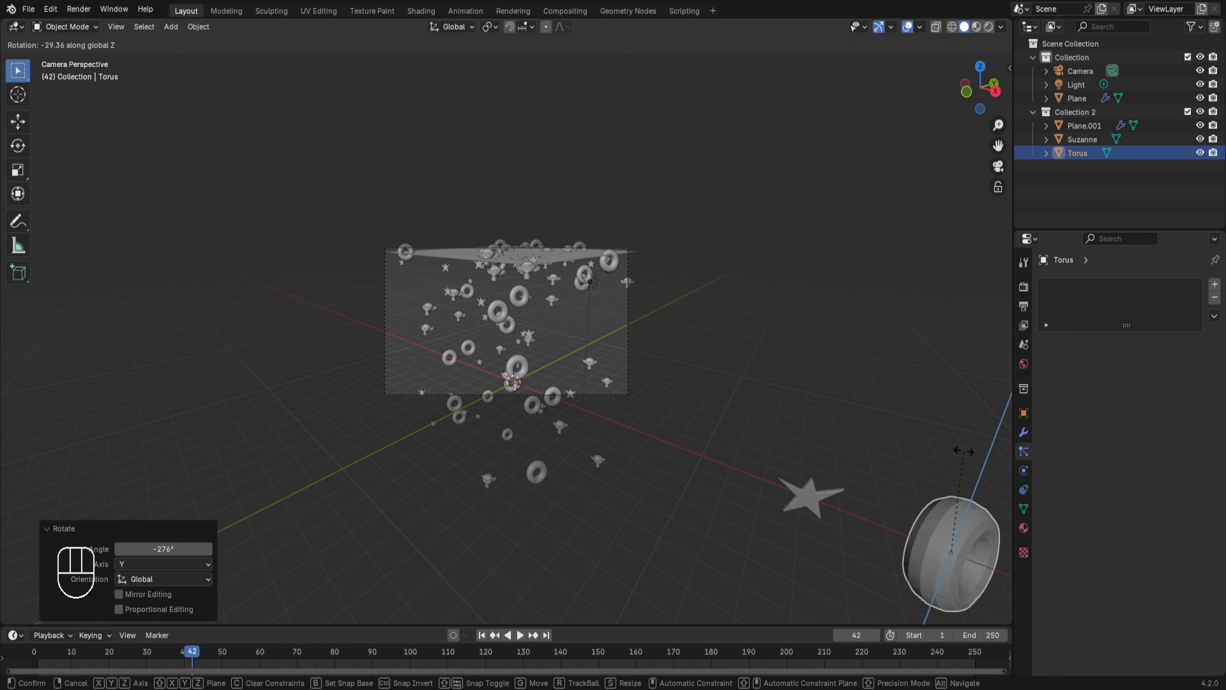
{"action": "left_click", "coordinate": [964, 452]}
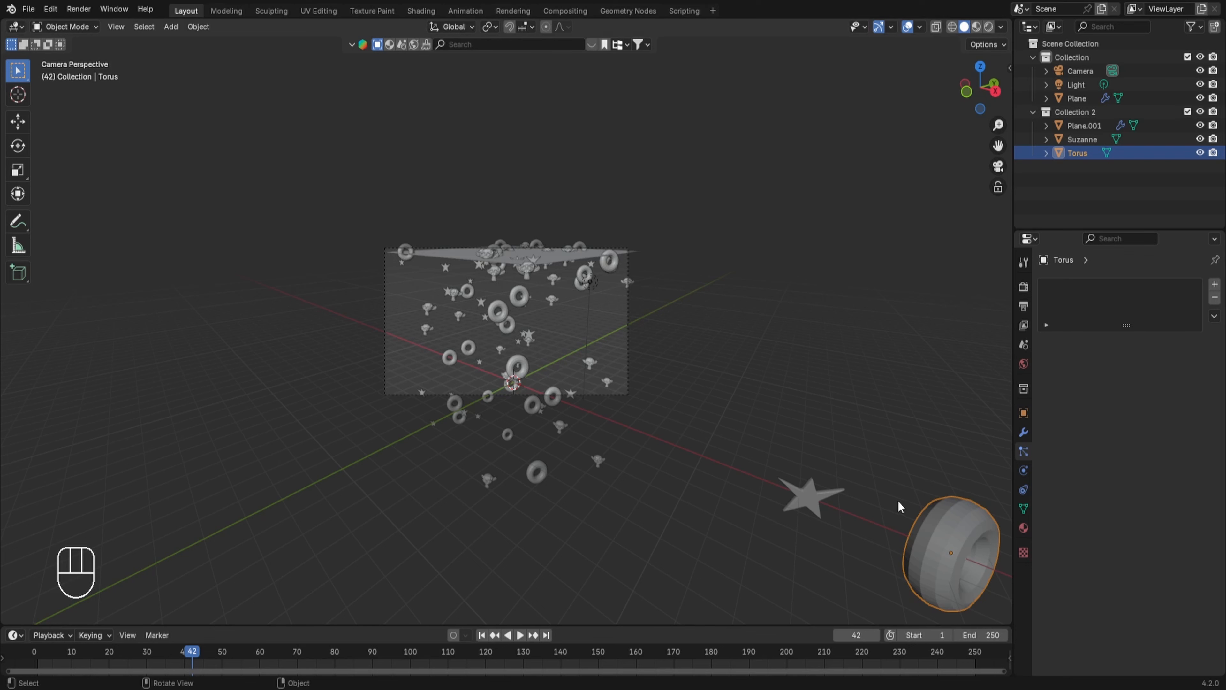
Step: Scale the source torus down uniformly to about 0.421
{"action": "key", "text": "s"}
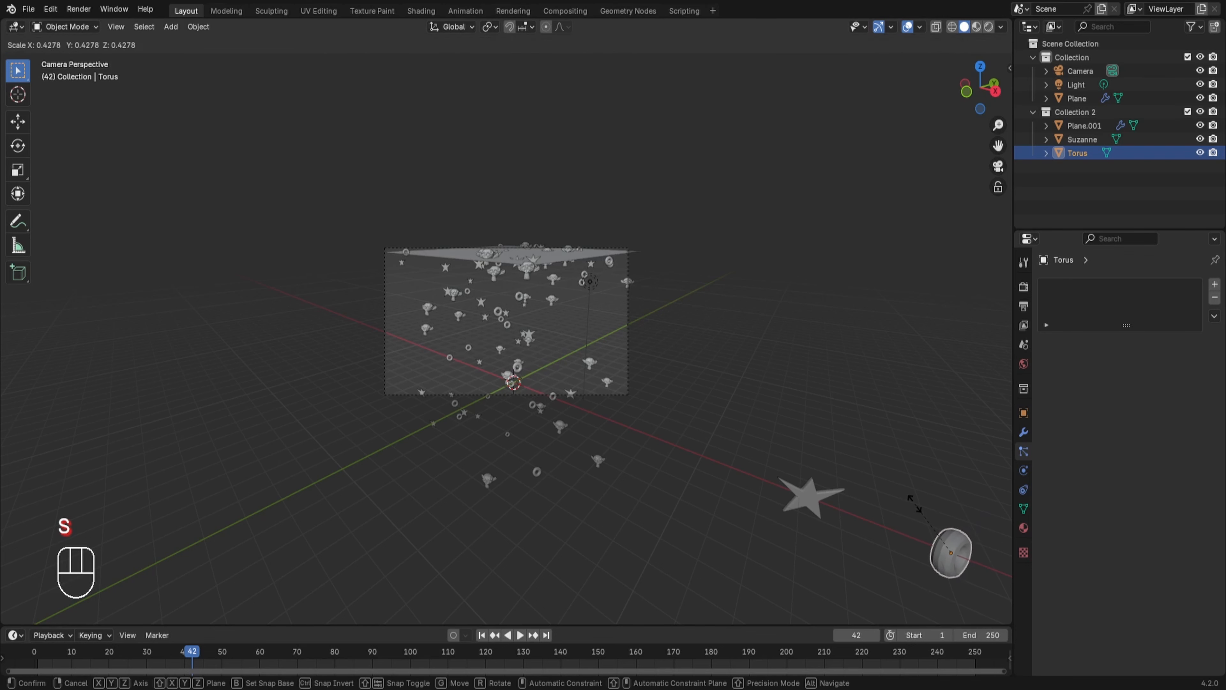
{"action": "left_click", "coordinate": [919, 512]}
{"action": "scroll", "coordinate": [670, 395], "scroll_direction": "up", "scroll_amount": 1}
{"action": "scroll", "coordinate": [671, 395], "scroll_direction": "up", "scroll_amount": 3}
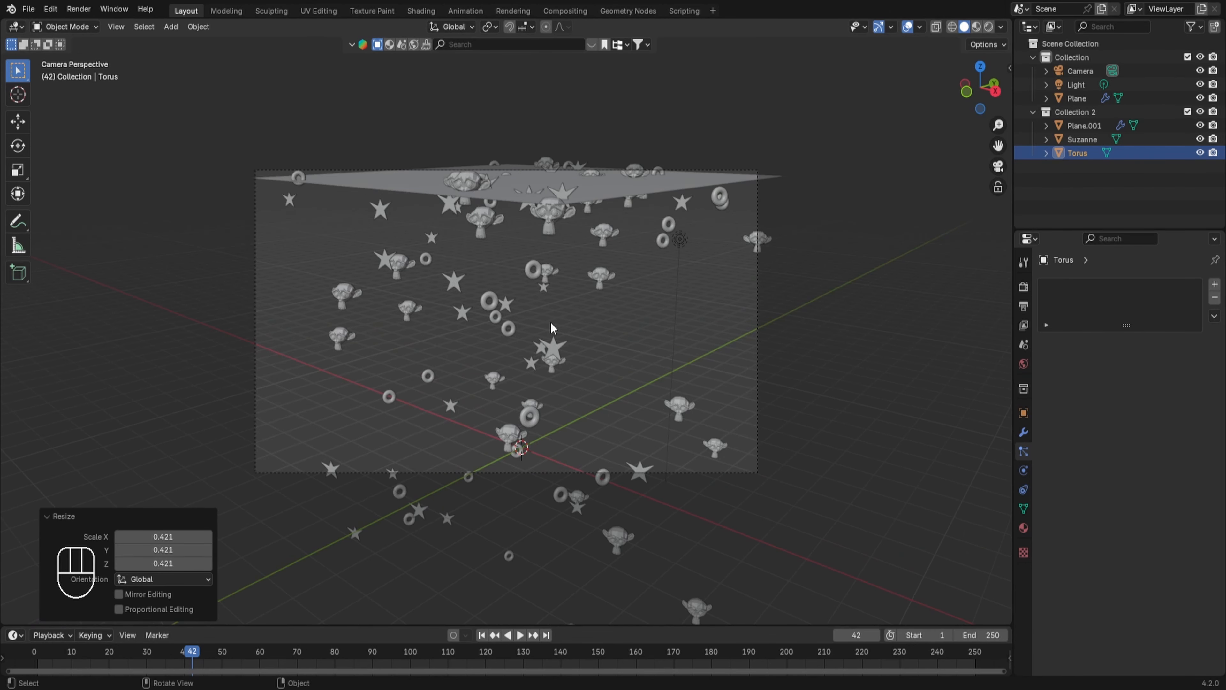
Step: Set the emission number of the plane's particle system to 800
{"action": "left_click", "coordinate": [564, 203]}
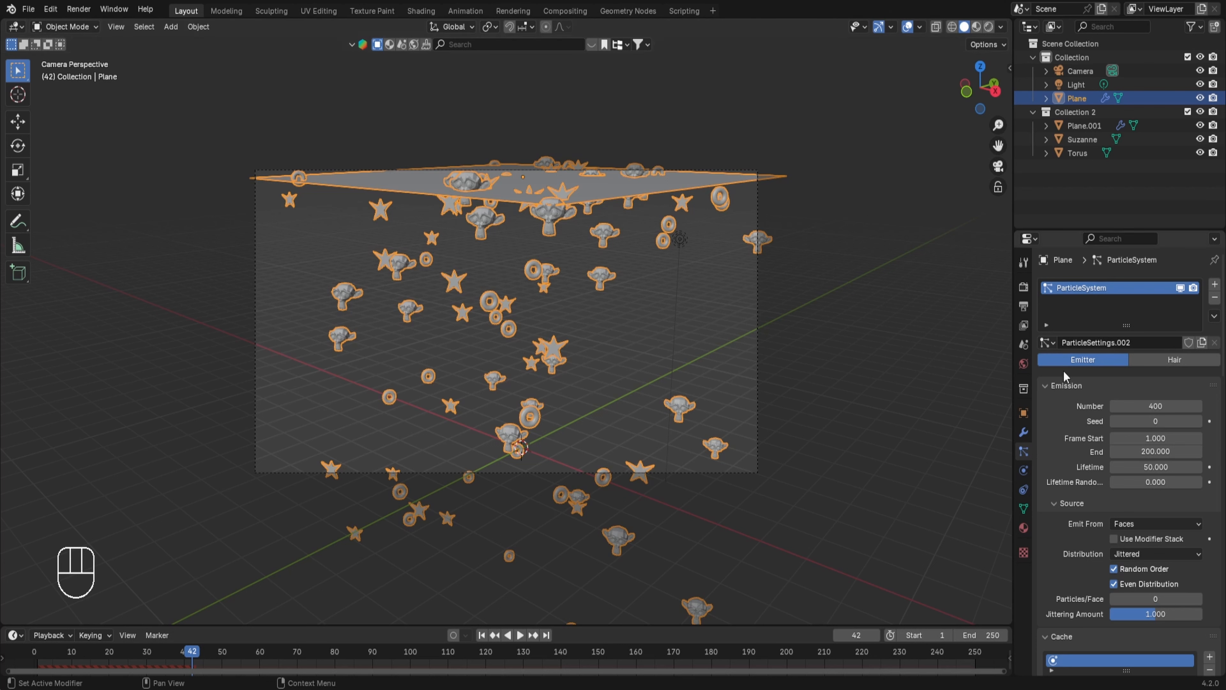
{"action": "left_click", "coordinate": [1146, 406]}
{"action": "key", "text": "BackSpace"}
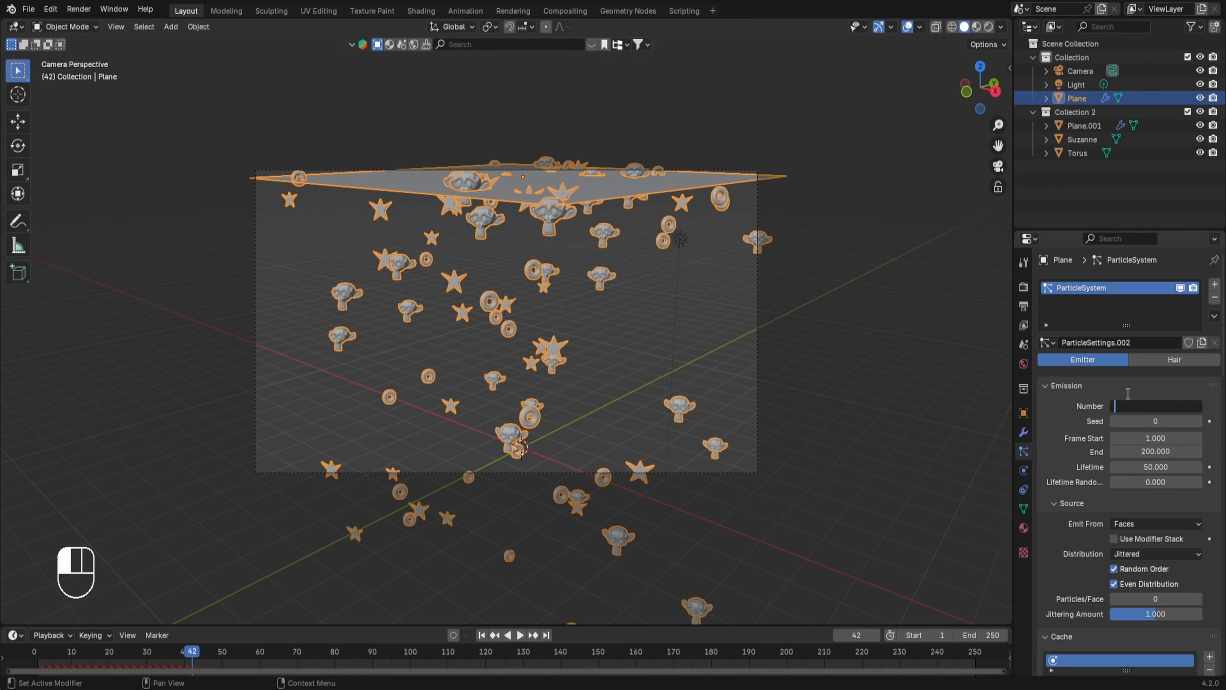
{"action": "type", "text": "800"}
{"action": "key", "text": "Return"}
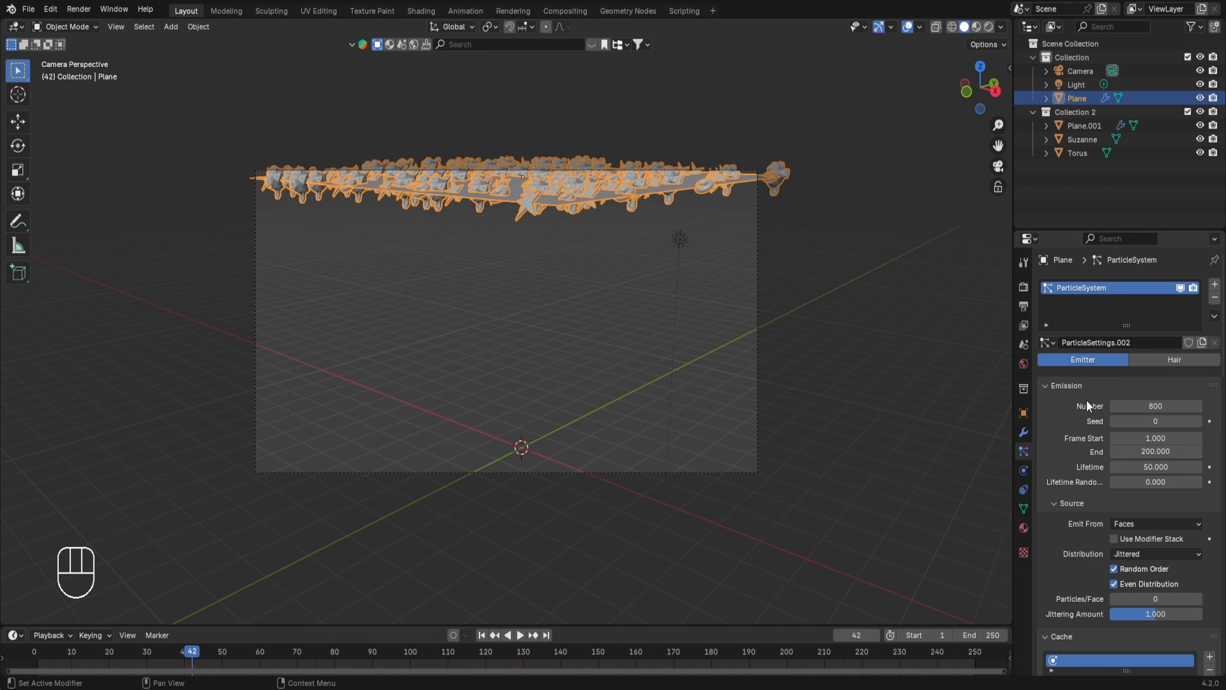
Step: Play the animation from frame 1 to check the denser particle rain
{"action": "left_click", "coordinate": [36, 654]}
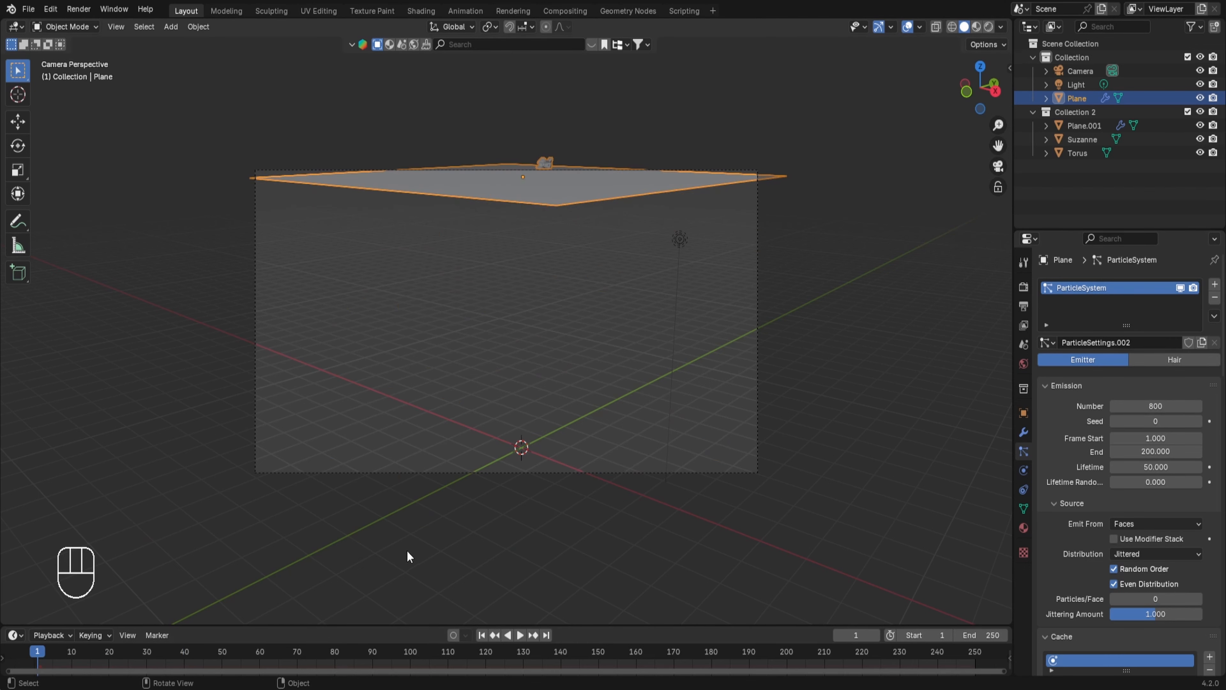
{"action": "key", "text": "space"}
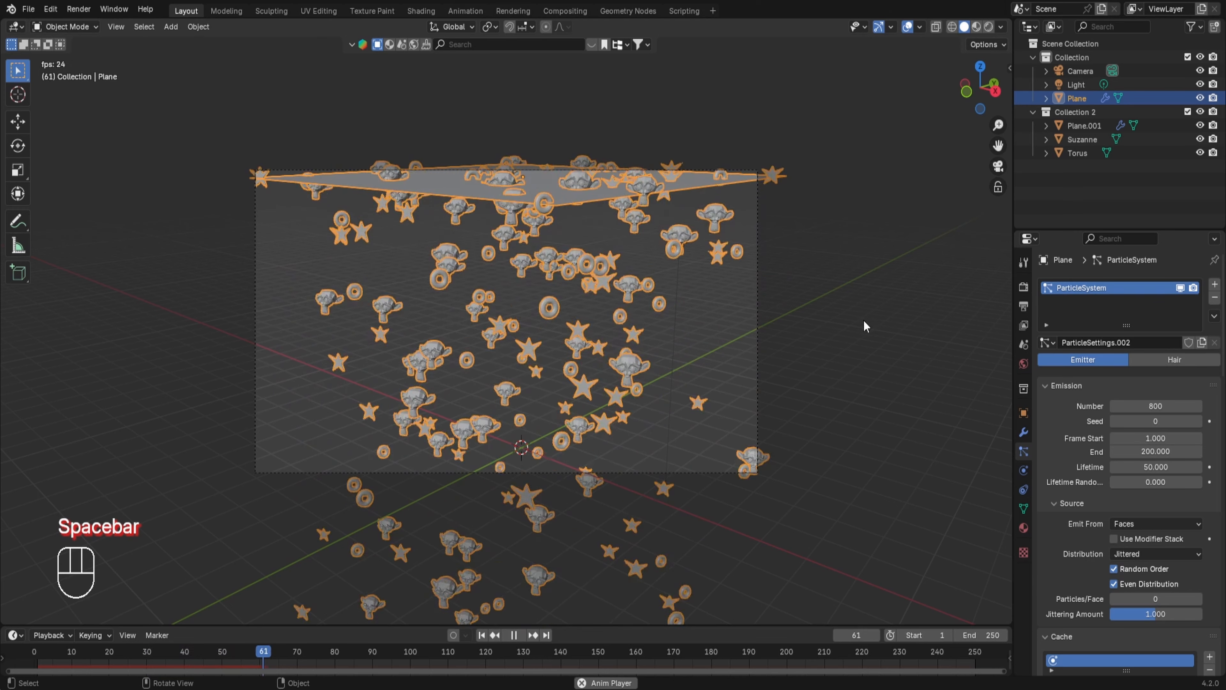
{"action": "key", "text": "space"}
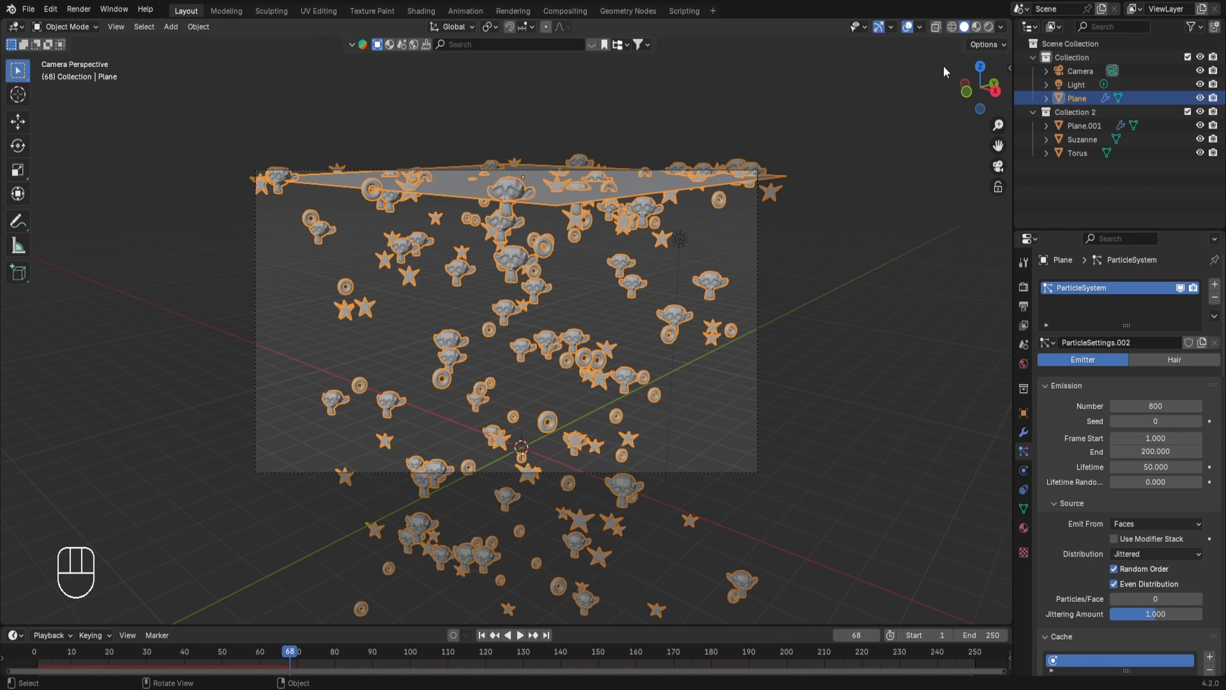
Step: Switch the viewport to Material Preview shading and select the original Suzanne outside the camera frame
{"action": "left_click", "coordinate": [976, 27]}
{"action": "mouse_move", "coordinate": [792, 333]}
{"action": "middle_mouse_down"}
{"action": "mouse_move", "coordinate": [891, 368]}
{"action": "mouse_move", "coordinate": [570, 400]}
{"action": "mouse_move", "coordinate": [304, 445]}
{"action": "middle_mouse_up"}
{"action": "left_click", "coordinate": [902, 344]}
{"action": "middle_click_drag", "start_coordinate": [893, 336], "coordinate": [599, 315], "text": "shift"}
{"action": "middle_click_drag", "start_coordinate": [726, 348], "coordinate": [677, 305]}
{"action": "middle_click_drag", "start_coordinate": [852, 398], "coordinate": [730, 299], "text": "shift"}
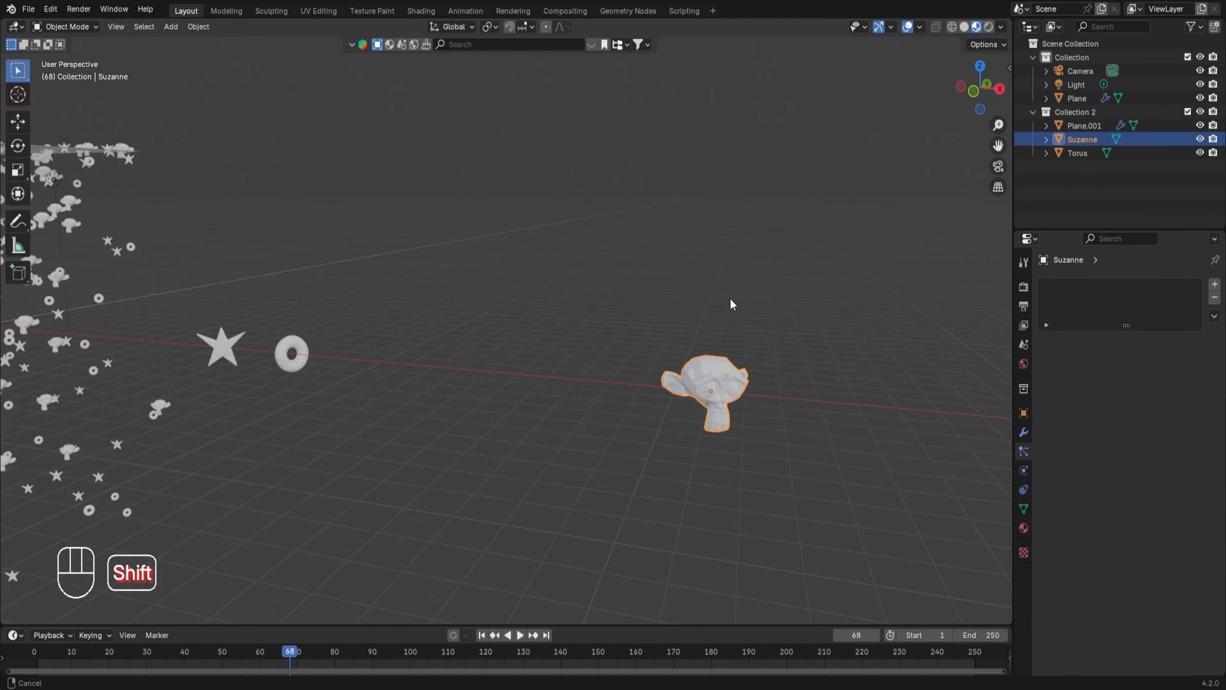
{"action": "scroll", "coordinate": [731, 302], "scroll_direction": "up", "scroll_amount": 2}
{"action": "middle_click_drag", "start_coordinate": [833, 410], "coordinate": [738, 359], "text": "shift"}
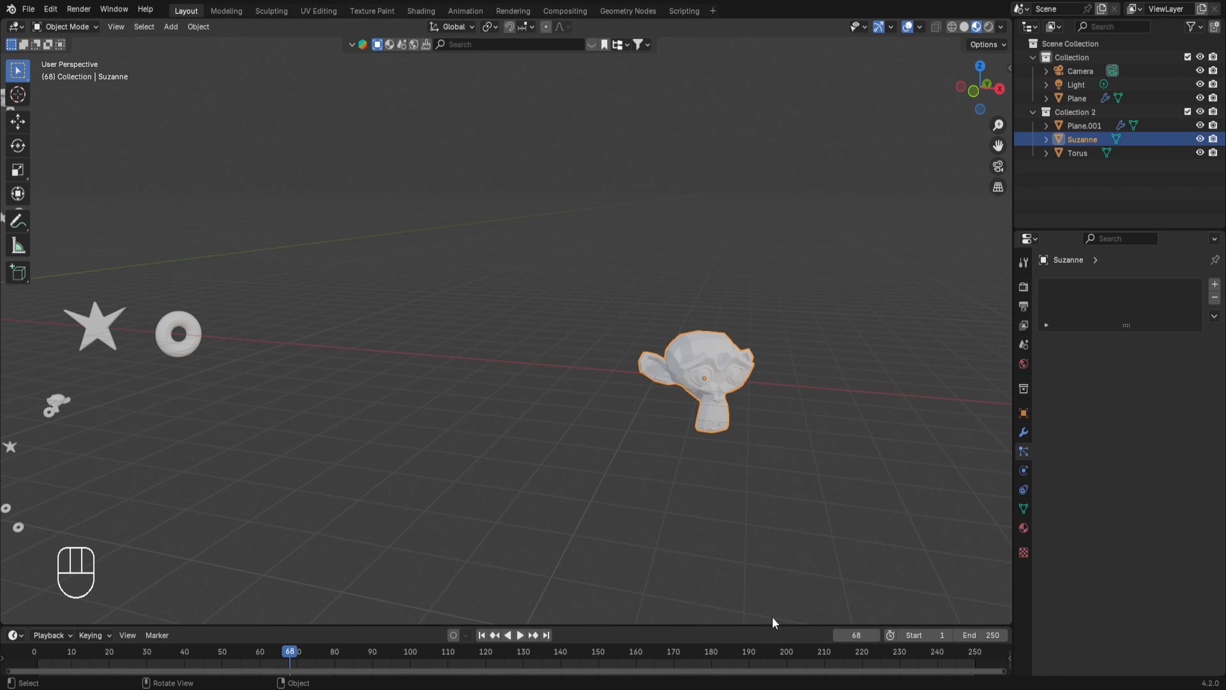
Step: Enlarge the timeline area and change it to a Shader Editor
{"action": "left_click_drag", "start_coordinate": [753, 627], "coordinate": [753, 454]}
{"action": "left_click", "coordinate": [14, 462]}
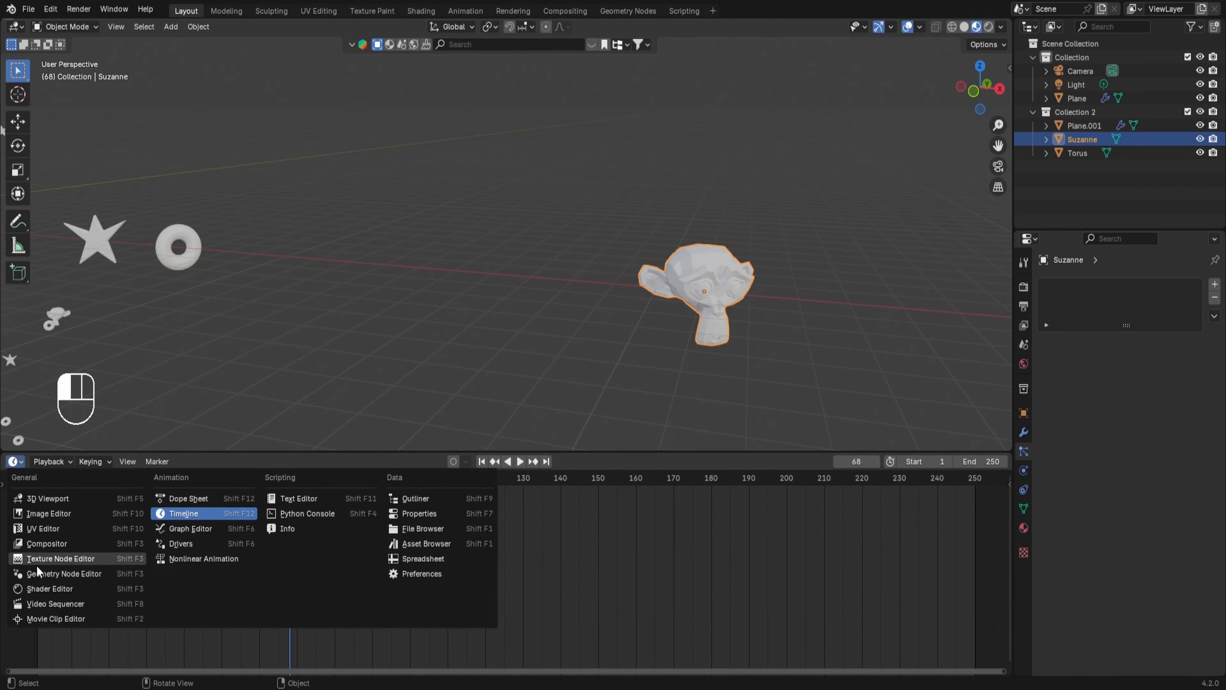
{"action": "left_click", "coordinate": [41, 588]}
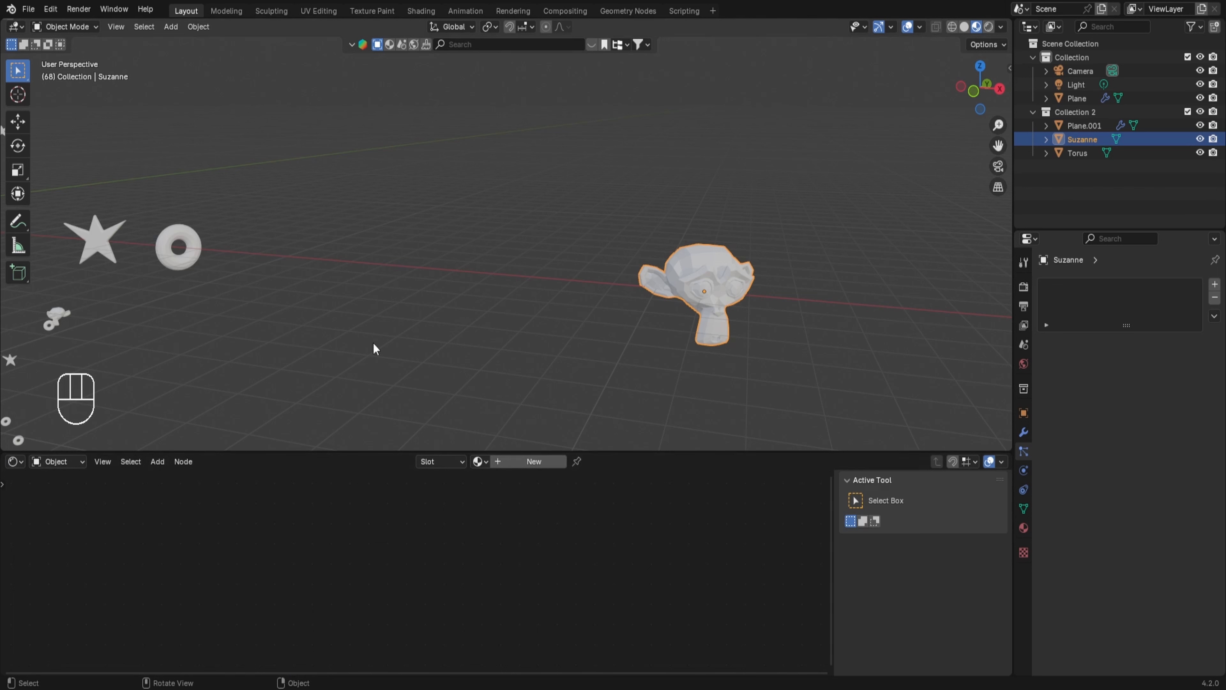
Step: Create a new material for Suzanne and bring its Principled BSDF node into close view
{"action": "left_click", "coordinate": [534, 464]}
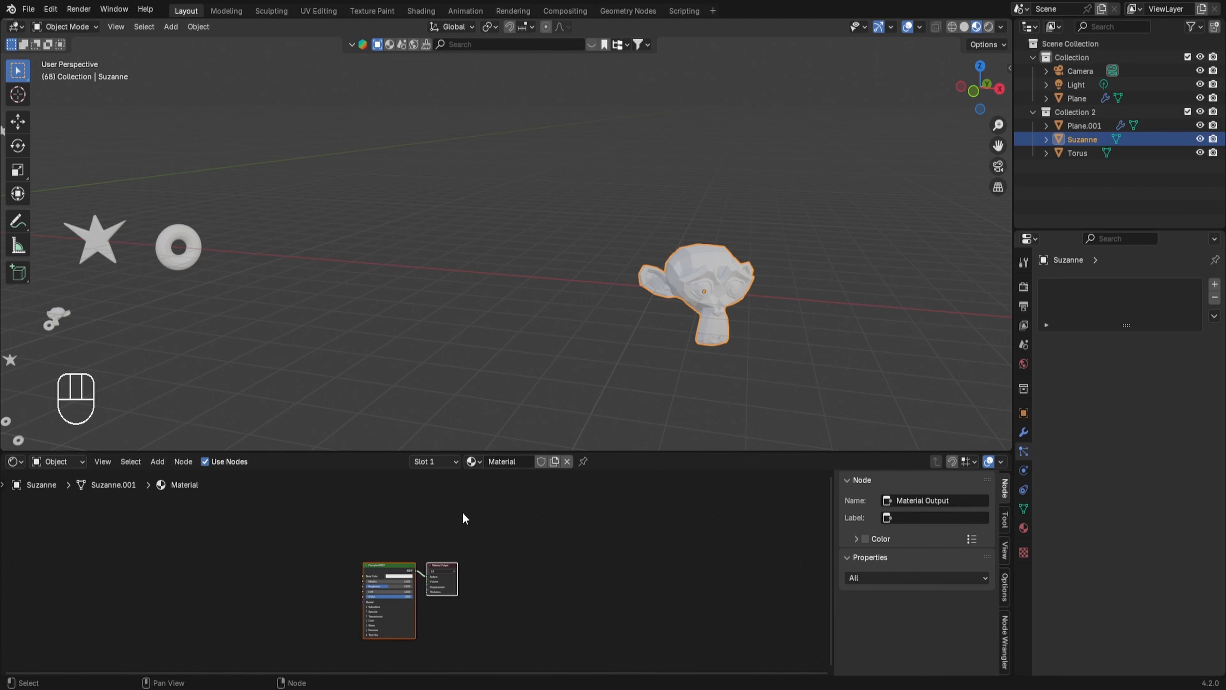
{"action": "scroll", "coordinate": [448, 573], "scroll_direction": "up", "scroll_amount": 3}
{"action": "scroll", "coordinate": [437, 572], "scroll_direction": "up", "scroll_amount": 3}
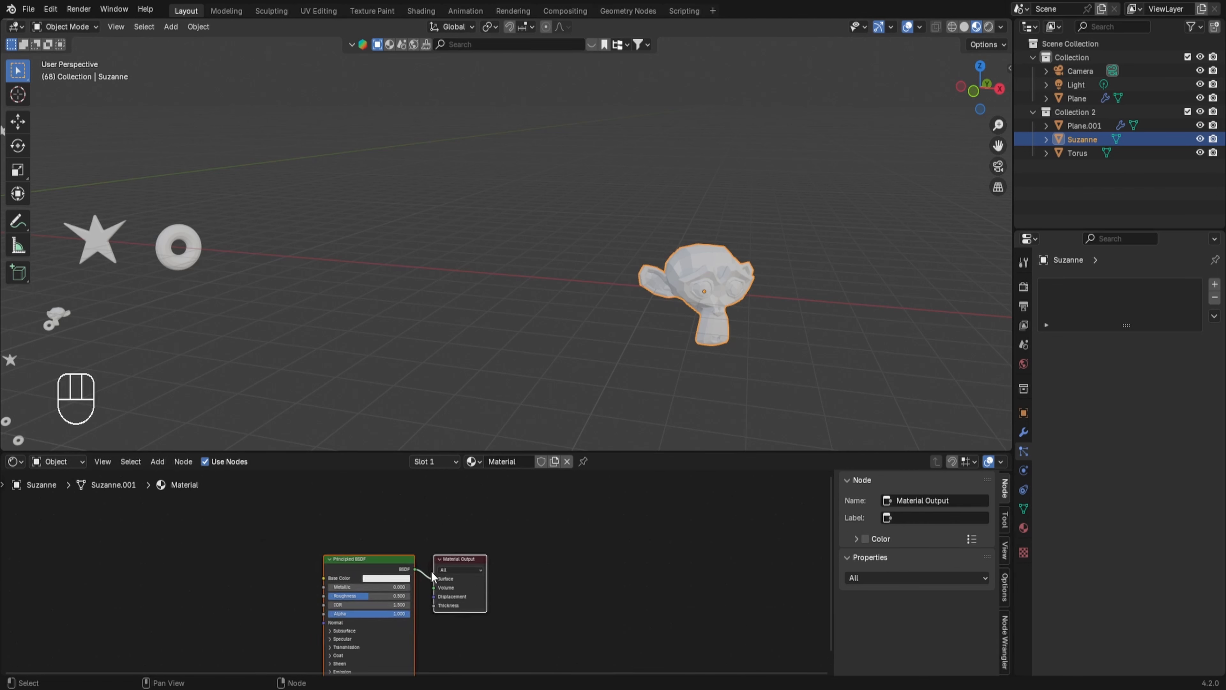
{"action": "middle_click_drag", "start_coordinate": [432, 576], "coordinate": [639, 550]}
{"action": "scroll", "coordinate": [640, 551], "scroll_direction": "up", "scroll_amount": 2}
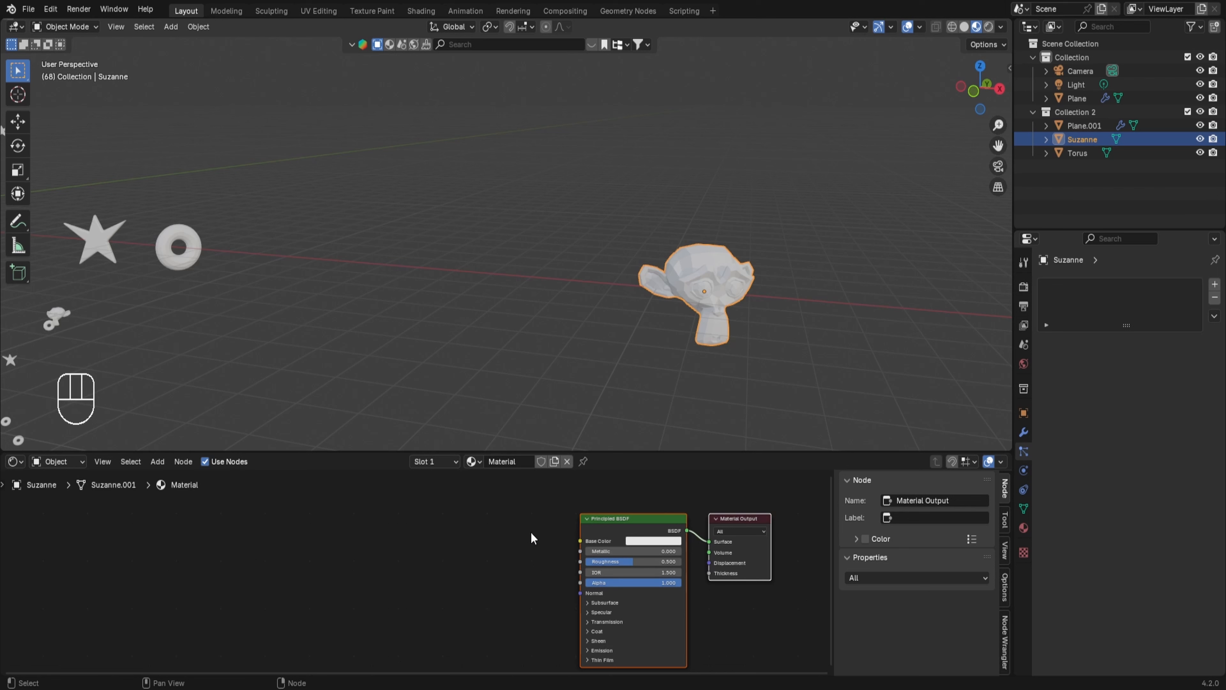
Step: Add a Color Ramp node and connect its Color output to the Principled BSDF's Base Color
{"action": "key", "text": "shift+a"}
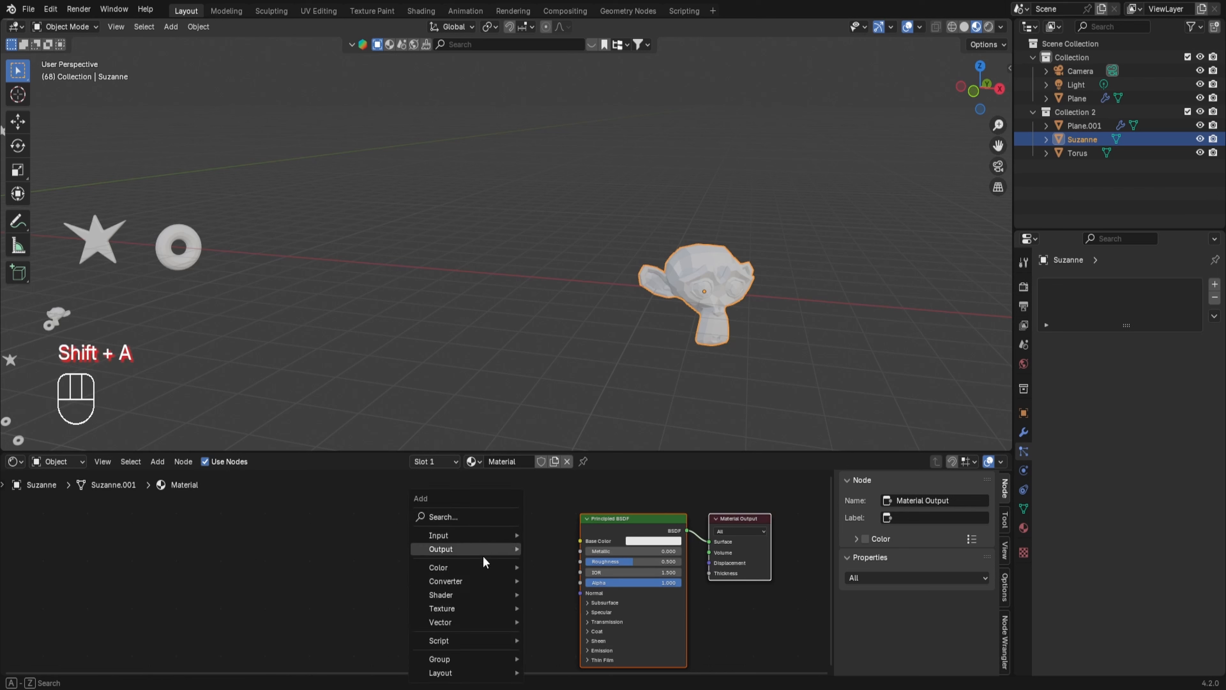
{"action": "mouse_move", "coordinate": [477, 579]}
{"action": "left_click", "coordinate": [564, 416]}
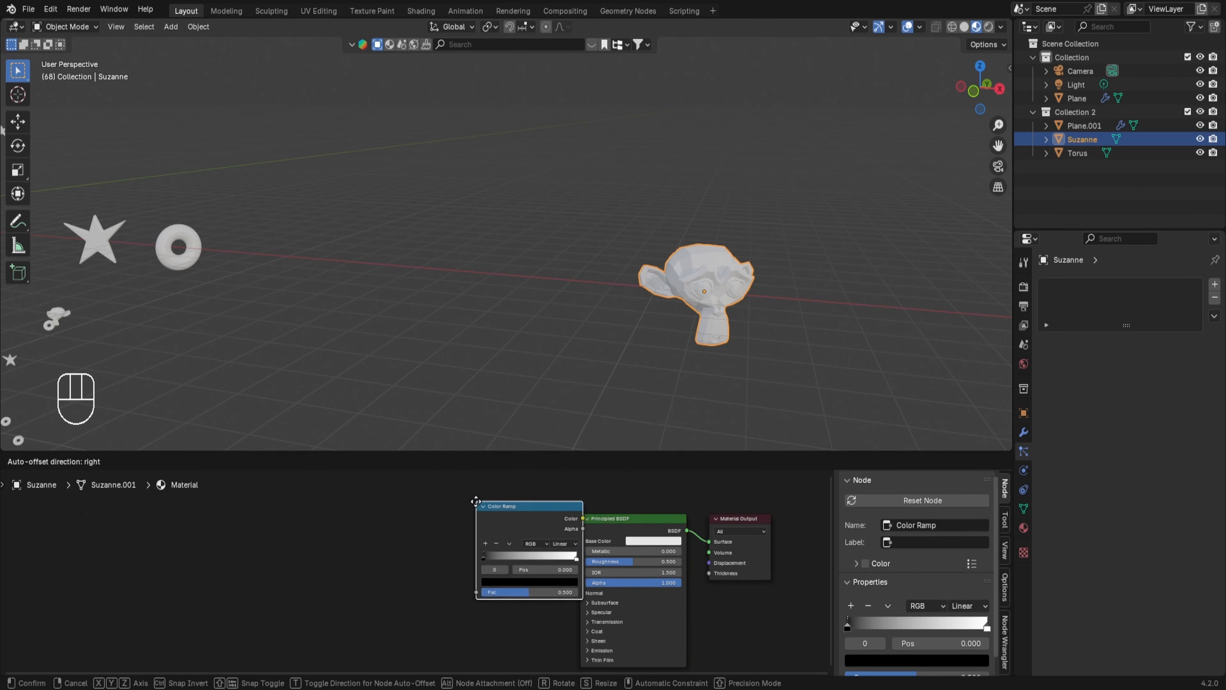
{"action": "left_click", "coordinate": [420, 507]}
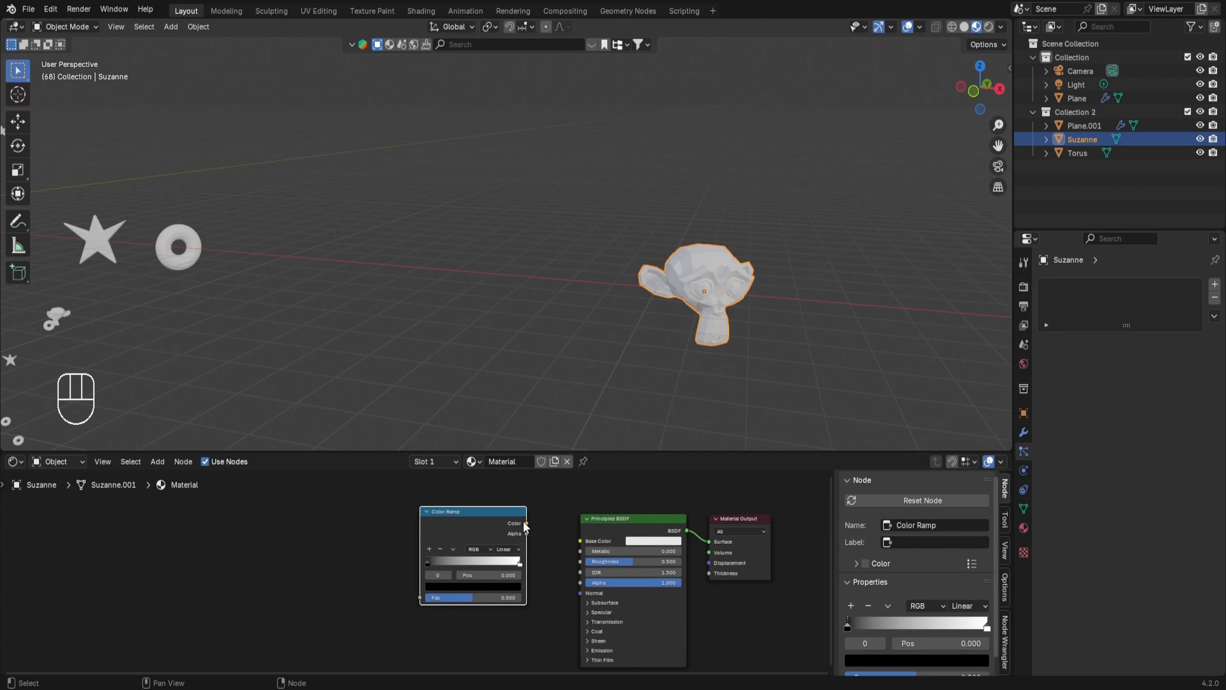
{"action": "left_click_drag", "start_coordinate": [526, 524], "coordinate": [580, 541]}
Step: Set the color ramp's interpolation to Constant and color its first stop bright red
{"action": "scroll", "coordinate": [570, 541], "scroll_direction": "up", "scroll_amount": 1}
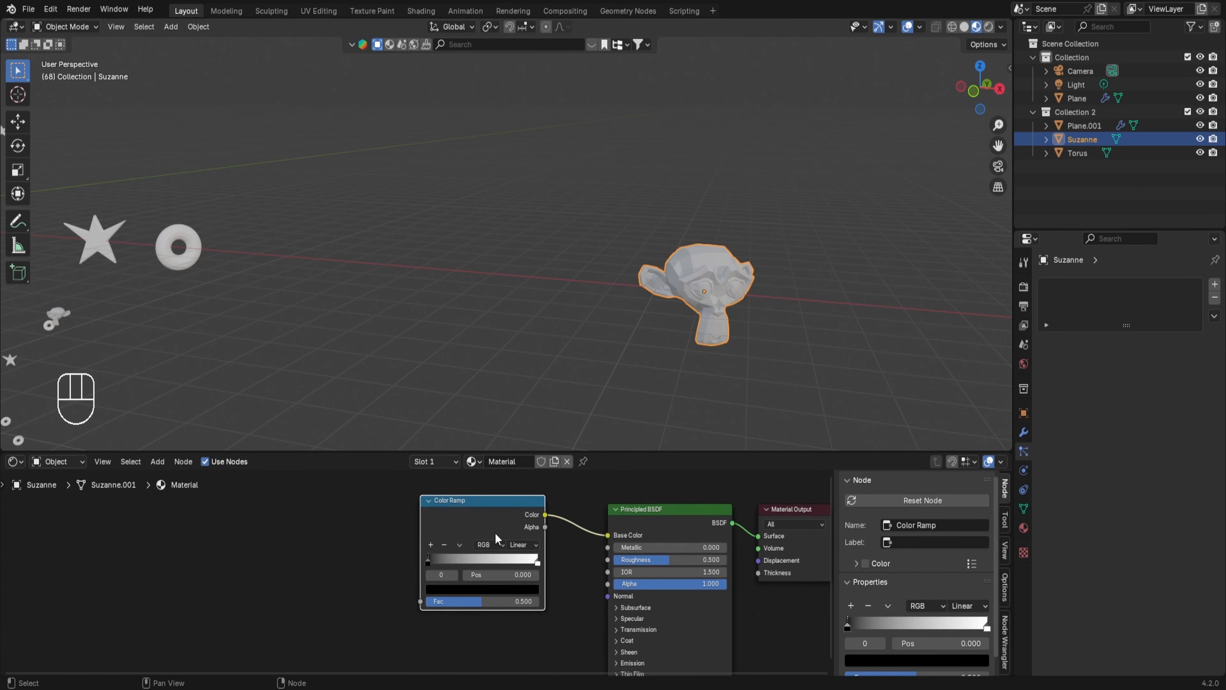
{"action": "left_click", "coordinate": [518, 544]}
{"action": "left_click", "coordinate": [520, 619]}
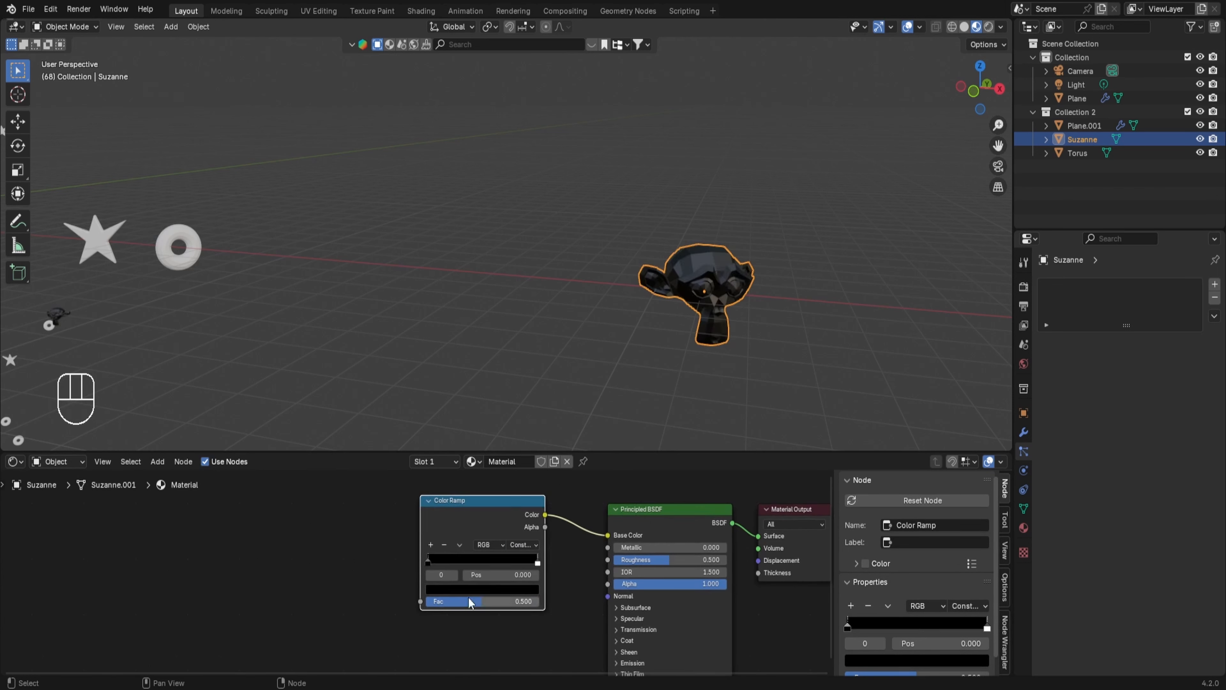
{"action": "left_click", "coordinate": [450, 587]}
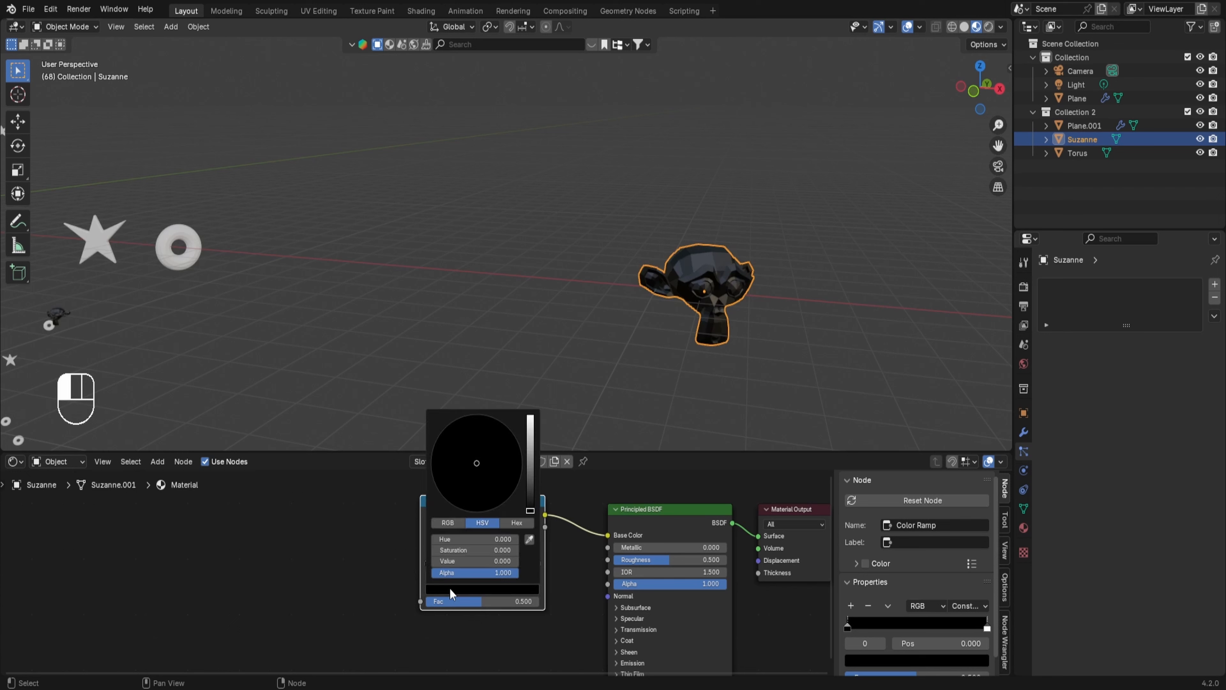
{"action": "left_click_drag", "start_coordinate": [530, 473], "coordinate": [531, 419]}
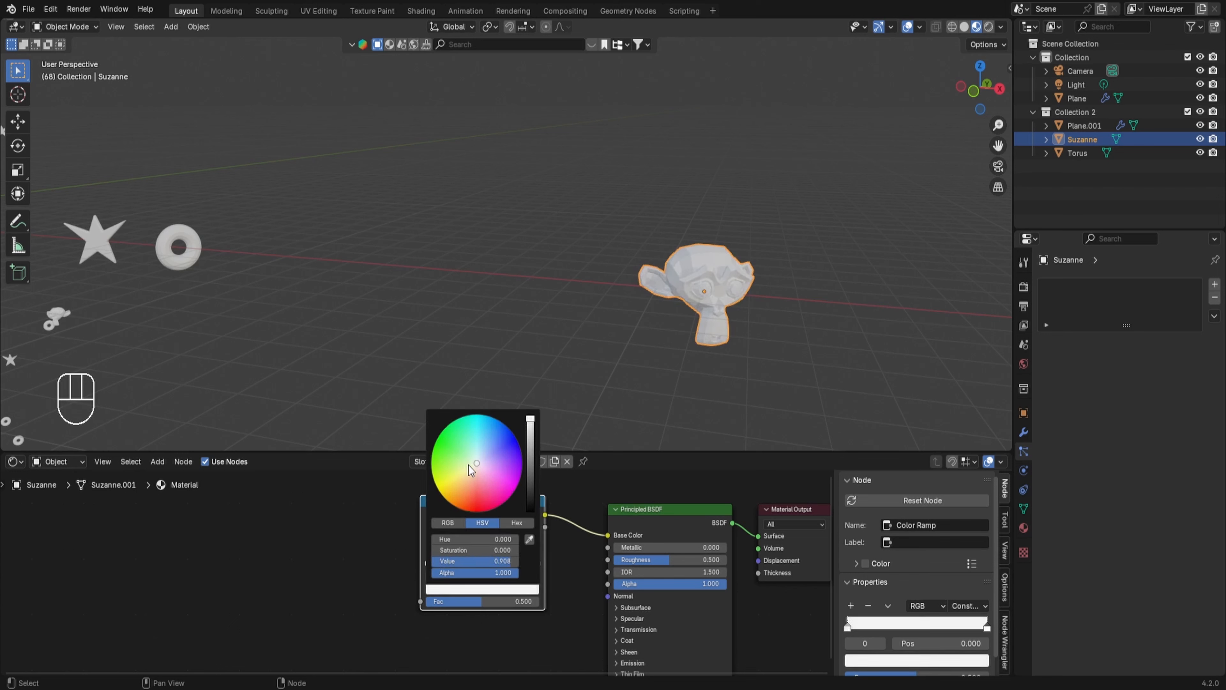
{"action": "left_click", "coordinate": [482, 511]}
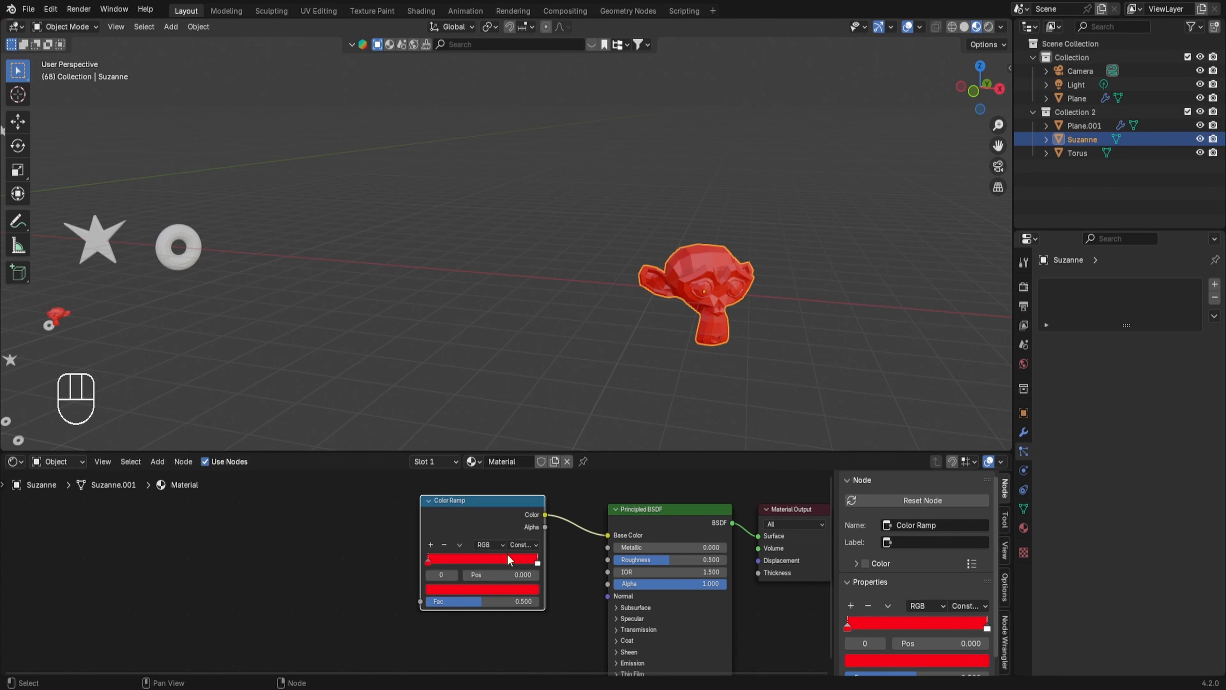
Step: Add a green stop at 0.500 and a blue stop at 0.250 to the color ramp
{"action": "left_click", "coordinate": [458, 589]}
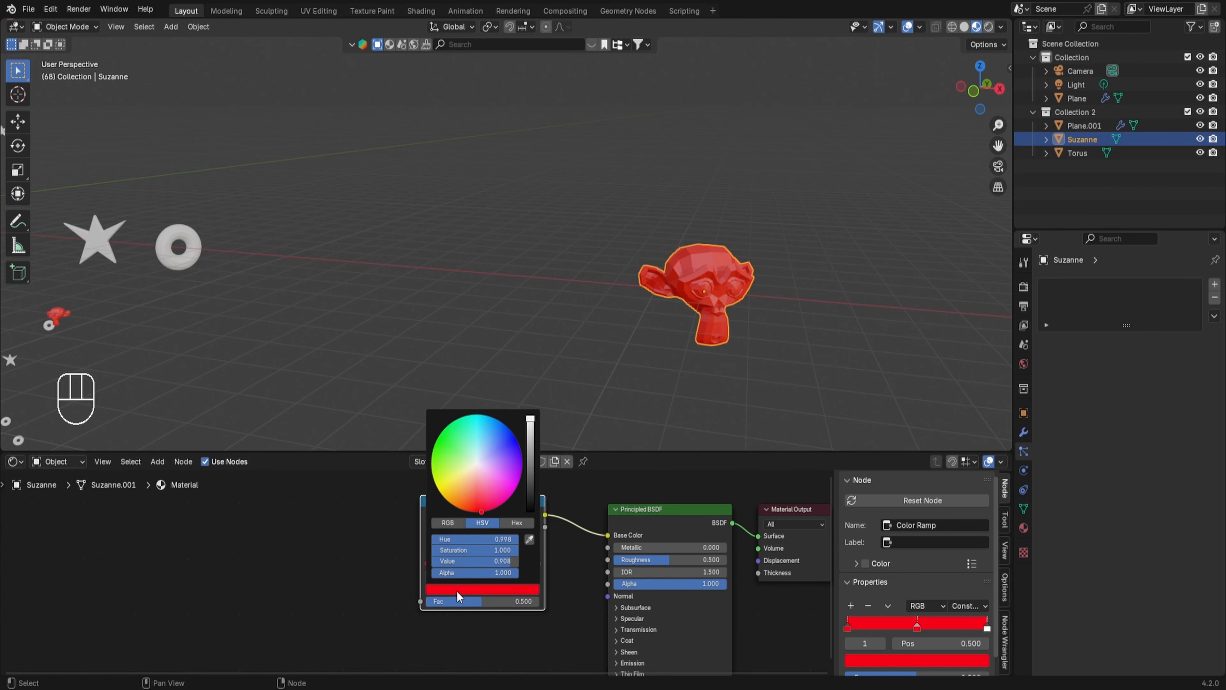
{"action": "left_click_drag", "start_coordinate": [450, 450], "coordinate": [442, 432]}
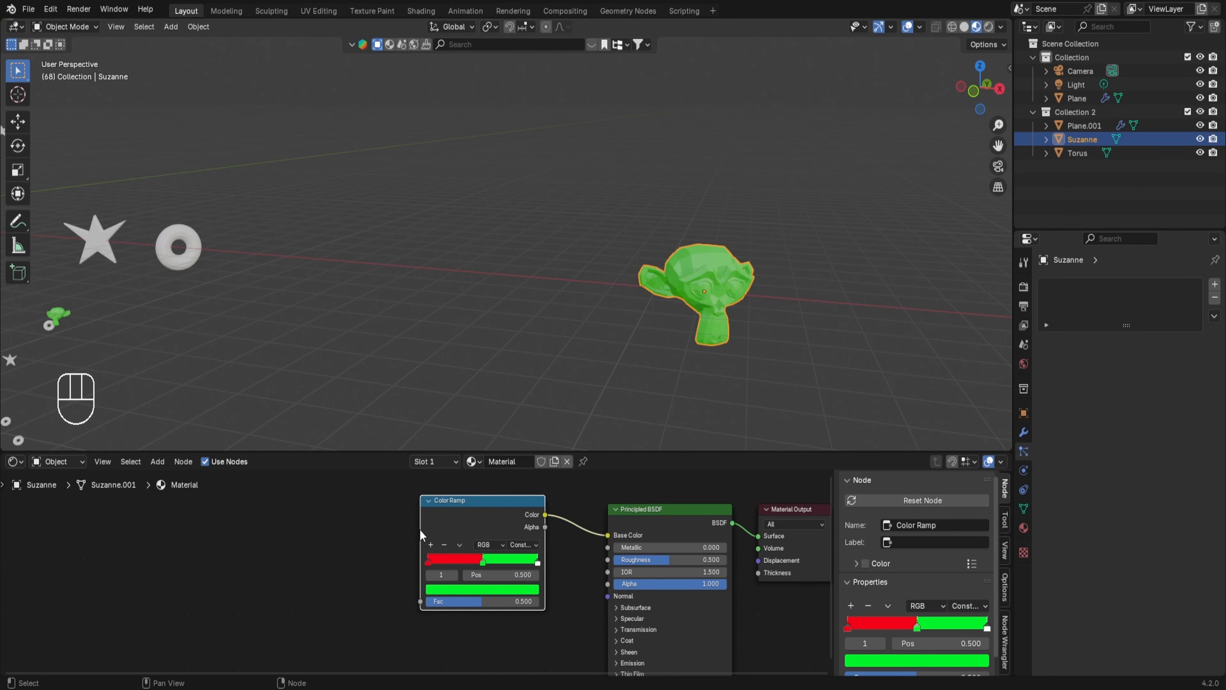
{"action": "left_click", "coordinate": [431, 546]}
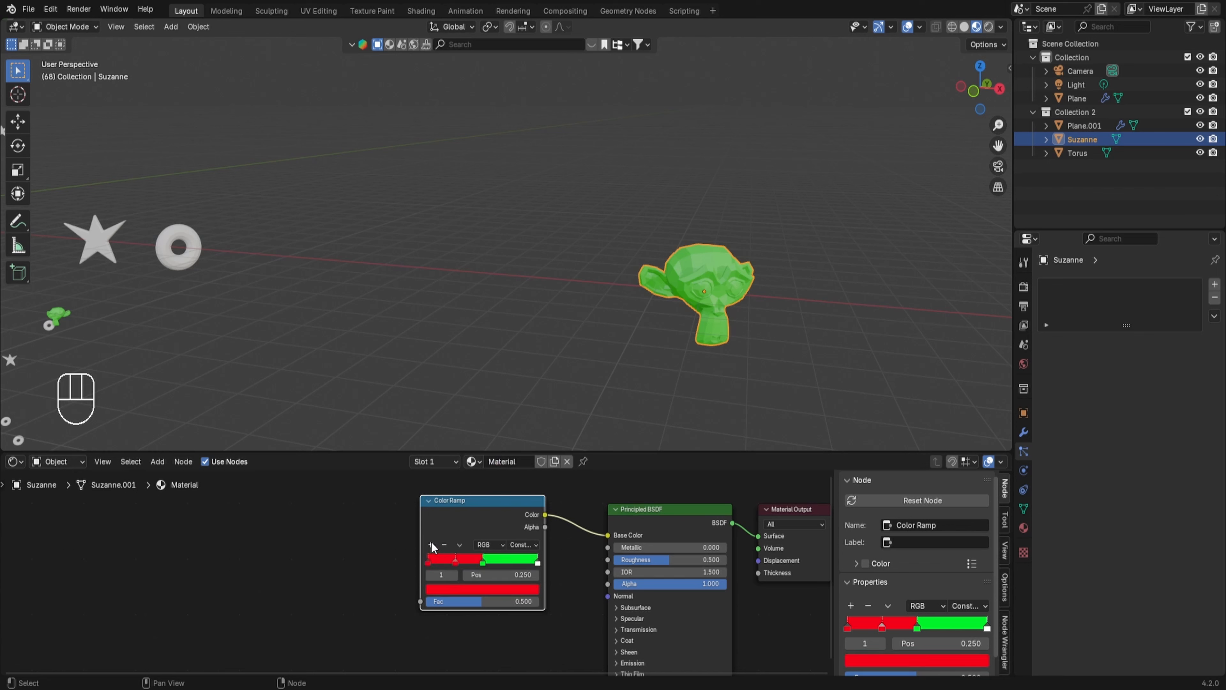
{"action": "left_click", "coordinate": [452, 589]}
{"action": "left_click", "coordinate": [510, 473]}
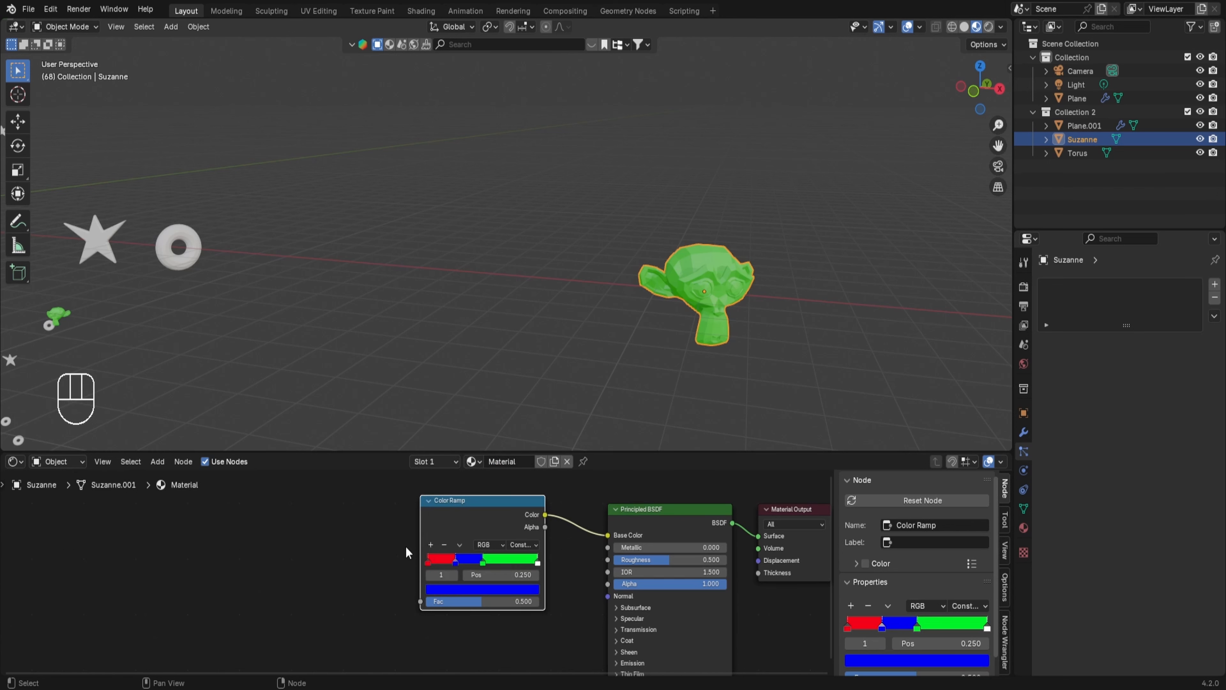
Step: Add a yellow stop at position 0.125 of the color ramp
{"action": "left_click", "coordinate": [431, 545]}
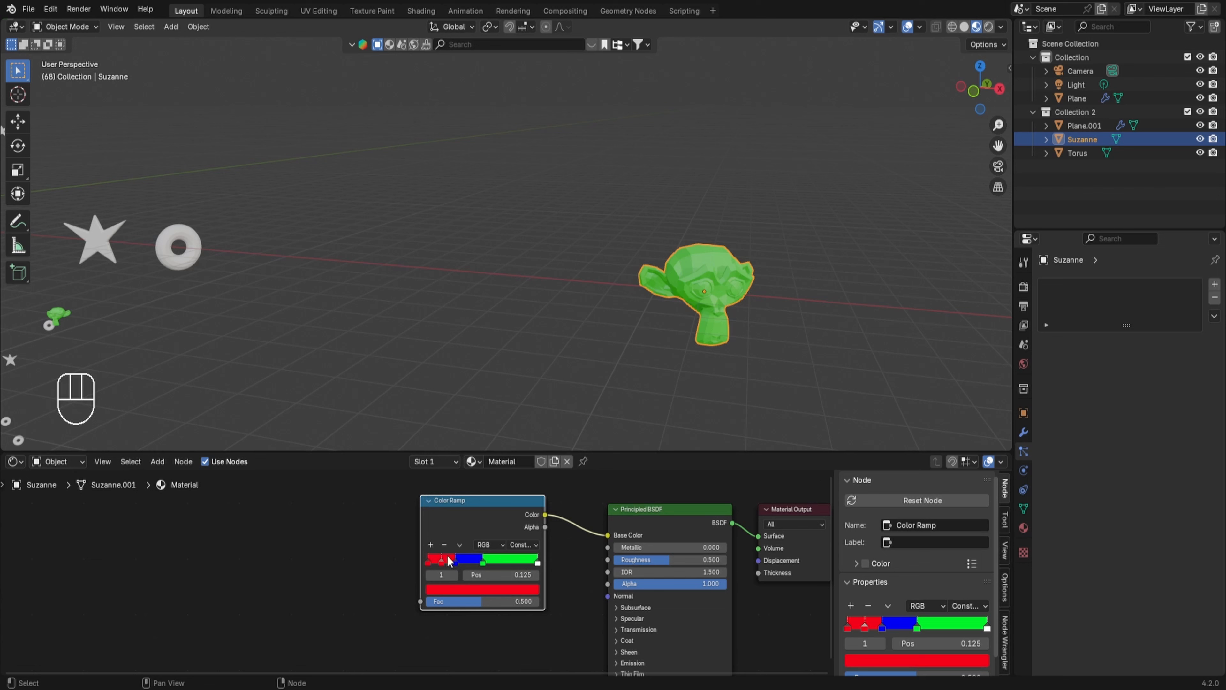
{"action": "left_click", "coordinate": [447, 589]}
{"action": "left_click", "coordinate": [440, 492]}
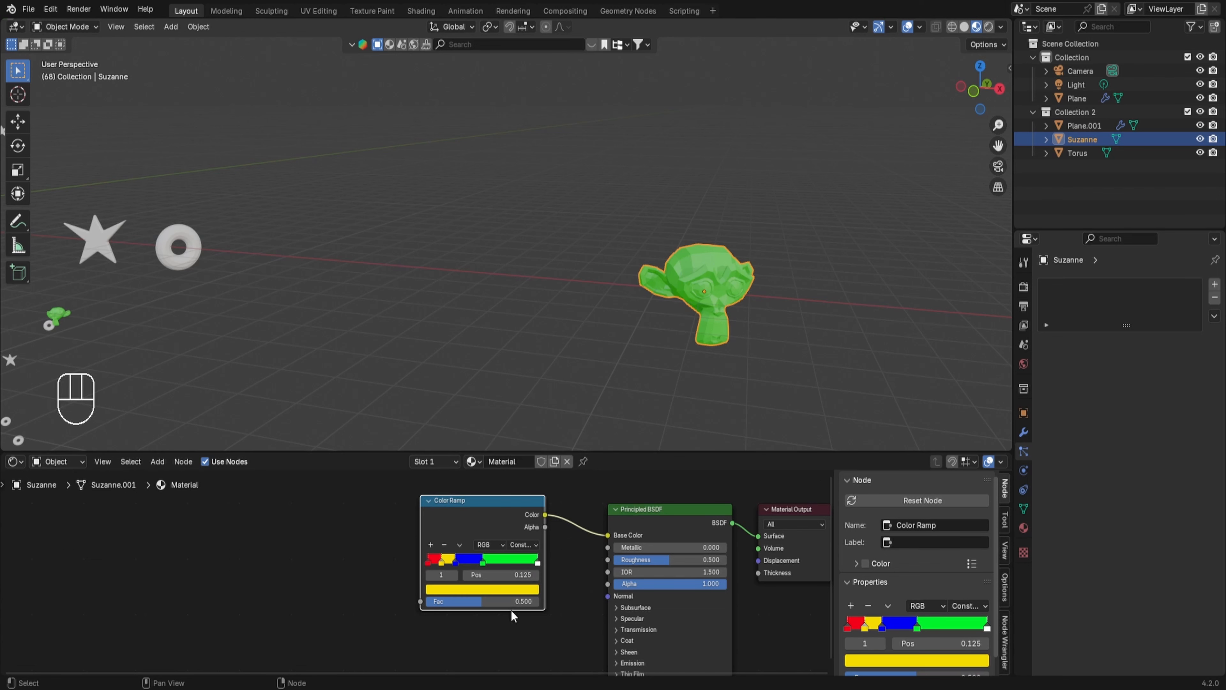
Step: Color the ramp's last stop magenta and distribute all stops evenly
{"action": "left_click", "coordinate": [537, 562]}
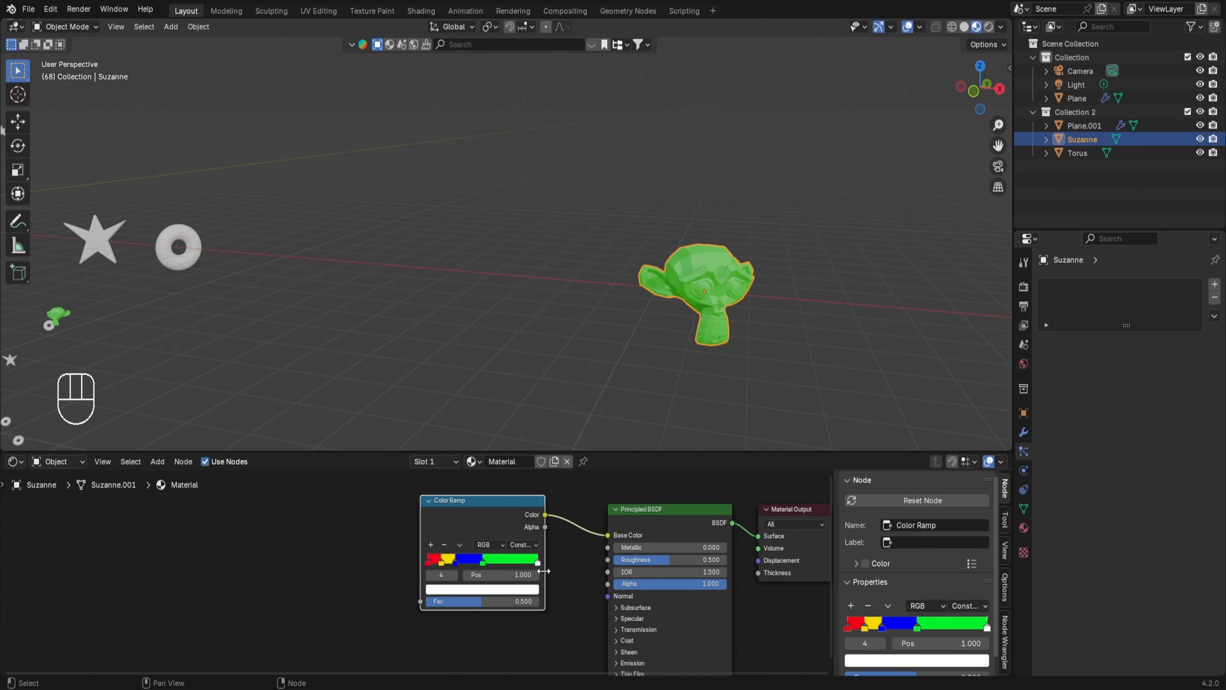
{"action": "left_click", "coordinate": [516, 588]}
{"action": "left_click_drag", "start_coordinate": [485, 469], "coordinate": [513, 493]}
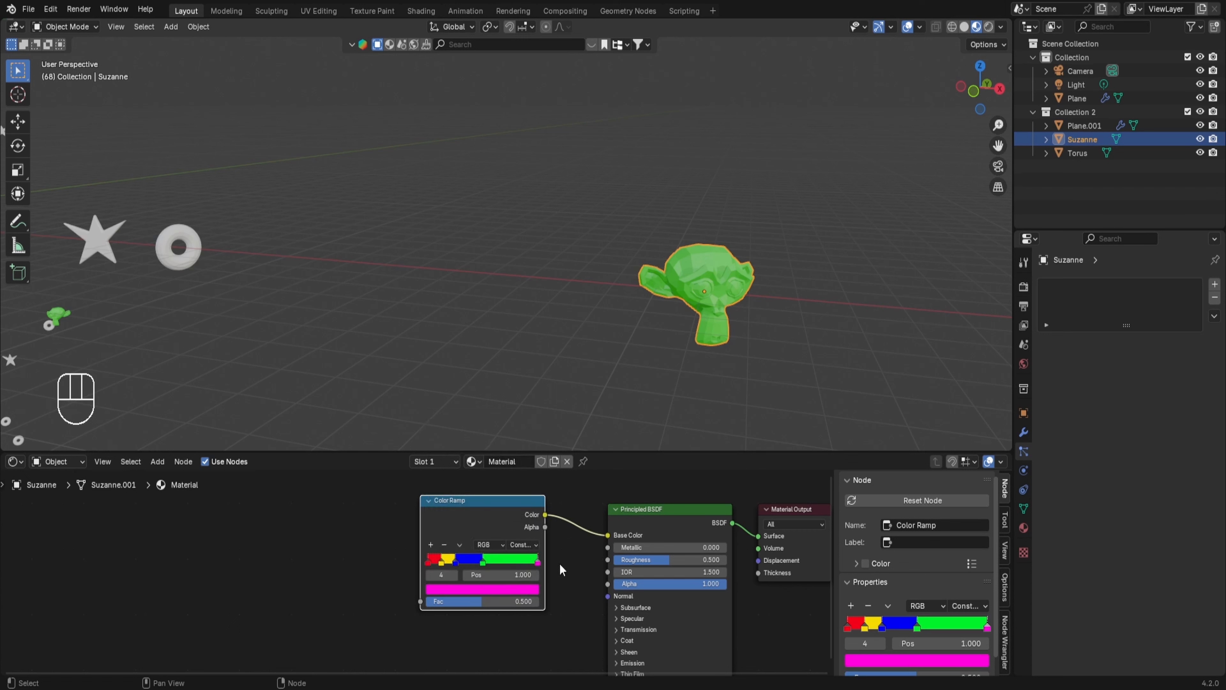
{"action": "left_click", "coordinate": [459, 545]}
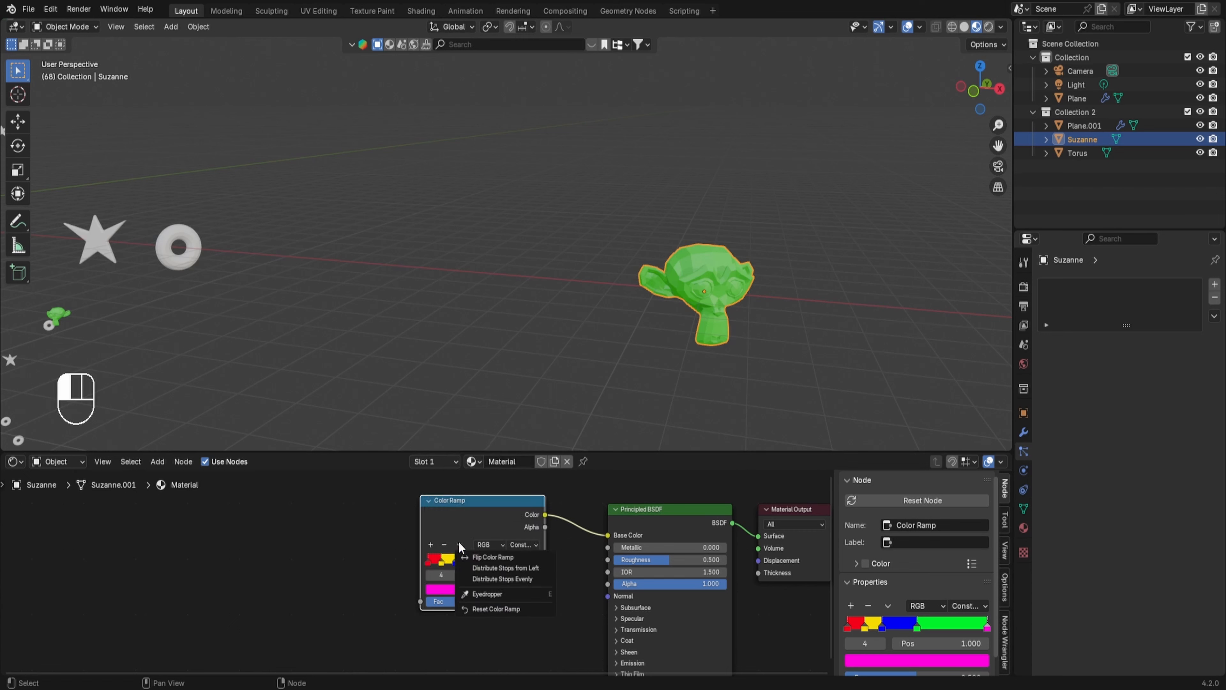
{"action": "left_click", "coordinate": [486, 578]}
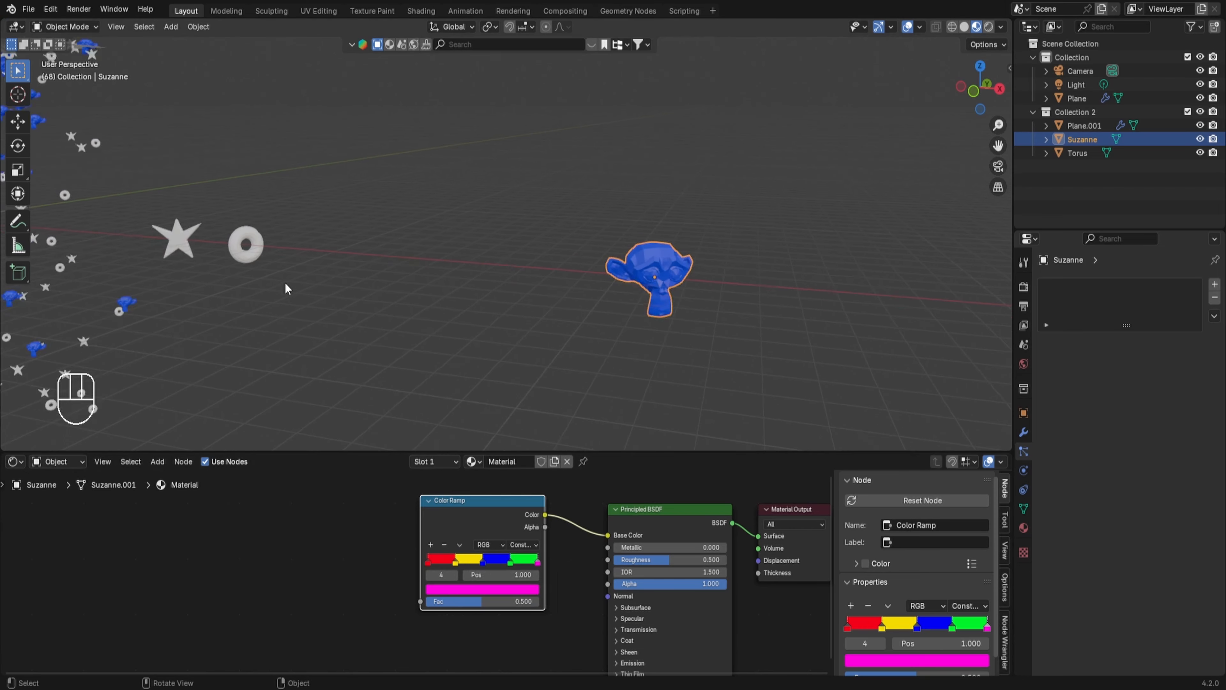
Step: Add an Object Info node and connect its Random output to the Color Ramp's Fac input
{"action": "scroll", "coordinate": [285, 285], "scroll_direction": "down", "scroll_amount": 3}
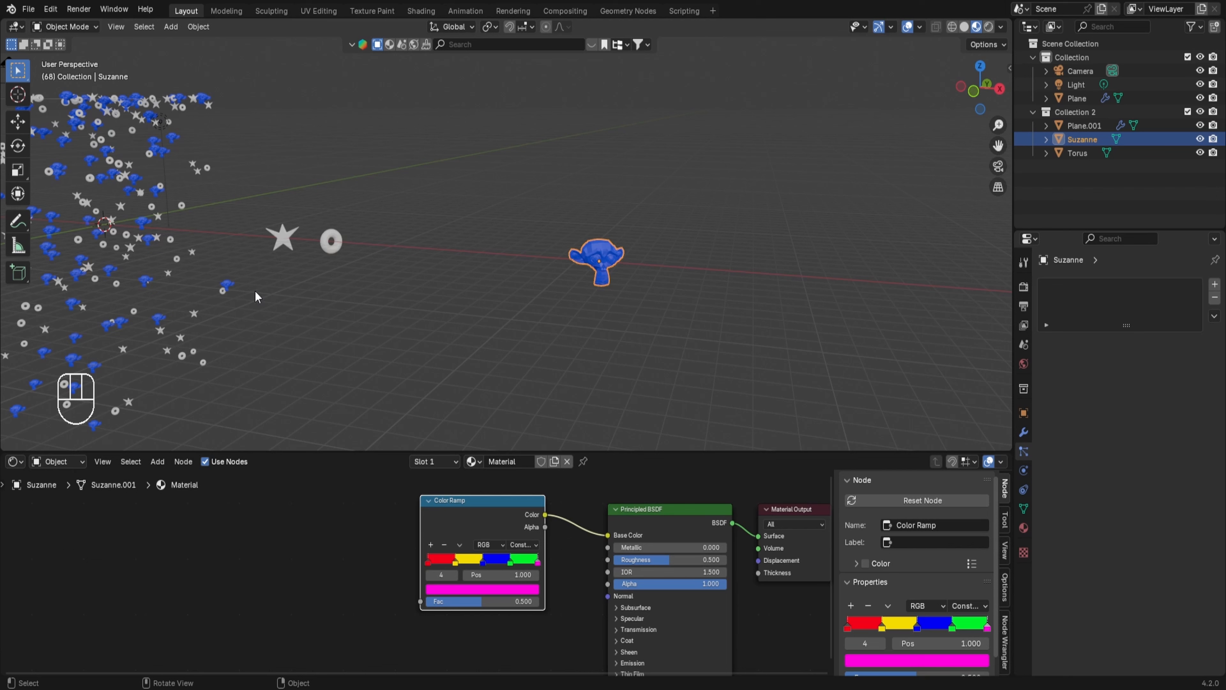
{"action": "key", "text": "shift+a"}
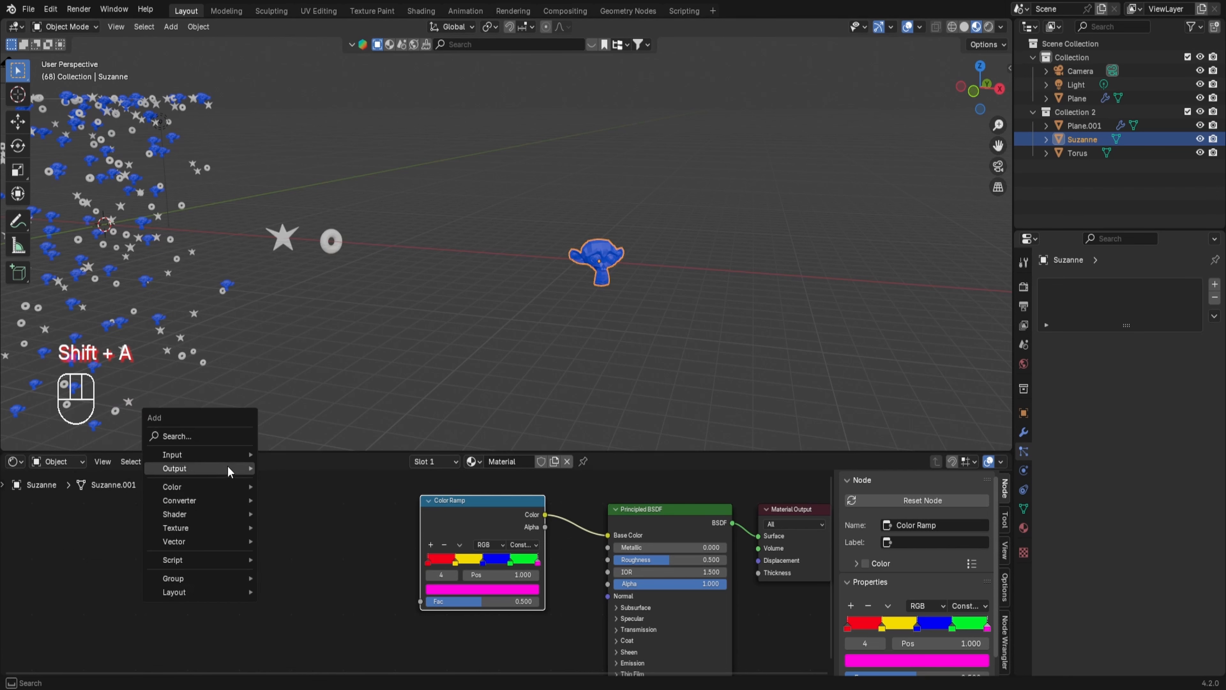
{"action": "mouse_move", "coordinate": [221, 453]}
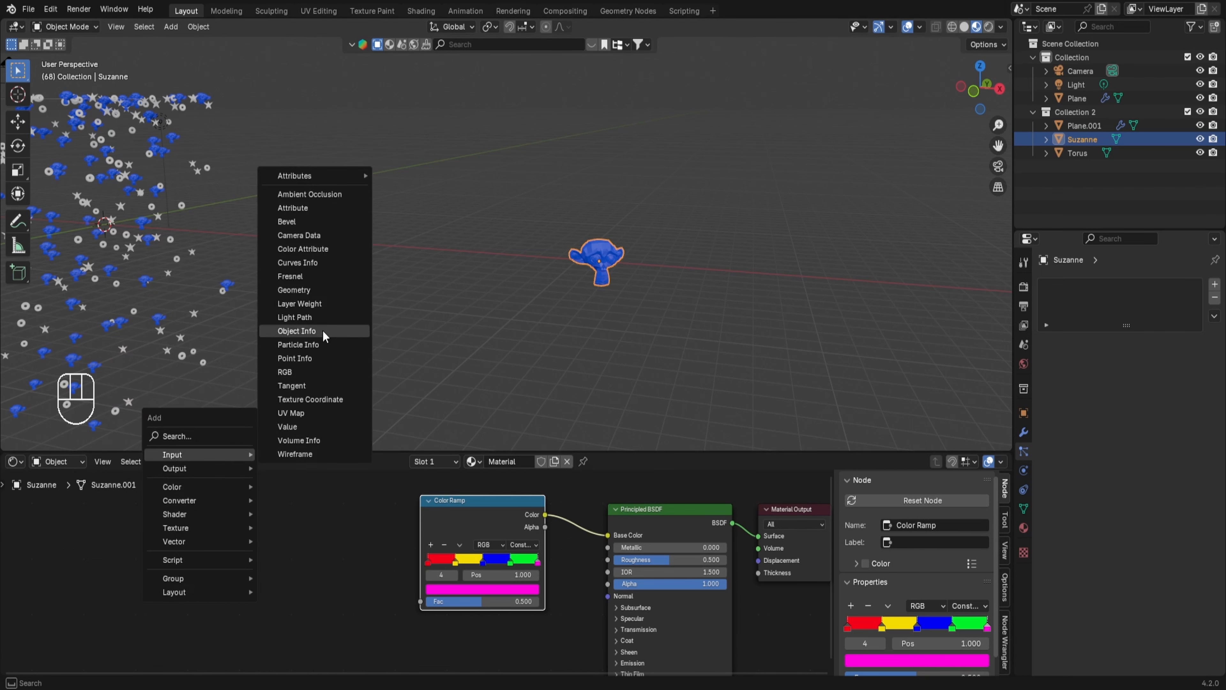
{"action": "left_click", "coordinate": [297, 331]}
{"action": "left_click", "coordinate": [263, 513]}
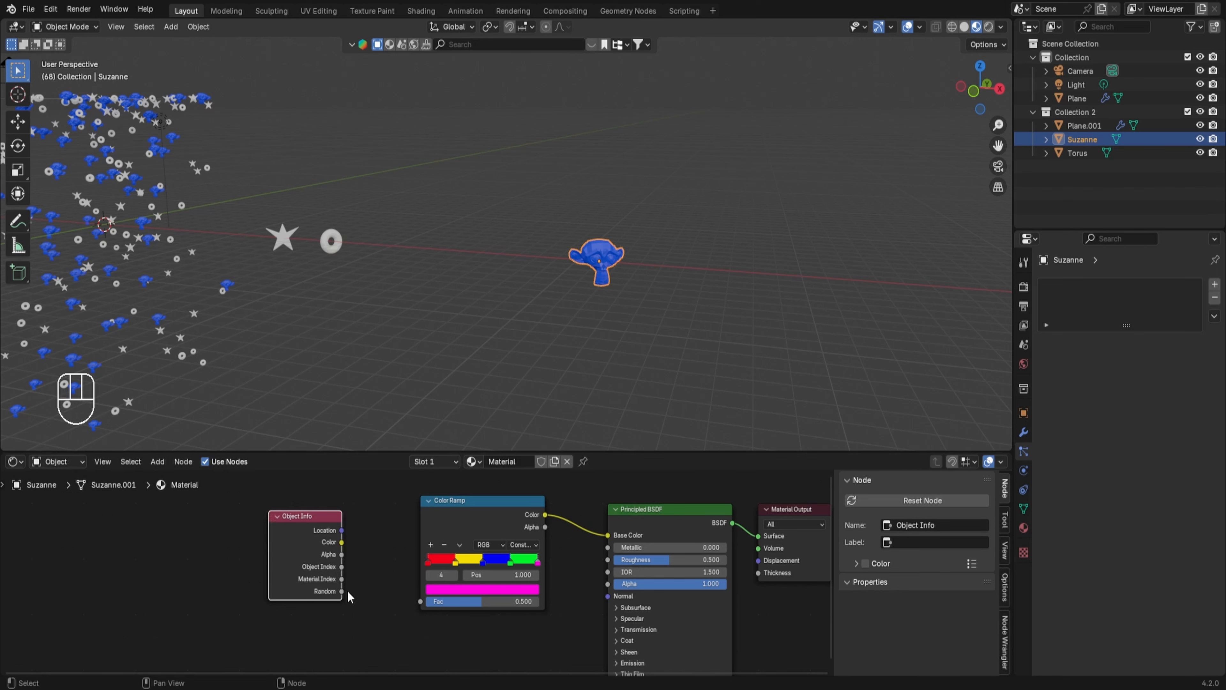
{"action": "left_click_drag", "start_coordinate": [344, 596], "coordinate": [421, 601]}
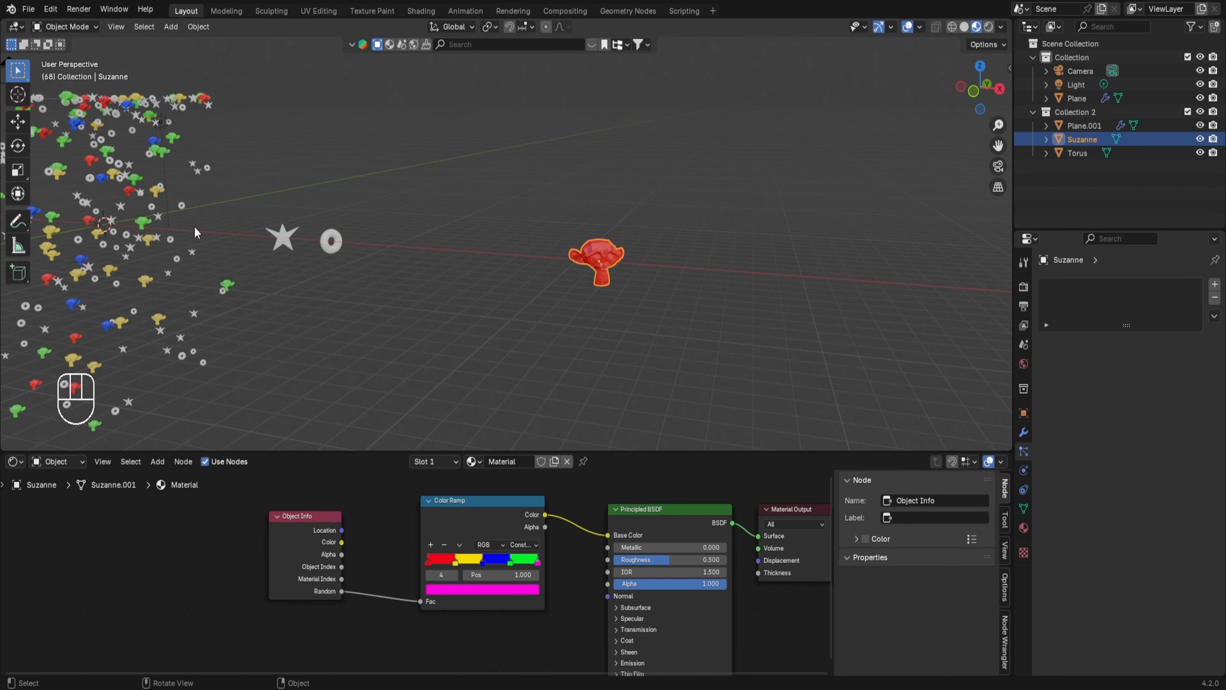
Step: Enter Edit Mode on the original Suzanne with face selection and deselect all of its faces
{"action": "middle_click_drag", "start_coordinate": [194, 226], "coordinate": [460, 234], "text": "shift"}
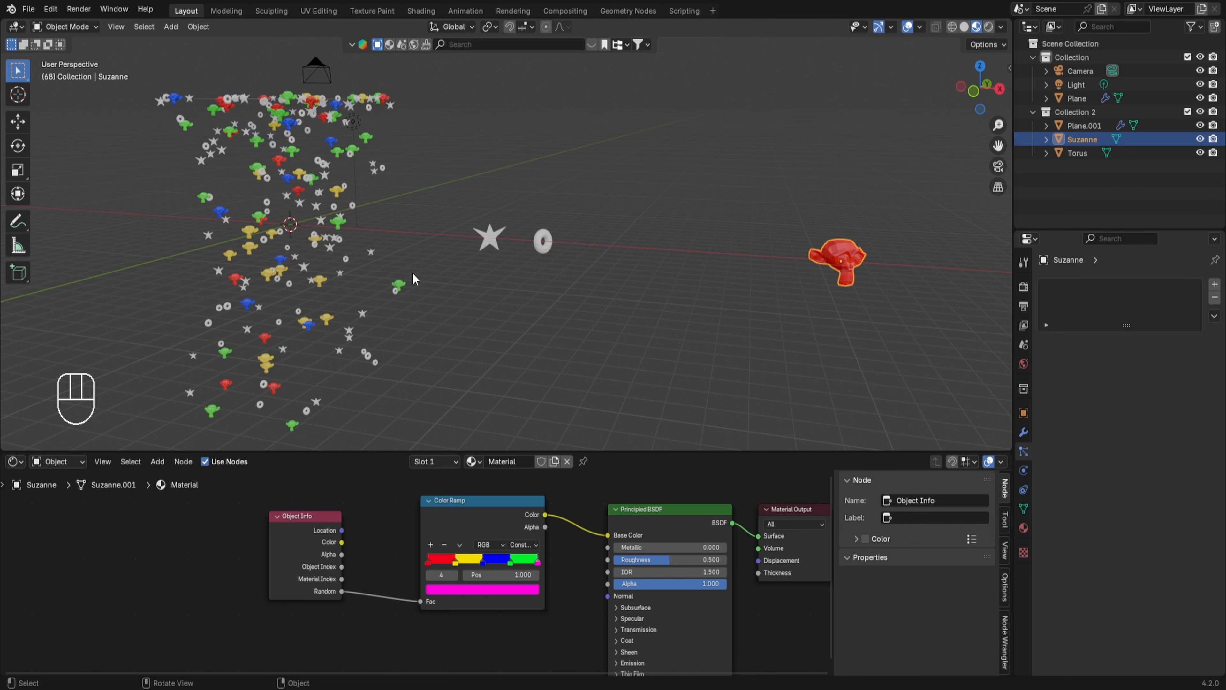
{"action": "middle_click_drag", "start_coordinate": [859, 241], "coordinate": [712, 238], "text": "shift"}
{"action": "scroll", "coordinate": [817, 304], "scroll_direction": "up", "scroll_amount": 2}
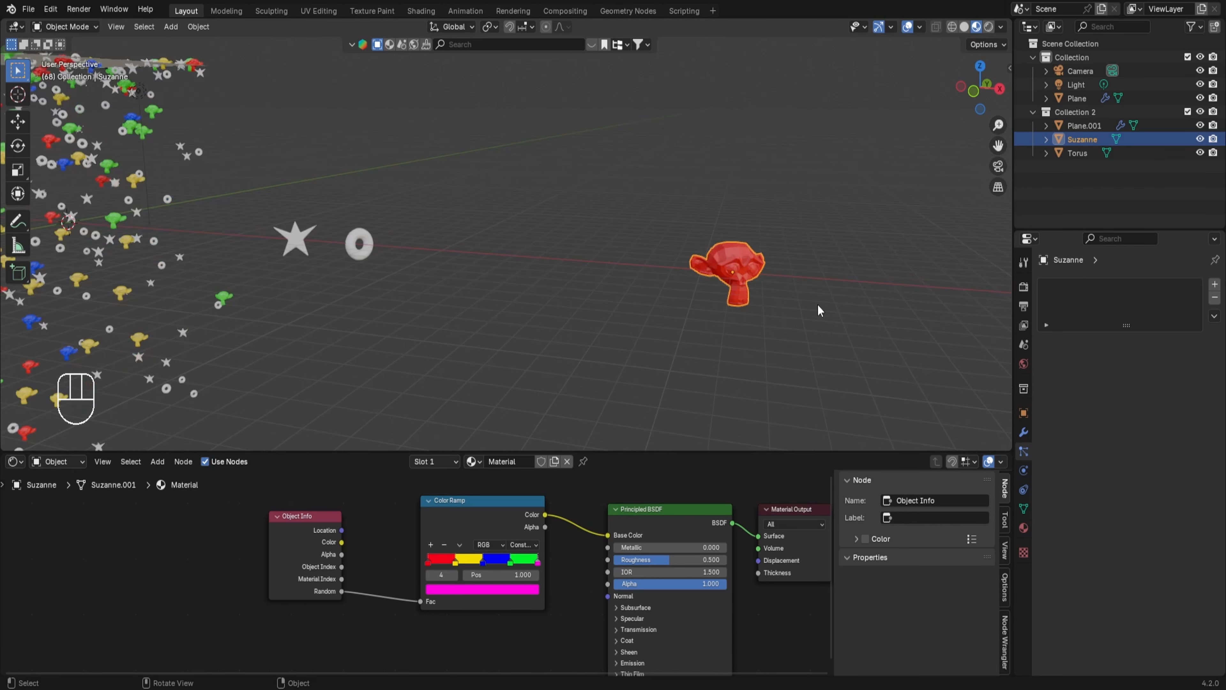
{"action": "scroll", "coordinate": [817, 304], "scroll_direction": "up", "scroll_amount": 1}
{"action": "middle_click_drag", "start_coordinate": [817, 304], "coordinate": [709, 264], "text": "shift"}
{"action": "scroll", "coordinate": [765, 276], "scroll_direction": "up", "scroll_amount": 1}
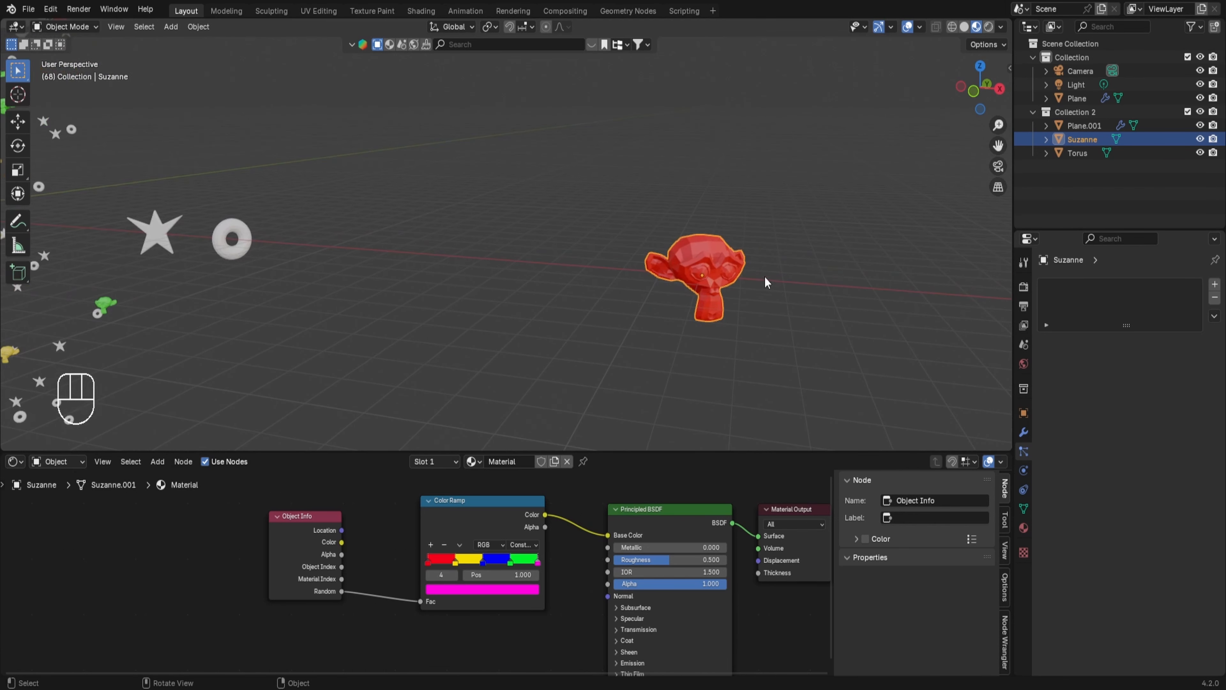
{"action": "scroll", "coordinate": [748, 273], "scroll_direction": "up", "scroll_amount": 1}
{"action": "middle_click_drag", "start_coordinate": [838, 280], "coordinate": [755, 276], "text": "shift"}
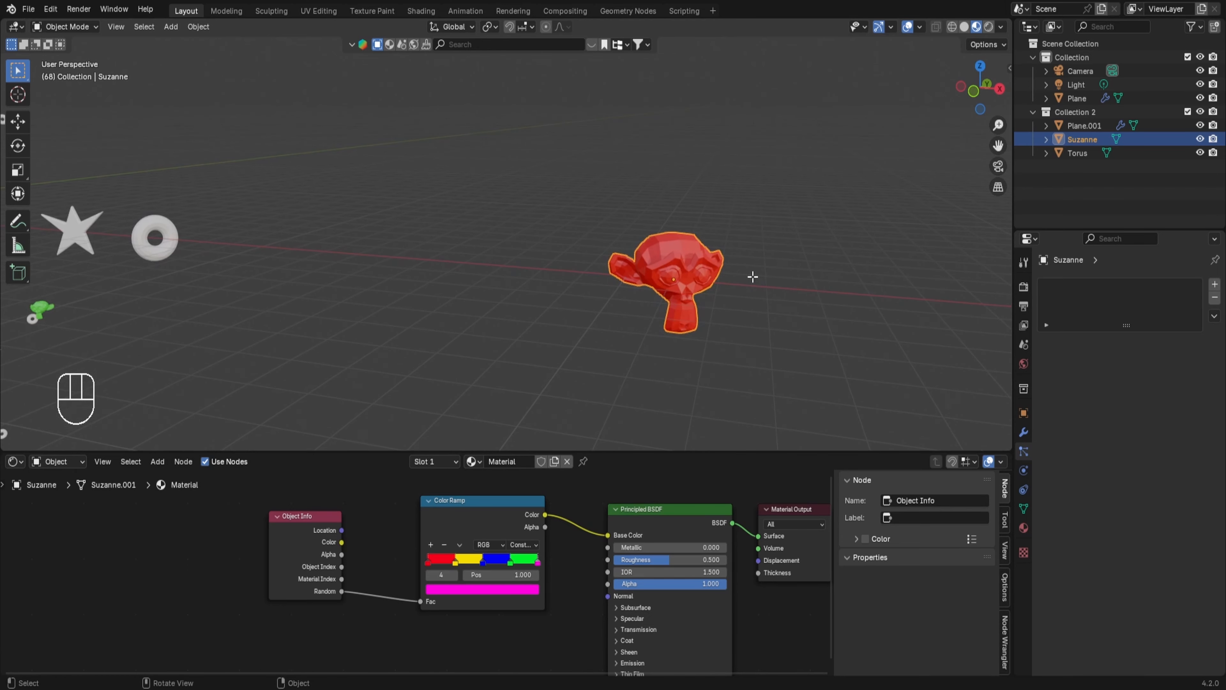
{"action": "key", "text": "Tab"}
{"action": "key", "text": "3"}
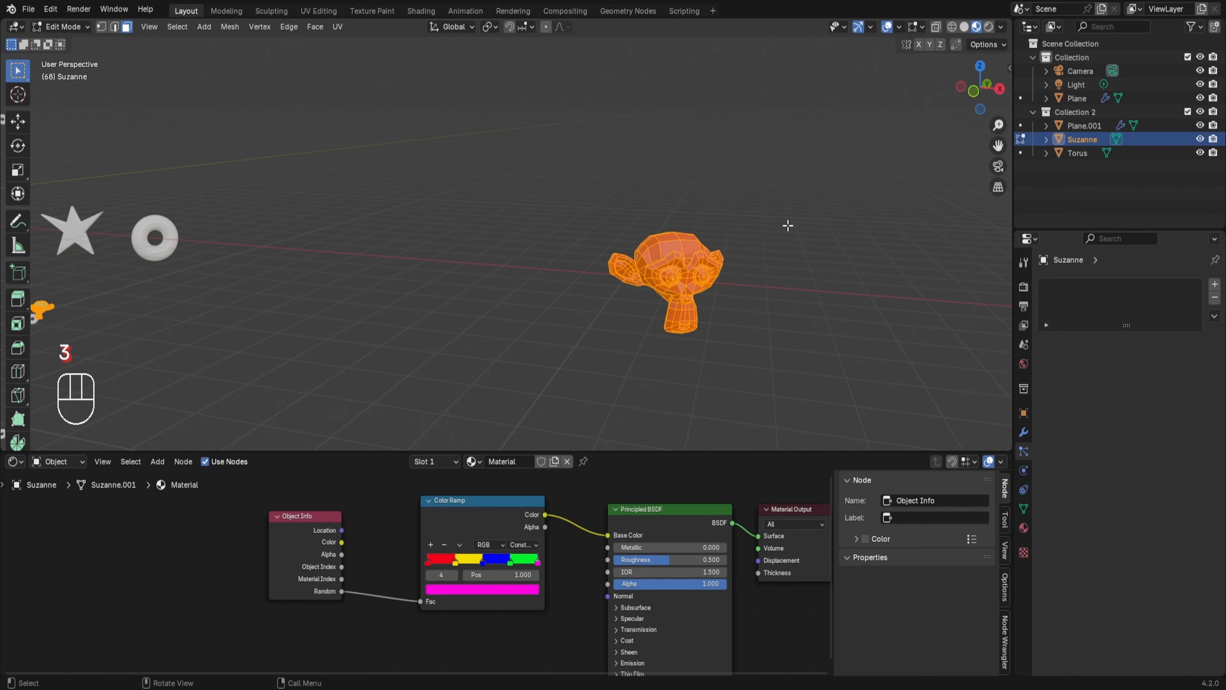
{"action": "left_click", "coordinate": [788, 226]}
Step: Bring Suzanne's face into close front view and select the inner faces of both eyes
{"action": "scroll", "coordinate": [795, 252], "scroll_direction": "up", "scroll_amount": 4}
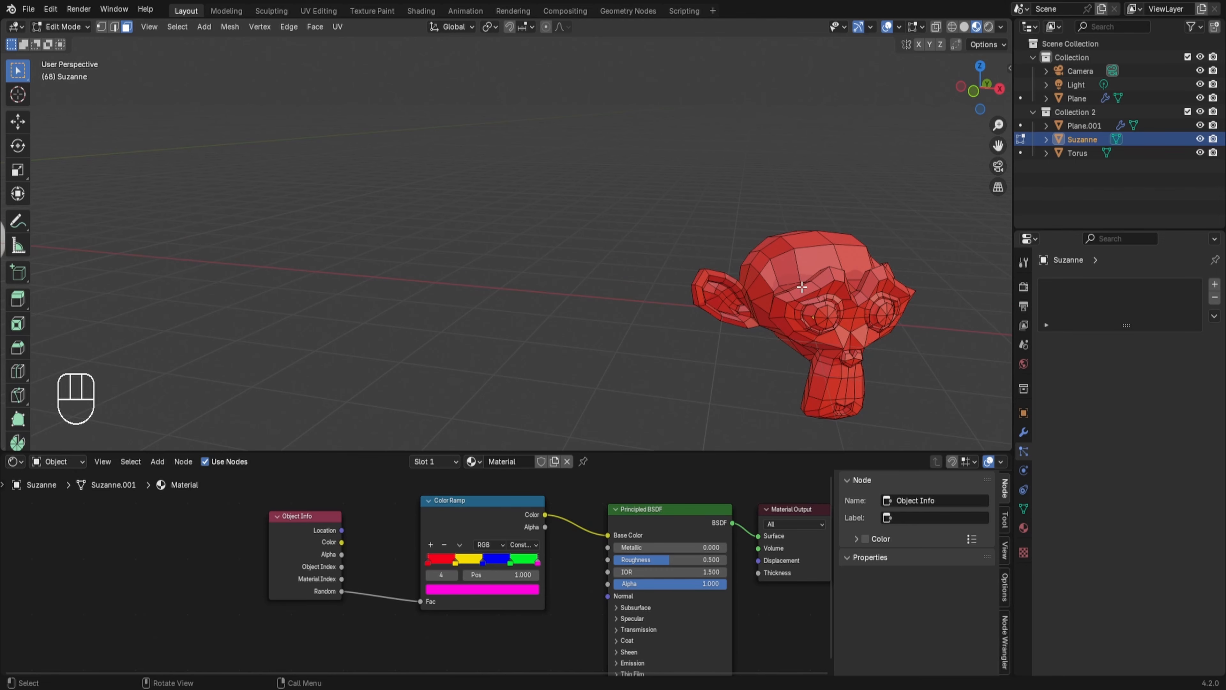
{"action": "middle_click_drag", "start_coordinate": [802, 287], "coordinate": [685, 279], "text": "shift"}
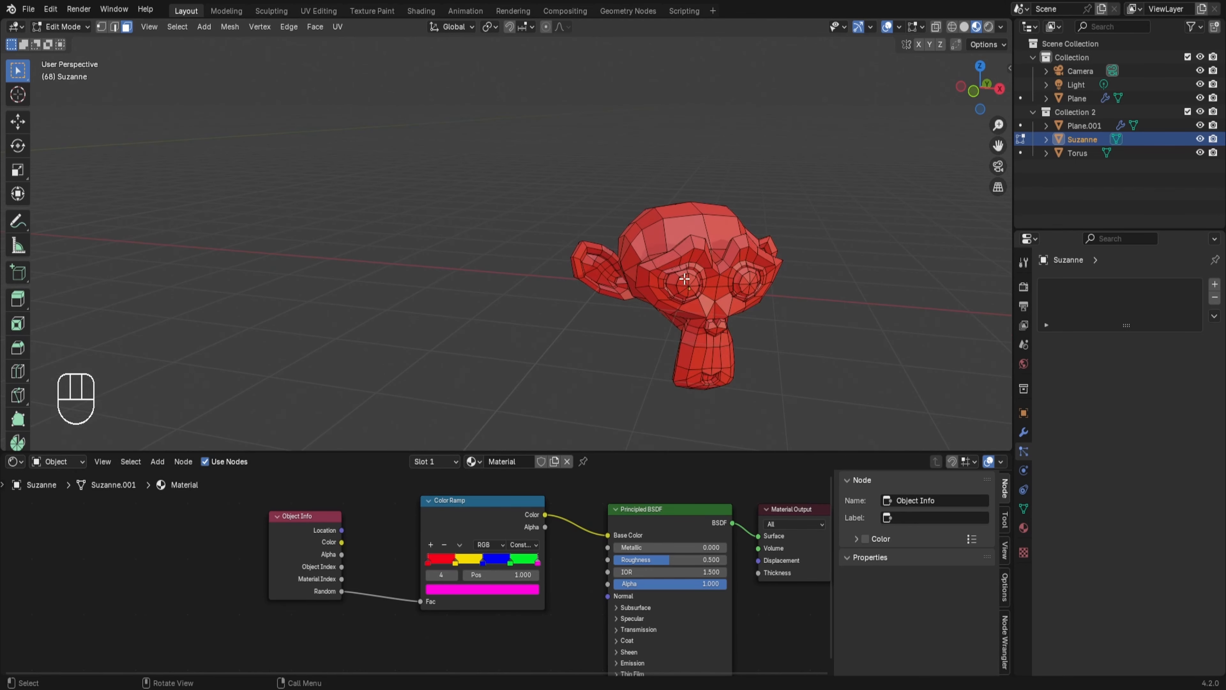
{"action": "left_click_drag", "start_coordinate": [685, 279], "coordinate": [754, 292]}
{"action": "middle_click_drag", "start_coordinate": [723, 311], "coordinate": [683, 189], "text": "shift"}
{"action": "scroll", "coordinate": [726, 318], "scroll_direction": "up", "scroll_amount": 2}
{"action": "scroll", "coordinate": [769, 260], "scroll_direction": "up", "scroll_amount": 2}
{"action": "scroll", "coordinate": [765, 237], "scroll_direction": "up", "scroll_amount": 1}
{"action": "middle_click_drag", "start_coordinate": [764, 234], "coordinate": [753, 208]}
{"action": "middle_click_drag", "start_coordinate": [804, 287], "coordinate": [714, 193], "text": "shift"}
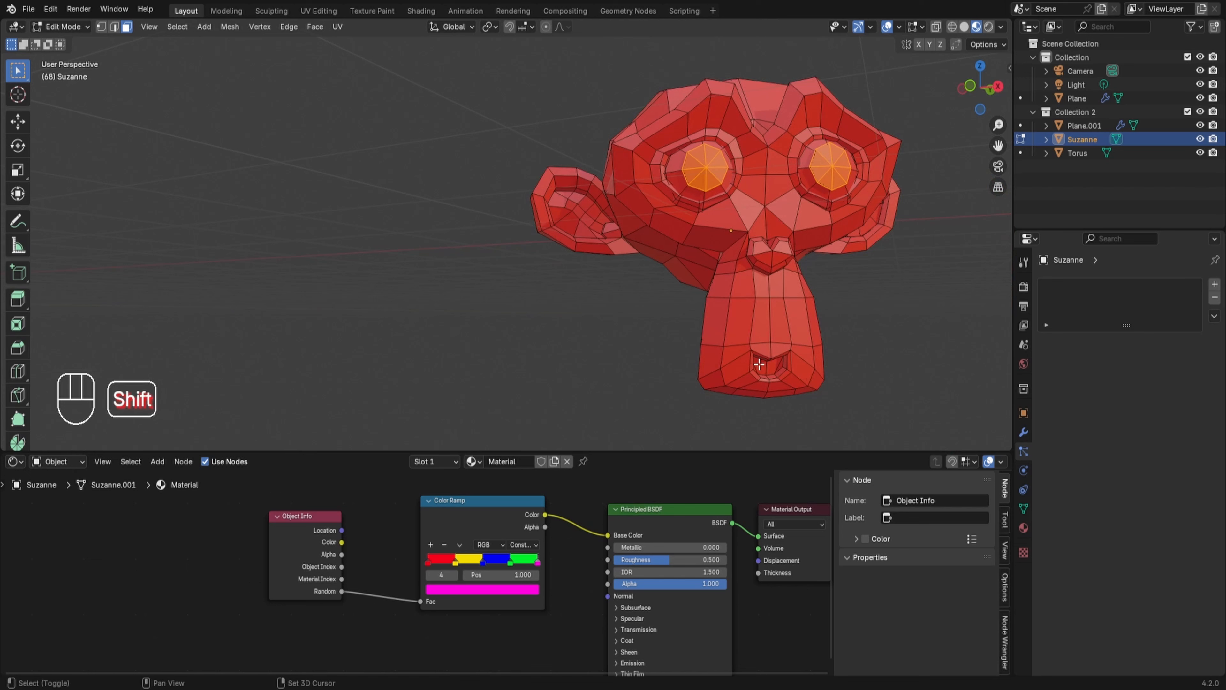
Step: Undo the stray selections and add the faces inside Suzanne's mouth to the eye selection
{"action": "key", "text": "ctrl+z"}
{"action": "key", "text": "ctrl+z"}
{"action": "key", "text": "ctrl+z"}
{"action": "key", "text": "ctrl+z"}
{"action": "key", "text": "ctrl+z"}
{"action": "key", "text": "ctrl+z"}
{"action": "left_click", "coordinate": [755, 350], "text": "shift"}
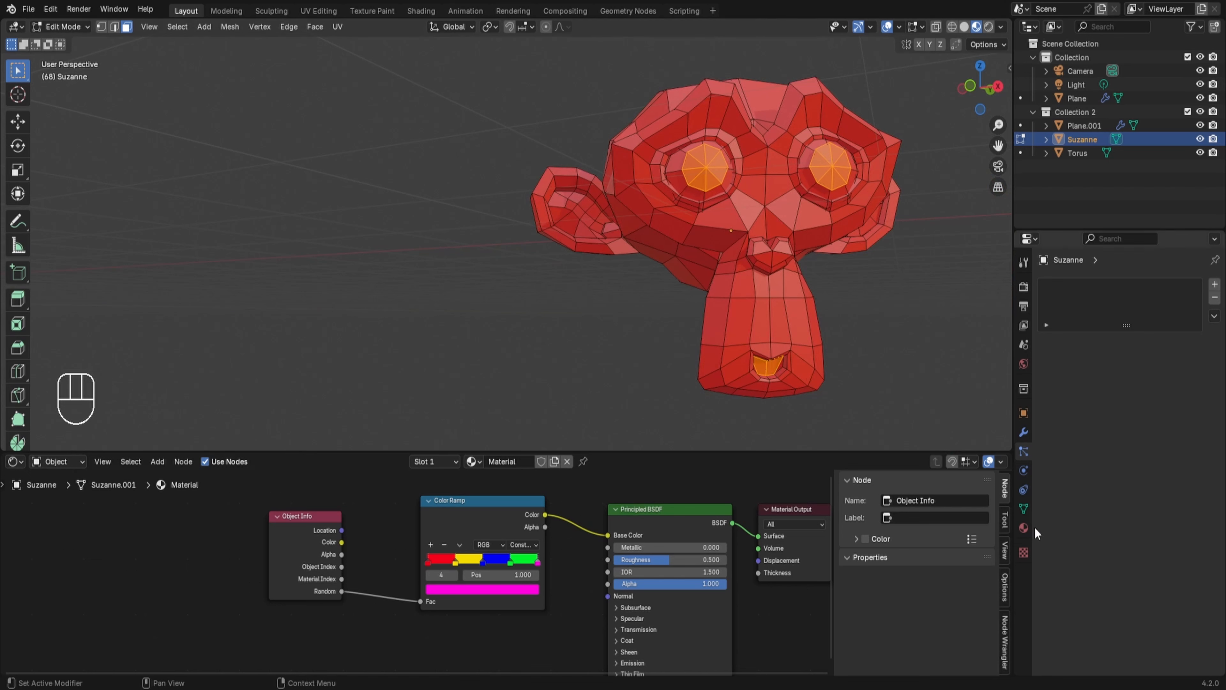
Step: Create a new material in a second slot, assign it to the selected eye and mouth faces, and return to Object Mode
{"action": "left_click", "coordinate": [1024, 527]}
{"action": "left_click", "coordinate": [1215, 284]}
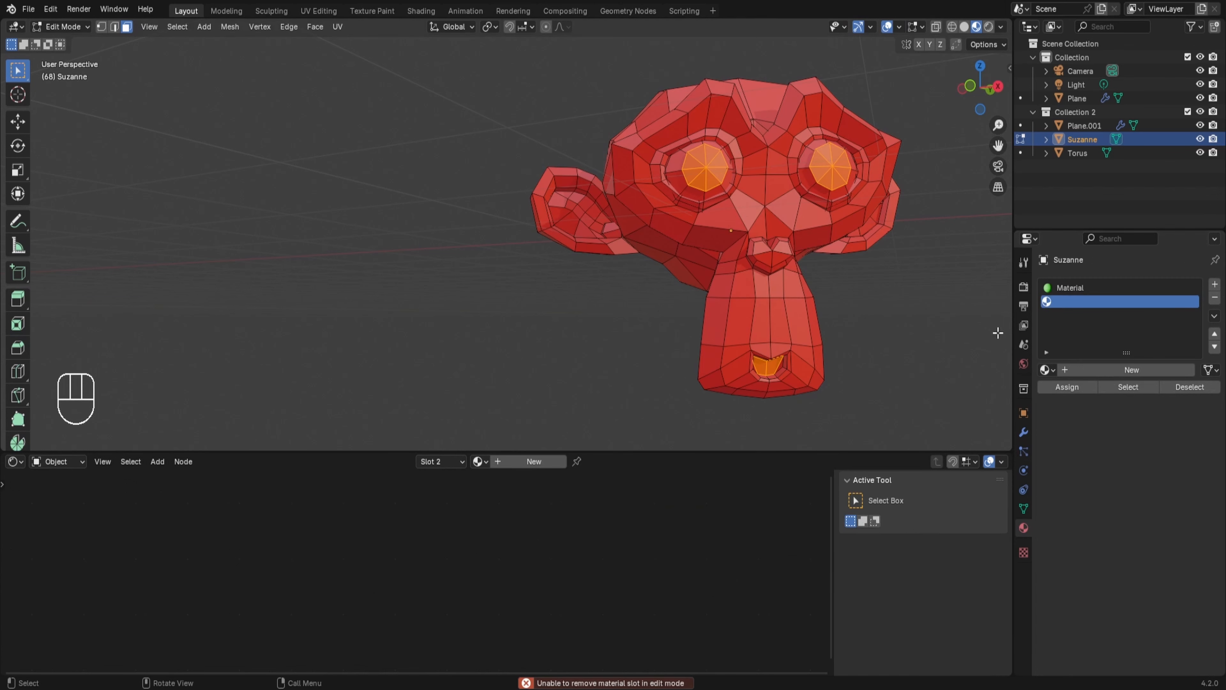
{"action": "left_click", "coordinate": [1090, 367]}
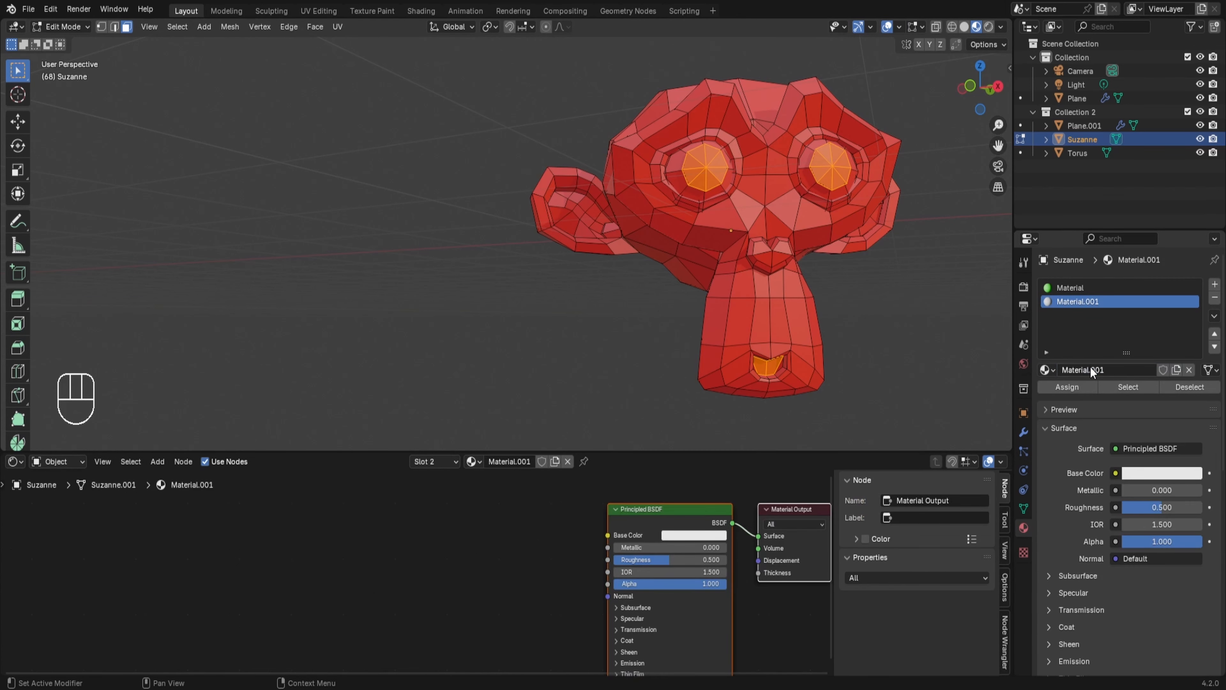
{"action": "left_click", "coordinate": [1060, 383]}
{"action": "key", "text": "Tab"}
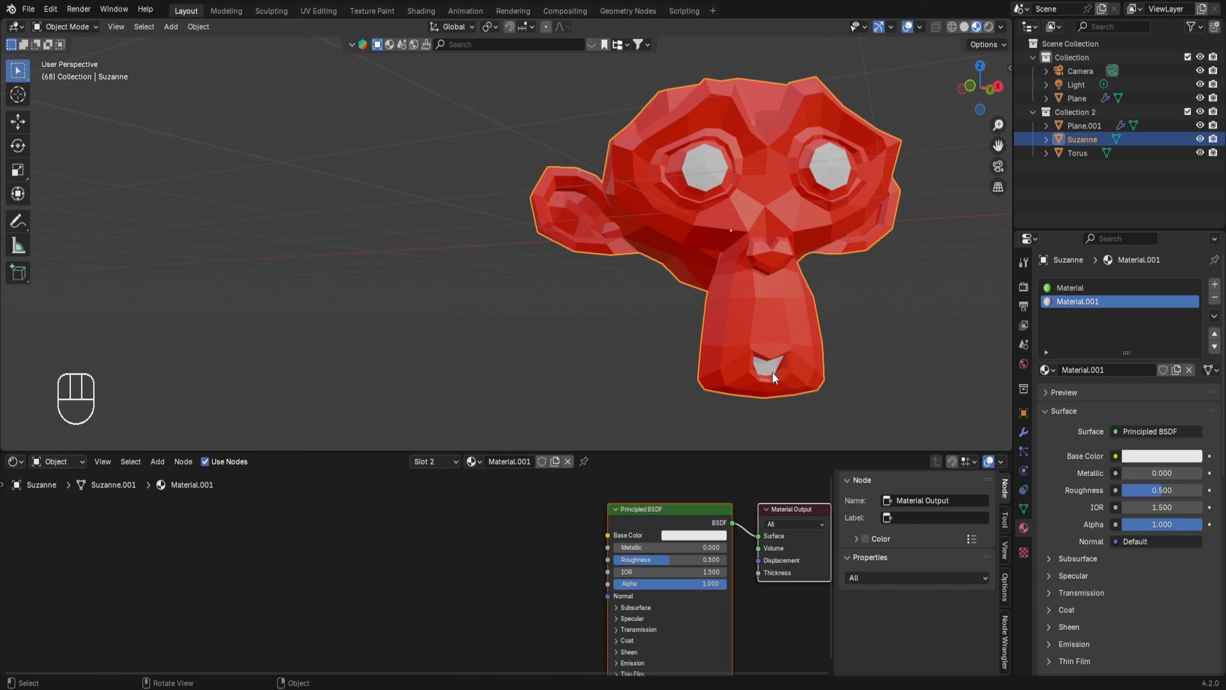
Step: Give Suzanne's eye and mouth material a bright cyan emission color with an emission strength of 2
{"action": "middle_click_drag", "start_coordinate": [667, 613], "coordinate": [669, 567]}
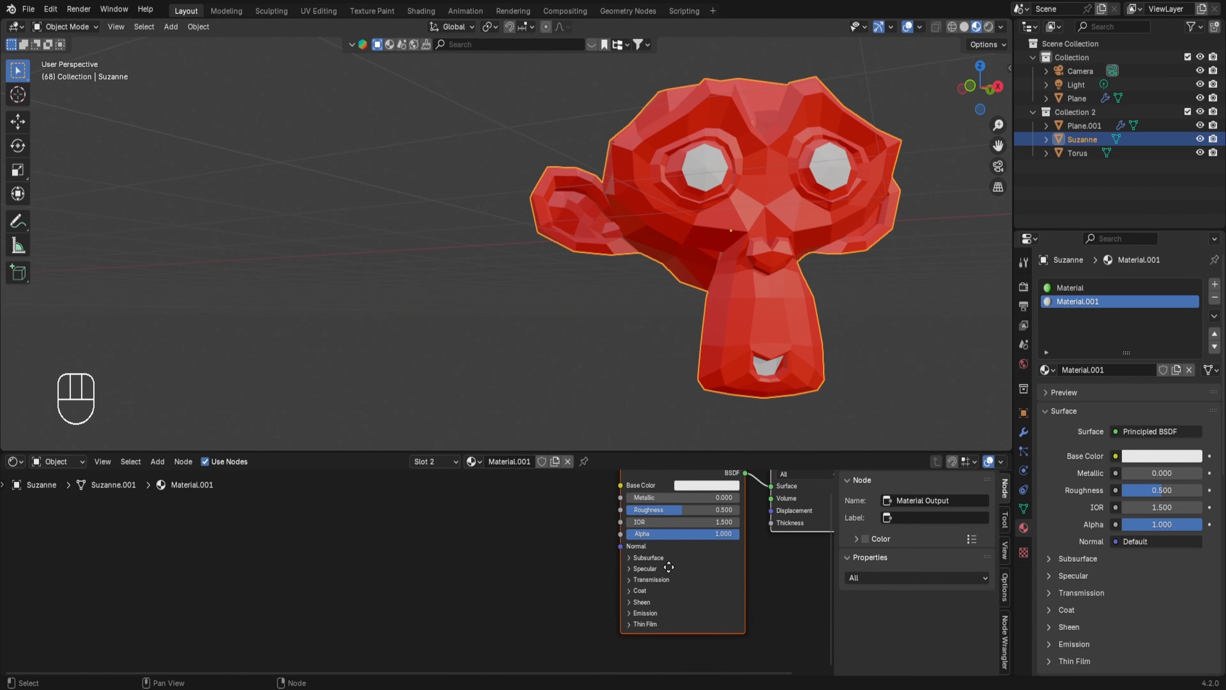
{"action": "left_click", "coordinate": [650, 612]}
{"action": "left_click_drag", "start_coordinate": [690, 640], "coordinate": [708, 640]}
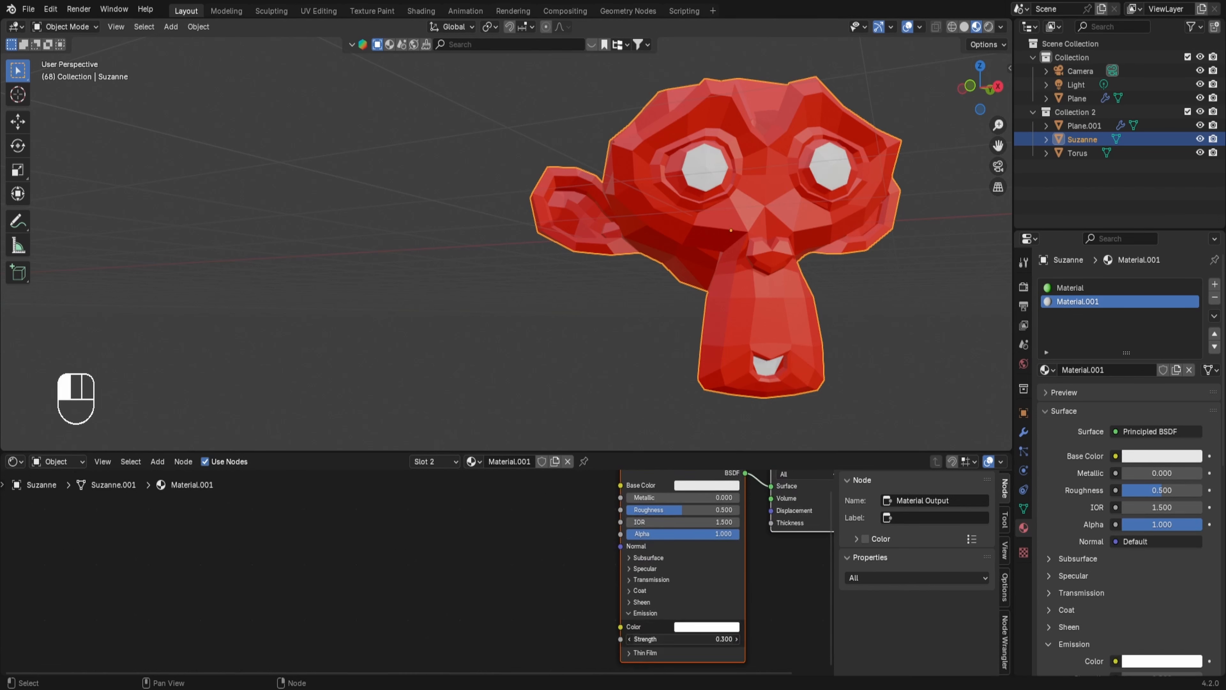
{"action": "left_click", "coordinate": [685, 639]}
{"action": "type", "text": "2"}
{"action": "key", "text": "Return"}
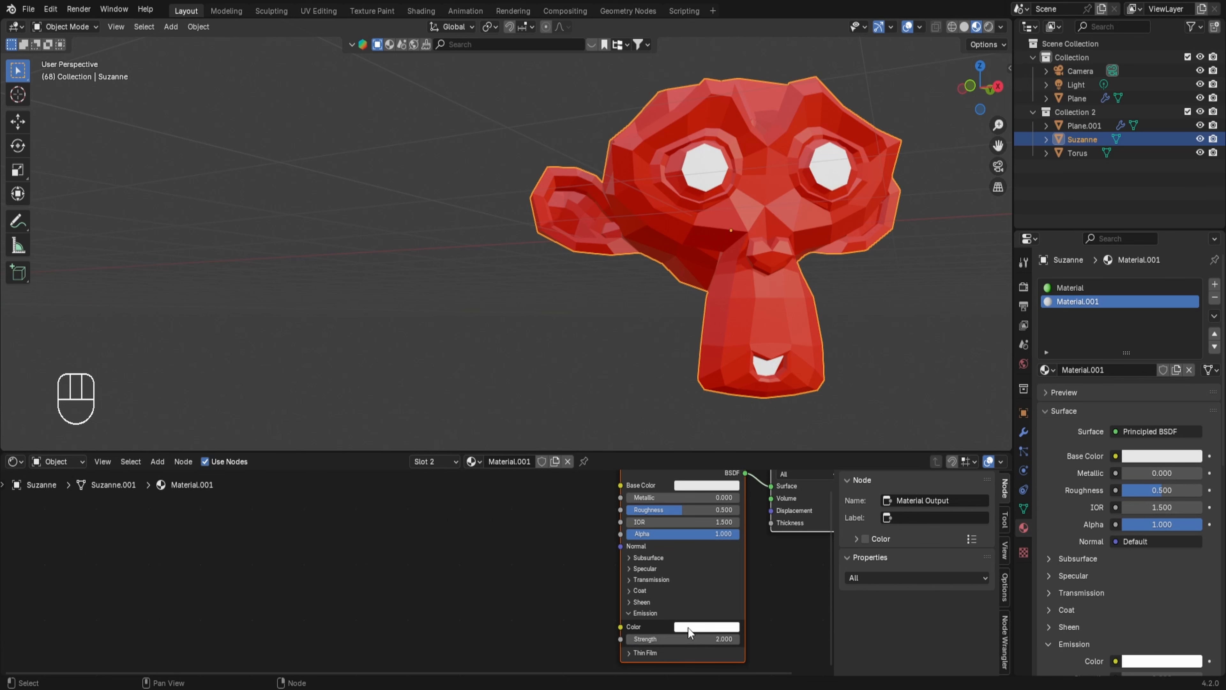
{"action": "left_click", "coordinate": [688, 627]}
{"action": "left_click", "coordinate": [730, 453]}
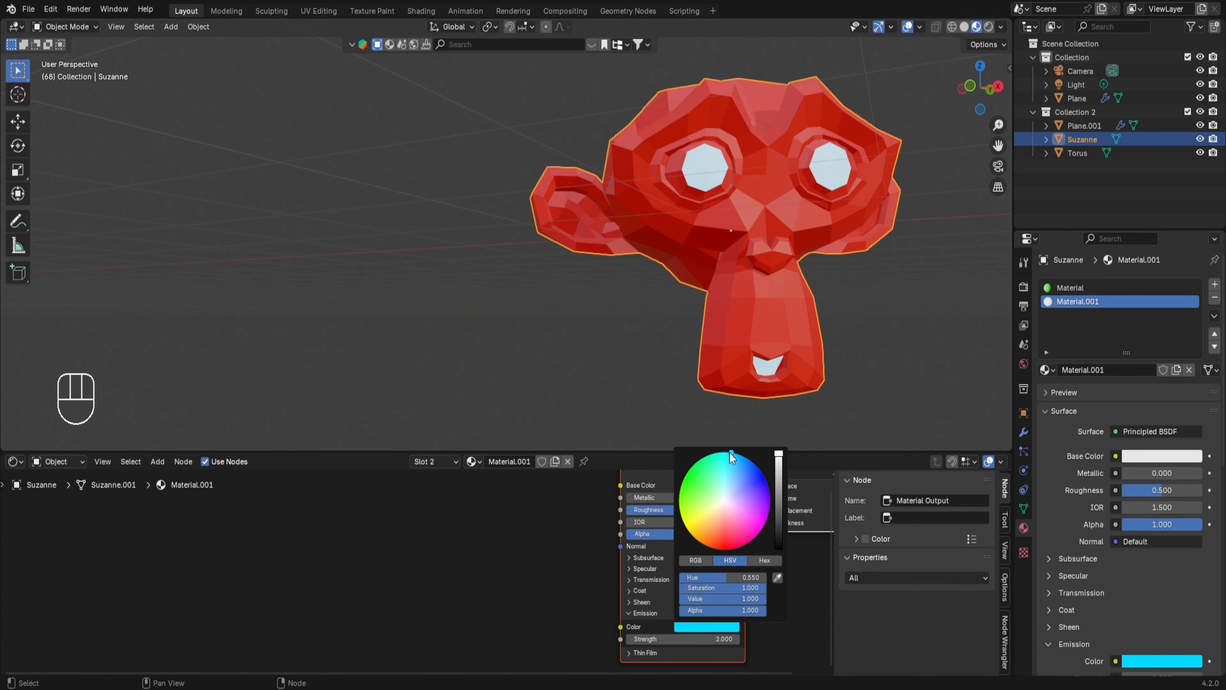
Step: Enable nodes in the Compositing workspace and insert a Glare node between the Render Layers and Composite nodes
{"action": "scroll", "coordinate": [726, 197], "scroll_direction": "down", "scroll_amount": 3}
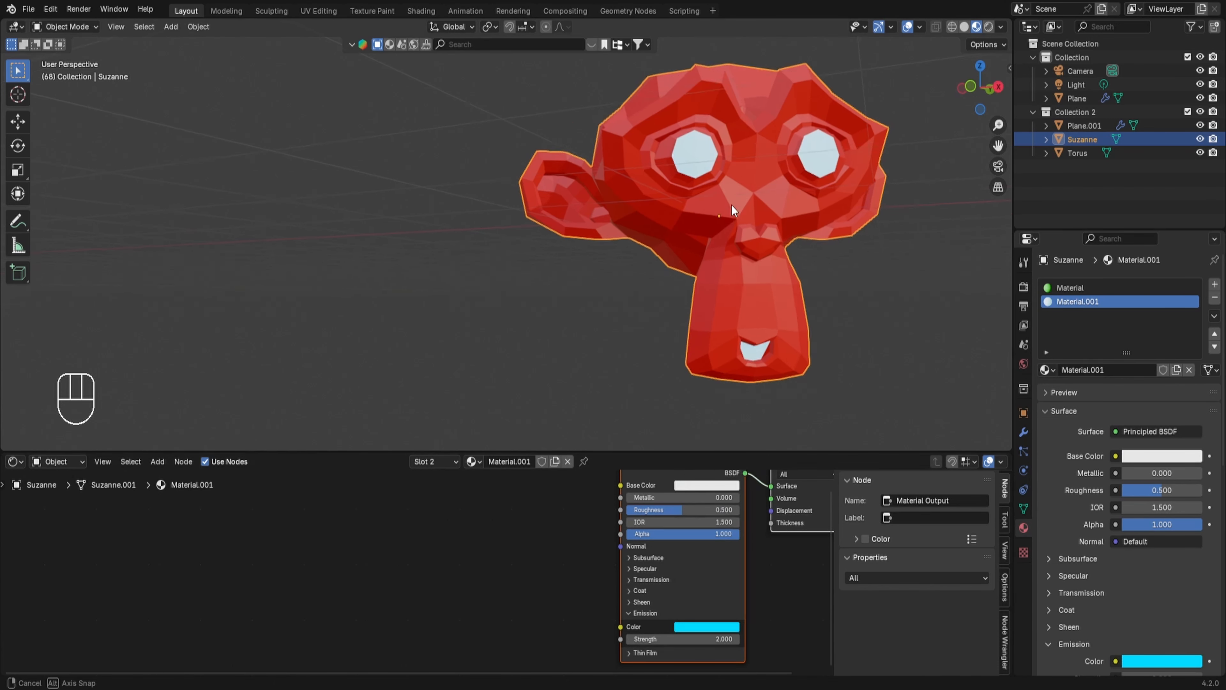
{"action": "middle_click_drag", "start_coordinate": [736, 208], "coordinate": [726, 76]}
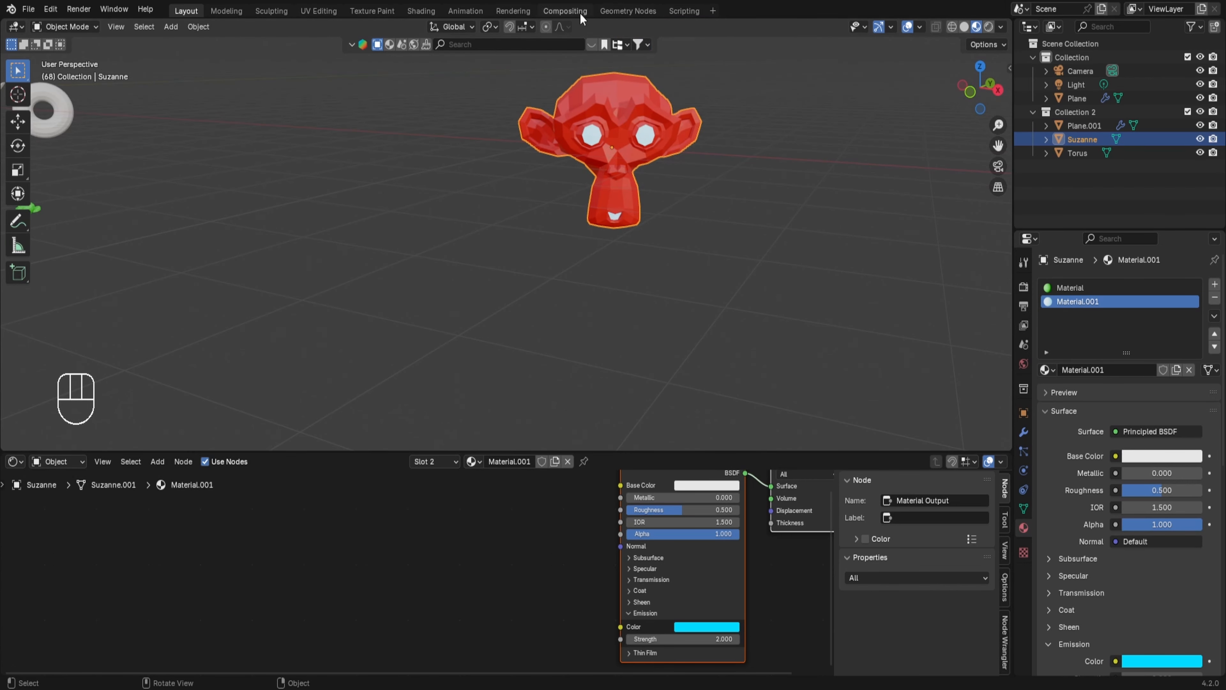
{"action": "left_click", "coordinate": [565, 10]}
{"action": "left_click", "coordinate": [184, 27]}
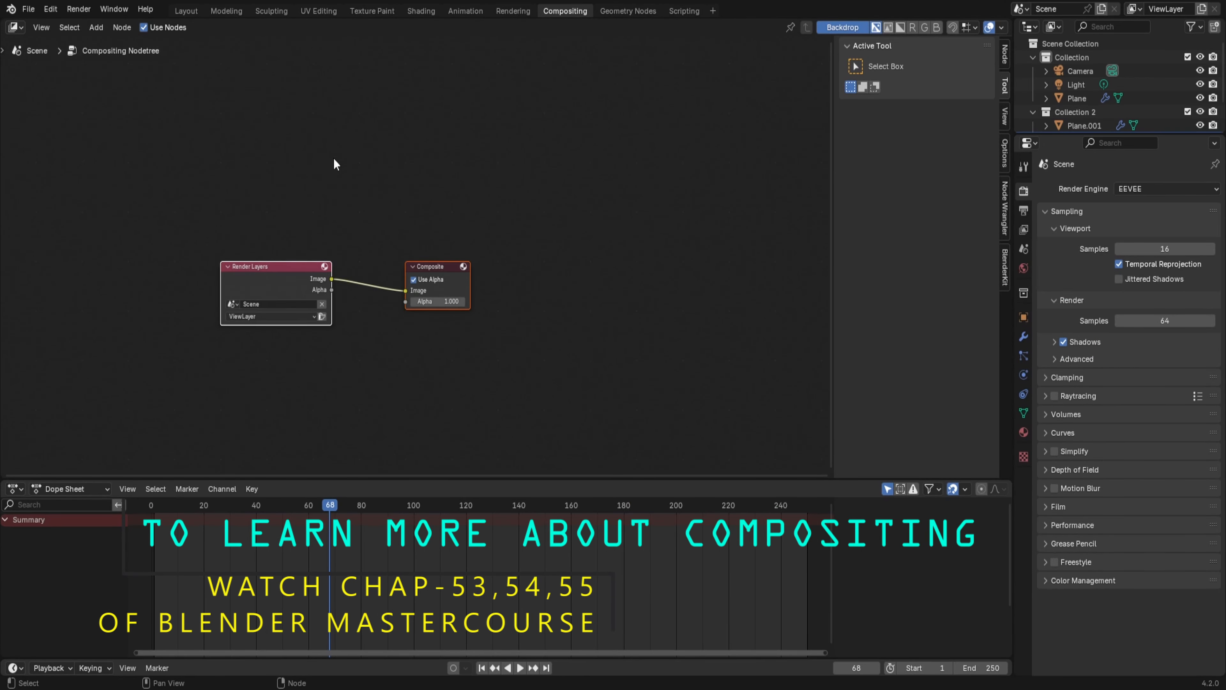
{"action": "key", "text": "shift+a"}
{"action": "mouse_move", "coordinate": [306, 202]}
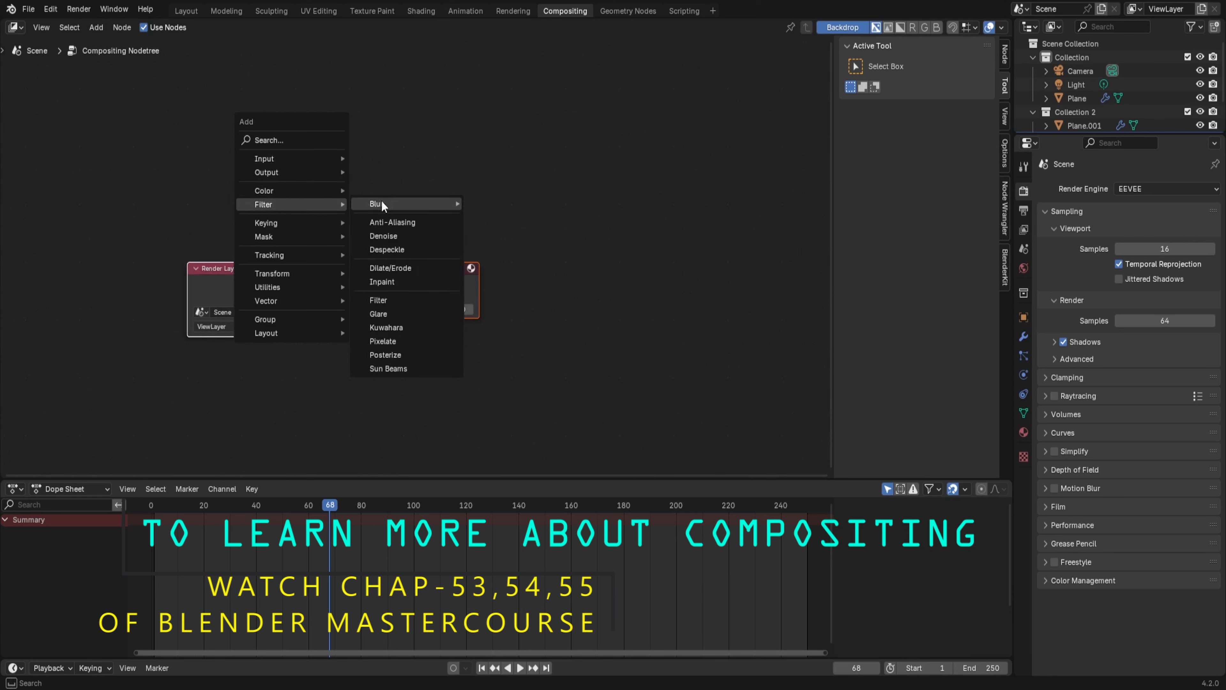
{"action": "left_click", "coordinate": [379, 315]}
{"action": "left_click", "coordinate": [346, 245]}
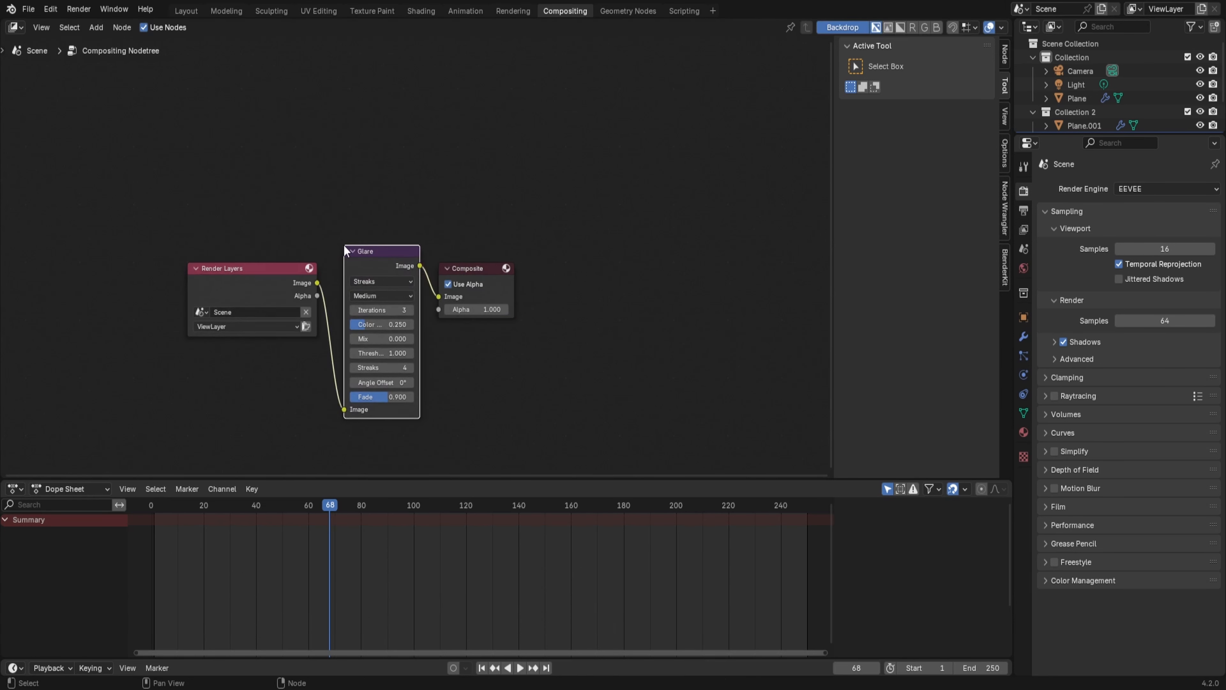
Step: Set the Glare node's type to Bloom and its quality to High
{"action": "left_click", "coordinate": [367, 280]}
{"action": "left_click", "coordinate": [370, 310]}
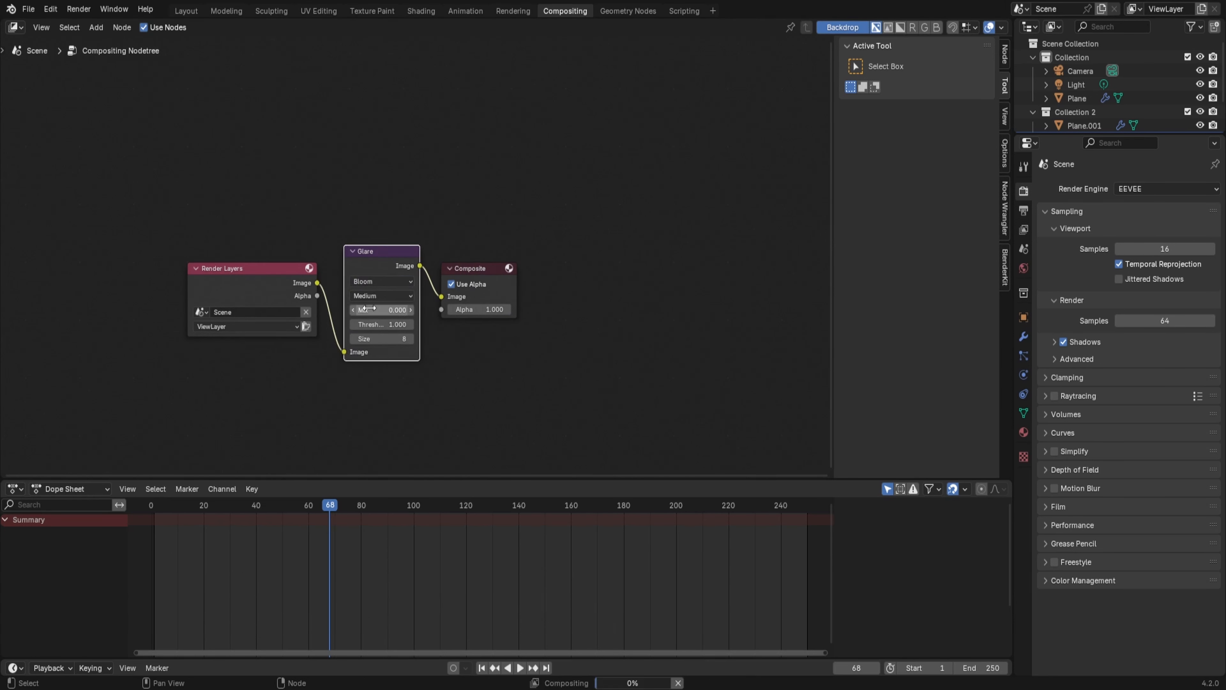
{"action": "left_click", "coordinate": [372, 295]}
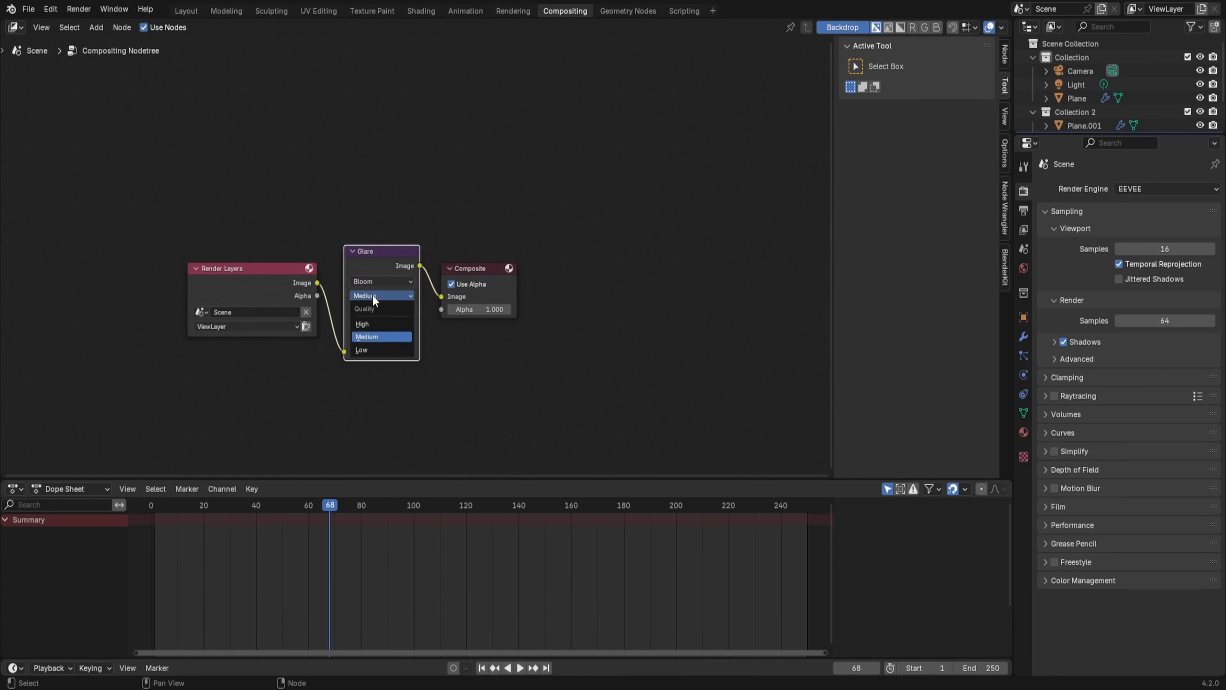
{"action": "left_click", "coordinate": [365, 325]}
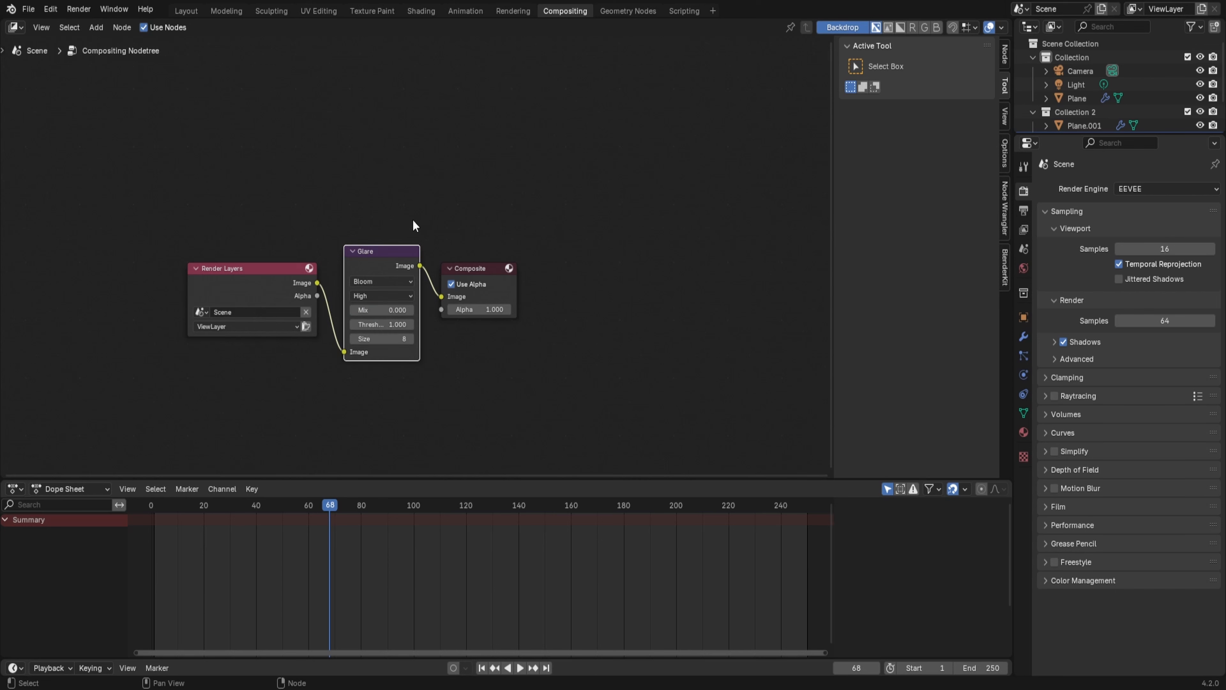
Step: Return to the Layout workspace, set the viewport compositor to Always and lower the eye material's emission strength to 1
{"action": "left_click", "coordinate": [186, 10]}
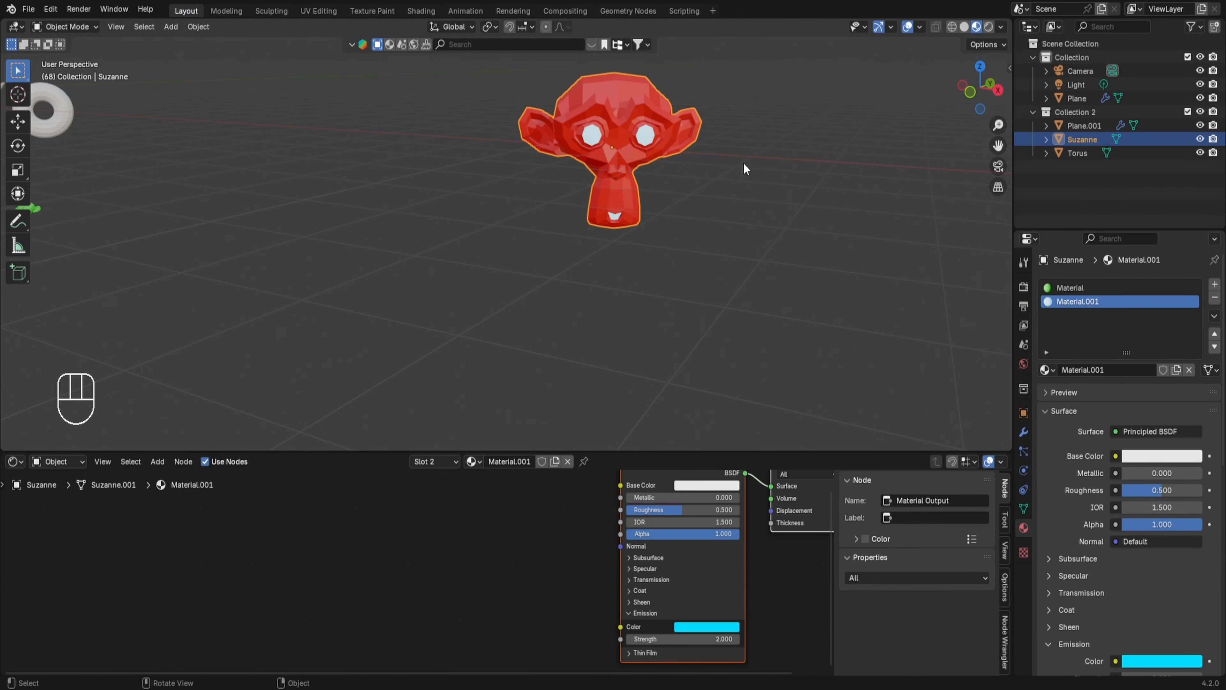
{"action": "left_click", "coordinate": [1001, 26]}
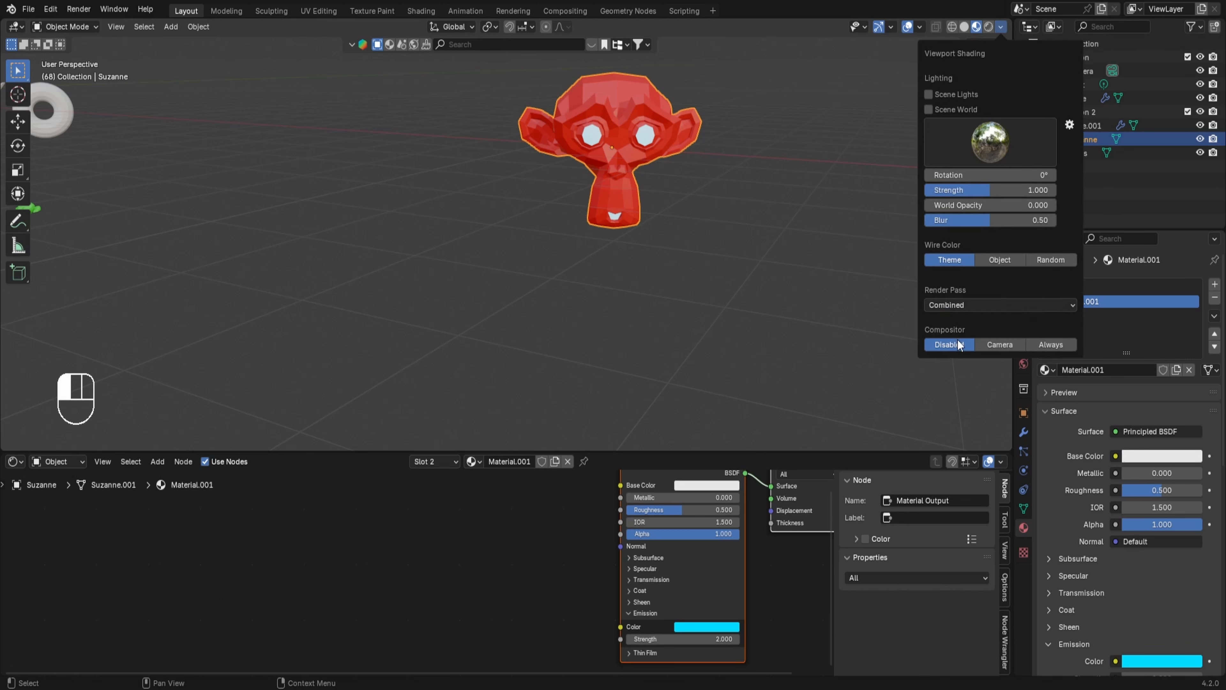
{"action": "left_click", "coordinate": [1036, 344]}
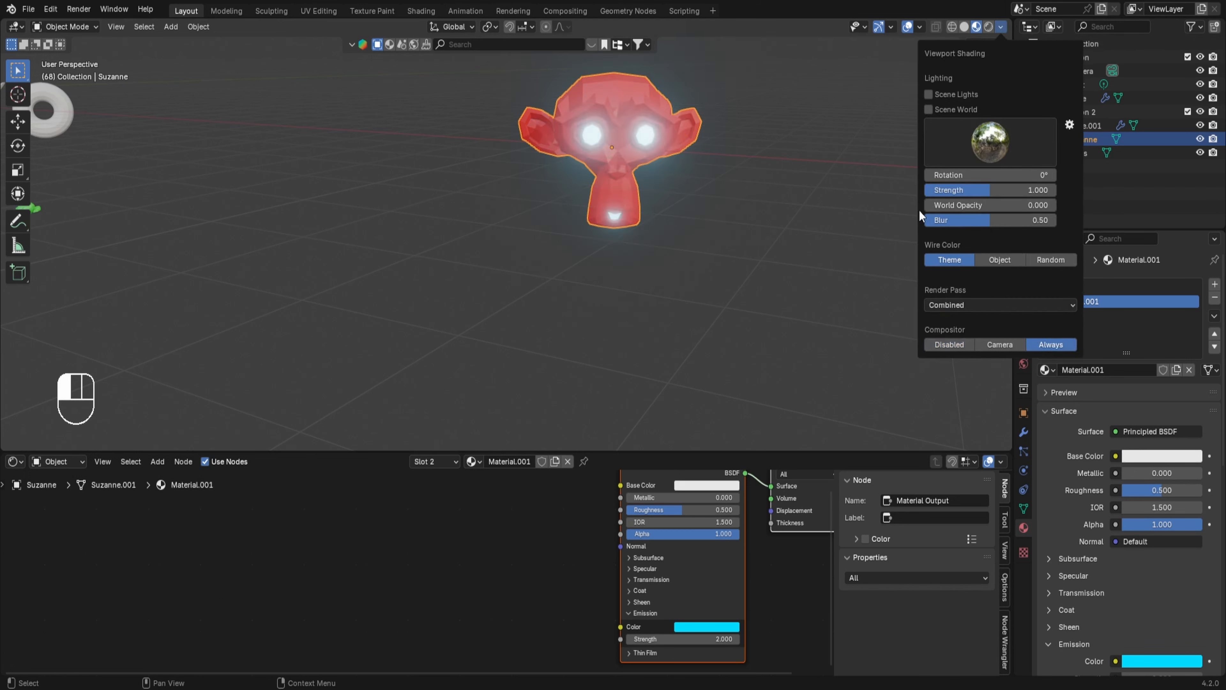
{"action": "left_click_drag", "start_coordinate": [697, 639], "coordinate": [648, 640]}
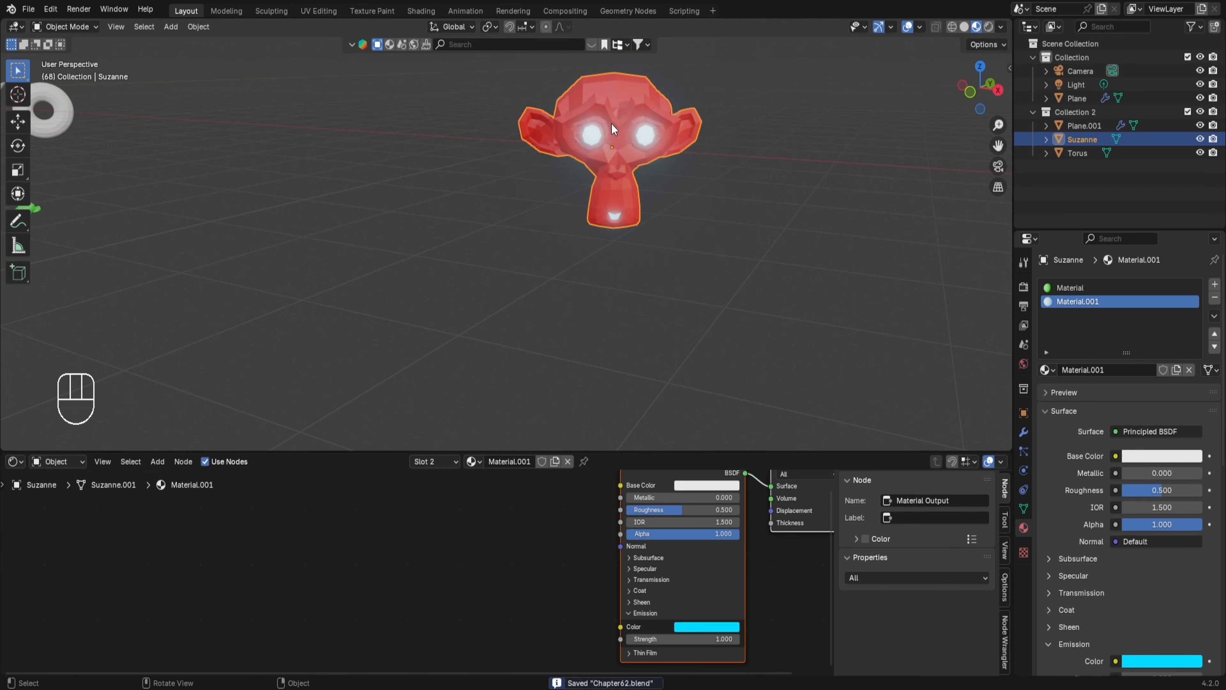
Step: Add a level 2 Subdivision modifier to the original Suzanne
{"action": "middle_click_drag", "start_coordinate": [612, 123], "coordinate": [627, 171]}
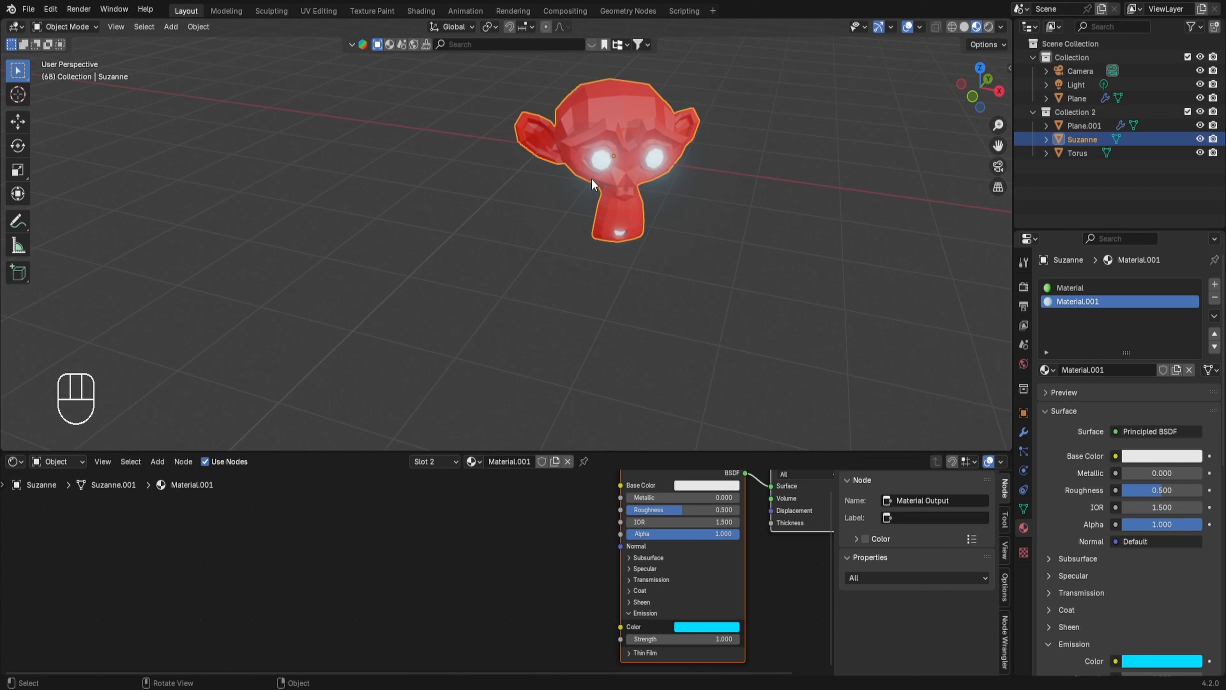
{"action": "left_click", "coordinate": [1024, 431]}
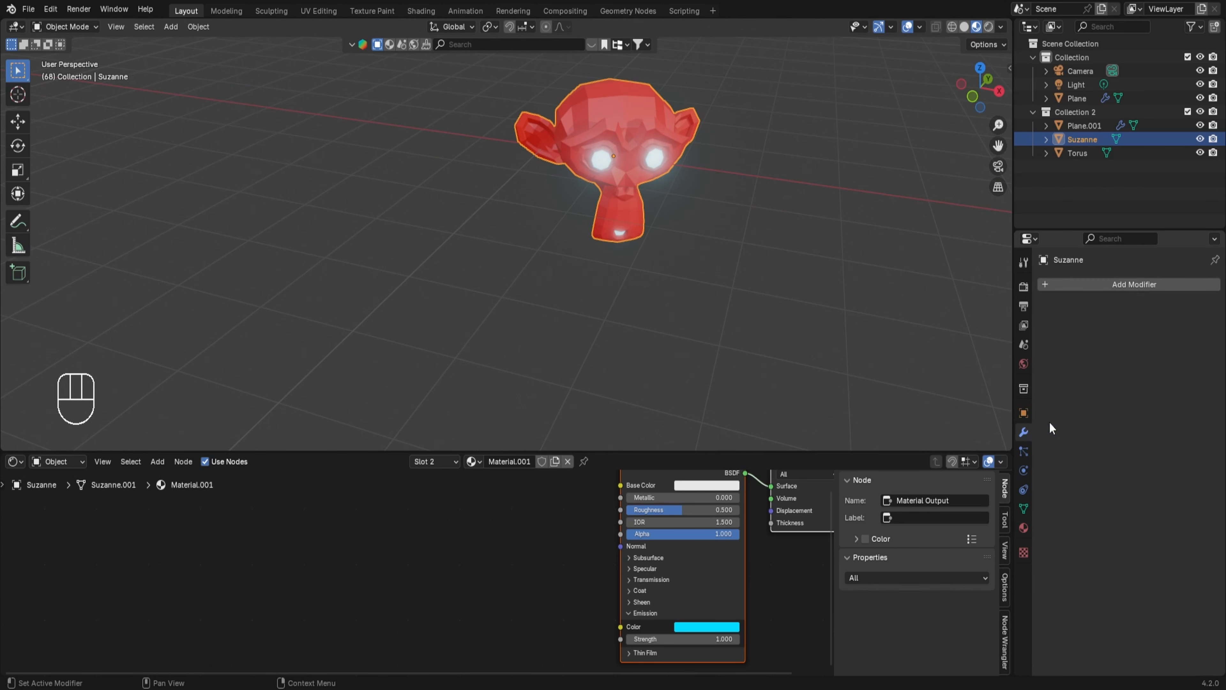
{"action": "left_click", "coordinate": [1106, 284]}
{"action": "key", "text": "ctrl+2"}
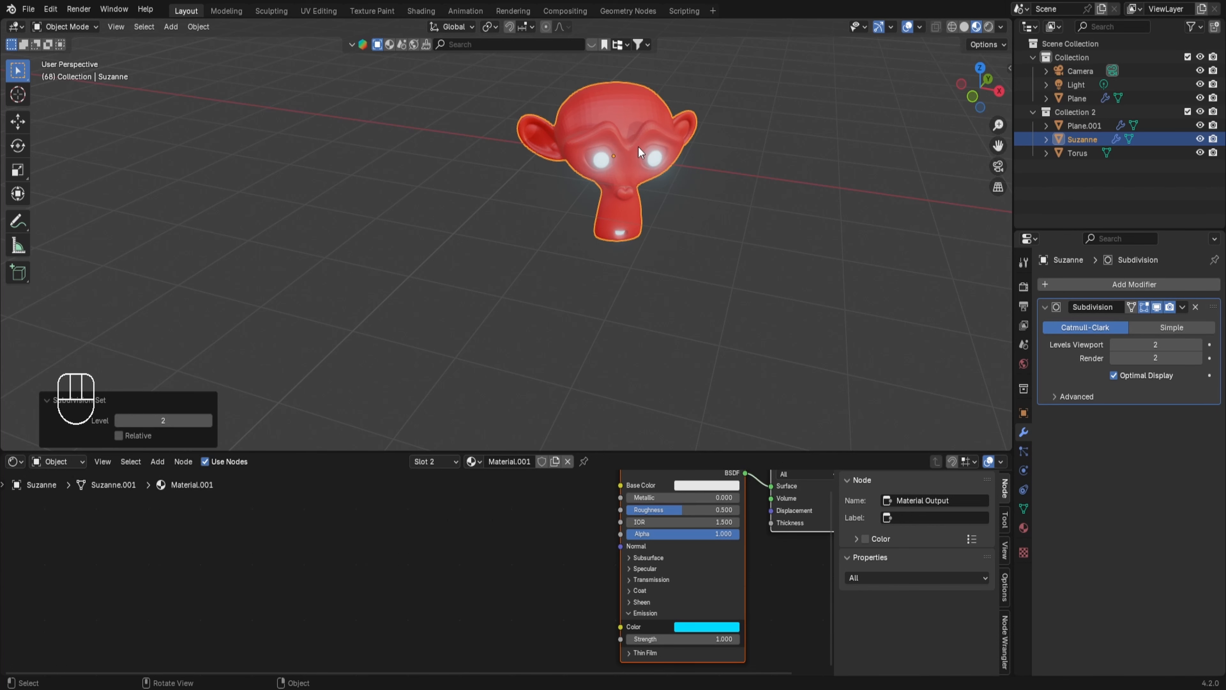
Step: Look through the camera and assign the existing random-color material named Material to the Torus
{"action": "key", "text": "KP_0"}
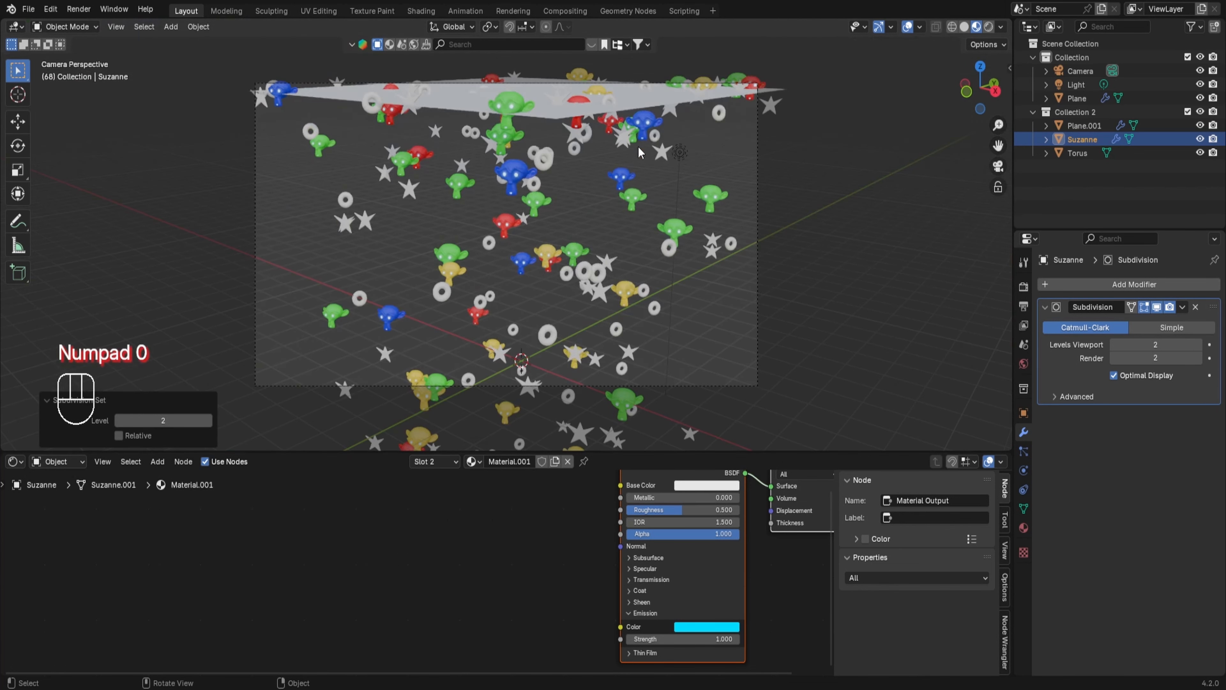
{"action": "scroll", "coordinate": [787, 237], "scroll_direction": "up", "scroll_amount": 3}
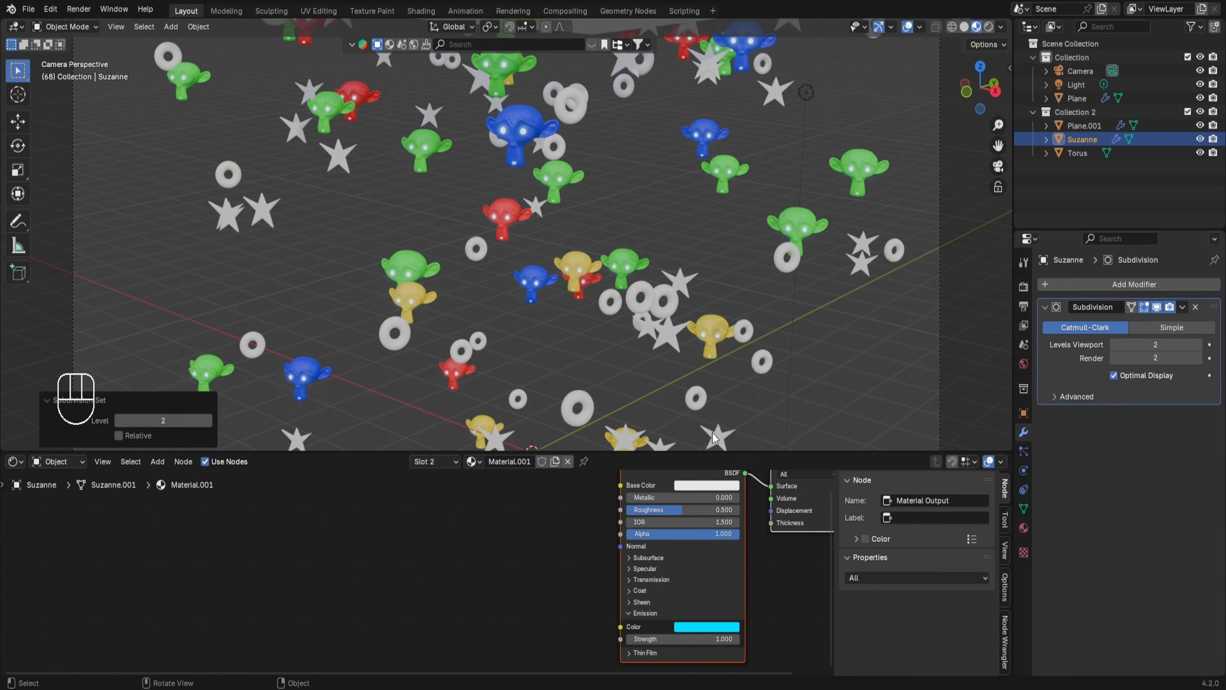
{"action": "scroll", "coordinate": [712, 433], "scroll_direction": "down", "scroll_amount": 2}
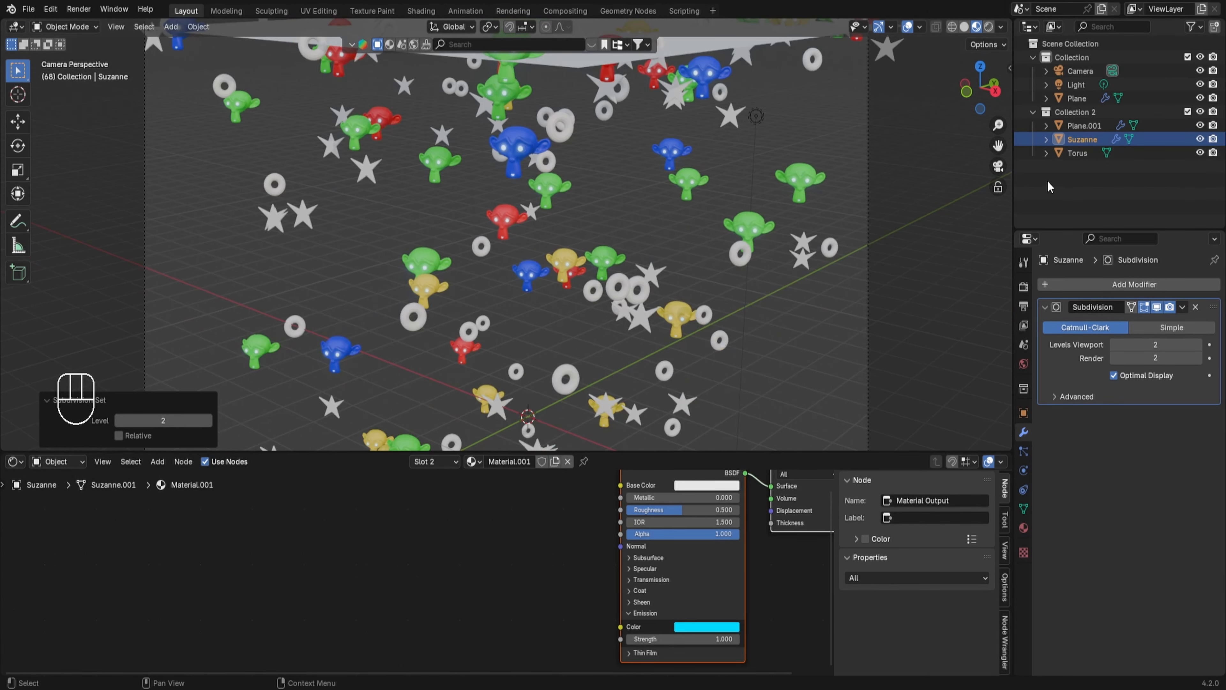
{"action": "left_click", "coordinate": [1083, 154]}
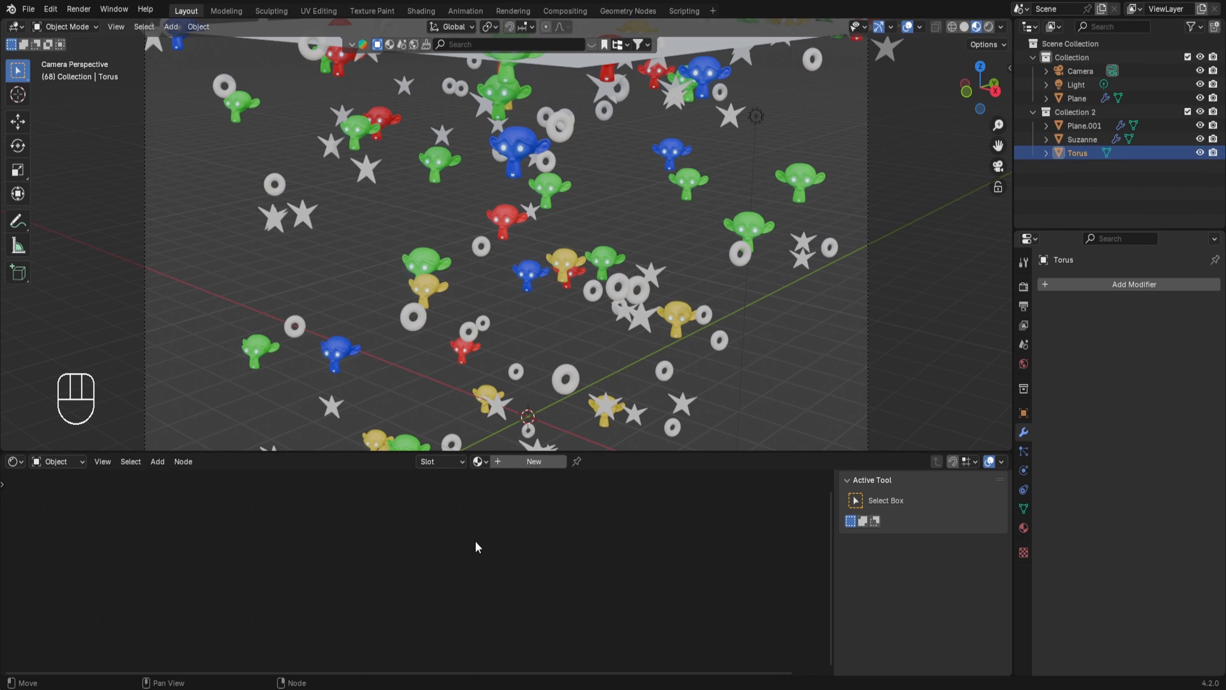
{"action": "left_click", "coordinate": [484, 464]}
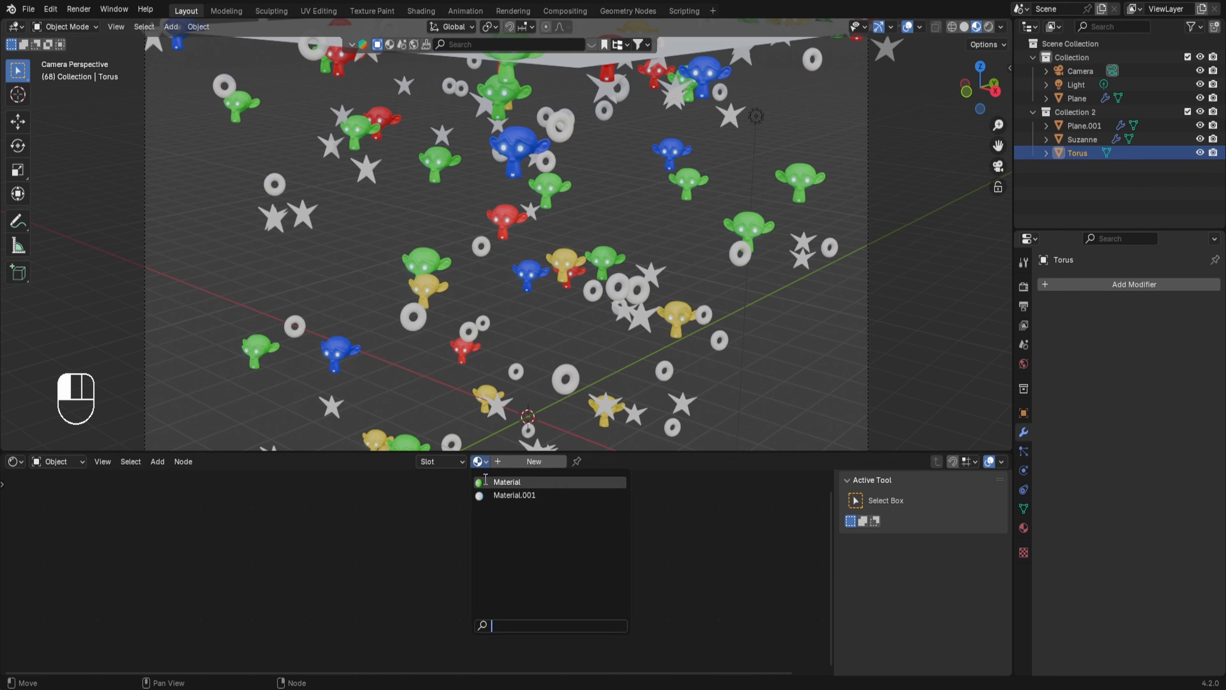
{"action": "left_click", "coordinate": [485, 482]}
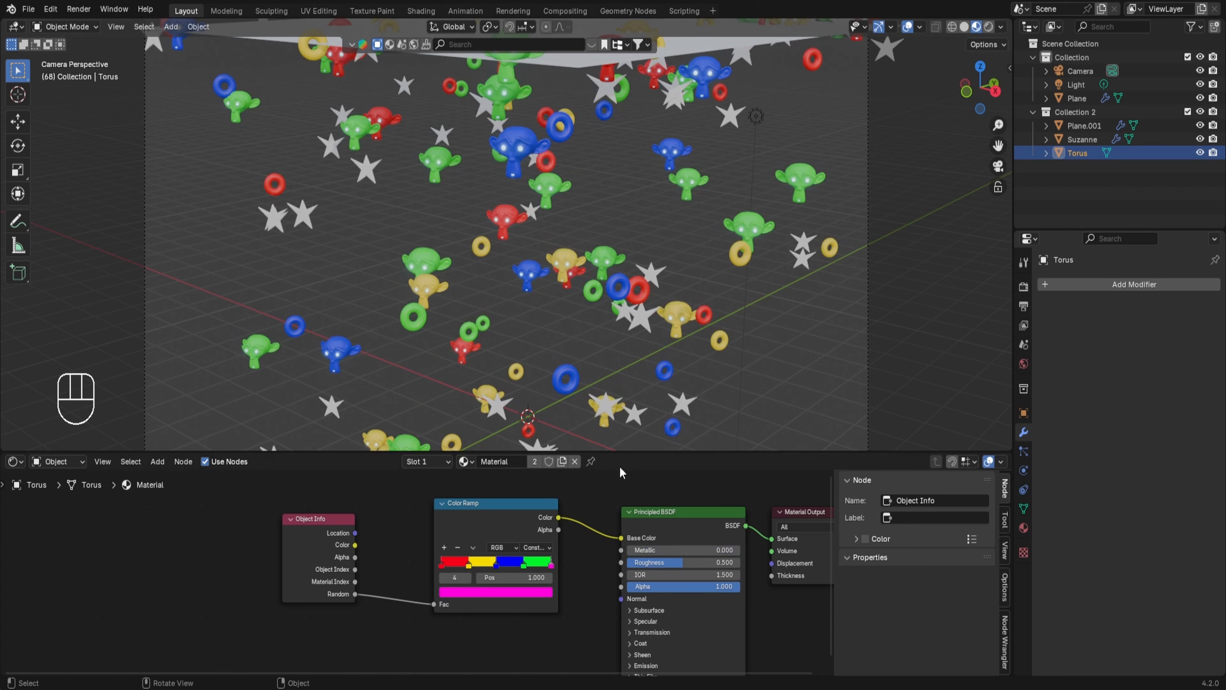
Step: Make the torus's material an independent copy, set its Metallic to 1 and save the file
{"action": "left_click", "coordinate": [562, 461]}
{"action": "left_click_drag", "start_coordinate": [631, 550], "coordinate": [686, 550]}
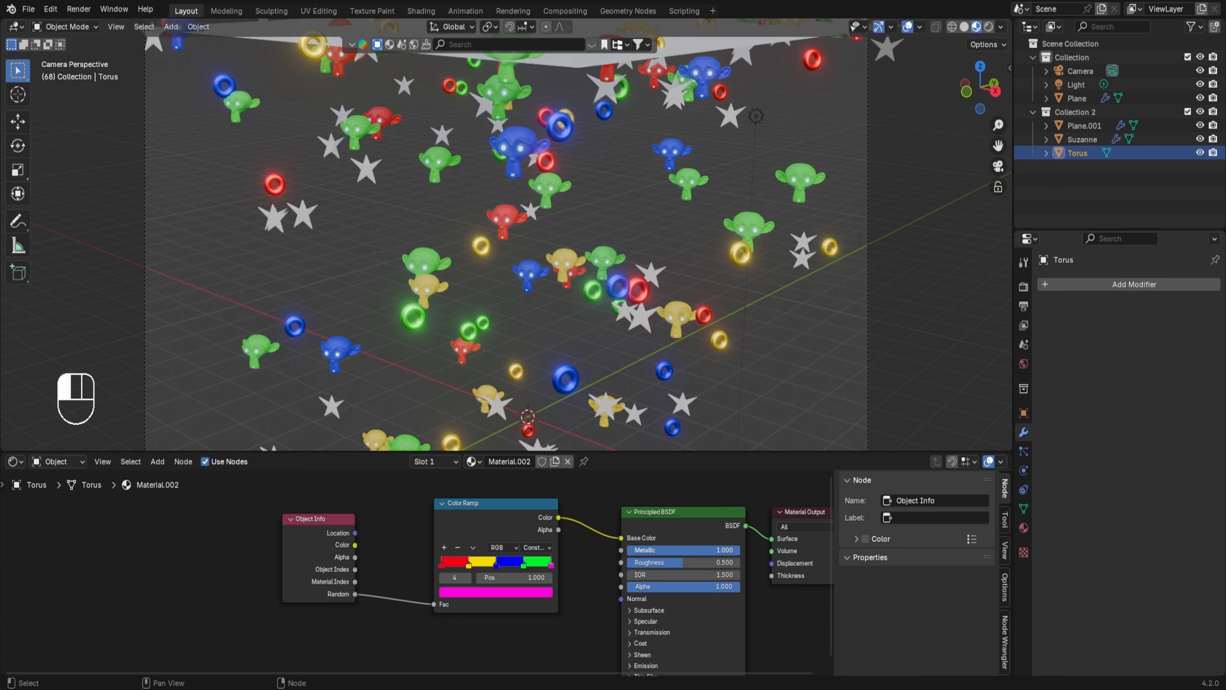
{"action": "key", "text": "ctrl+s"}
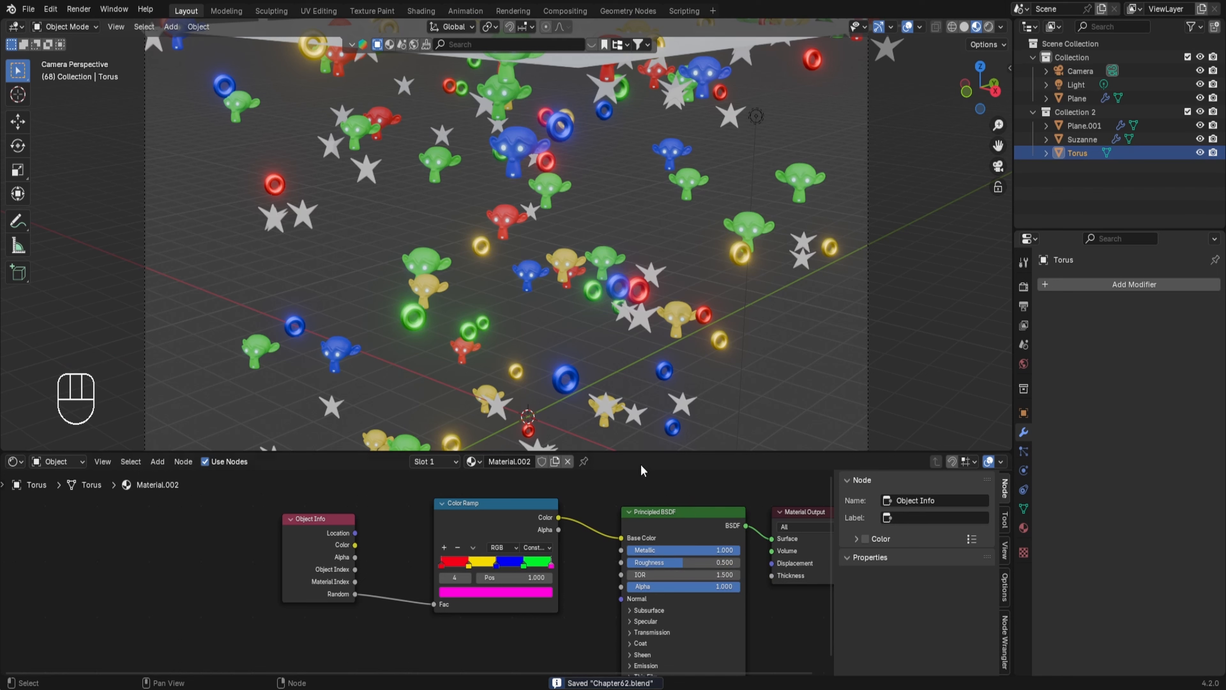
Step: Assign the material named Material to the star object Plane.001 and make it an independent copy
{"action": "left_click", "coordinate": [1081, 127]}
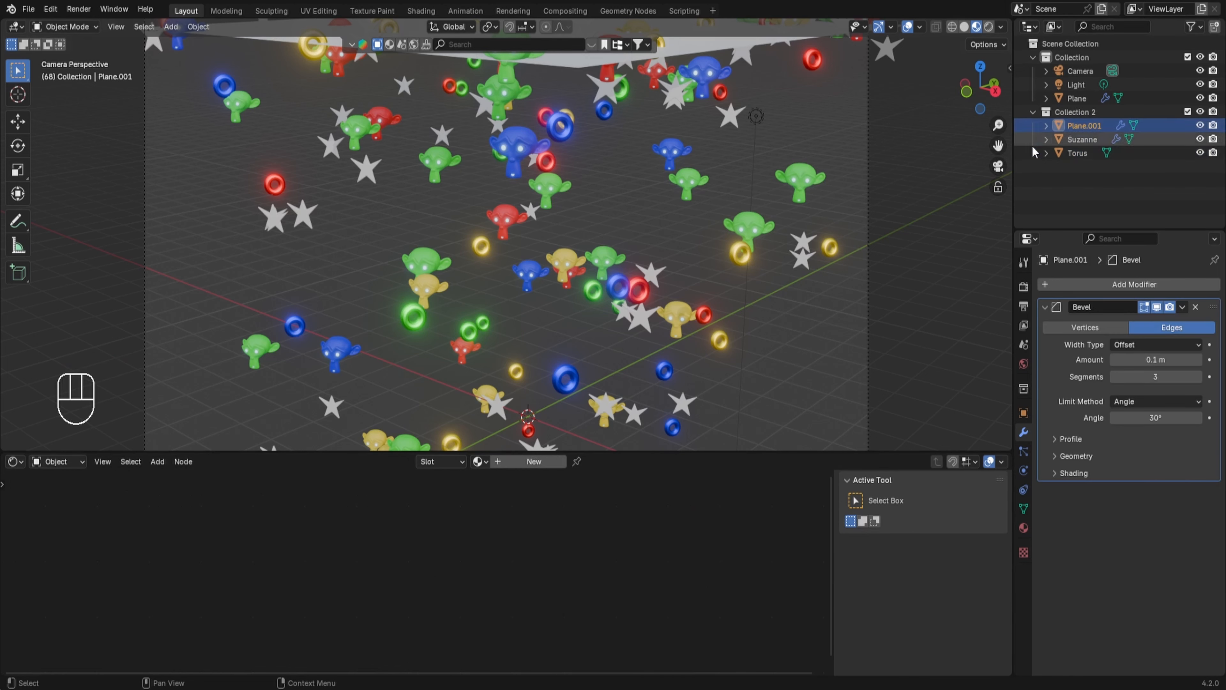
{"action": "left_click", "coordinate": [479, 461]}
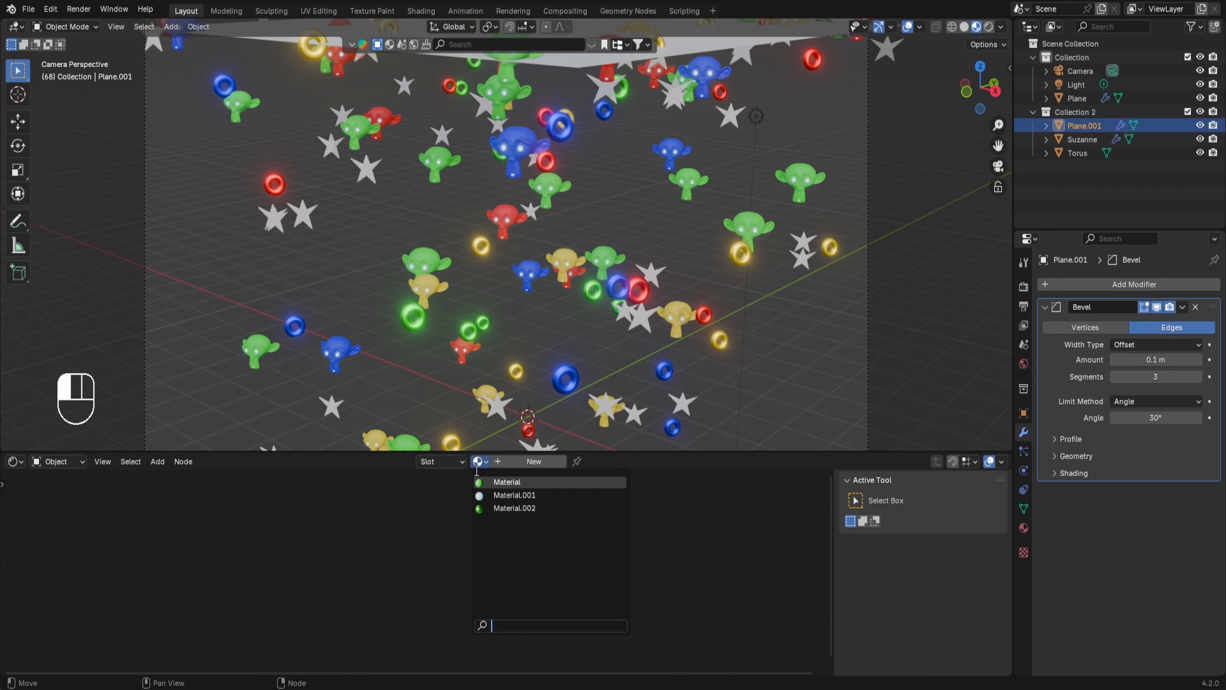
{"action": "left_click", "coordinate": [502, 483]}
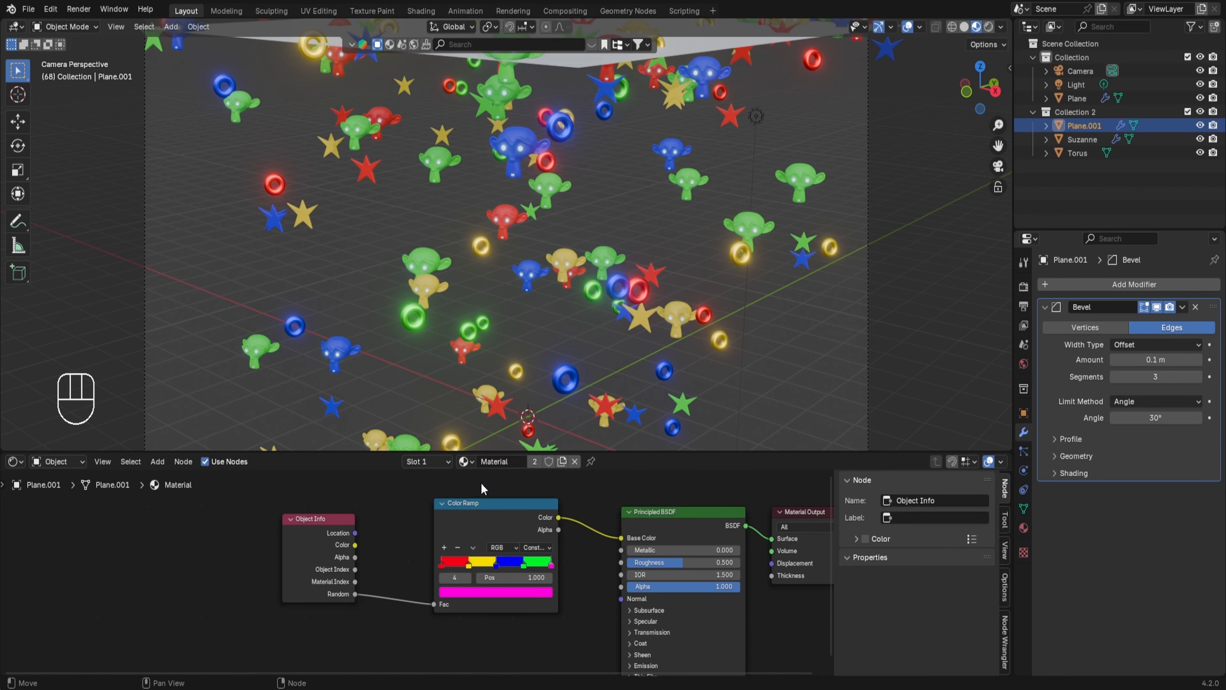
{"action": "left_click", "coordinate": [562, 462]}
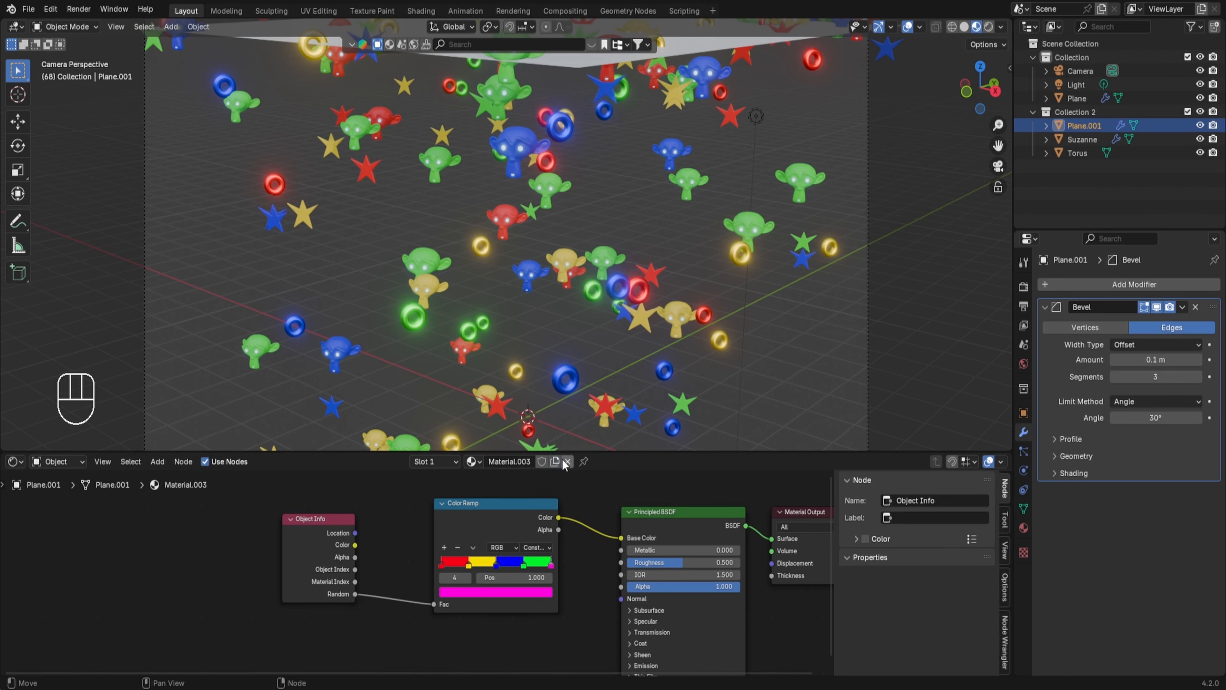
Step: Connect the Color Ramp's color to the star material's emission color and set the emission strength to 1
{"action": "middle_click_drag", "start_coordinate": [582, 585], "coordinate": [580, 535]}
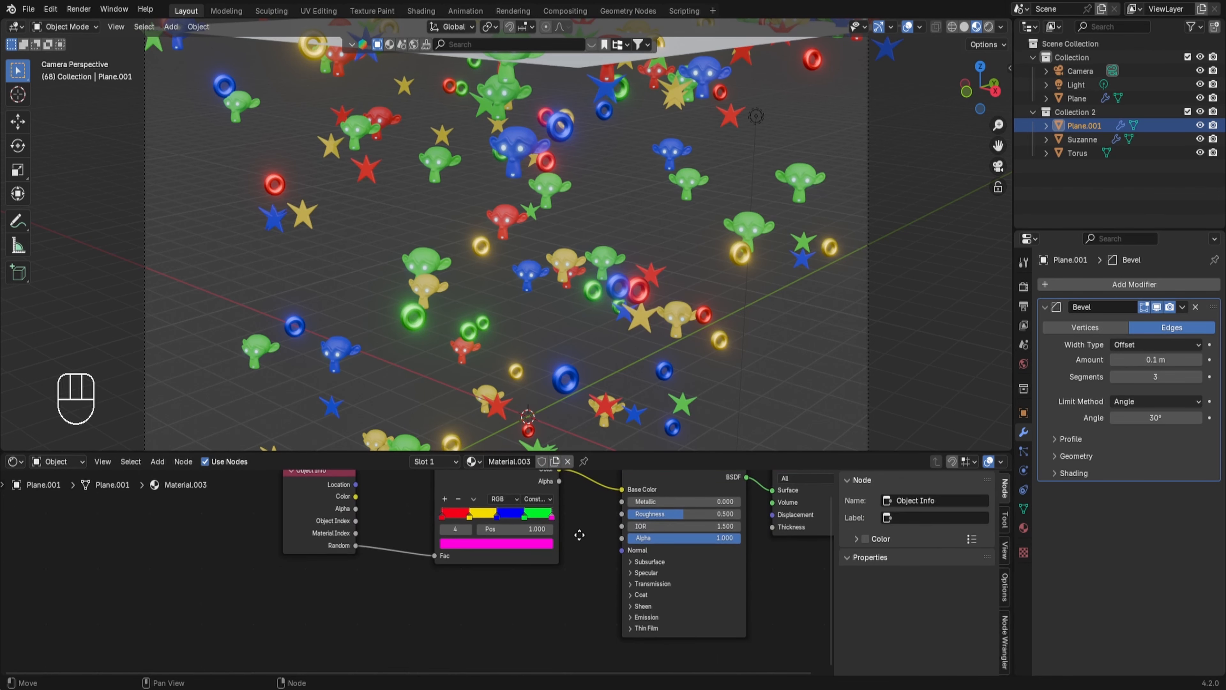
{"action": "left_click", "coordinate": [641, 618]}
{"action": "scroll", "coordinate": [584, 552], "scroll_direction": "down", "scroll_amount": 1}
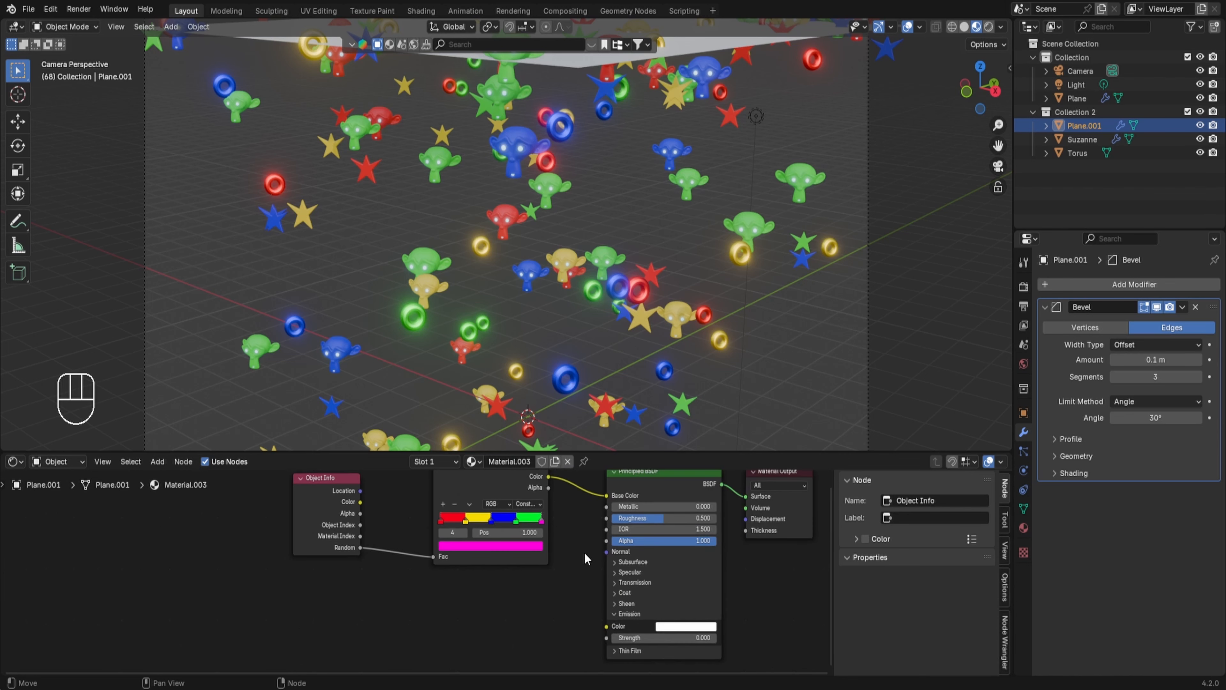
{"action": "middle_click_drag", "start_coordinate": [558, 515], "coordinate": [559, 527]}
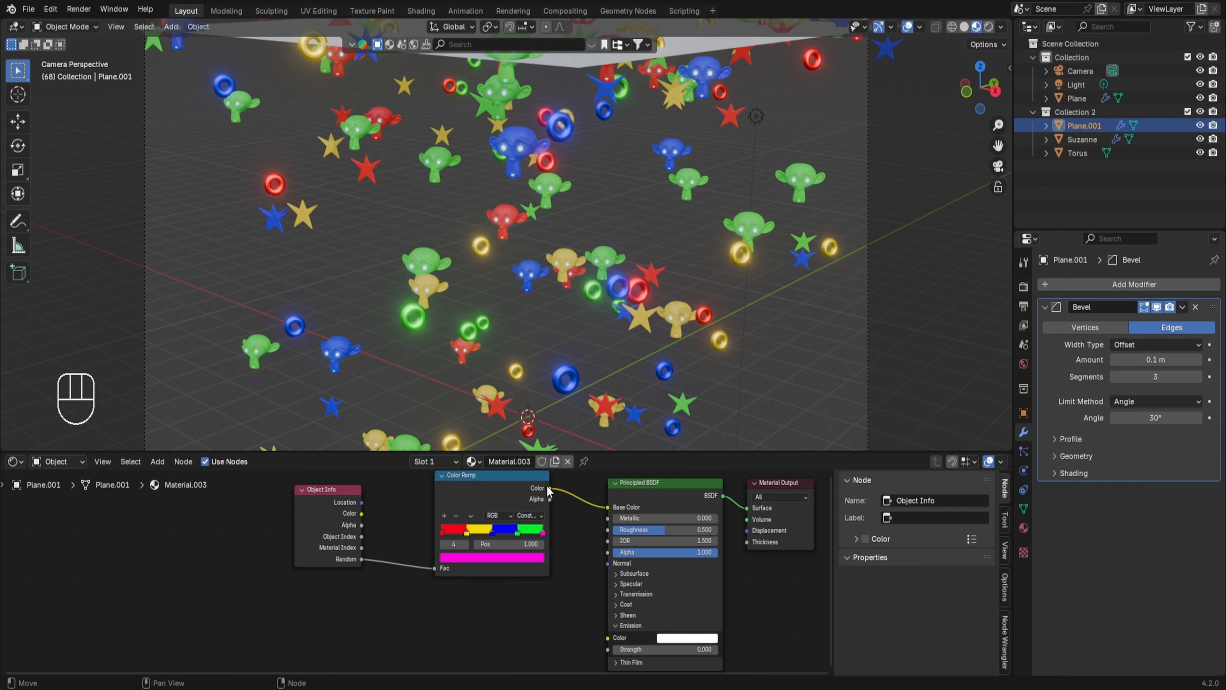
{"action": "left_click_drag", "start_coordinate": [549, 488], "coordinate": [665, 649]}
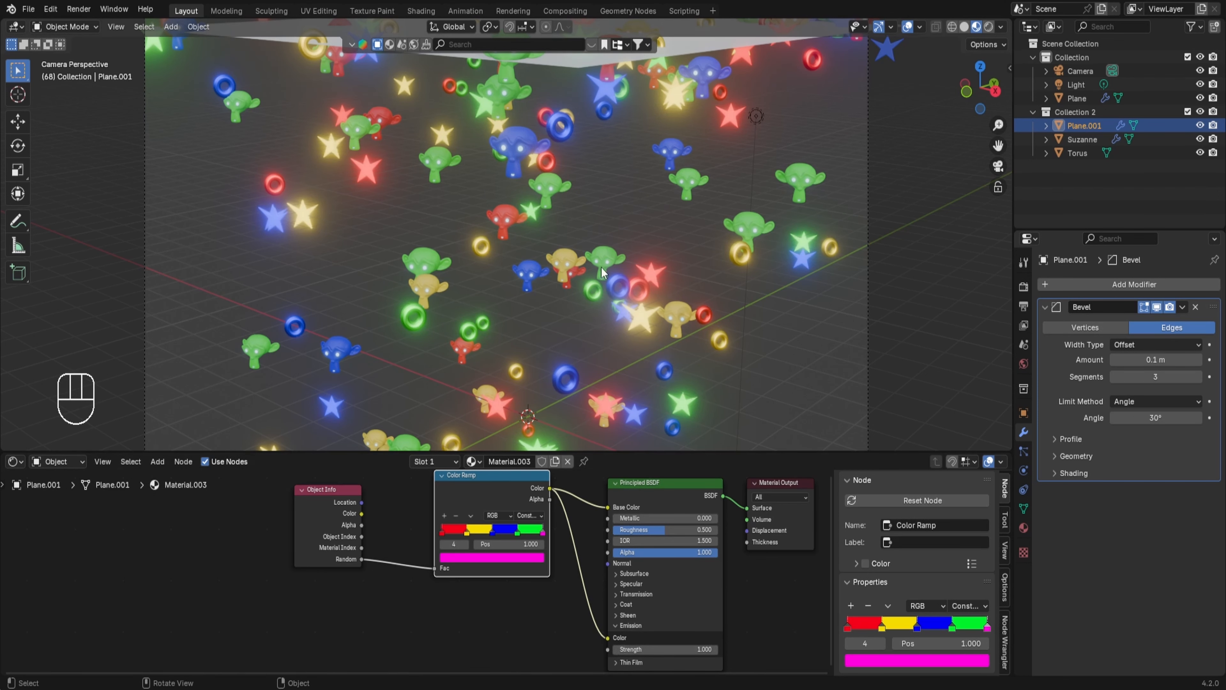
Step: Show the emitter plane's particle system settings and deselect the plane
{"action": "scroll", "coordinate": [601, 267], "scroll_direction": "down", "scroll_amount": 2}
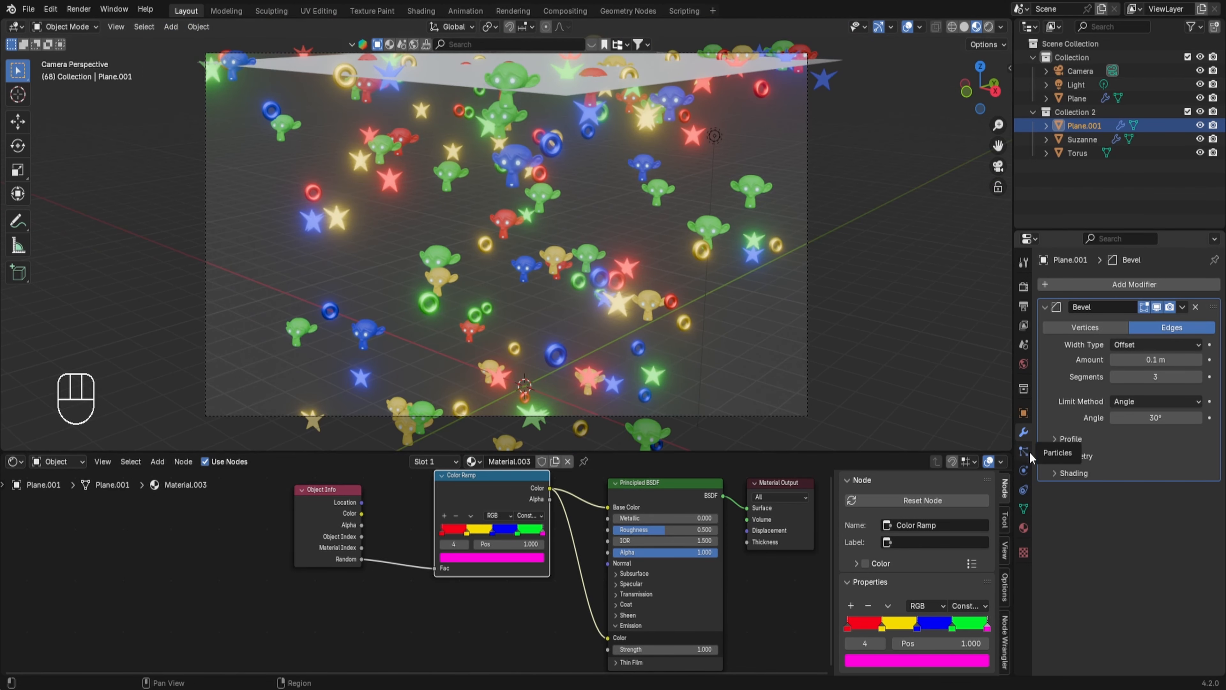
{"action": "left_click", "coordinate": [1030, 456]}
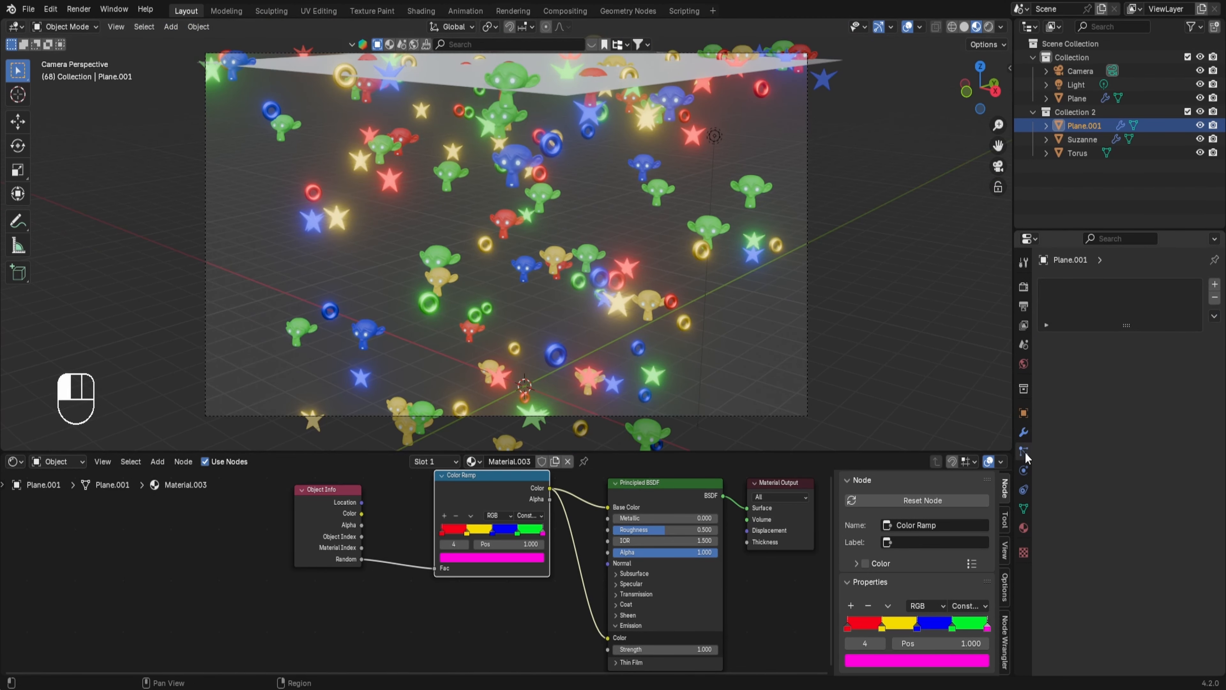
{"action": "left_click", "coordinate": [567, 82]}
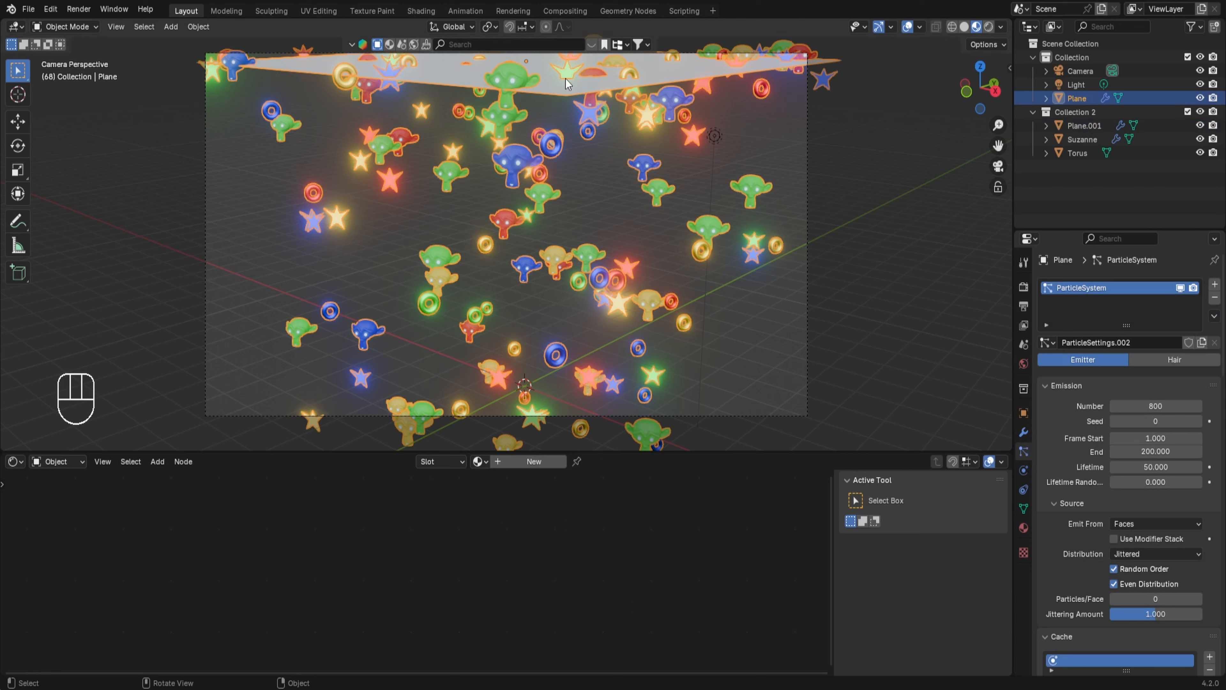
{"action": "left_click", "coordinate": [856, 202]}
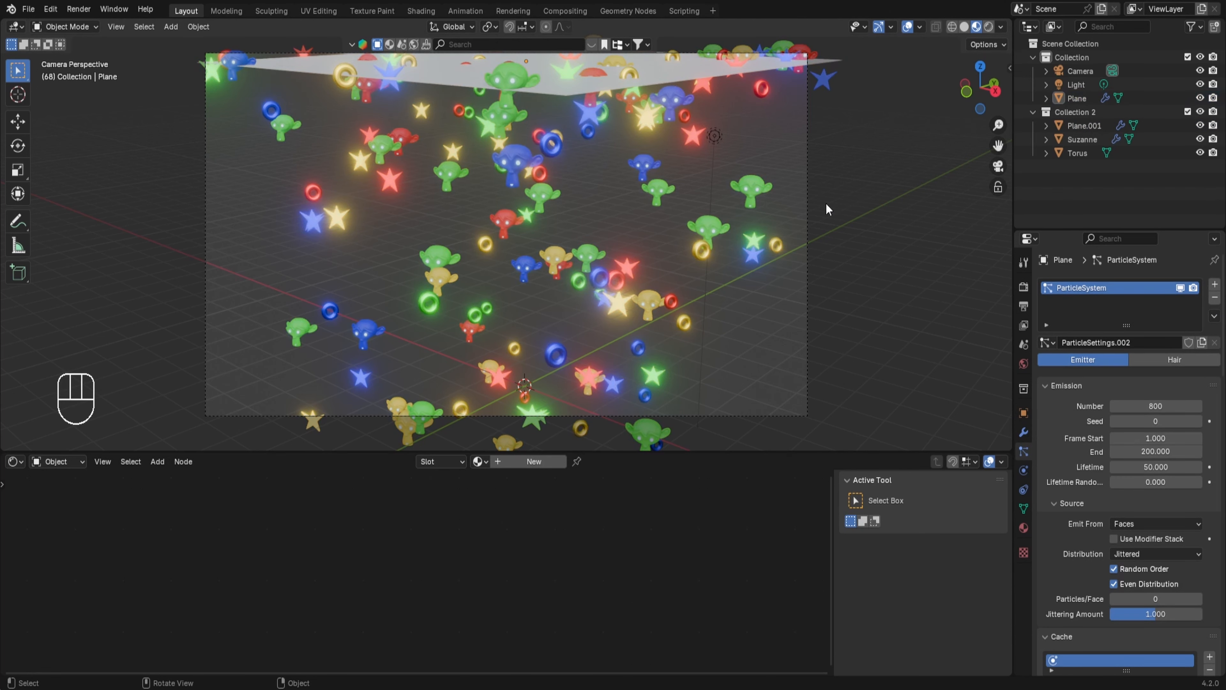